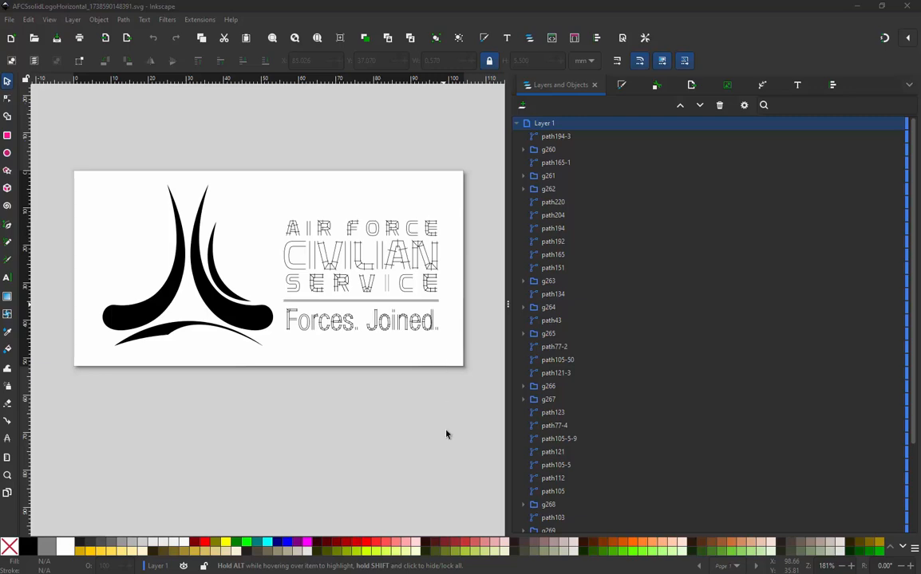
- Switch to the browser and review the Facebook post about warped small lettering with its stitch-out photos, then return to Inkscape
{"action": "mouse_move", "coordinate": [295, 568]}
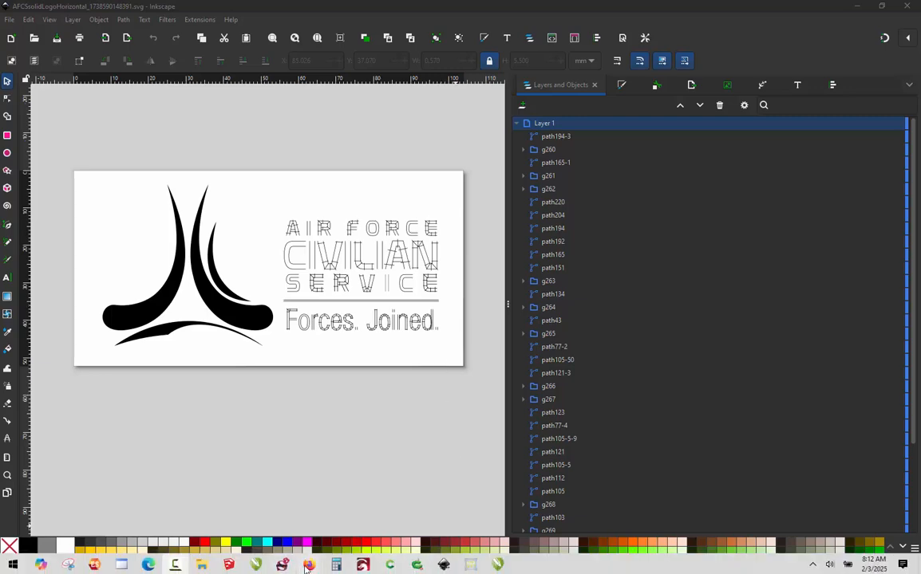
{"action": "left_click", "coordinate": [367, 506]}
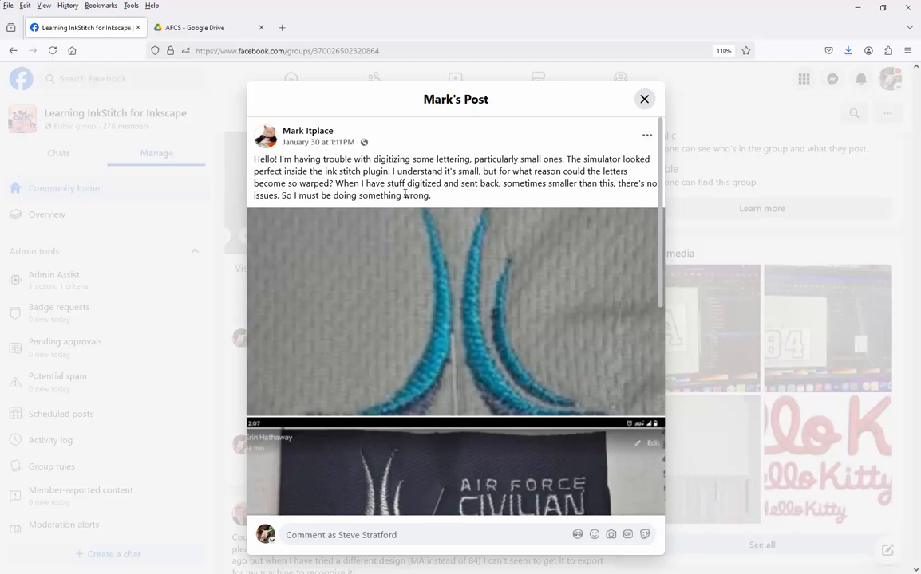
{"action": "scroll", "coordinate": [405, 193], "scroll_direction": "down", "scroll_amount": 3}
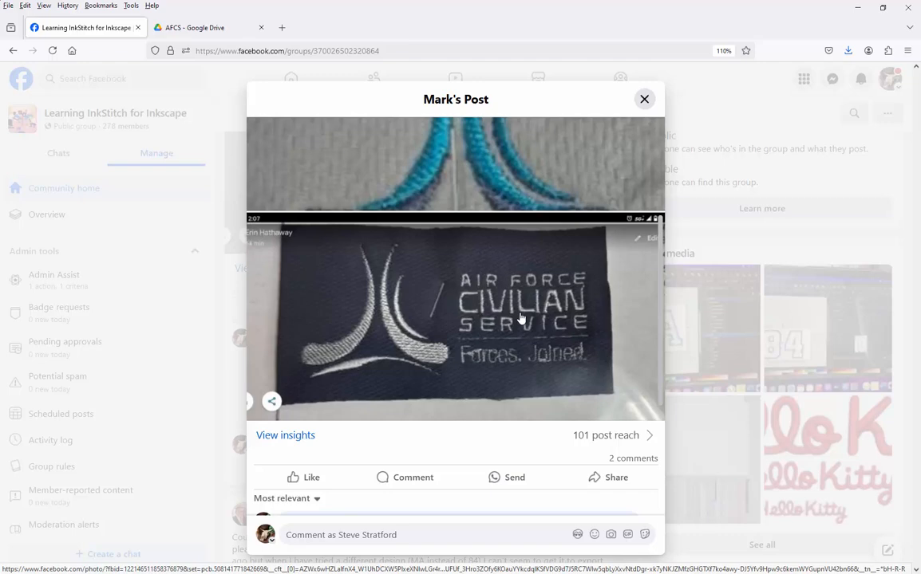
{"action": "scroll", "coordinate": [478, 158], "scroll_direction": "up", "scroll_amount": 3}
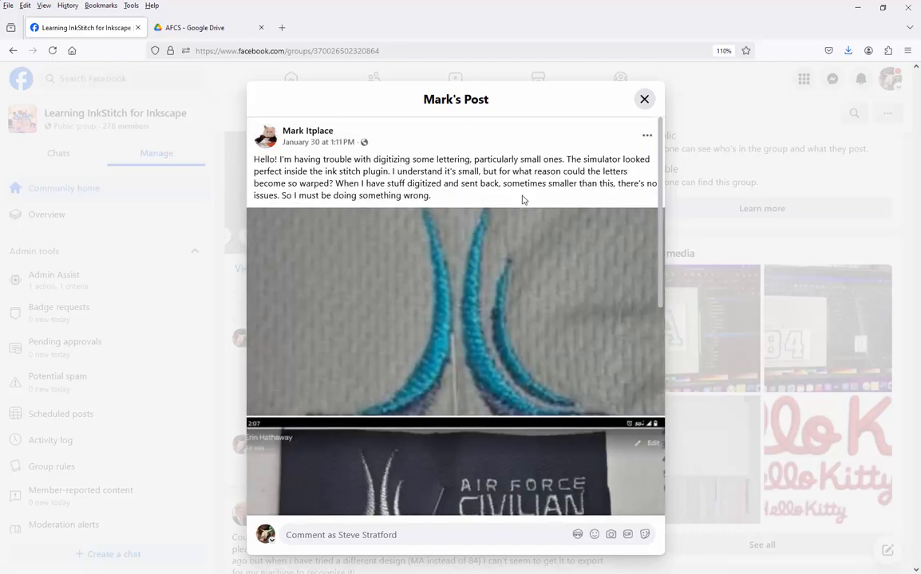
{"action": "scroll", "coordinate": [500, 432], "scroll_direction": "down", "scroll_amount": 3}
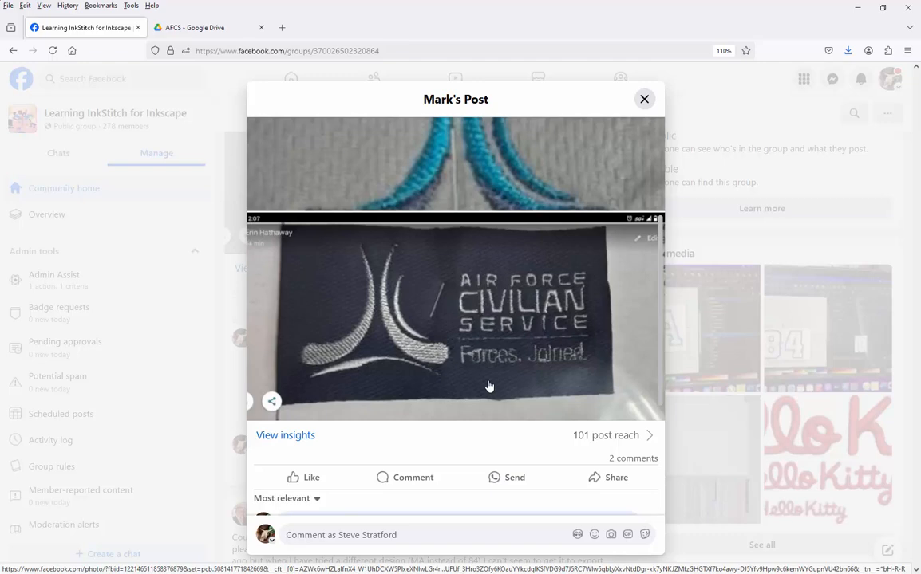
{"action": "left_click", "coordinate": [854, 6]}
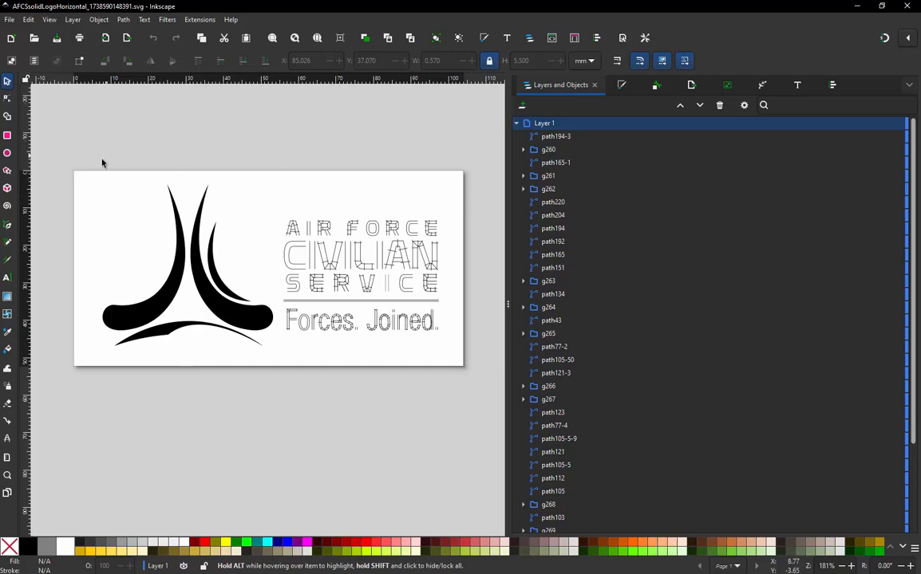
- Select all of the logo artwork and open it in the Ink/Stitch embroidery simulator
{"action": "left_click_drag", "start_coordinate": [83, 161], "coordinate": [455, 397]}
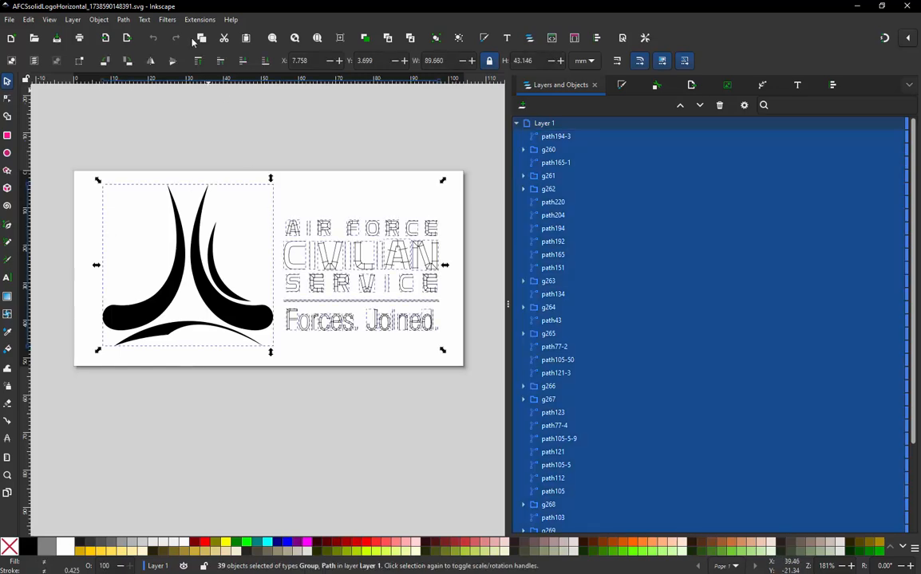
{"action": "left_click", "coordinate": [200, 19]}
{"action": "mouse_move", "coordinate": [303, 170]}
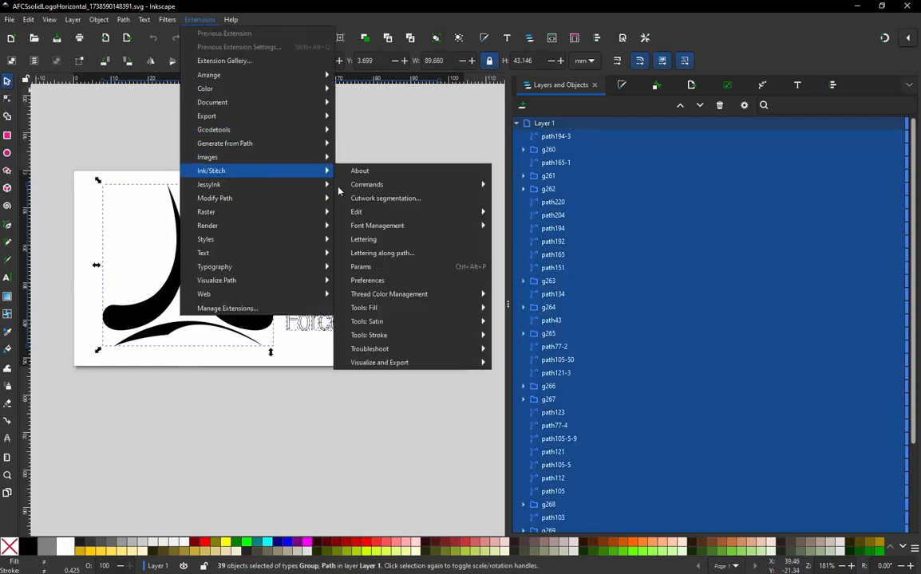
{"action": "mouse_move", "coordinate": [447, 362]}
{"action": "key", "text": "Escape"}
{"action": "key", "text": "Escape"}
{"action": "key", "text": "Escape"}
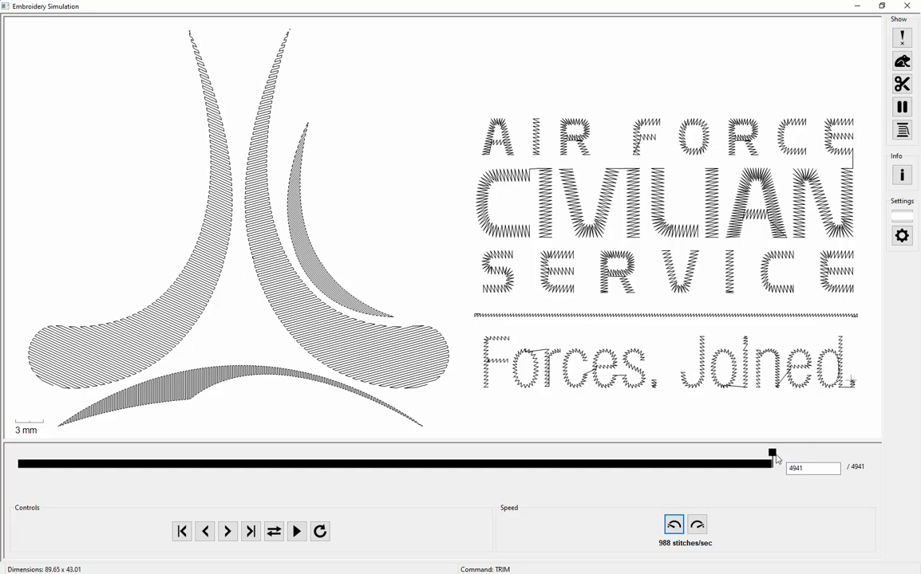
- Scrub the stitch simulation back to the first stitch and close the simulator
{"action": "mouse_move", "coordinate": [772, 454]}
{"action": "left_mouse_down"}
{"action": "mouse_move", "coordinate": [450, 471]}
{"action": "mouse_move", "coordinate": [22, 475]}
{"action": "mouse_move", "coordinate": [417, 483]}
{"action": "mouse_move", "coordinate": [768, 466]}
{"action": "mouse_move", "coordinate": [10, 468]}
{"action": "mouse_move", "coordinate": [749, 453]}
{"action": "mouse_move", "coordinate": [769, 467]}
{"action": "left_mouse_up"}
{"action": "left_click_drag", "start_coordinate": [691, 472], "coordinate": [783, 436]}
{"action": "mouse_move", "coordinate": [778, 455]}
{"action": "left_mouse_down"}
{"action": "mouse_move", "coordinate": [207, 492]}
{"action": "mouse_move", "coordinate": [21, 535]}
{"action": "left_mouse_up"}
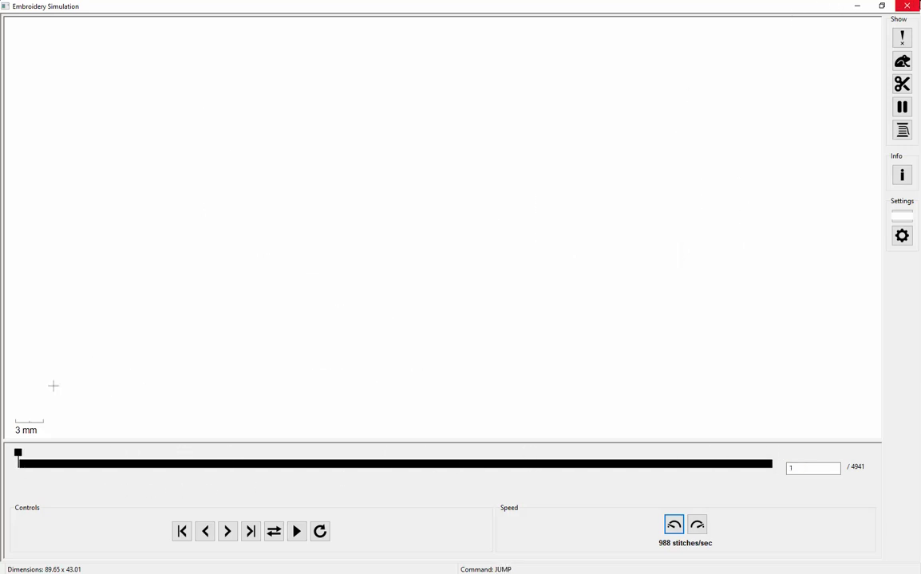
{"action": "key", "text": "alt+F4"}
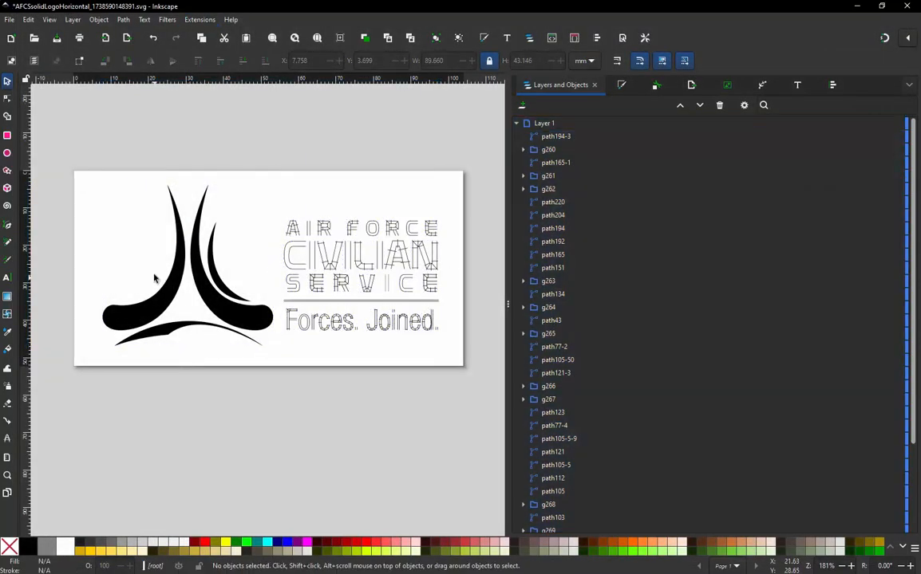
- Select the emblem group g1 on the canvas and expand it in the object list to expose its paths
{"action": "scroll", "coordinate": [137, 272], "scroll_direction": "up", "scroll_amount": 1, "text": "ctrl"}
{"action": "scroll", "coordinate": [162, 283], "scroll_direction": "up", "scroll_amount": 1, "text": "ctrl"}
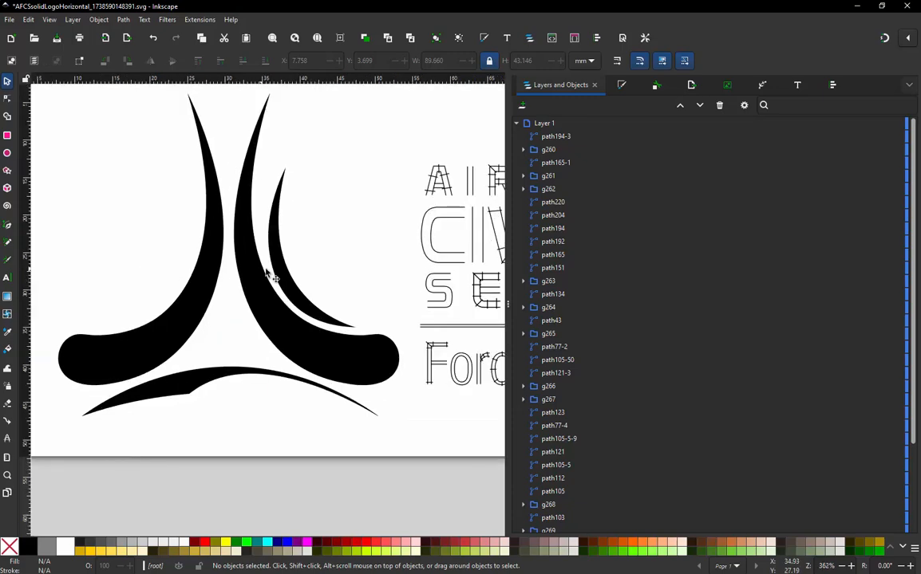
{"action": "left_click", "coordinate": [212, 276]}
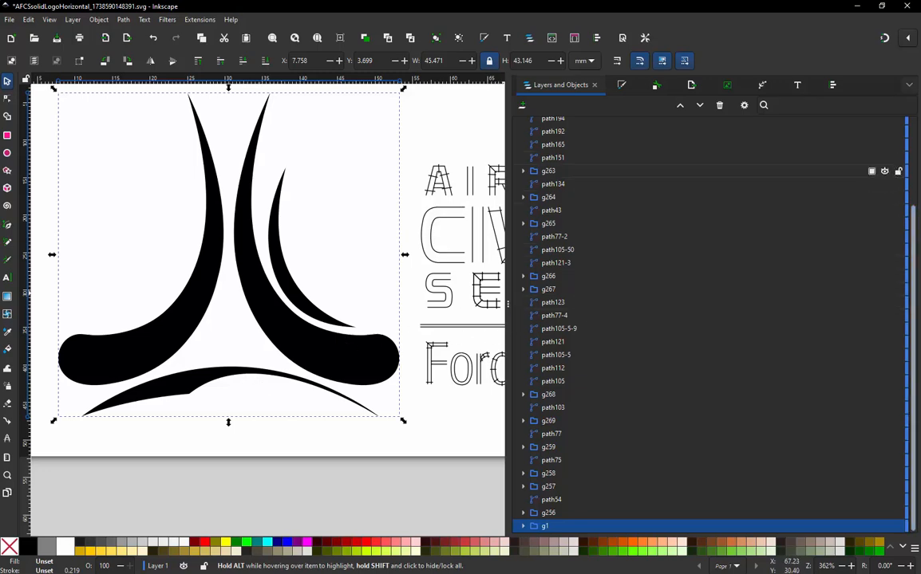
{"action": "left_click_drag", "start_coordinate": [912, 238], "coordinate": [907, 212]}
{"action": "left_click", "coordinate": [525, 529]}
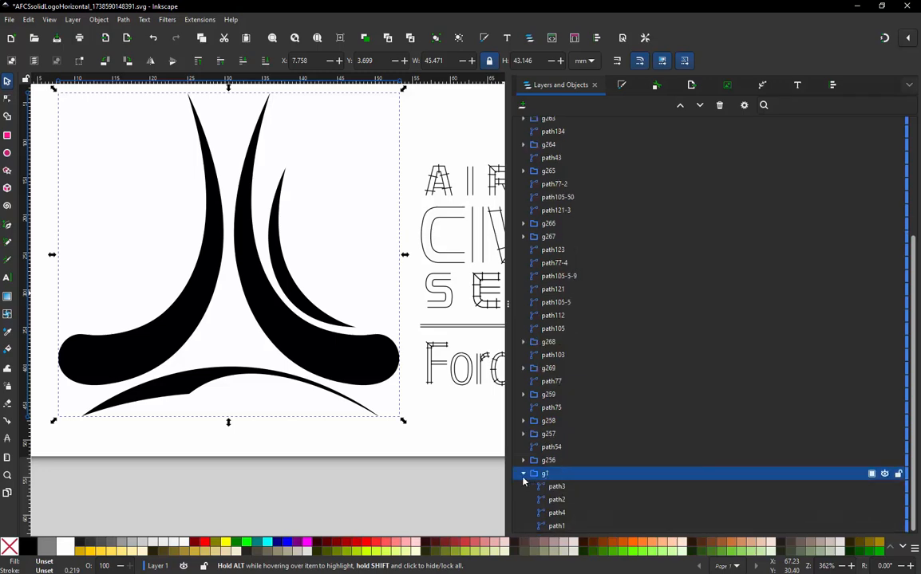
{"action": "scroll", "coordinate": [538, 319], "scroll_direction": "up", "scroll_amount": 5}
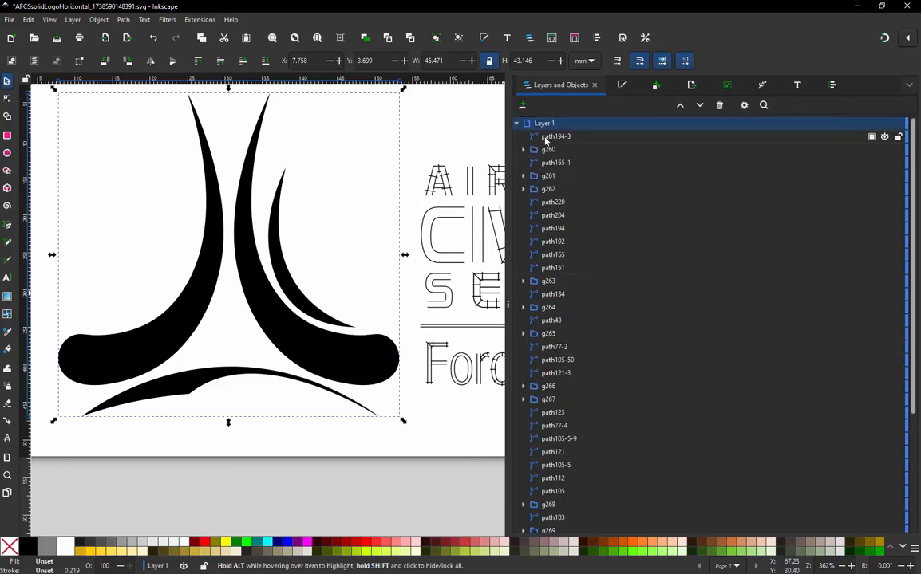
{"action": "scroll", "coordinate": [558, 343], "scroll_direction": "down", "scroll_amount": 5}
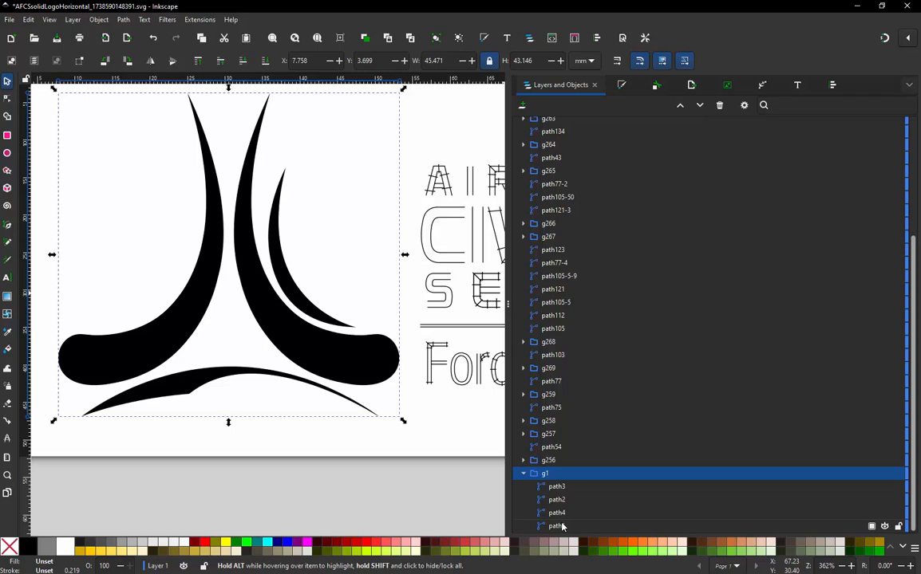
- Inspect the Ink/Stitch Params of path1 in group g1, review the available fill methods, and close without changes
{"action": "left_click", "coordinate": [557, 526]}
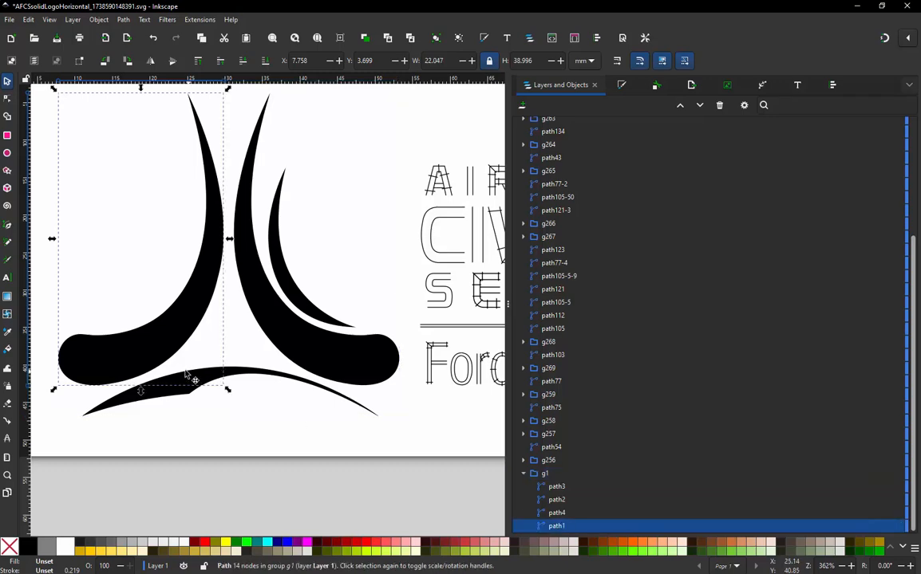
{"action": "left_click", "coordinate": [198, 20]}
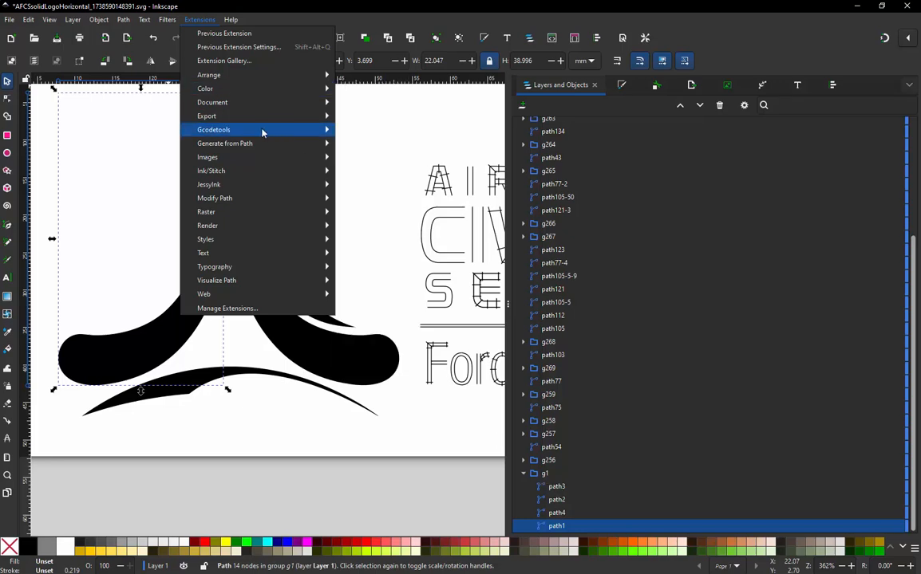
{"action": "mouse_move", "coordinate": [253, 176]}
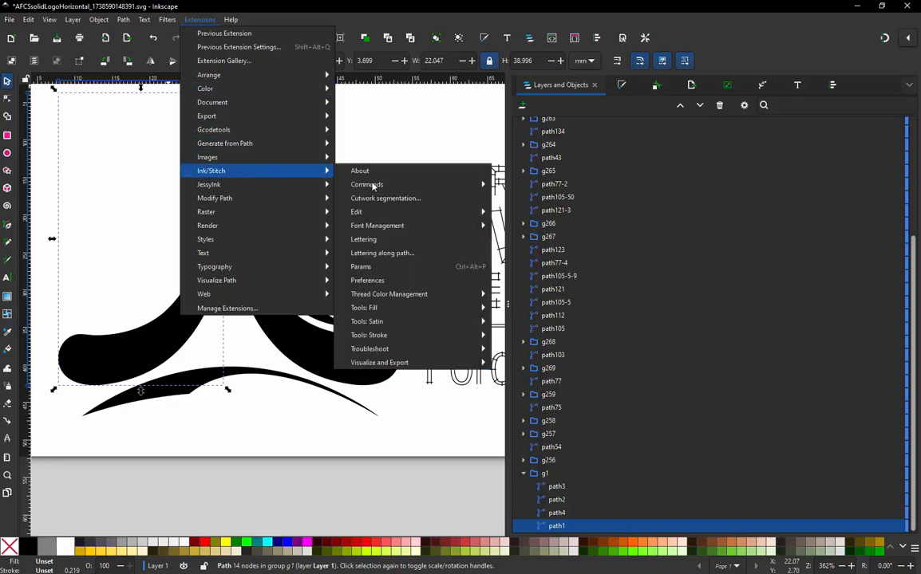
{"action": "left_click", "coordinate": [371, 270]}
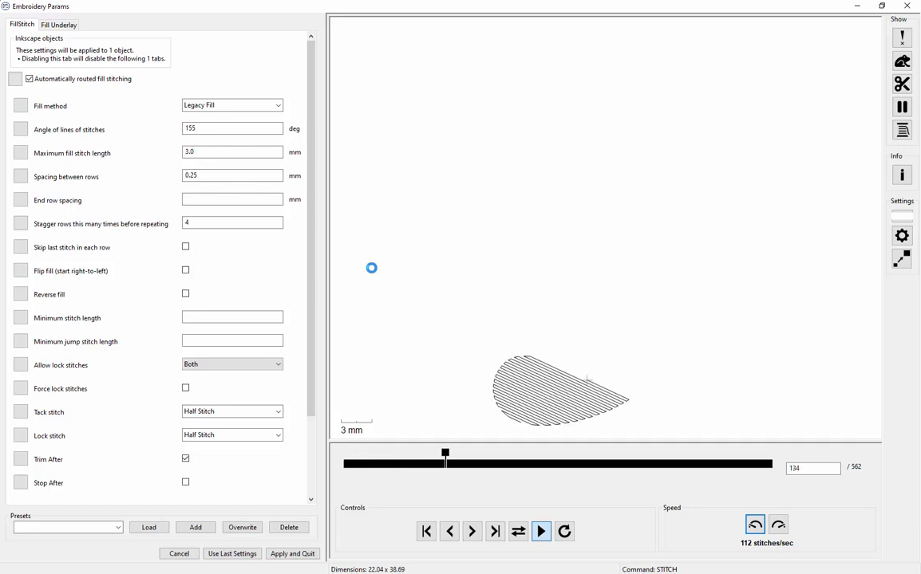
{"action": "left_click", "coordinate": [278, 106]}
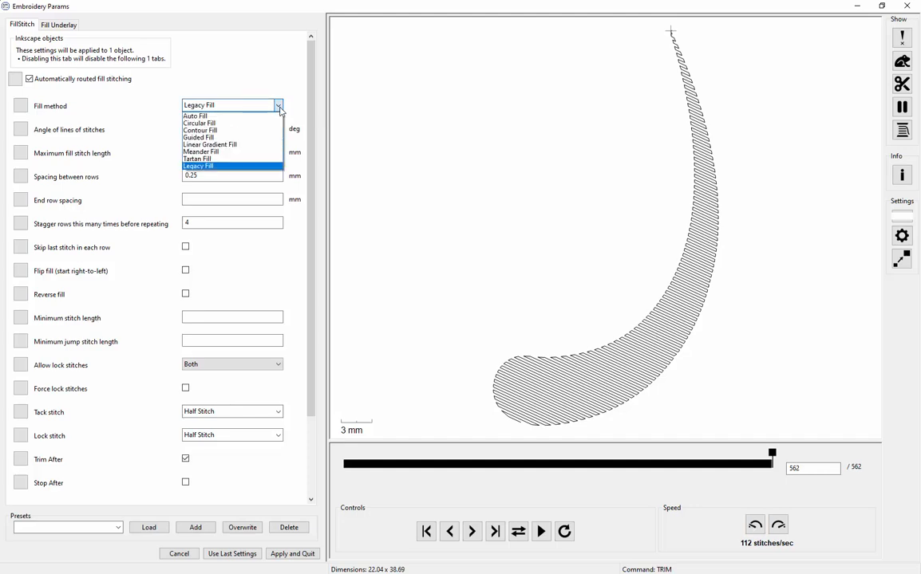
{"action": "left_click", "coordinate": [278, 106]}
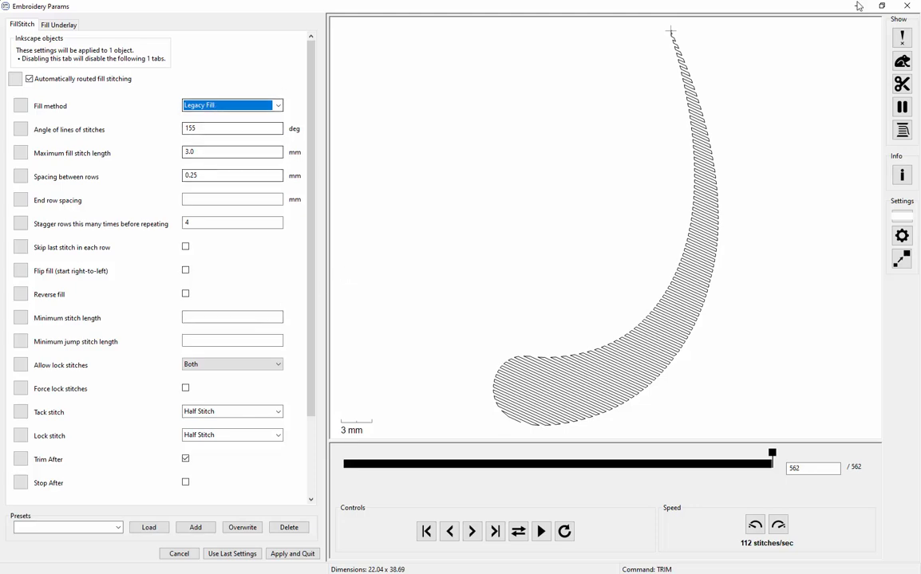
{"action": "left_click", "coordinate": [909, 6]}
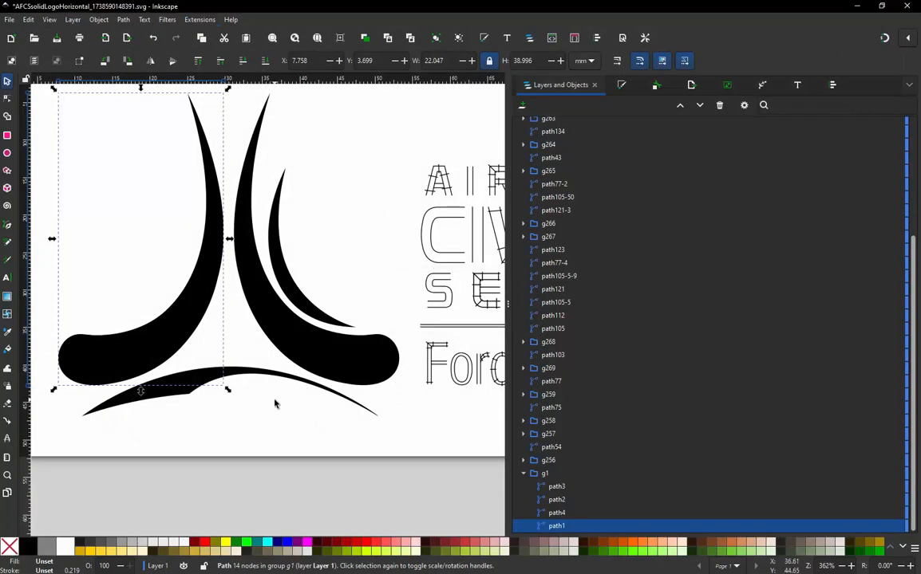
- Select path3 in group g1 and switch the measurement units to inches
{"action": "left_click", "coordinate": [233, 410]}
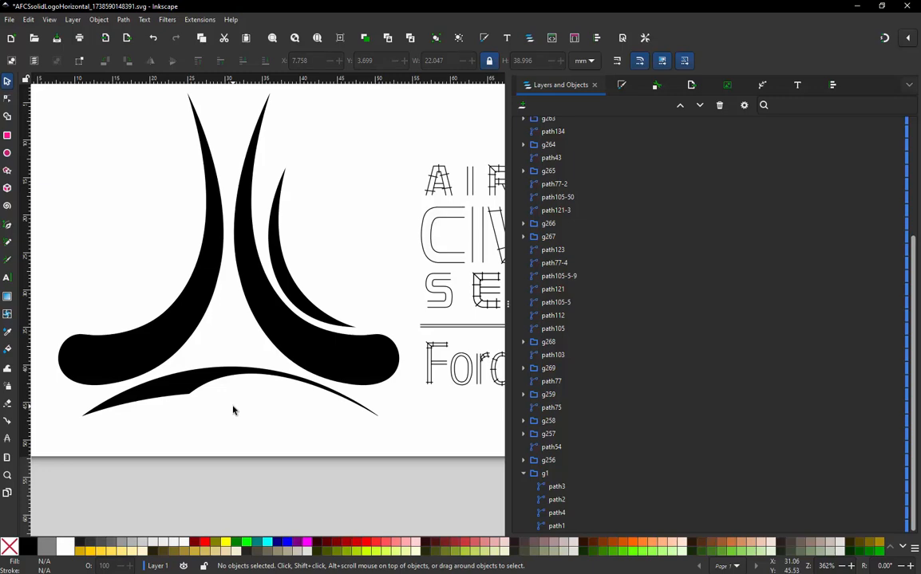
{"action": "left_click", "coordinate": [213, 298]}
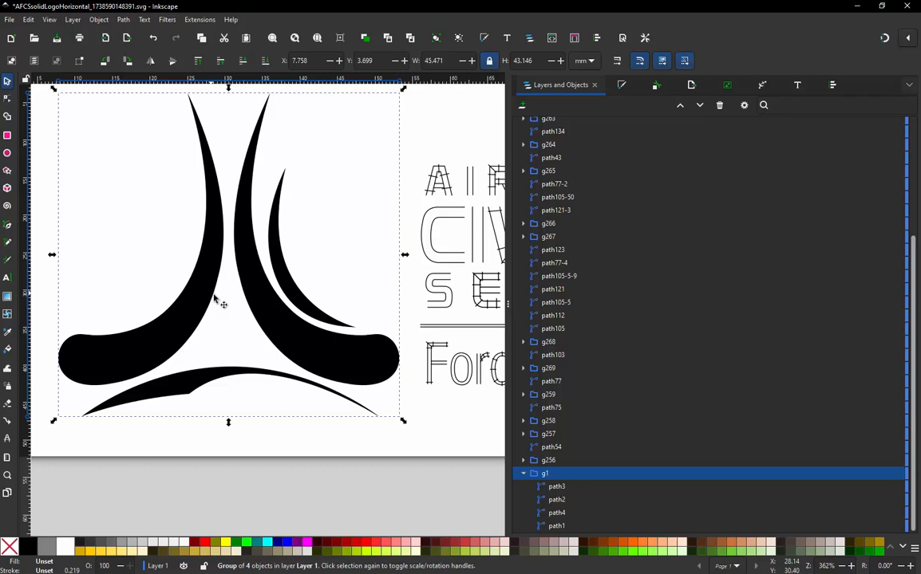
{"action": "left_click", "coordinate": [553, 487]}
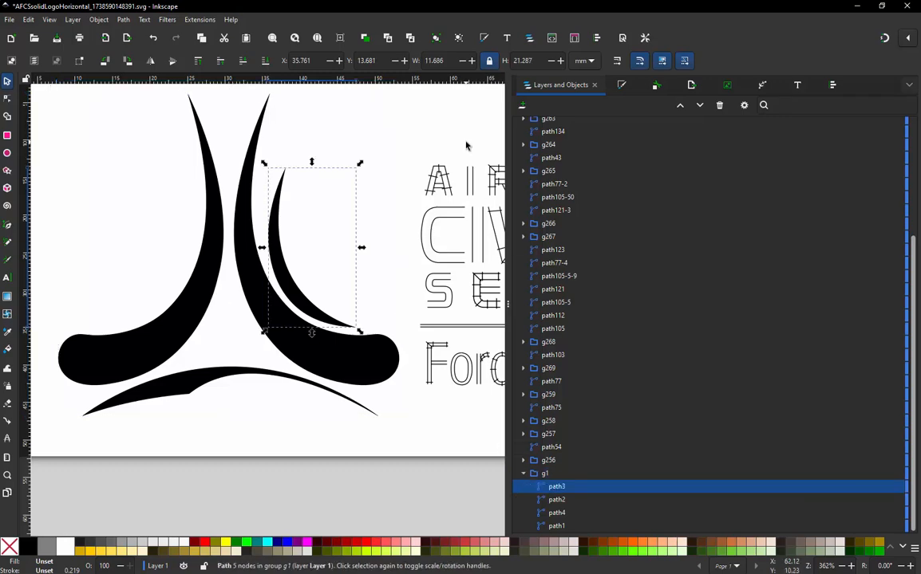
{"action": "left_click", "coordinate": [591, 60]}
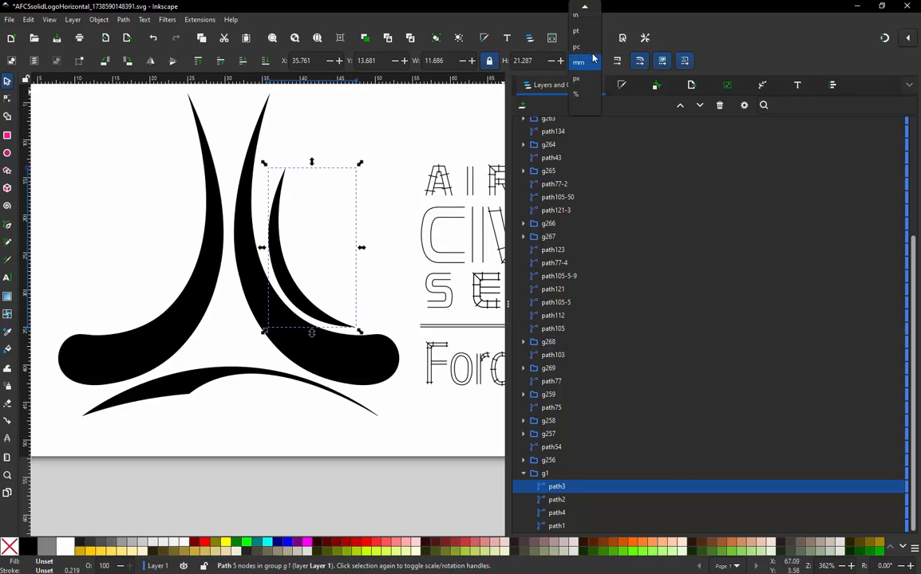
{"action": "left_click", "coordinate": [576, 21]}
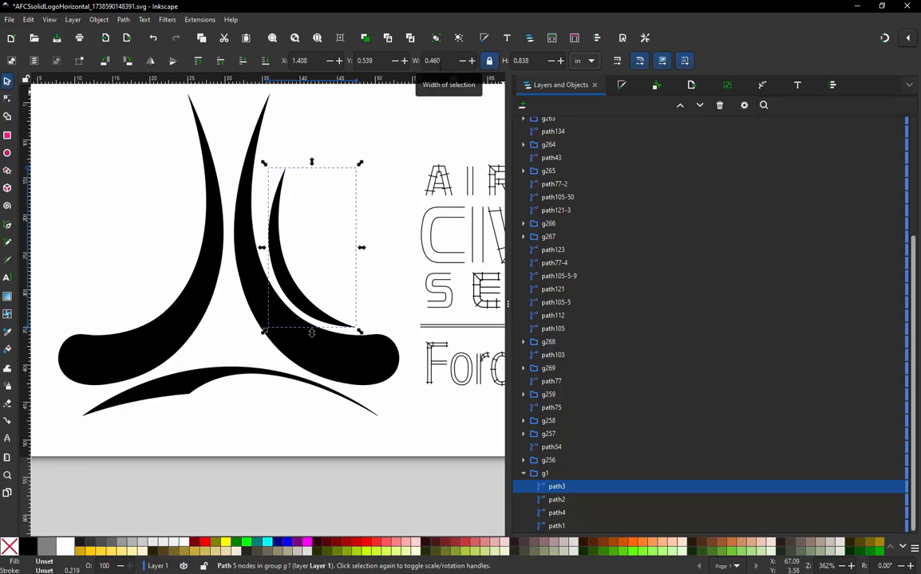
- Check the dimensions in inches of the whole emblem group and of path1
{"action": "left_click", "coordinate": [206, 303]}
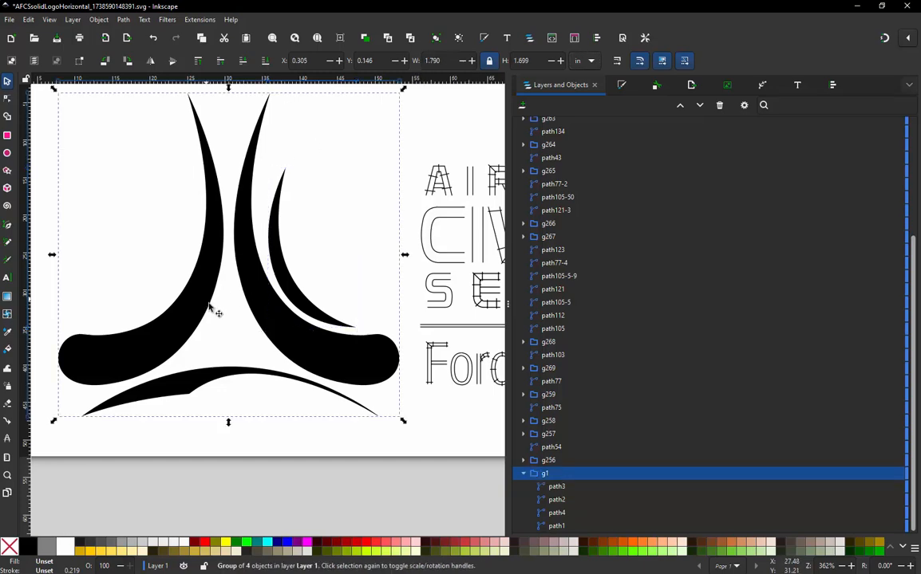
{"action": "left_click", "coordinate": [559, 528]}
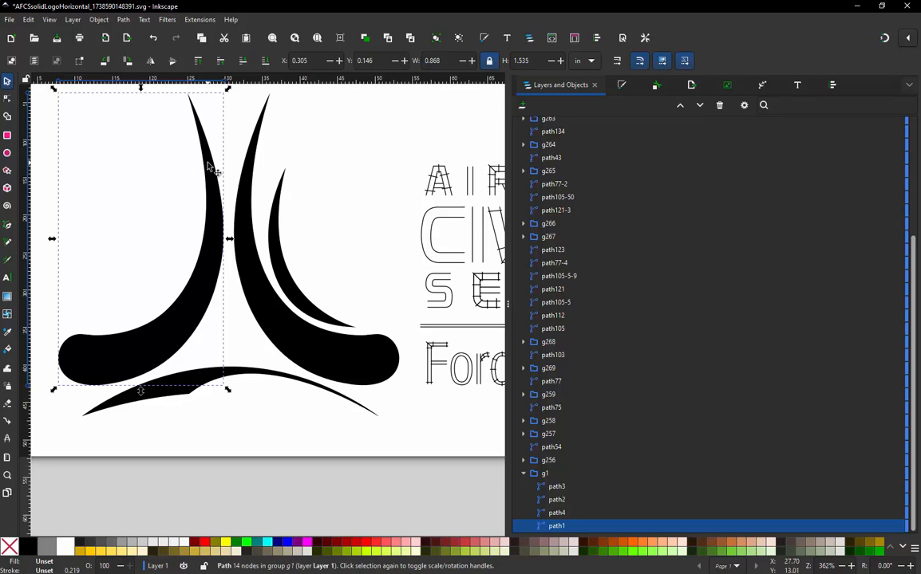
{"action": "key", "text": "Escape"}
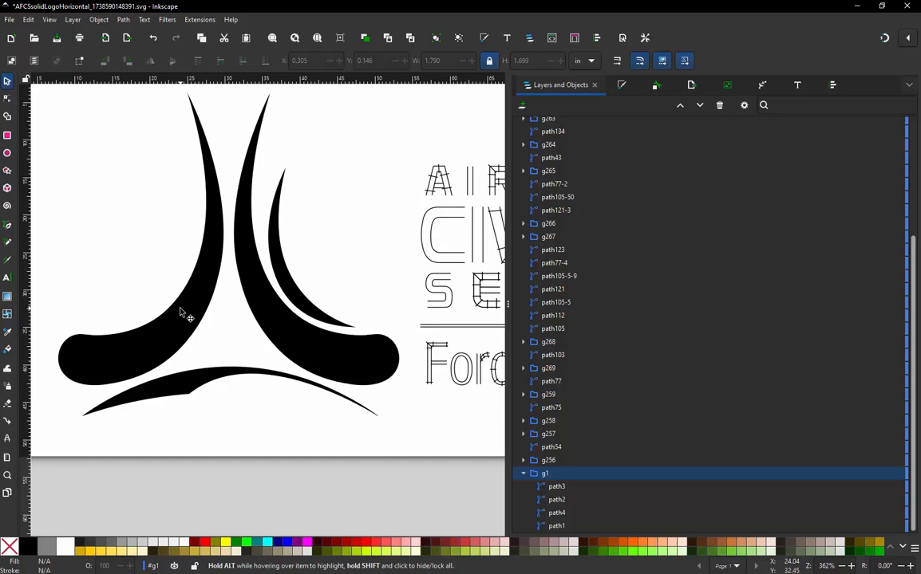
{"action": "left_click", "coordinate": [191, 284]}
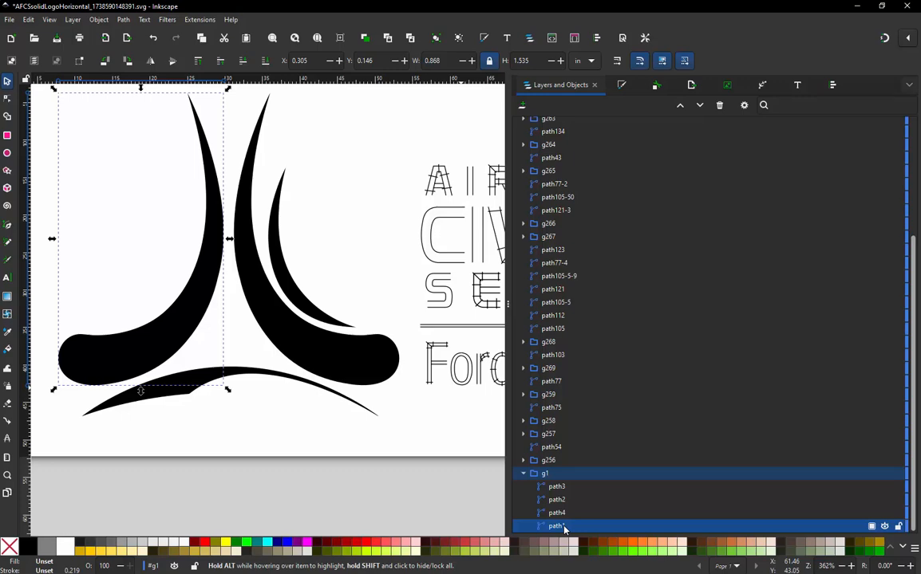
- Add a new layer above group g1 and move path3, path2, path4 and path1 from the group into it
{"action": "left_click", "coordinate": [523, 106]}
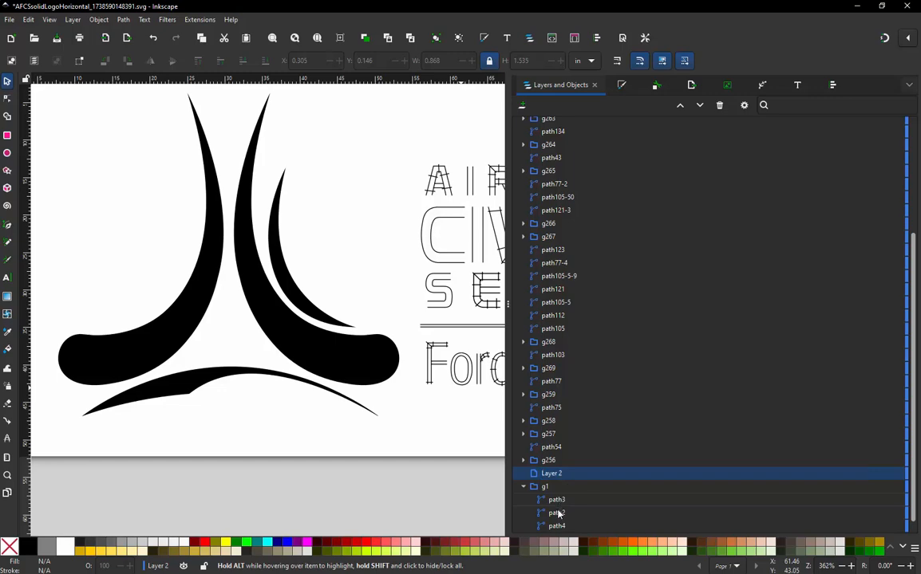
{"action": "left_click", "coordinate": [563, 499]}
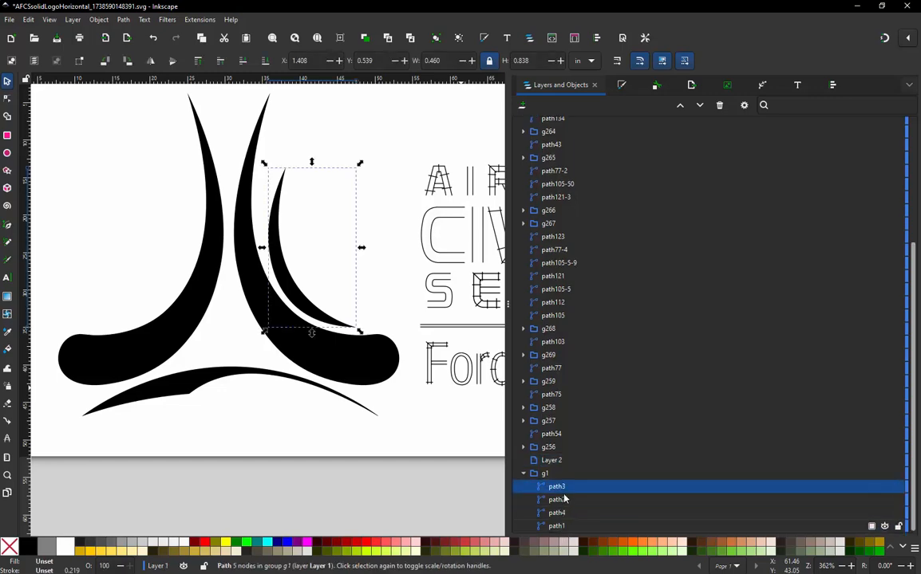
{"action": "left_click", "coordinate": [564, 525], "text": "shift"}
{"action": "left_click_drag", "start_coordinate": [563, 488], "coordinate": [558, 462]}
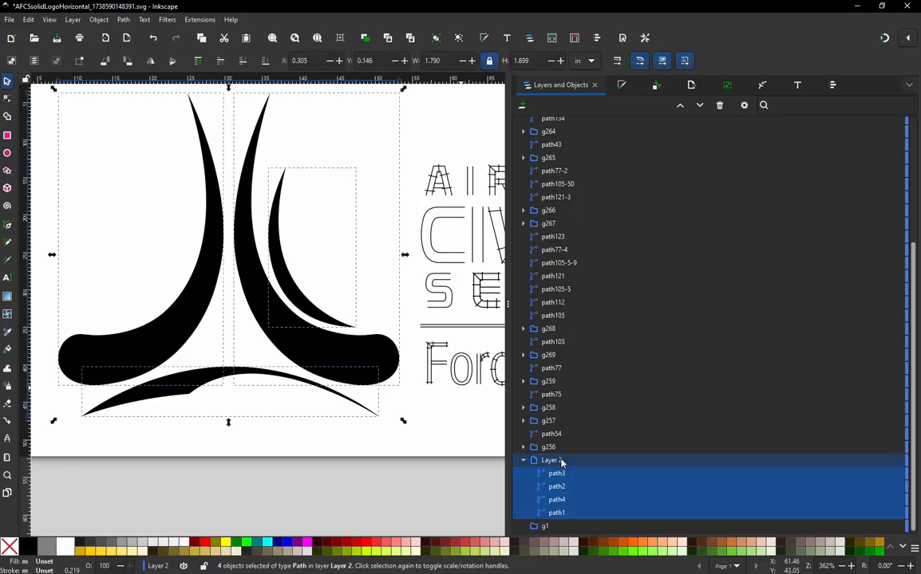
- Delete the emptied group g1 and select Layer 2
{"action": "left_click", "coordinate": [543, 526]}
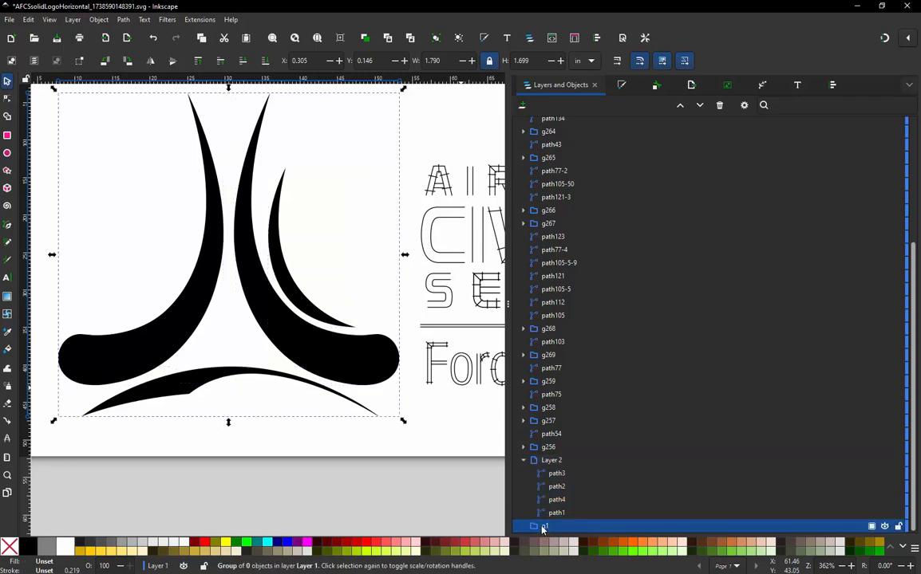
{"action": "key", "text": "Delete"}
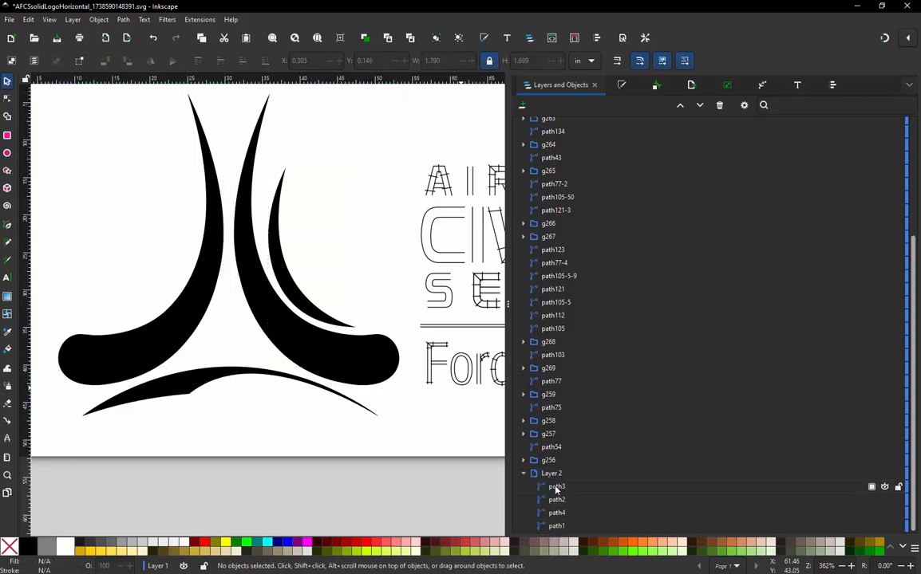
{"action": "left_click", "coordinate": [555, 477]}
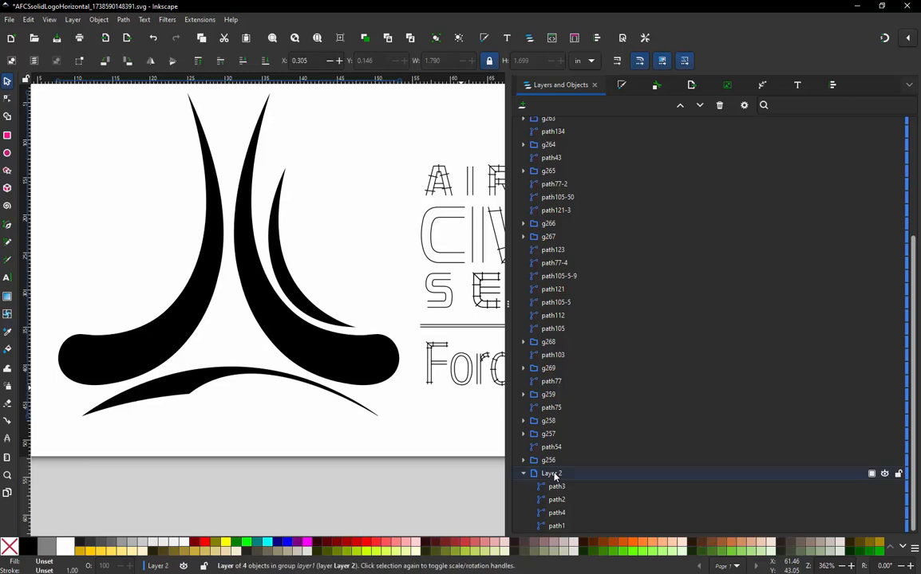
- Reorder the emblem paths in Layer 2 so that they stack from the bottom up as path4, path1, path2 and path3
{"action": "left_click", "coordinate": [559, 526]}
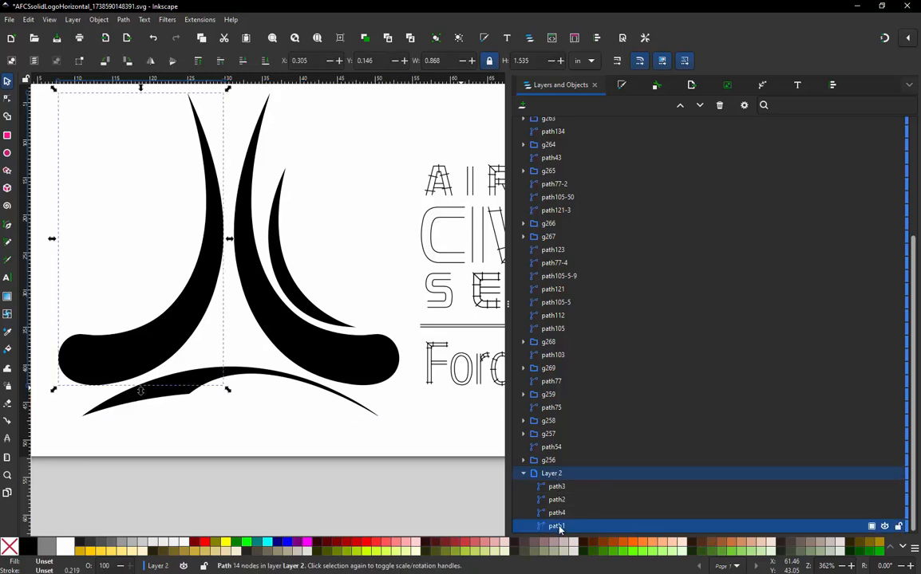
{"action": "left_click", "coordinate": [559, 513]}
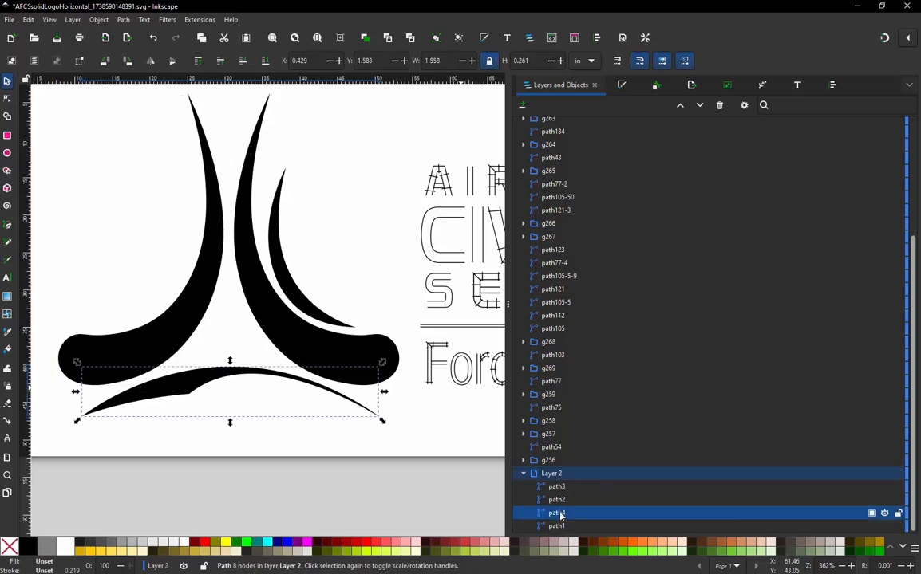
{"action": "left_click", "coordinate": [560, 501]}
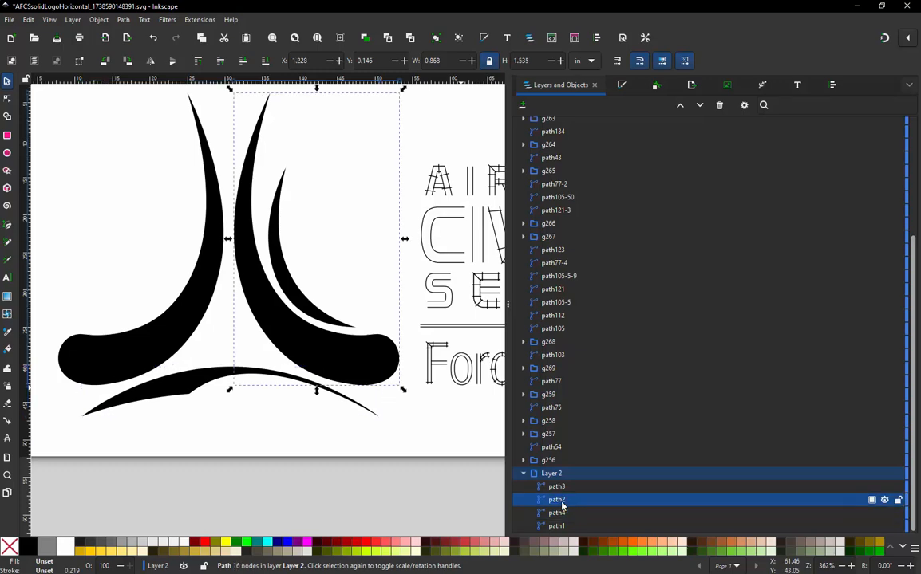
{"action": "left_click_drag", "start_coordinate": [566, 506], "coordinate": [563, 525]}
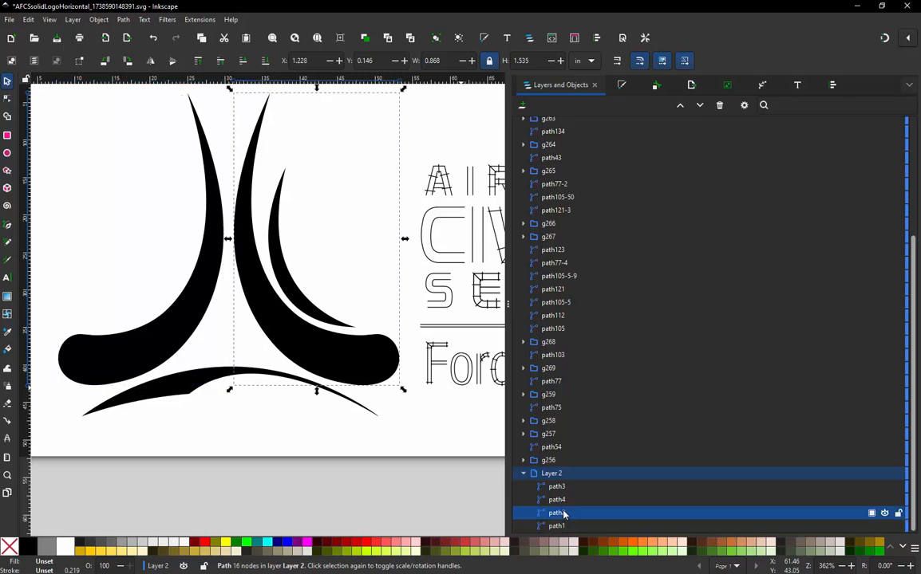
{"action": "left_click", "coordinate": [562, 500]}
{"action": "left_click_drag", "start_coordinate": [561, 500], "coordinate": [563, 530]}
{"action": "left_click", "coordinate": [563, 488]}
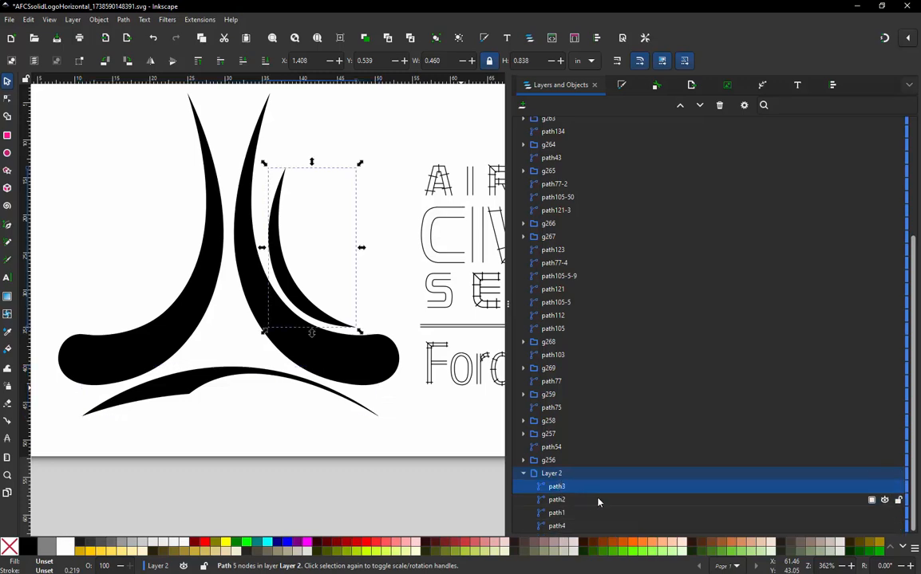
{"action": "left_click", "coordinate": [555, 526]}
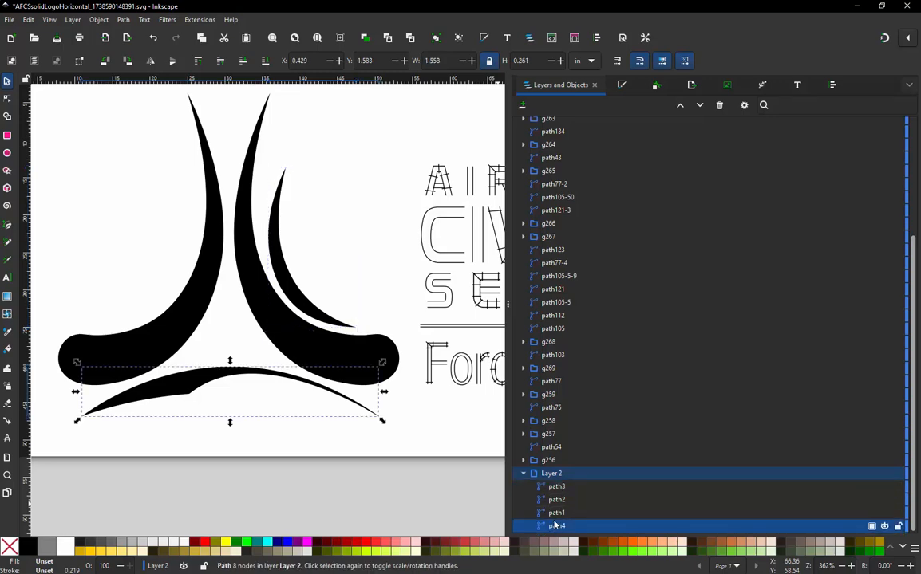
- Remove the fill from path1 and give it a red stroke
{"action": "left_click", "coordinate": [556, 513]}
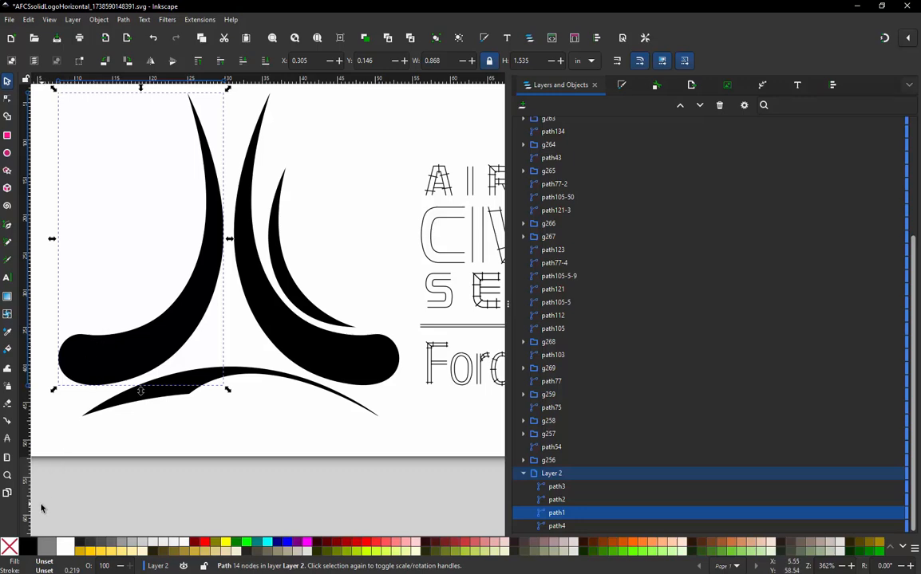
{"action": "left_click", "coordinate": [10, 550]}
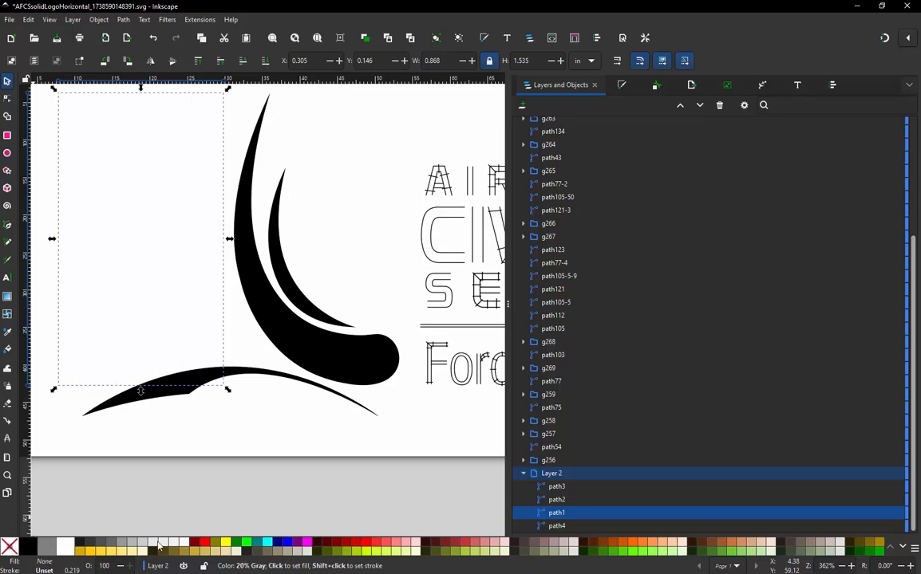
{"action": "left_click", "coordinate": [205, 544], "text": "shift"}
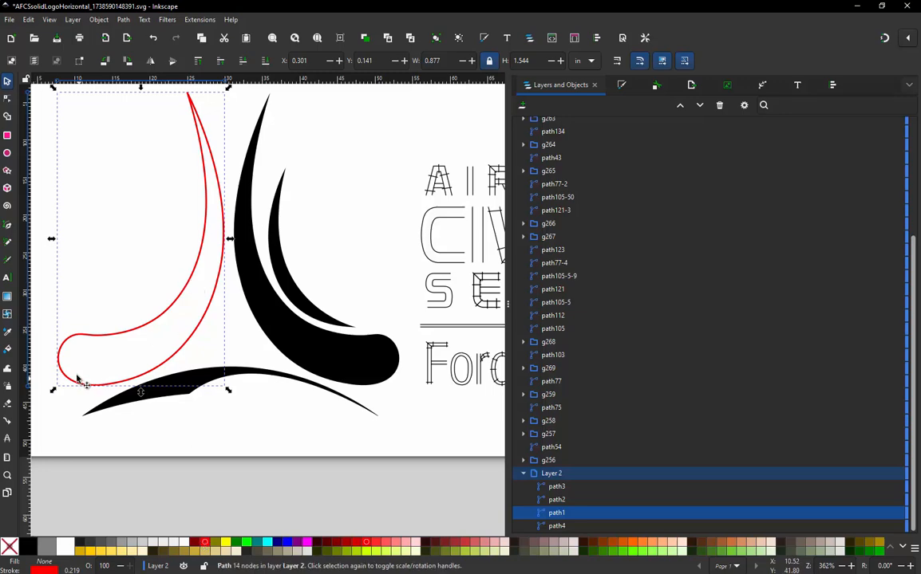
- Insert a node at the middle of path1's rounded end and break the outline there and at its pointed tip
{"action": "scroll", "coordinate": [41, 359], "scroll_direction": "up", "scroll_amount": 3}
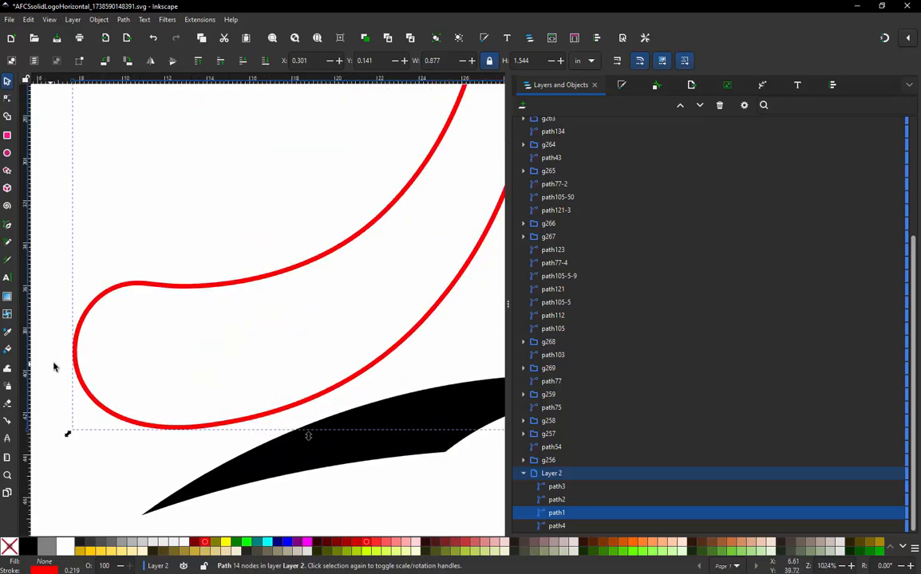
{"action": "key", "text": "n"}
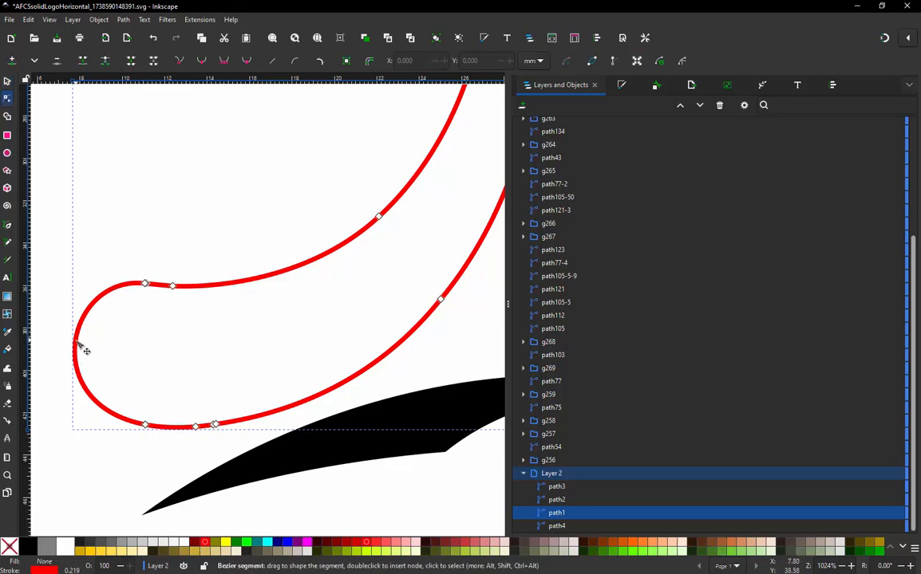
{"action": "double_click", "coordinate": [75, 347]}
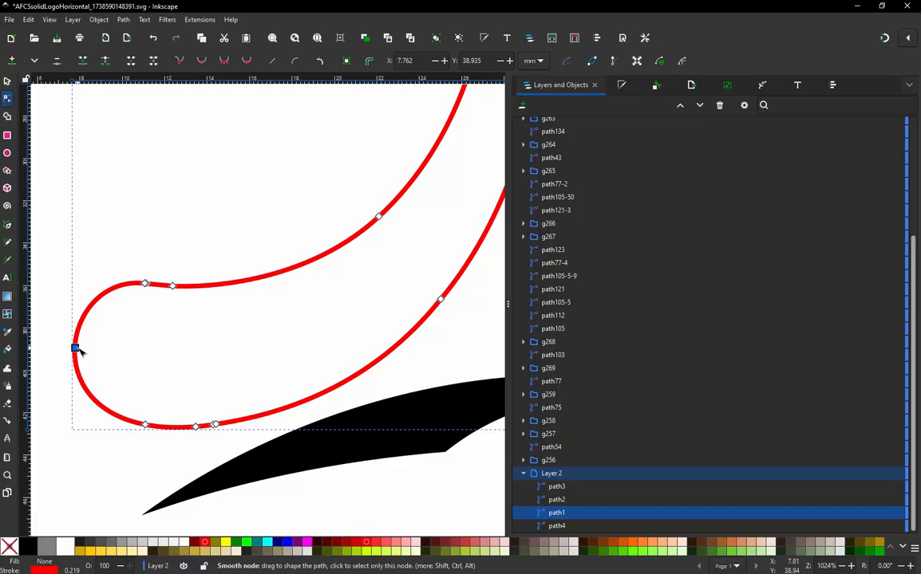
{"action": "key", "text": "shift+c"}
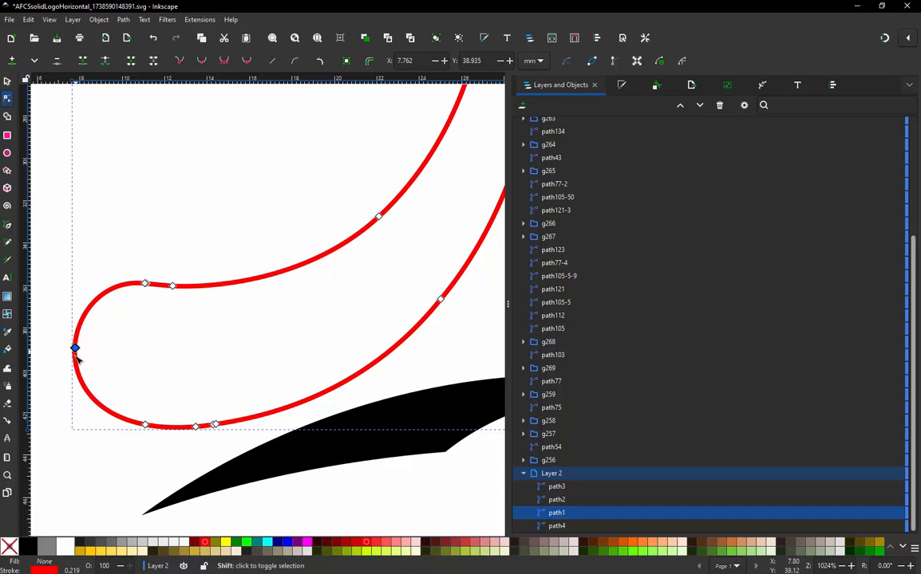
{"action": "scroll", "coordinate": [96, 428], "scroll_direction": "down", "scroll_amount": 3, "text": "ctrl"}
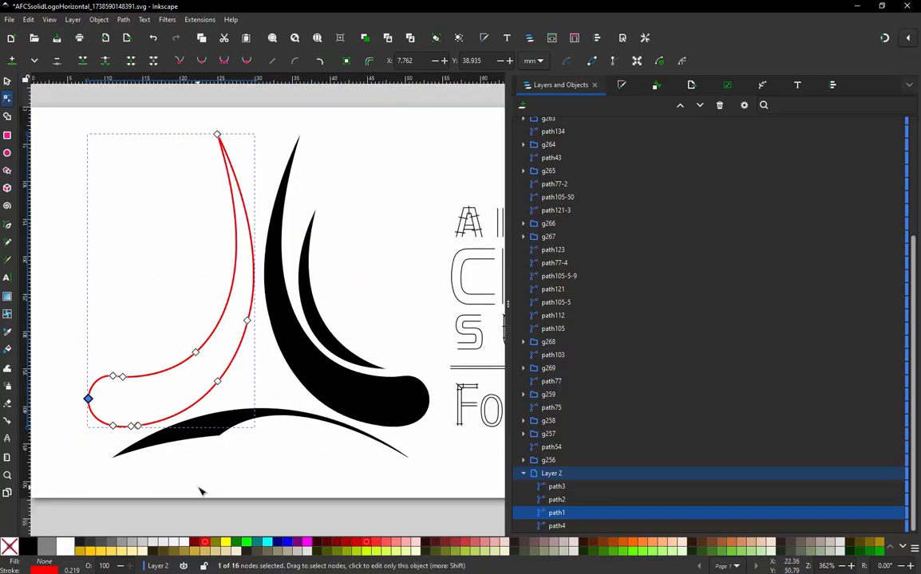
{"action": "left_click", "coordinate": [217, 135]}
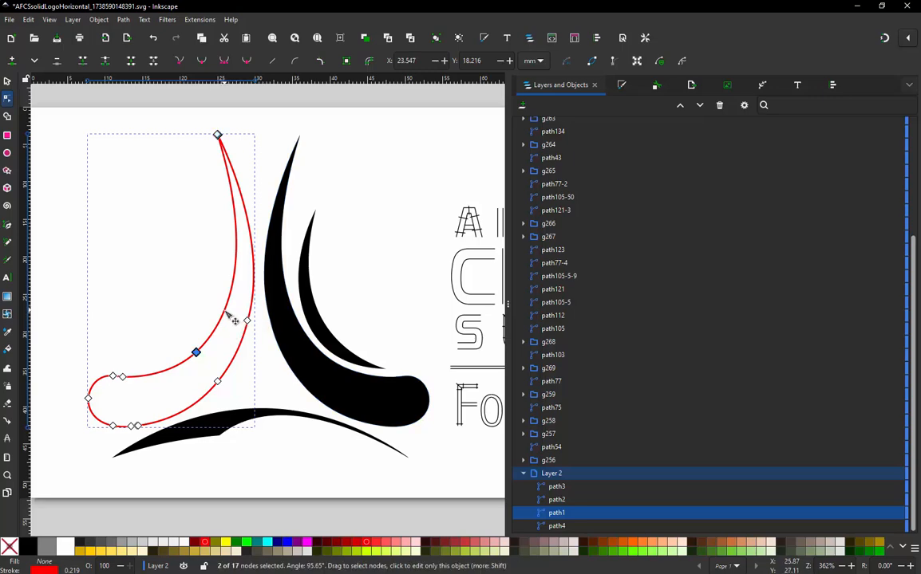
- Delete the surplus nodes around path1's rounded end and add nodes at the inner rail's bend and on both rails' upper curves
{"action": "double_click", "coordinate": [225, 310]}
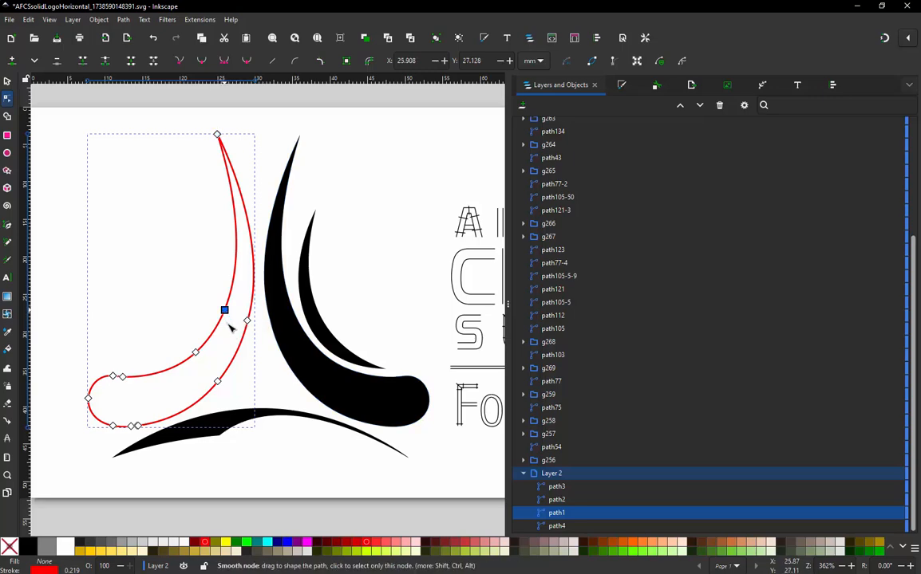
{"action": "left_click", "coordinate": [132, 426], "text": "ctrl+alt"}
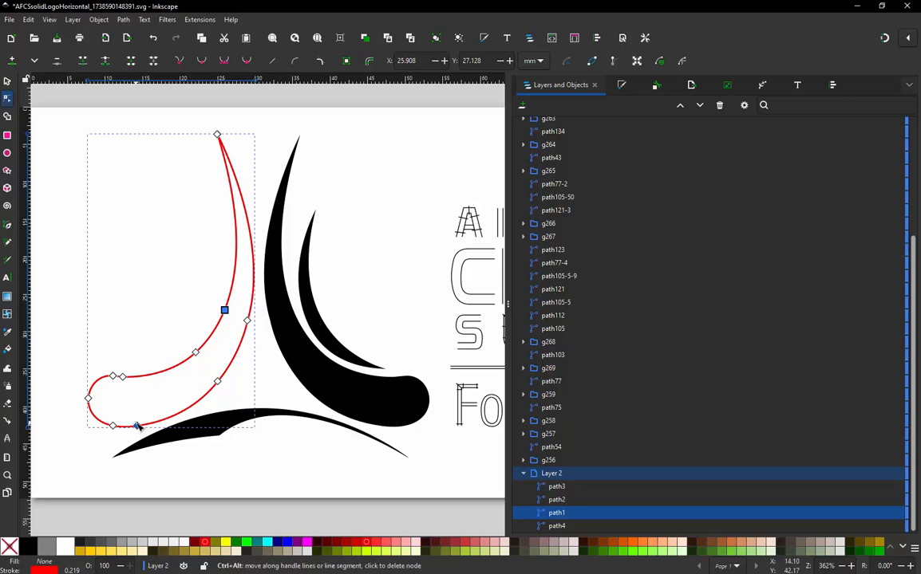
{"action": "left_click", "coordinate": [138, 426], "text": "ctrl+alt"}
{"action": "left_click", "coordinate": [113, 426], "text": "ctrl+alt"}
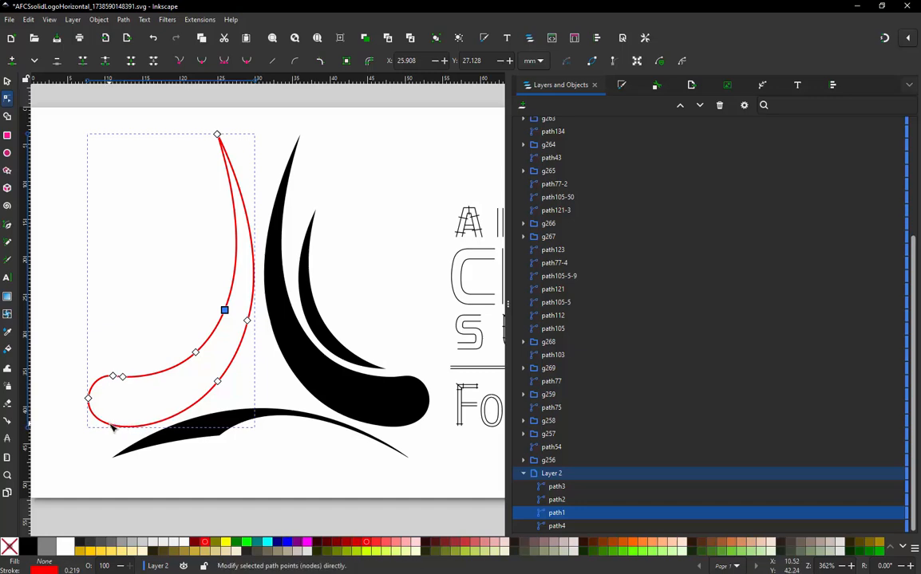
{"action": "left_click", "coordinate": [121, 377], "text": "ctrl+alt"}
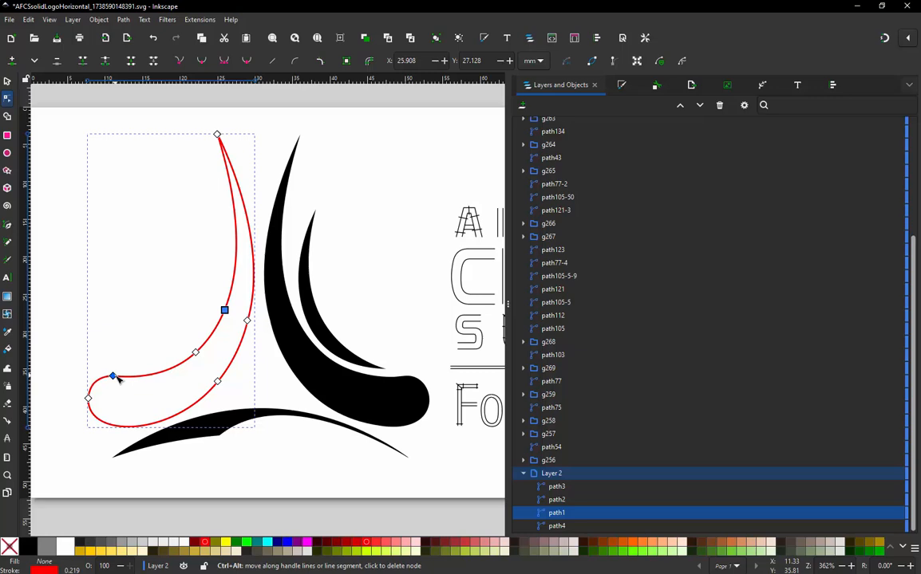
{"action": "left_click", "coordinate": [115, 378], "text": "ctrl+alt"}
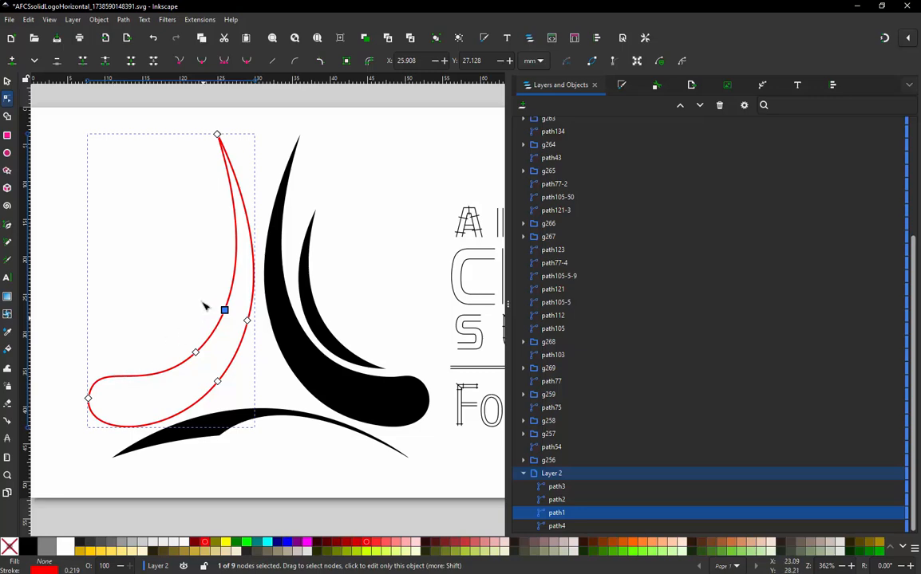
{"action": "double_click", "coordinate": [237, 238]}
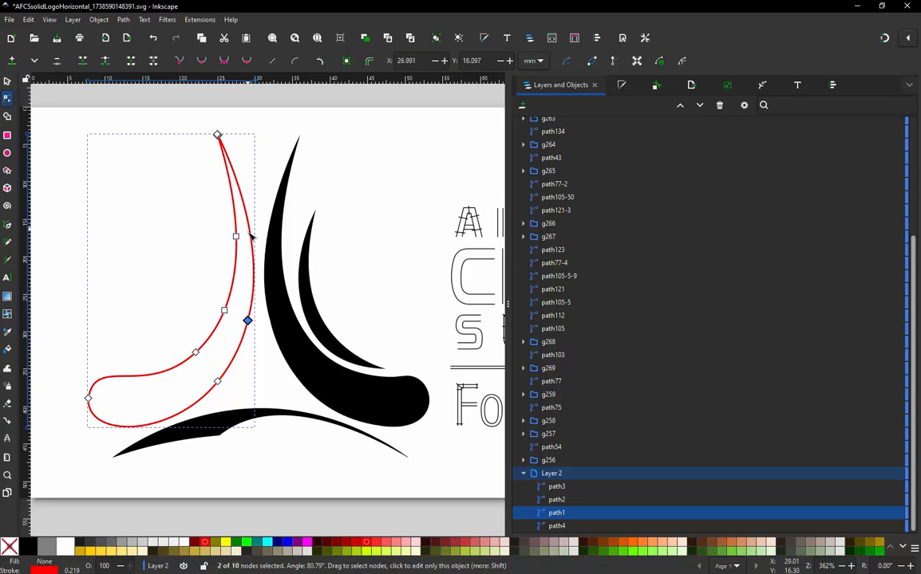
{"action": "left_click", "coordinate": [249, 231]}
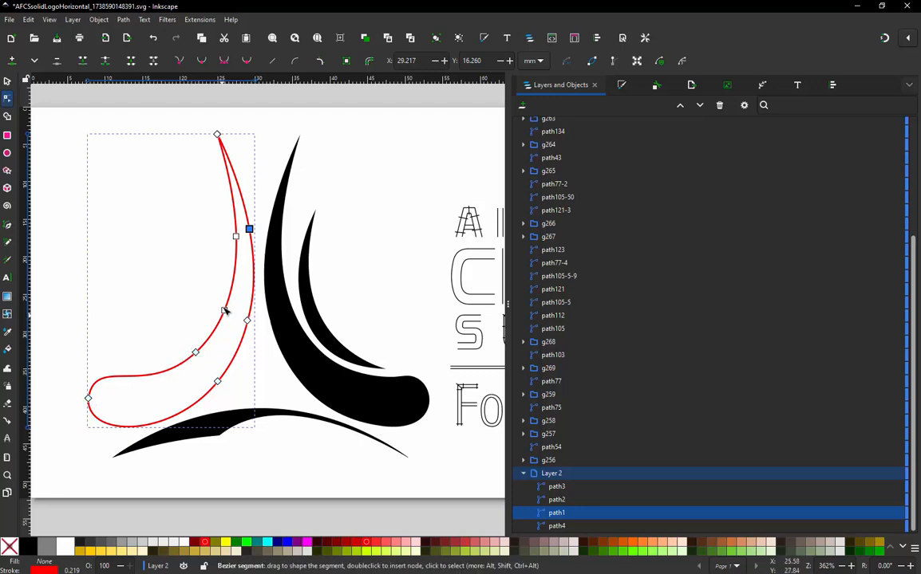
- Turn off the running stitch along paths in path1's Ink/Stitch Params so it stitches as a satin column, and apply the settings
{"action": "left_click", "coordinate": [199, 20]}
{"action": "mouse_move", "coordinate": [212, 171]}
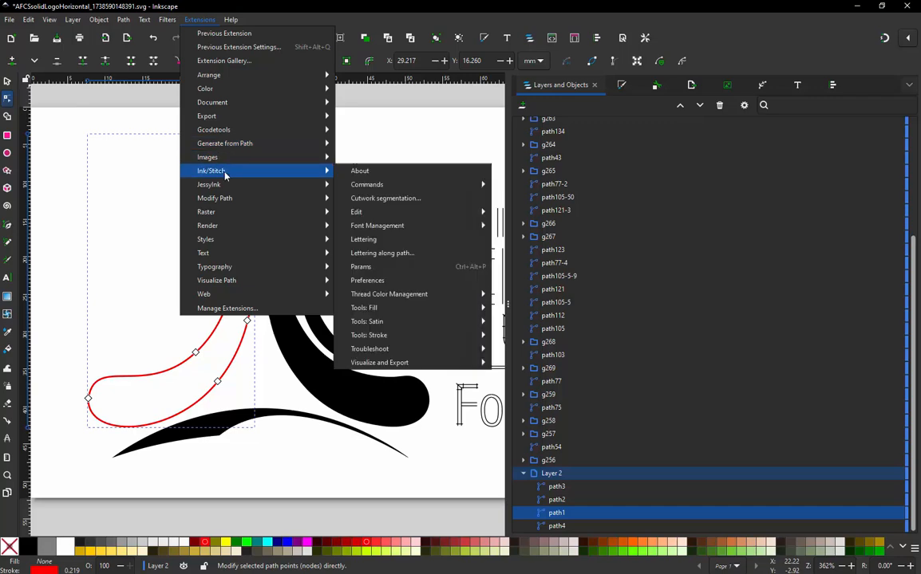
{"action": "left_click", "coordinate": [367, 267]}
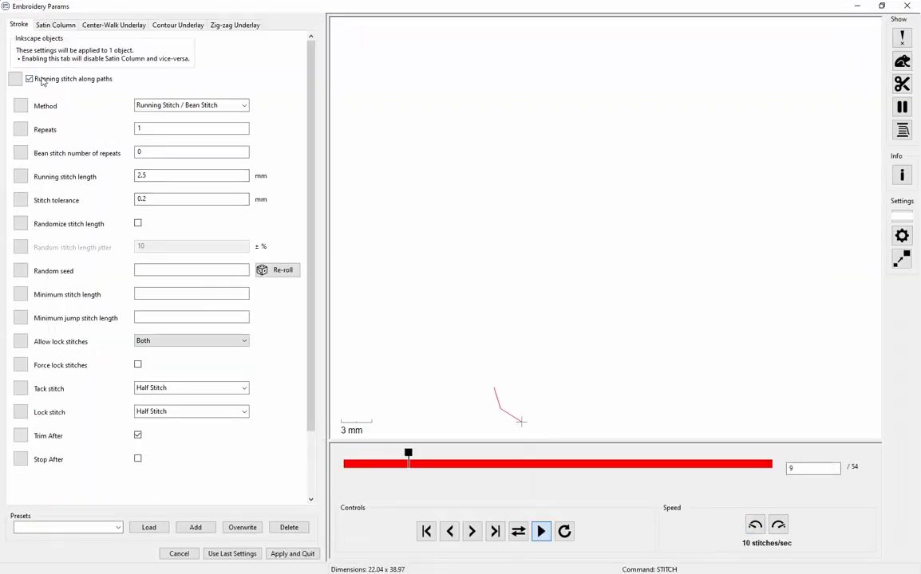
{"action": "left_click", "coordinate": [30, 79]}
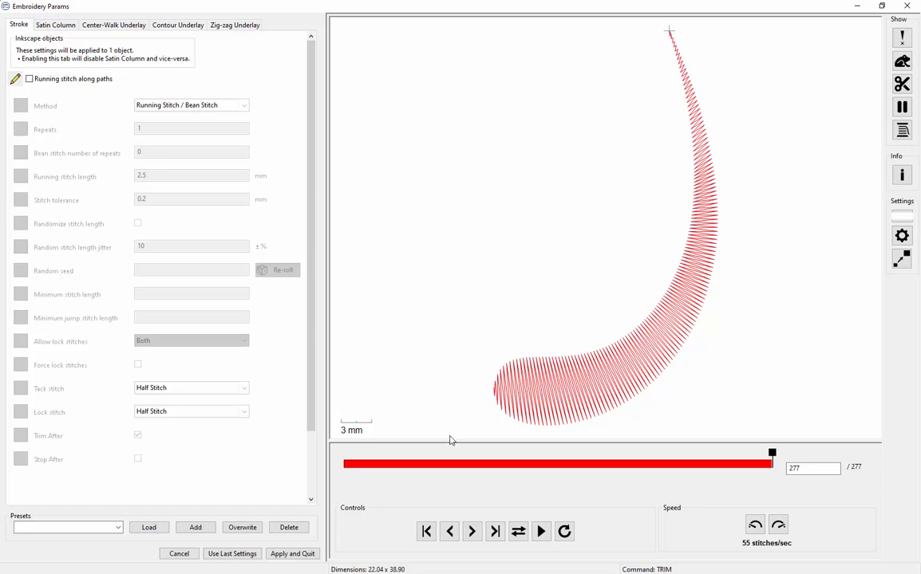
{"action": "left_click", "coordinate": [308, 553]}
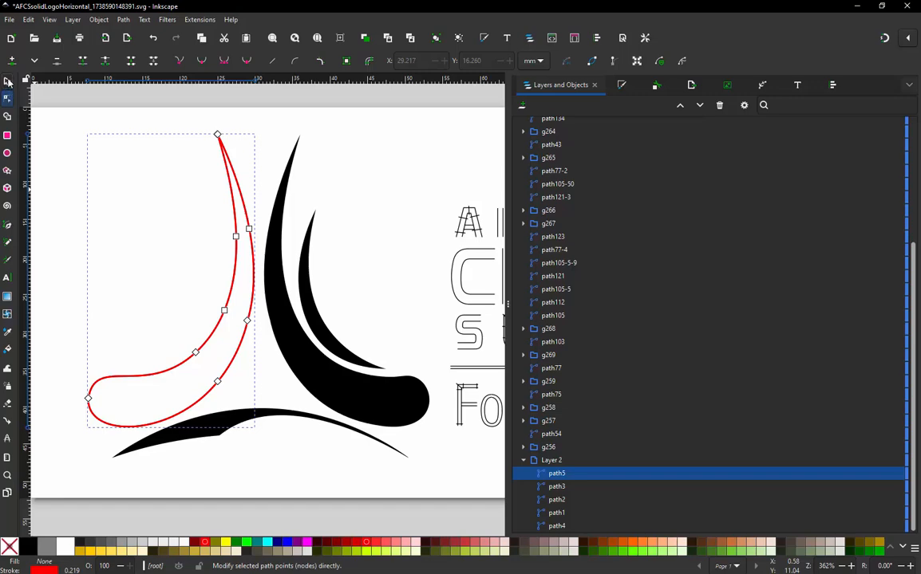
- Duplicate path1, flip the copy horizontally and align it exactly over path2 with snapping enabled
{"action": "left_click", "coordinate": [8, 82]}
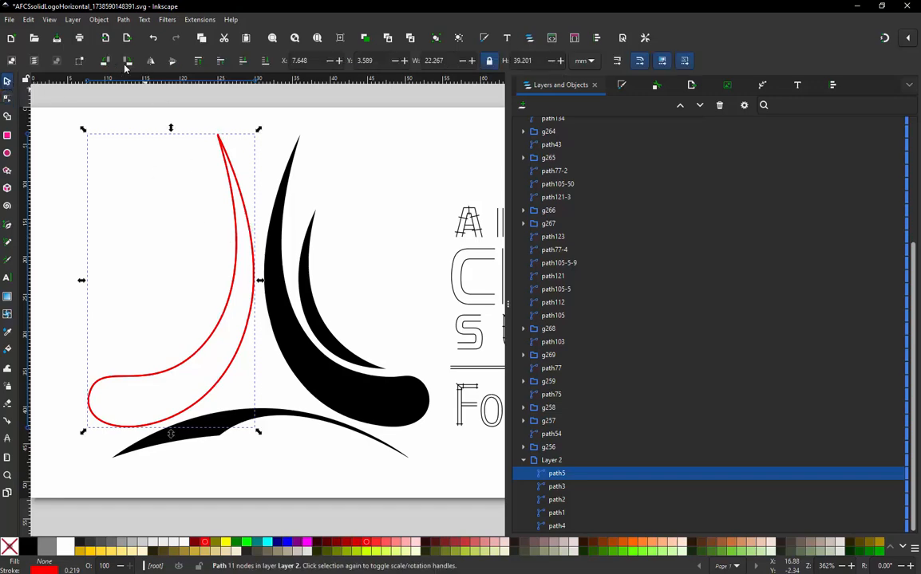
{"action": "left_click", "coordinate": [152, 62]}
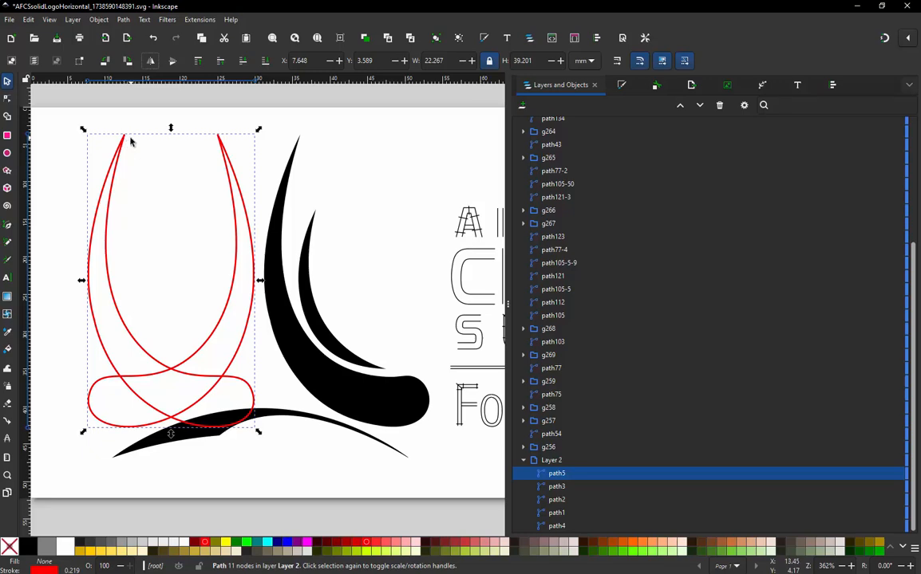
{"action": "left_click_drag", "start_coordinate": [126, 142], "coordinate": [317, 145]}
{"action": "left_click", "coordinate": [884, 37]}
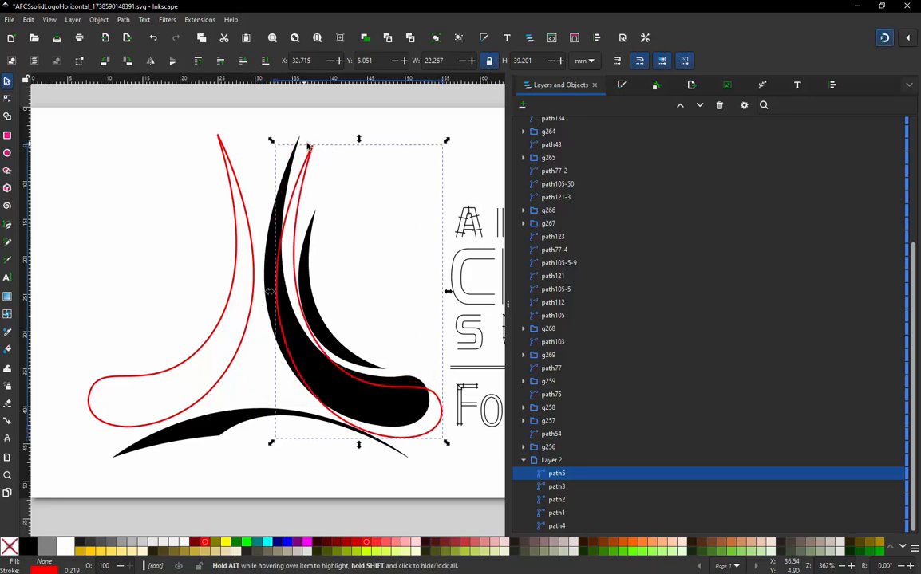
{"action": "left_click_drag", "start_coordinate": [315, 150], "coordinate": [303, 142]}
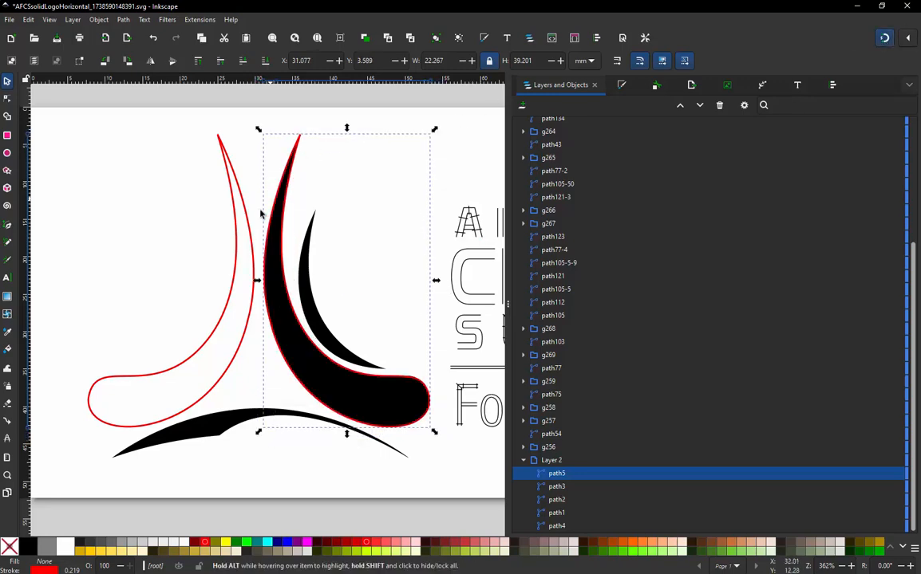
- Delete the filled black path2 beneath the flipped outline copy
{"action": "left_click", "coordinate": [147, 254]}
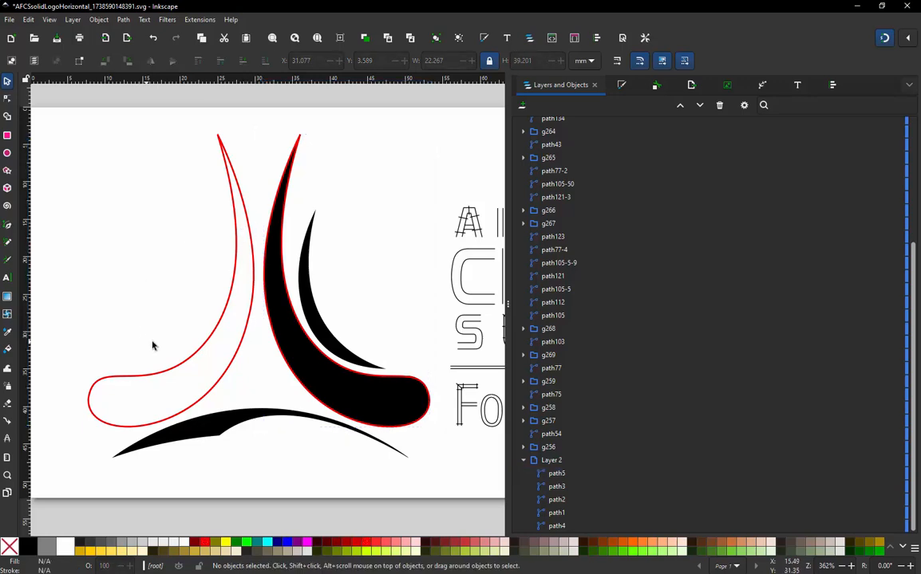
{"action": "left_click", "coordinate": [339, 391]}
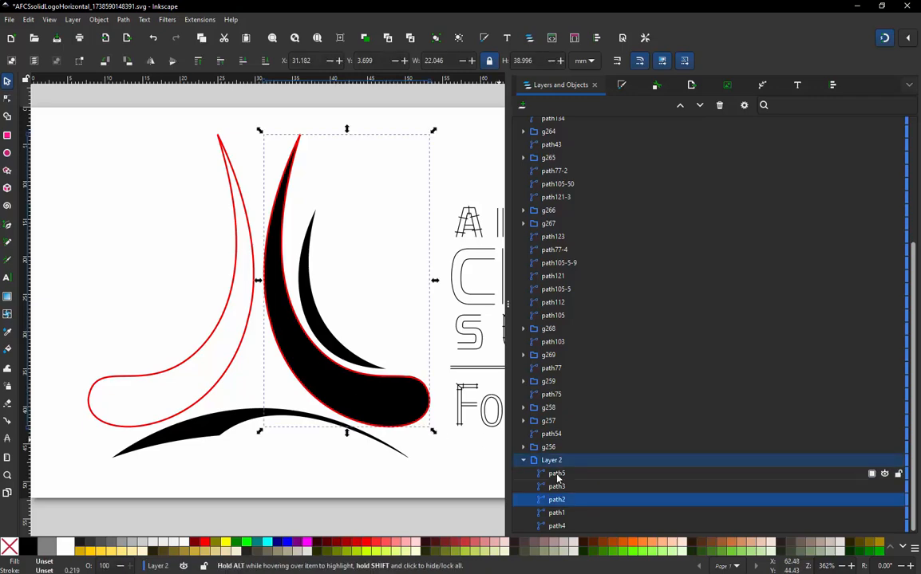
{"action": "key", "text": "Delete"}
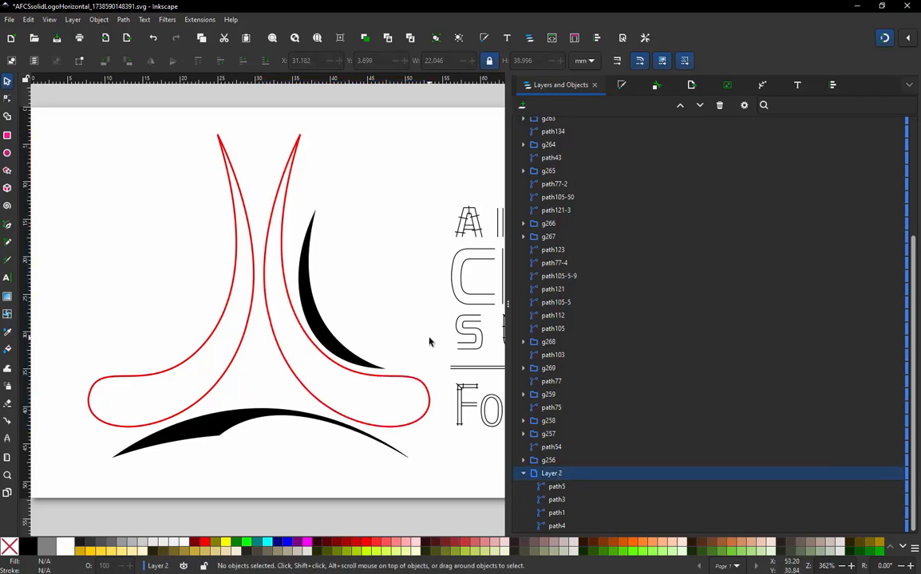
- Break path4's outline at its two pointed tips, remove its fill and give it a red stroke
{"action": "left_click", "coordinate": [218, 442]}
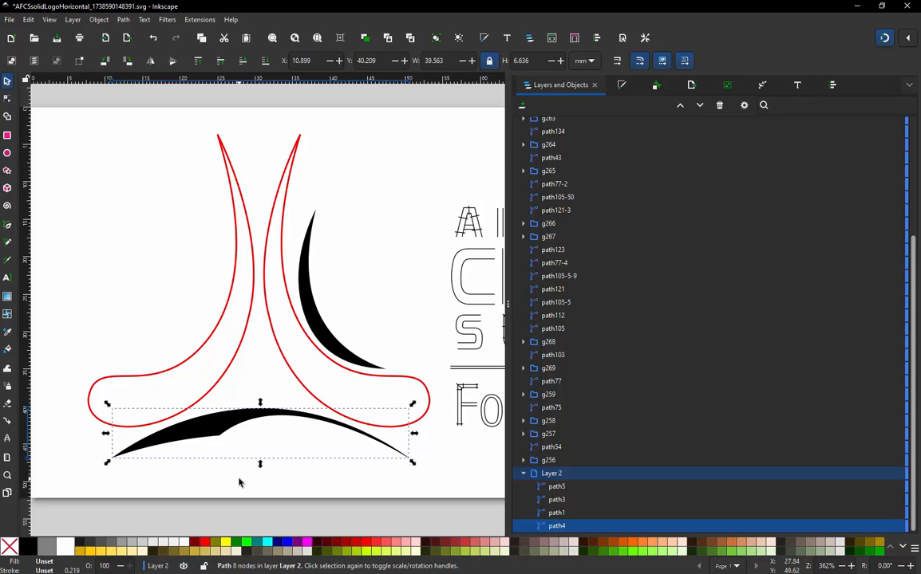
{"action": "left_click", "coordinate": [199, 449]}
{"action": "left_click", "coordinate": [201, 440]}
{"action": "double_click", "coordinate": [202, 438]}
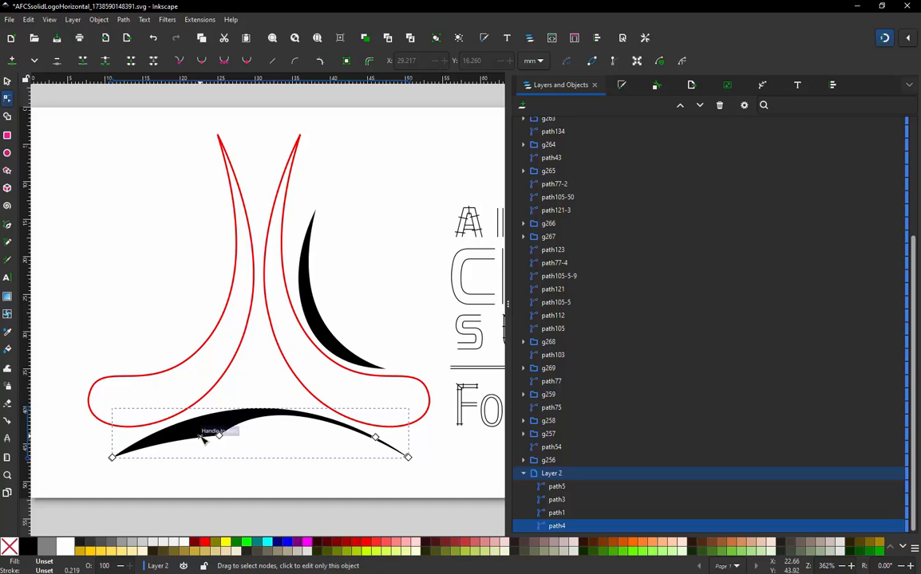
{"action": "left_click", "coordinate": [113, 458]}
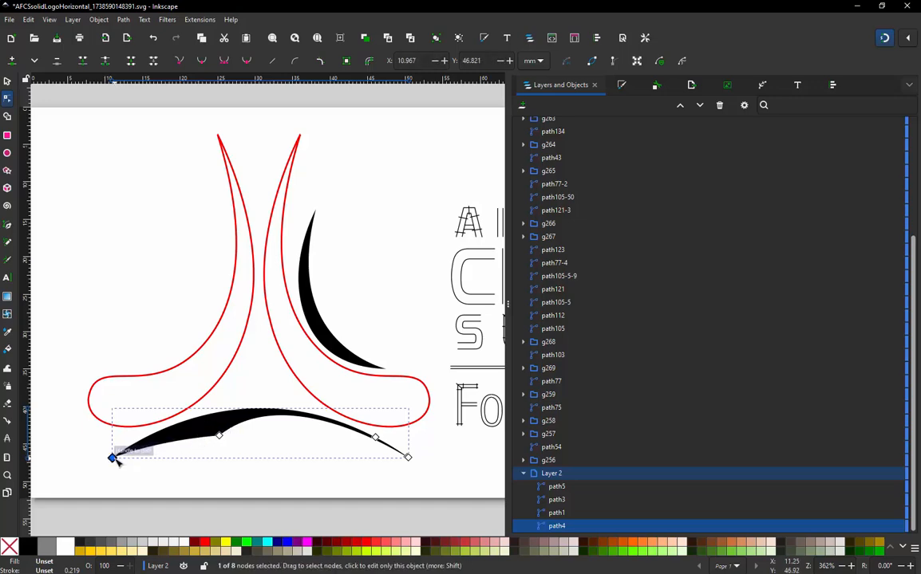
{"action": "left_click", "coordinate": [409, 458], "text": "shift"}
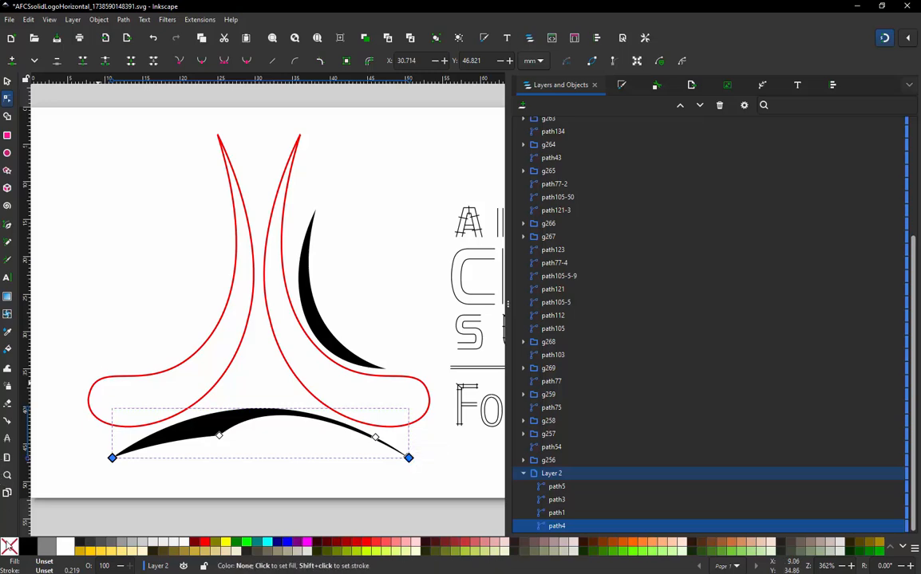
{"action": "left_click", "coordinate": [10, 549]}
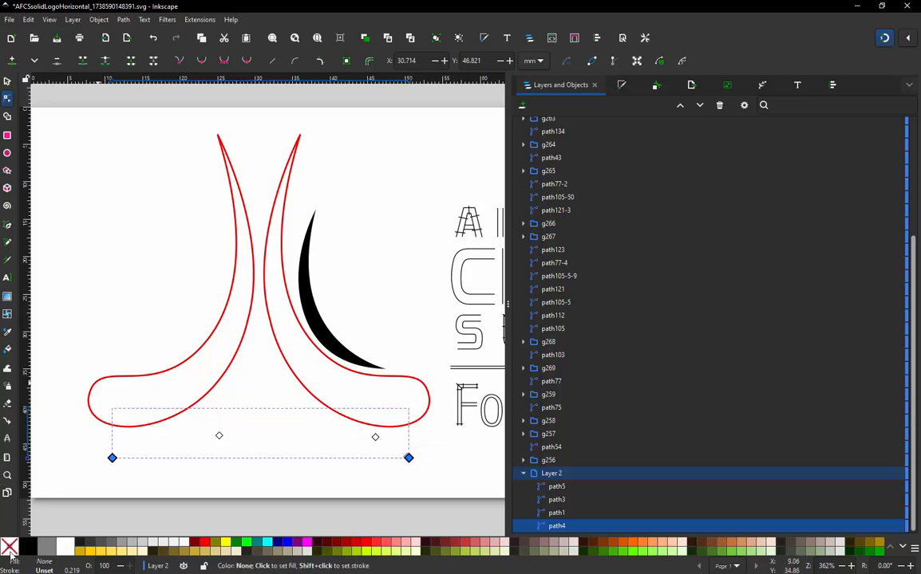
{"action": "left_click", "coordinate": [206, 545], "text": "shift"}
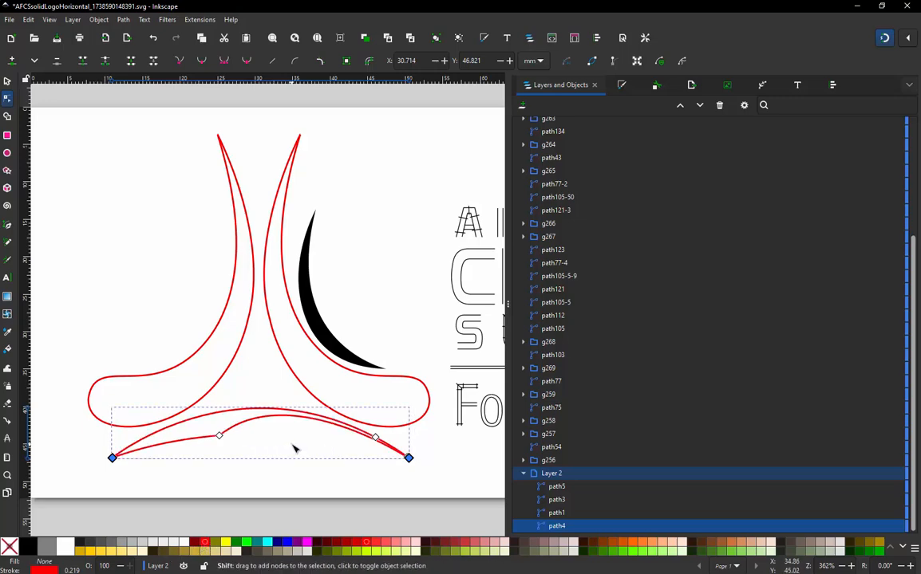
- Add a node on path4's upper curve opposite the inner bend and delete the surplus node near its right tip
{"action": "double_click", "coordinate": [215, 415]}
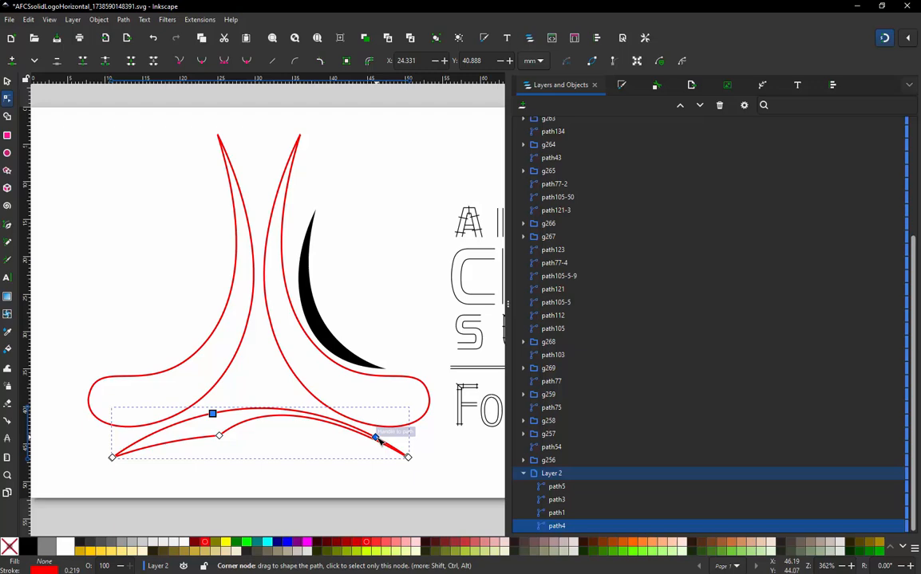
{"action": "key", "text": "ctrl+alt"}
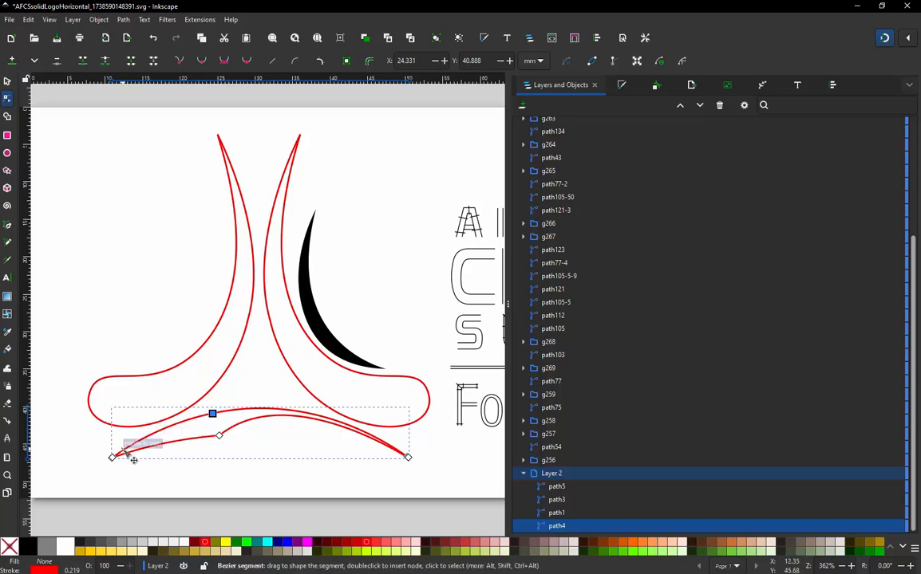
- Turn off the running stitch along paths in path4's Ink/Stitch Params so it stitches as a satin column, and apply the settings
{"action": "left_click", "coordinate": [198, 19]}
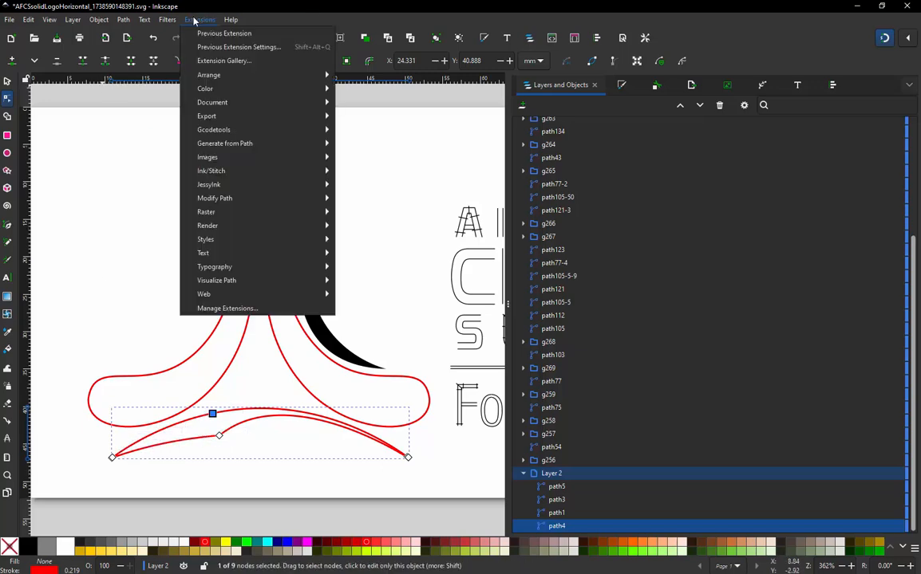
{"action": "mouse_move", "coordinate": [232, 170]}
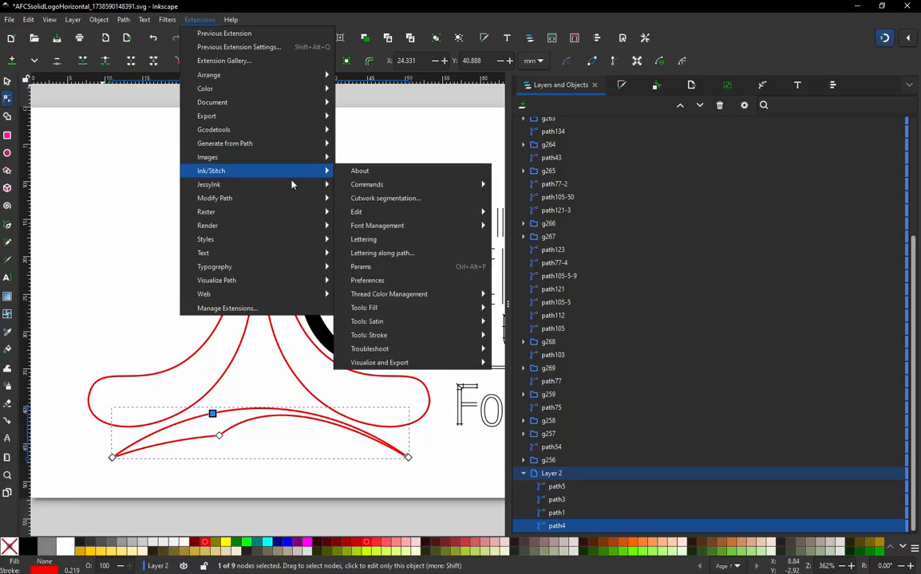
{"action": "left_click", "coordinate": [337, 233]}
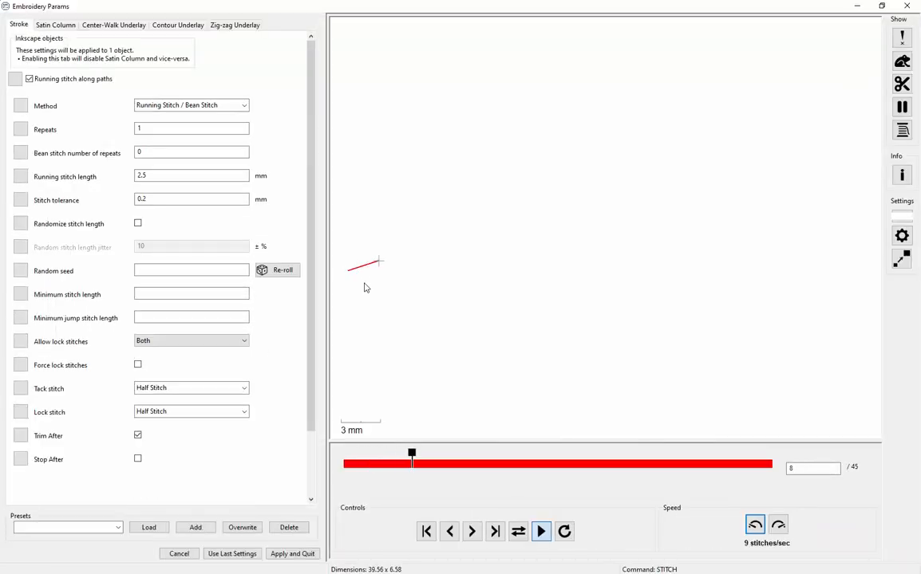
{"action": "left_click", "coordinate": [64, 80]}
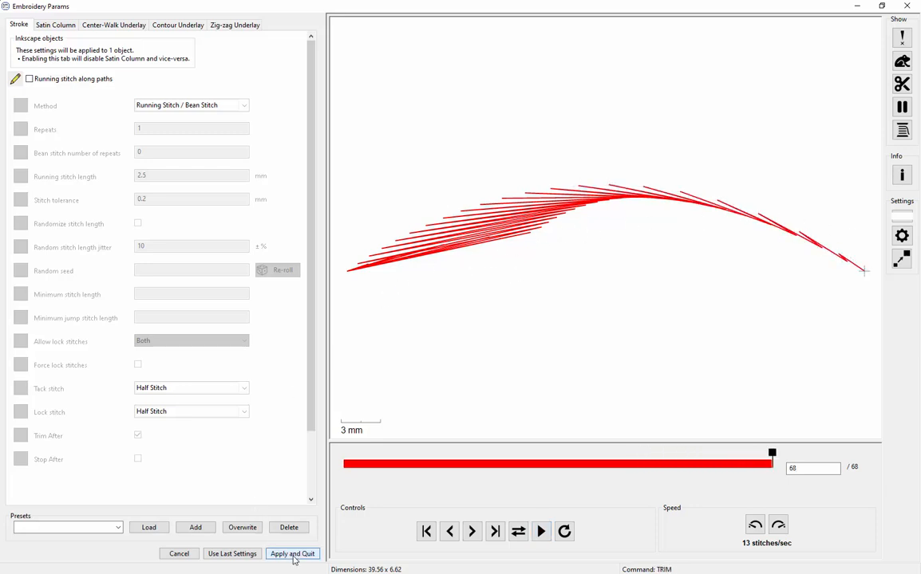
{"action": "left_click", "coordinate": [292, 554]}
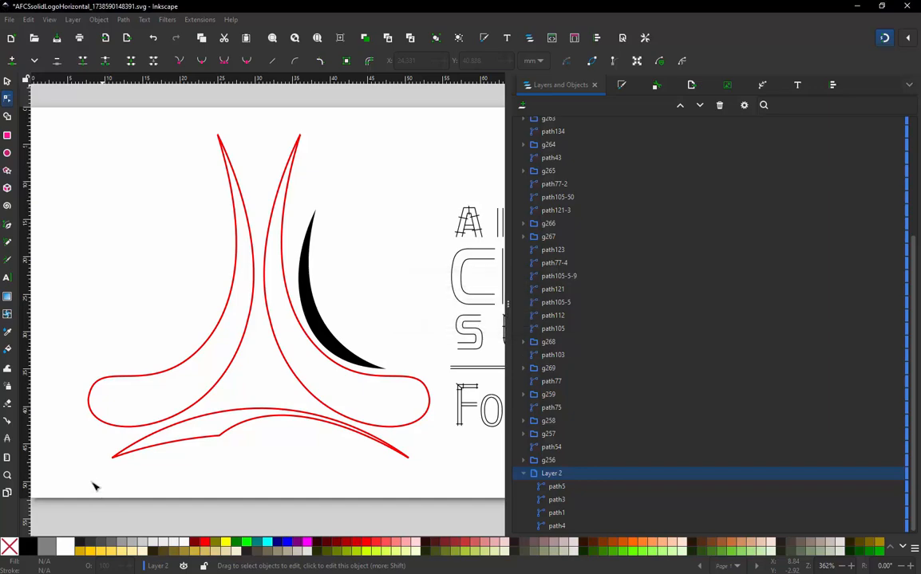
- Delete the surplus node at path4's left tip and snap the lower rail's end onto the upper rail's end
{"action": "scroll", "coordinate": [112, 479], "scroll_direction": "up", "scroll_amount": 3}
{"action": "scroll", "coordinate": [291, 330], "scroll_direction": "down", "scroll_amount": 2}
{"action": "scroll", "coordinate": [226, 421], "scroll_direction": "up", "scroll_amount": 5}
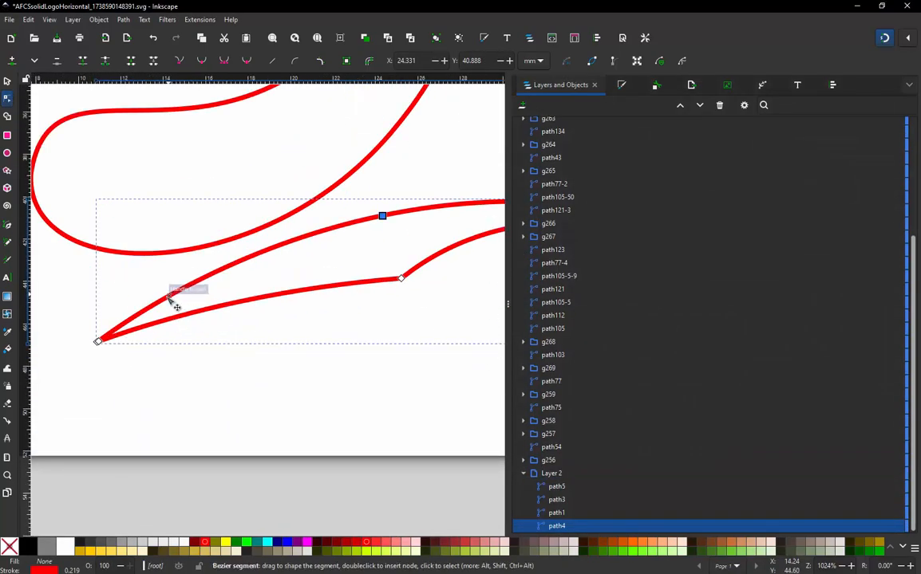
{"action": "scroll", "coordinate": [84, 351], "scroll_direction": "up", "scroll_amount": 3}
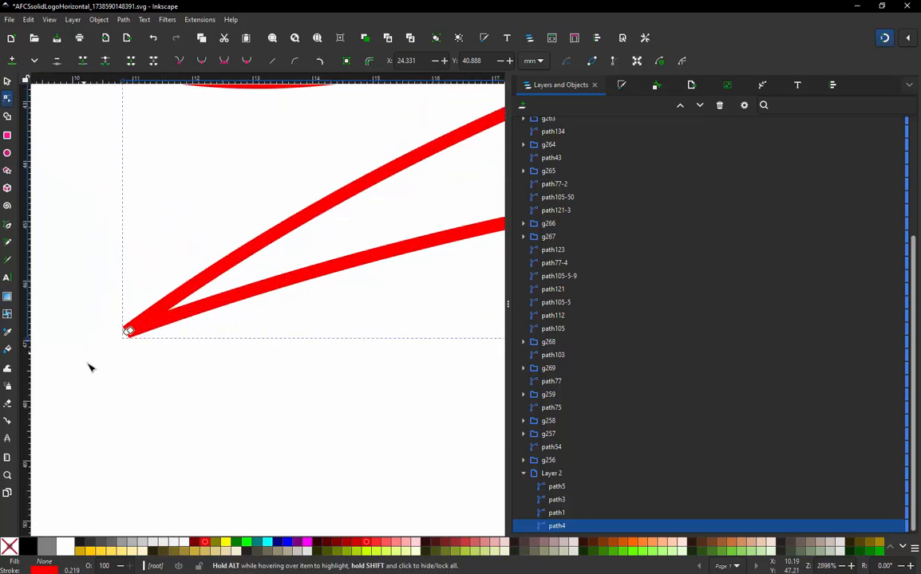
{"action": "scroll", "coordinate": [140, 332], "scroll_direction": "up", "scroll_amount": 5}
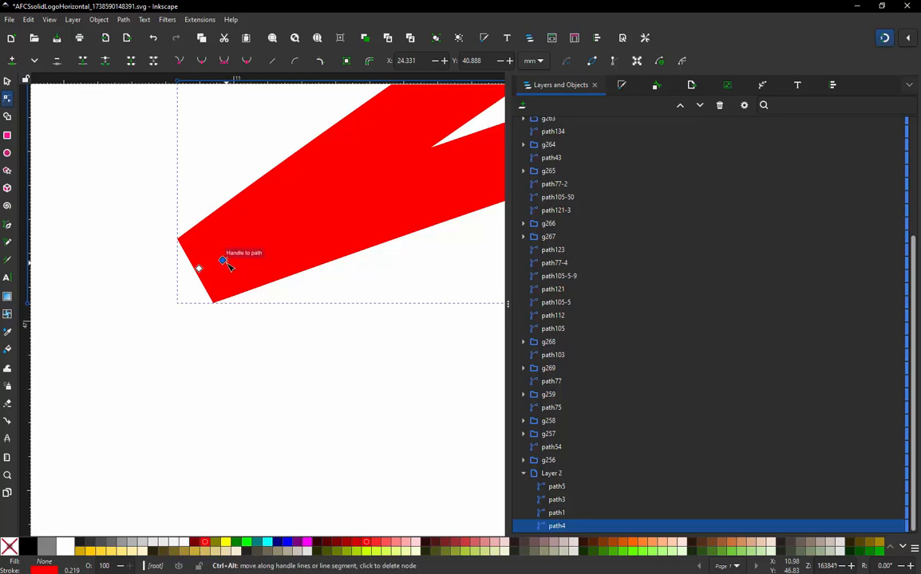
{"action": "left_click", "coordinate": [226, 263], "text": "ctrl+alt"}
{"action": "left_click", "coordinate": [226, 264], "text": "ctrl+alt"}
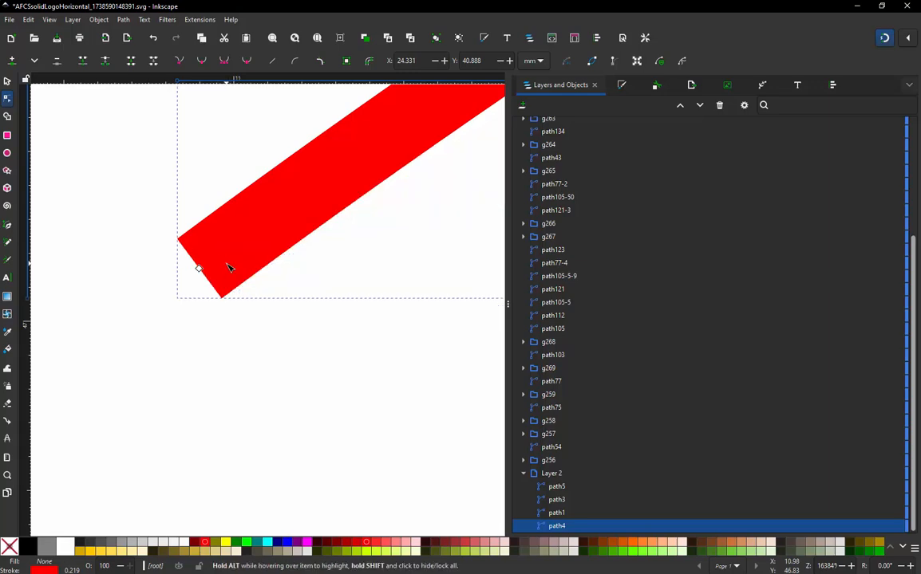
{"action": "key", "text": "ctrl+z"}
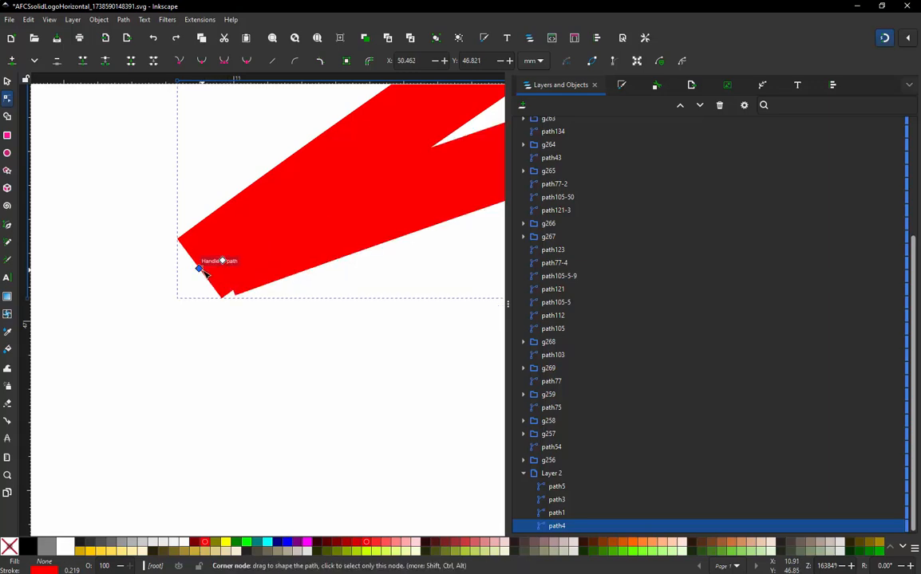
{"action": "mouse_move", "coordinate": [203, 270]}
{"action": "left_mouse_down"}
{"action": "mouse_move", "coordinate": [248, 311]}
{"action": "mouse_move", "coordinate": [239, 320]}
{"action": "mouse_move", "coordinate": [202, 285]}
{"action": "mouse_move", "coordinate": [202, 271]}
{"action": "left_mouse_up"}
{"action": "scroll", "coordinate": [199, 376], "scroll_direction": "down", "scroll_amount": 3}
{"action": "scroll", "coordinate": [199, 397], "scroll_direction": "up", "scroll_amount": 5}
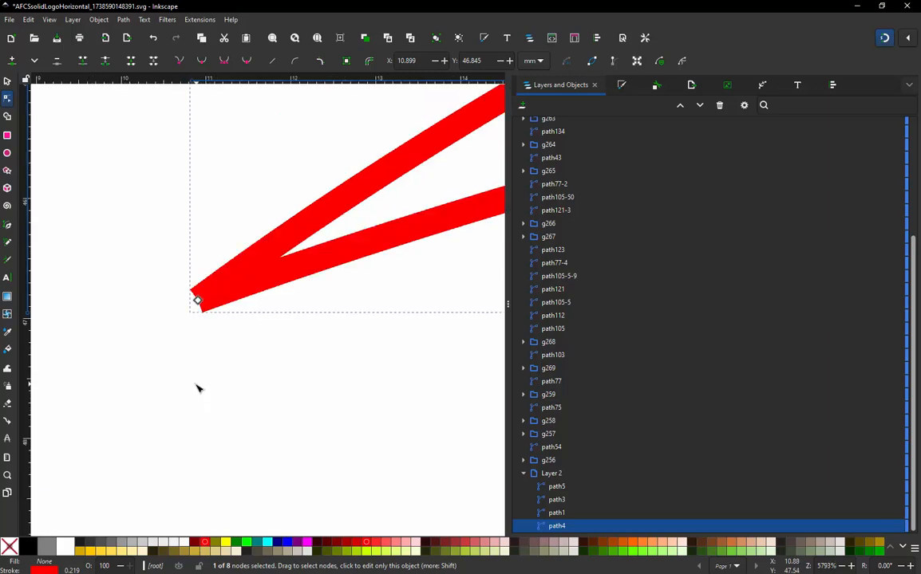
{"action": "scroll", "coordinate": [198, 375], "scroll_direction": "down", "scroll_amount": 9}
{"action": "scroll", "coordinate": [335, 343], "scroll_direction": "up", "scroll_amount": 1}
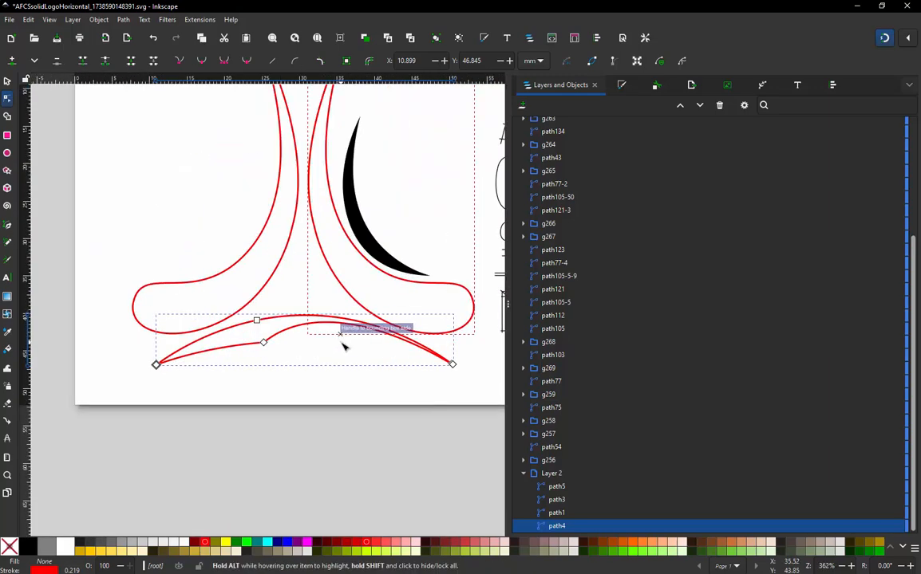
- Preview path4's satin column stitching in Ink/Stitch Params and apply the settings
{"action": "scroll", "coordinate": [343, 345], "scroll_direction": "up", "scroll_amount": 1}
{"action": "left_click", "coordinate": [194, 20]}
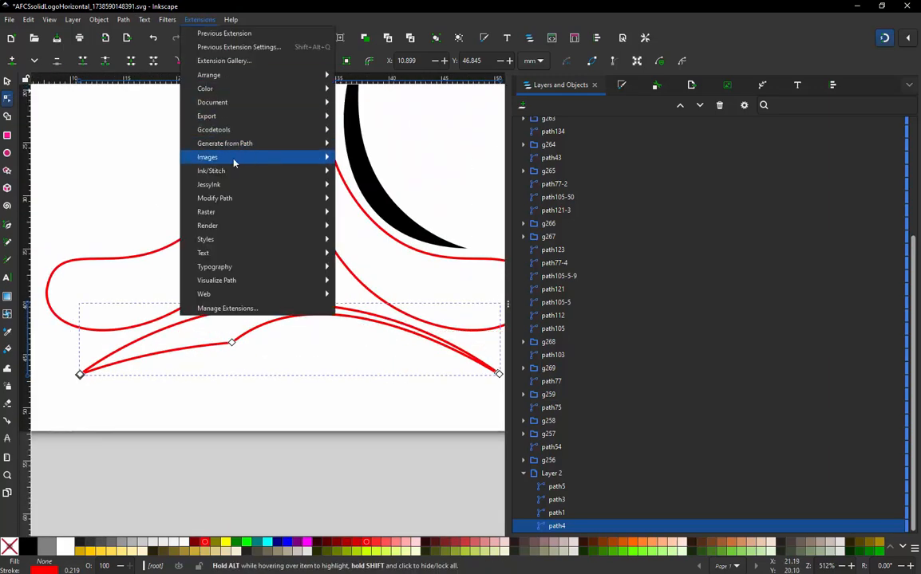
{"action": "mouse_move", "coordinate": [231, 171]}
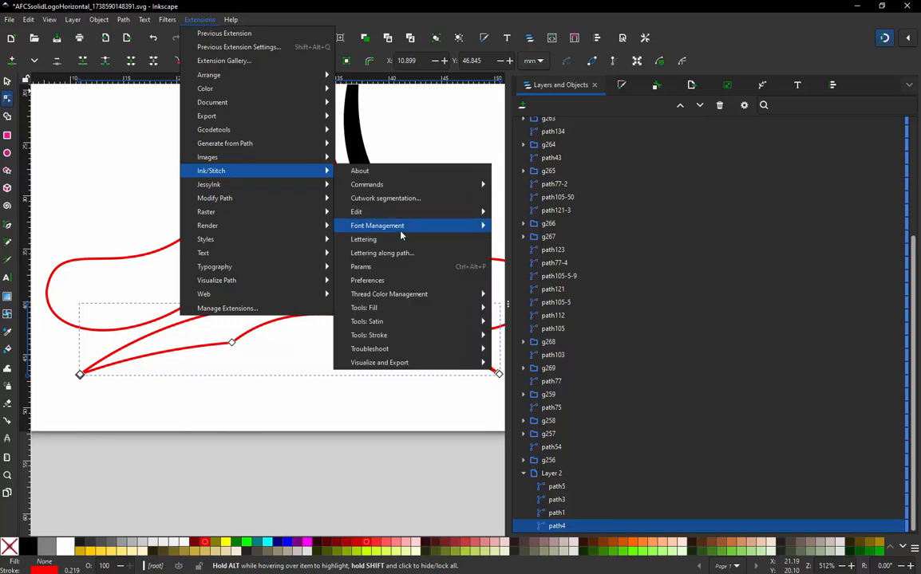
{"action": "left_click", "coordinate": [376, 267]}
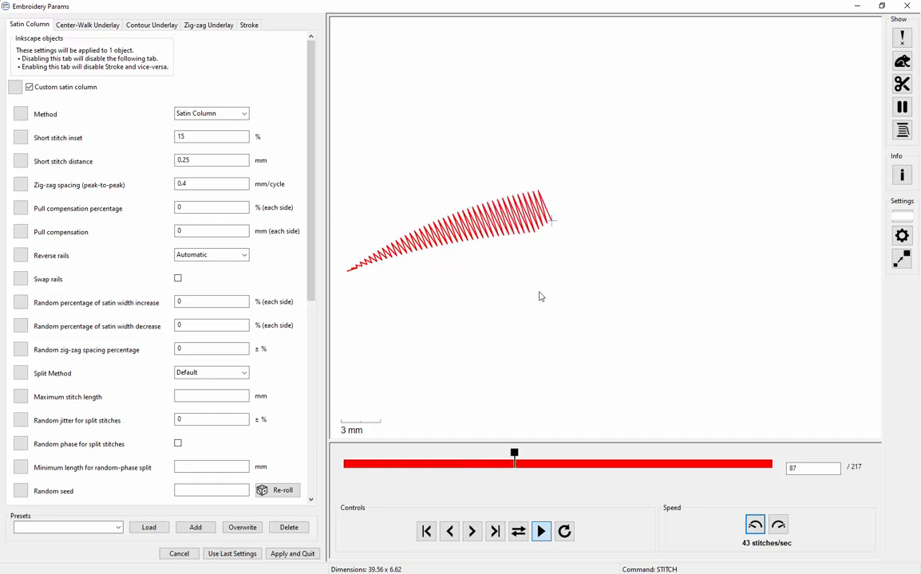
{"action": "left_click", "coordinate": [293, 553]}
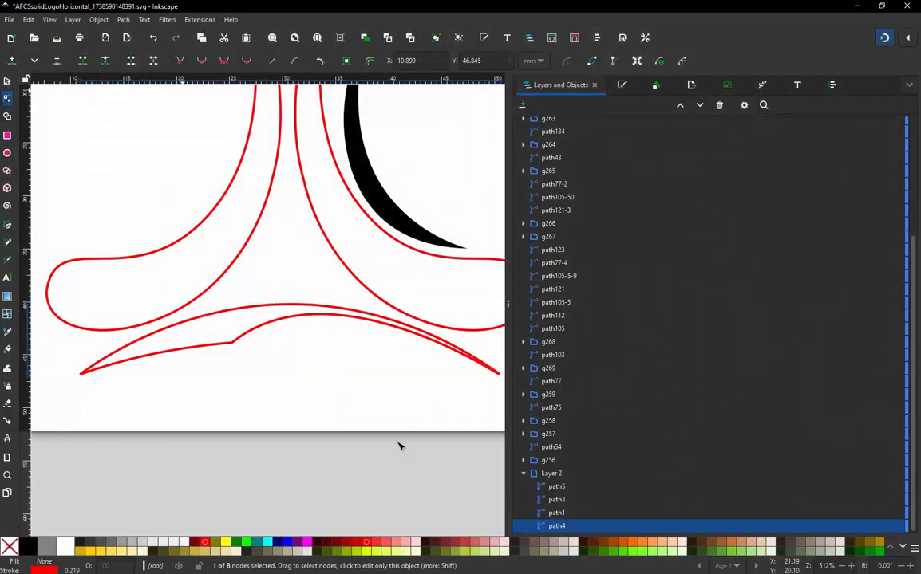
- Add matching nodes on path4's lower and upper rails at about X 36.4 mm, and deselect the path
{"action": "left_click", "coordinate": [353, 318]}
{"action": "double_click", "coordinate": [351, 317]}
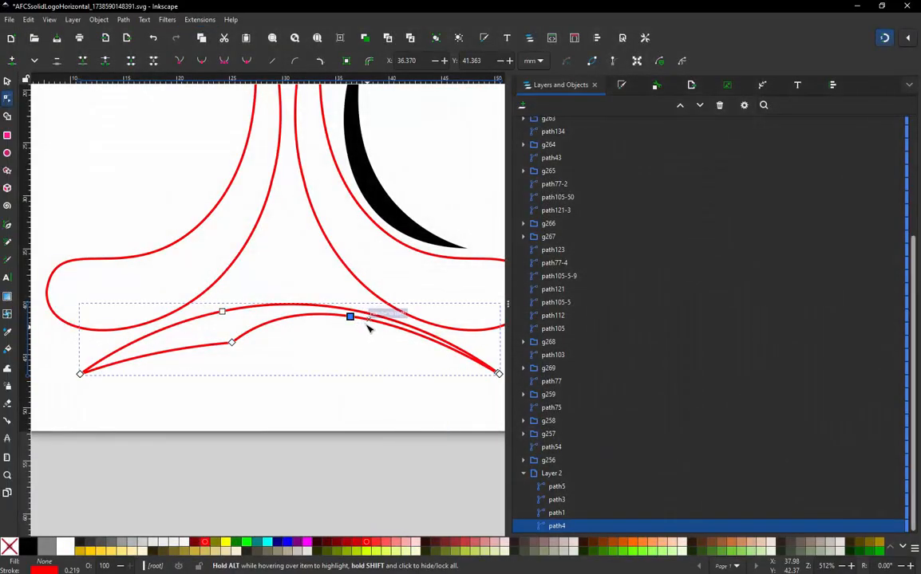
{"action": "scroll", "coordinate": [367, 326], "scroll_direction": "up", "scroll_amount": 3}
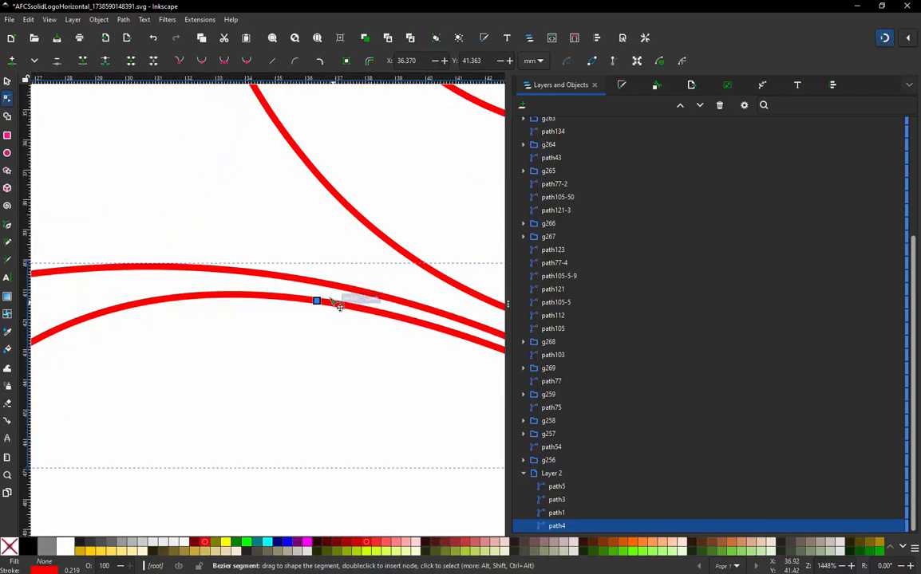
{"action": "double_click", "coordinate": [318, 282]}
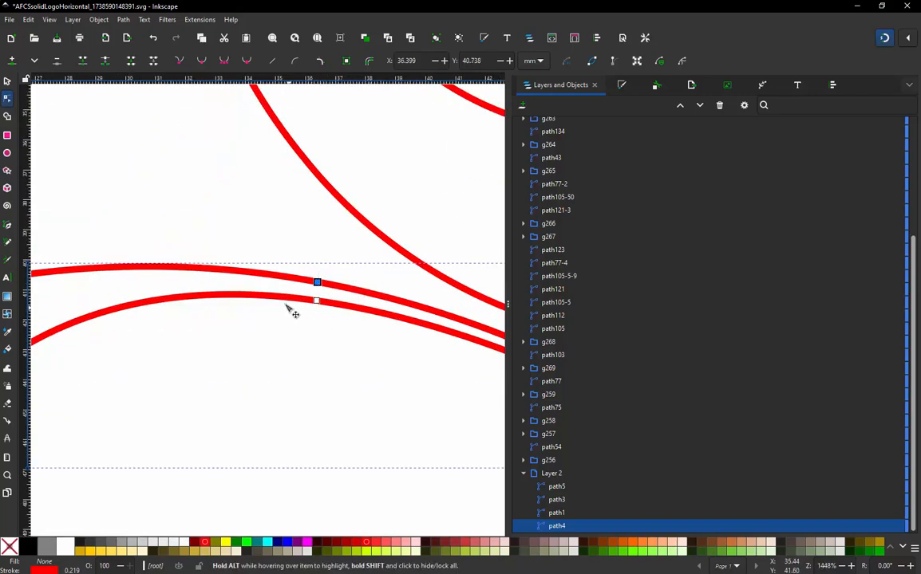
{"action": "scroll", "coordinate": [292, 319], "scroll_direction": "down", "scroll_amount": 1}
{"action": "scroll", "coordinate": [305, 307], "scroll_direction": "up", "scroll_amount": 1}
{"action": "scroll", "coordinate": [309, 314], "scroll_direction": "down", "scroll_amount": 3}
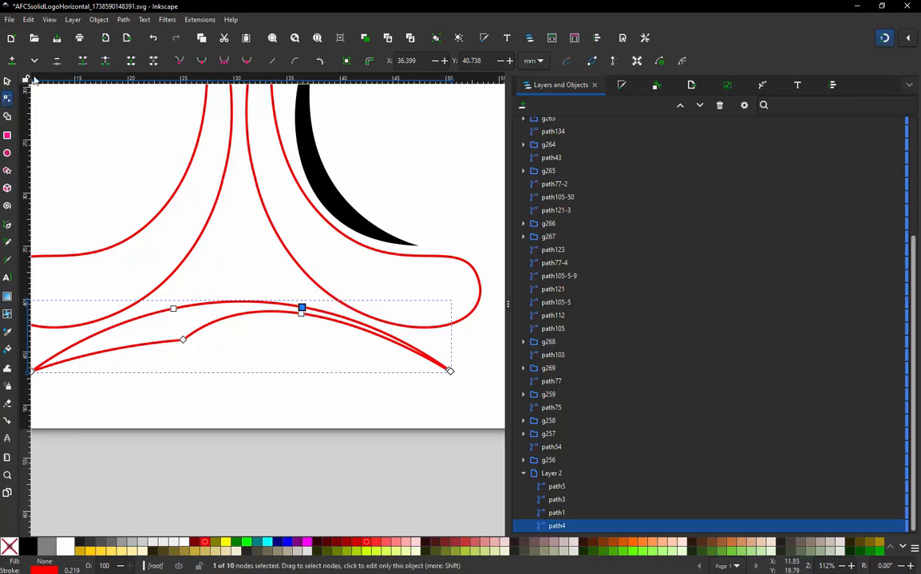
{"action": "left_click", "coordinate": [7, 80]}
{"action": "left_click", "coordinate": [293, 472]}
- Remove the fill from the black crescent (path3) and give it a red (#FF0000) stroke
{"action": "scroll", "coordinate": [298, 458], "scroll_direction": "down", "scroll_amount": 2}
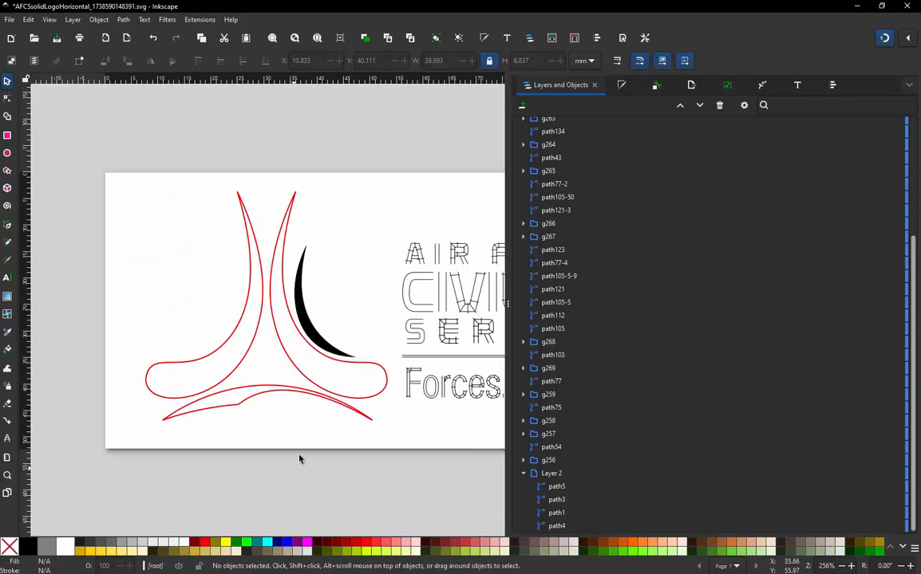
{"action": "scroll", "coordinate": [311, 311], "scroll_direction": "up", "scroll_amount": 2}
{"action": "double_click", "coordinate": [309, 312]}
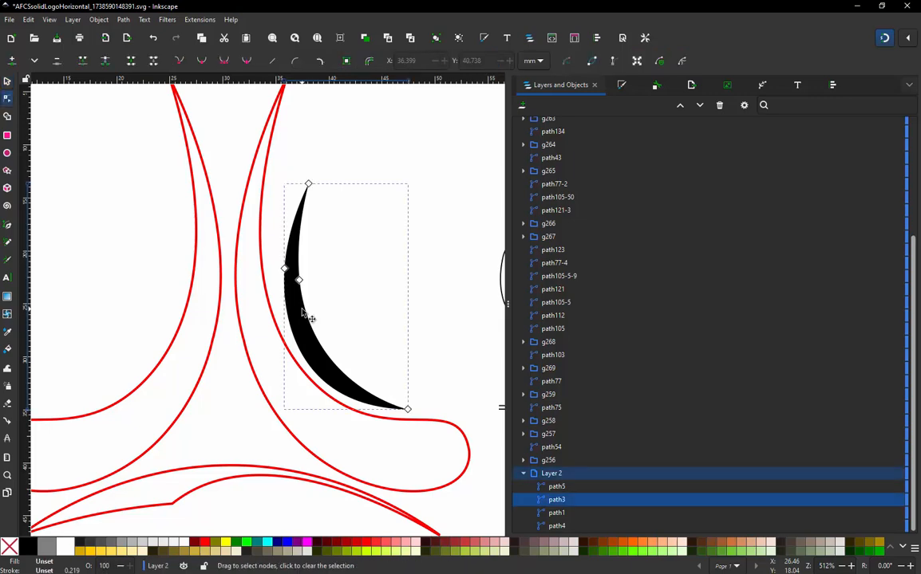
{"action": "left_click", "coordinate": [314, 187]}
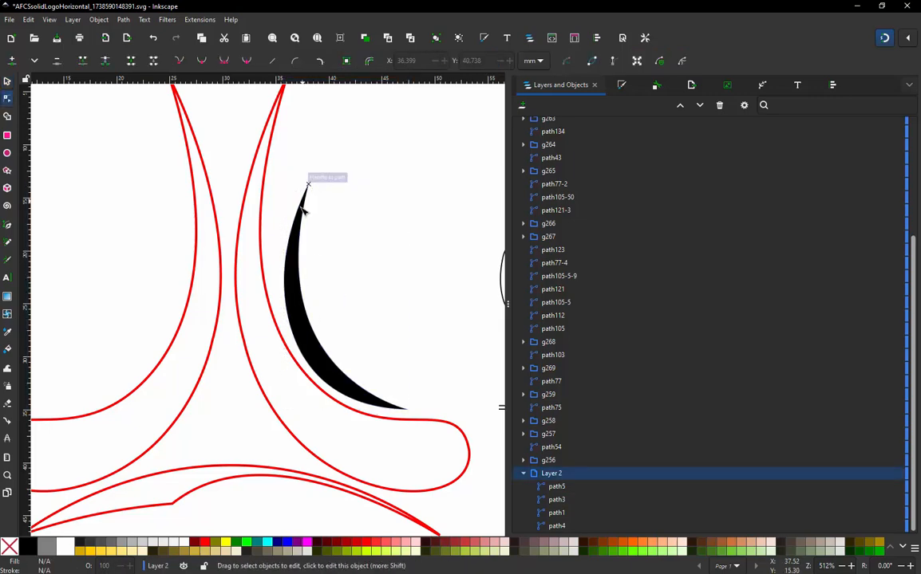
{"action": "left_click", "coordinate": [302, 211]}
{"action": "left_click", "coordinate": [308, 184]}
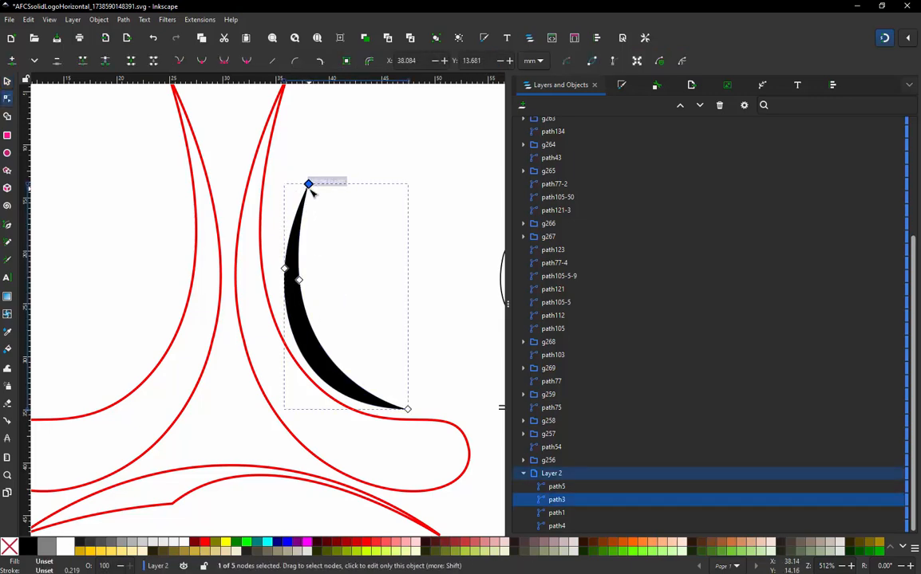
{"action": "left_click", "coordinate": [407, 410], "text": "shift"}
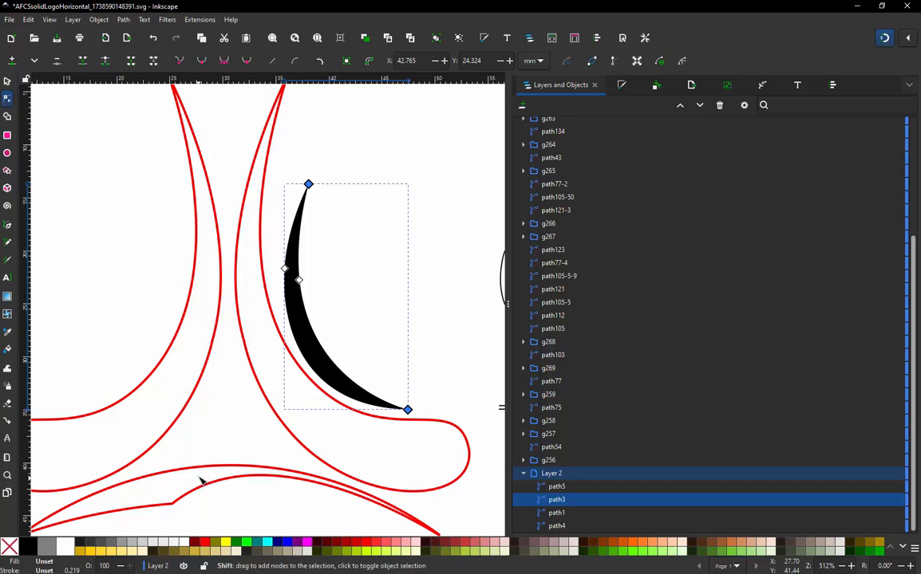
{"action": "left_click", "coordinate": [10, 548]}
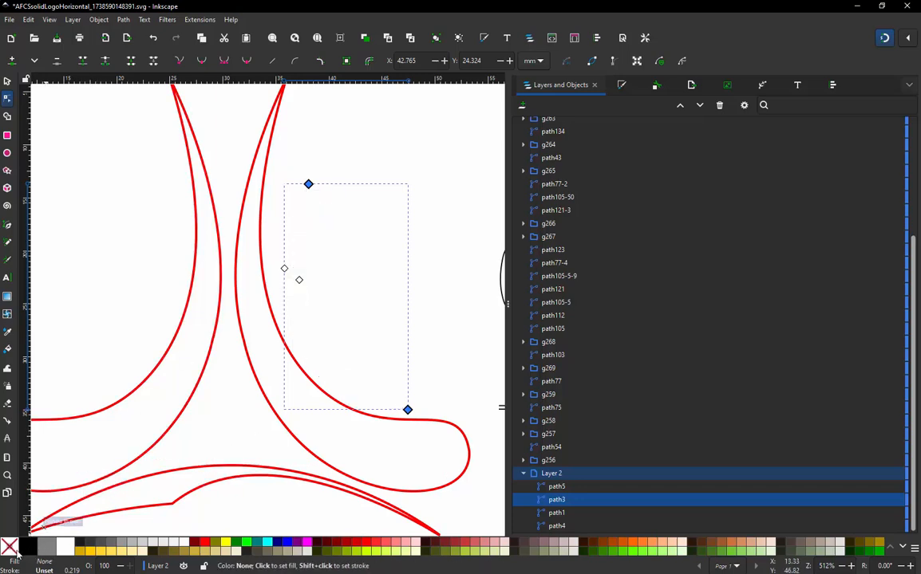
{"action": "left_click", "coordinate": [206, 545], "text": "shift"}
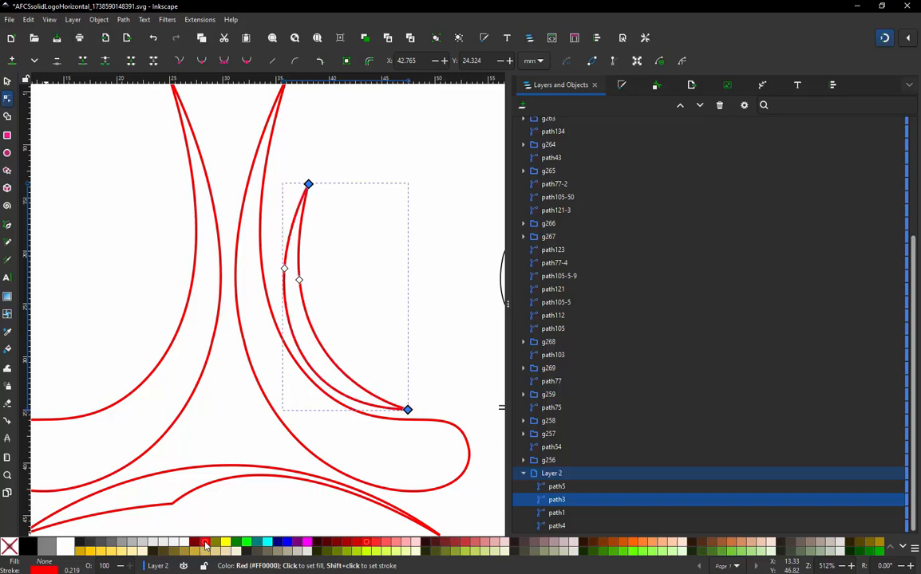
- Delete the middle nodes on both of path3's rails and add a matching pair lower down, at about Y 28 mm and Y 29 mm
{"action": "left_click", "coordinate": [285, 269], "text": "ctrl+alt"}
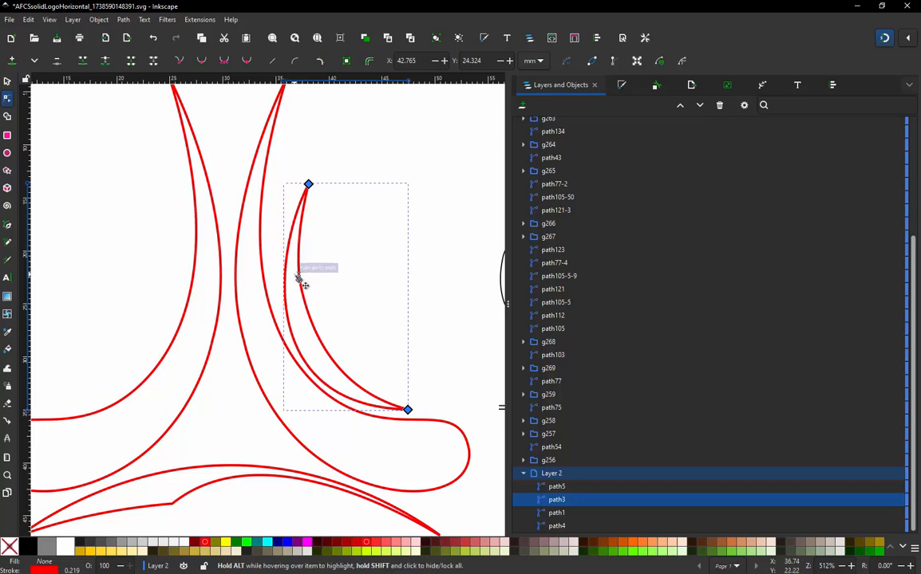
{"action": "double_click", "coordinate": [316, 336]}
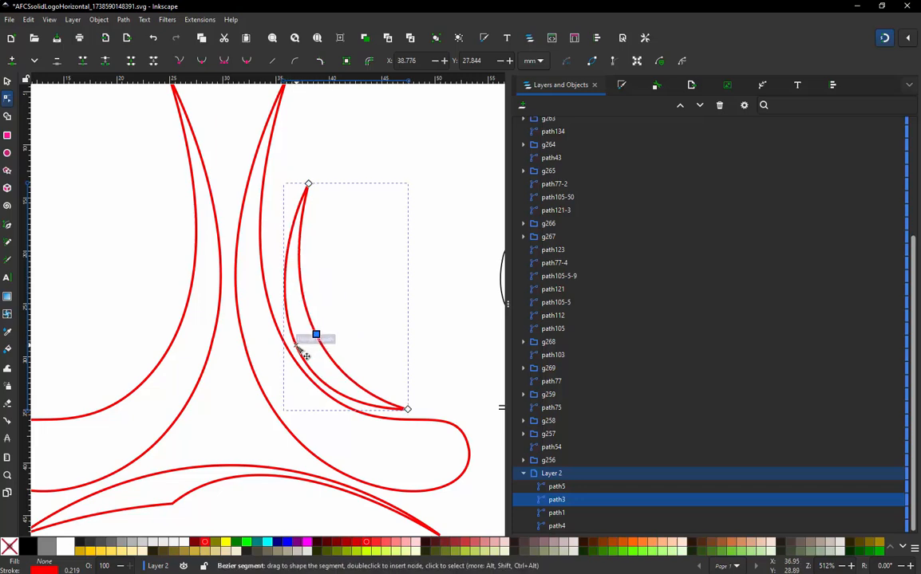
{"action": "double_click", "coordinate": [296, 345]}
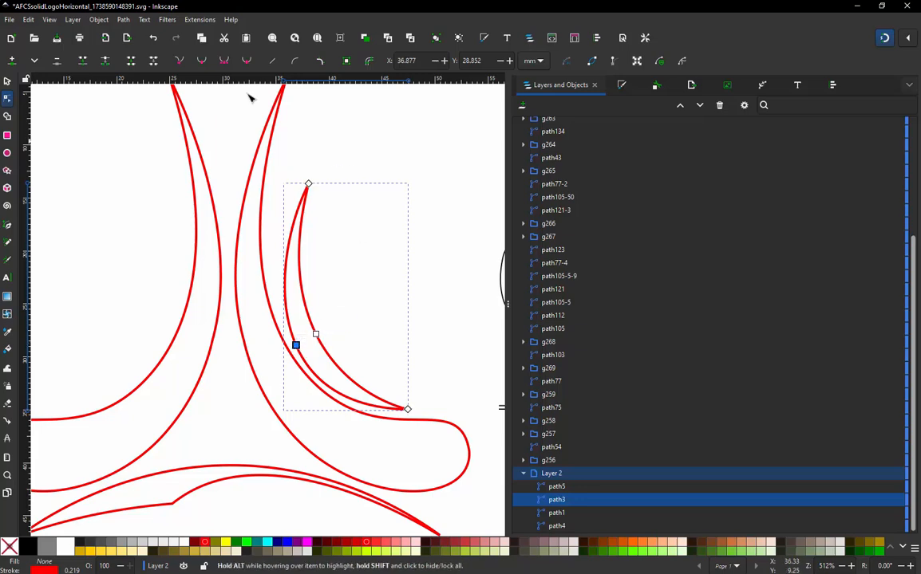
- Turn off the running stitch along paths in path3's Ink/Stitch Params so it stitches as a satin column, apply the settings, and deselect the path
{"action": "left_click", "coordinate": [200, 19]}
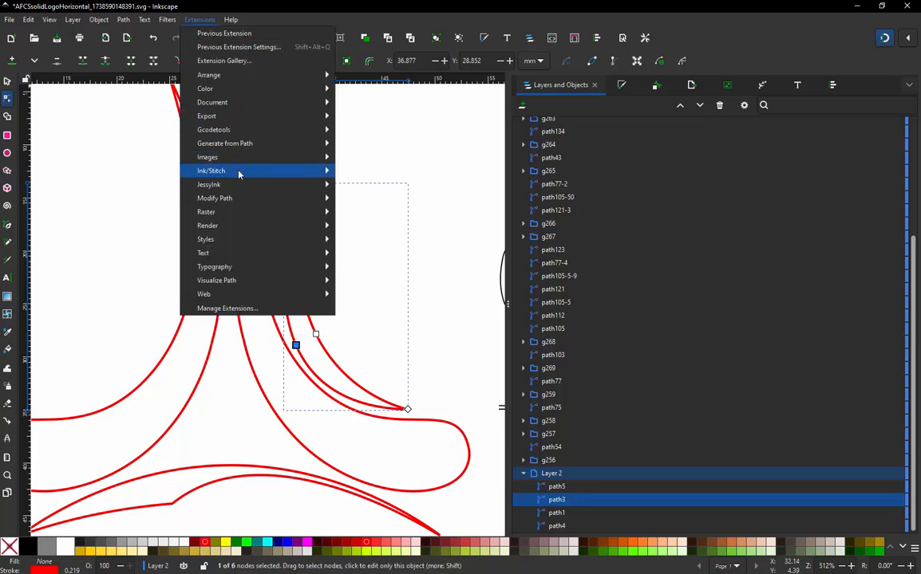
{"action": "mouse_move", "coordinate": [267, 172]}
{"action": "left_click", "coordinate": [363, 267]}
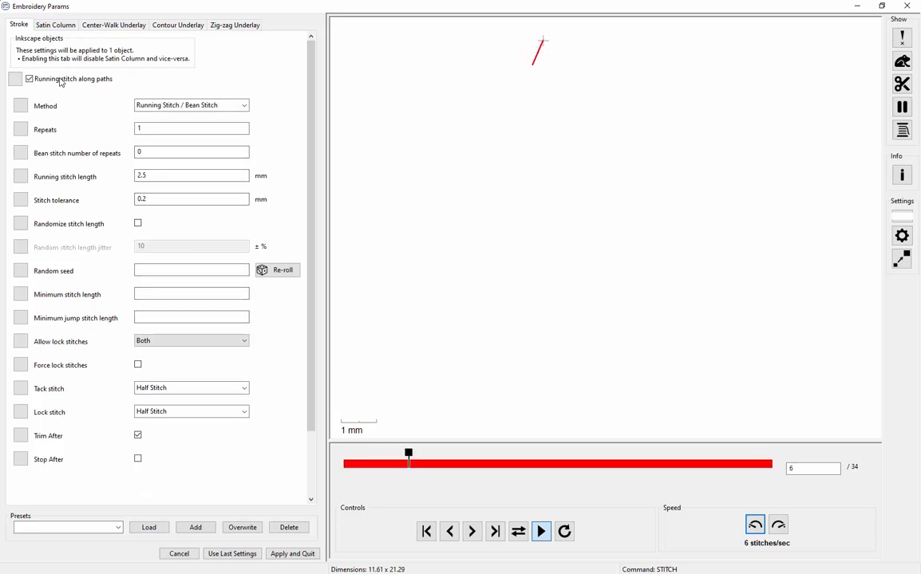
{"action": "left_click", "coordinate": [60, 79]}
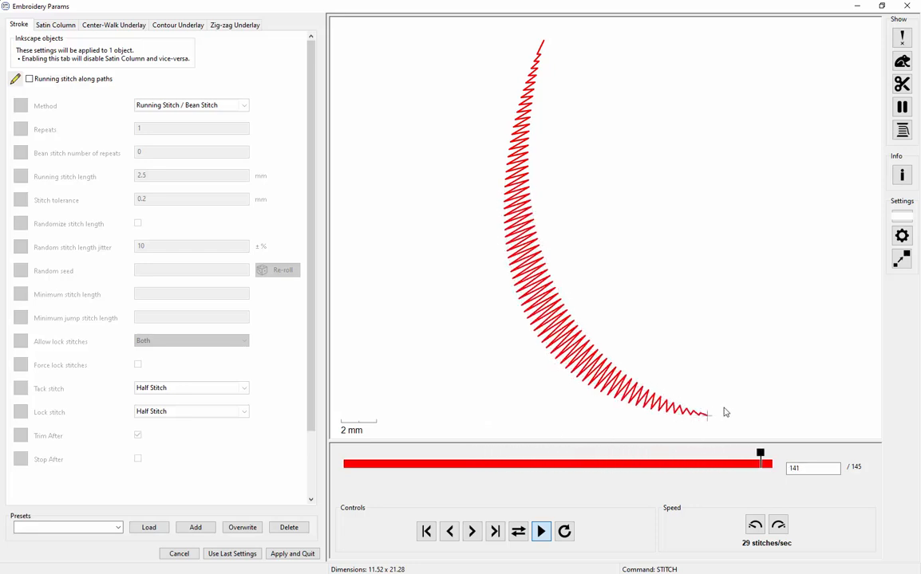
{"action": "left_click", "coordinate": [292, 556]}
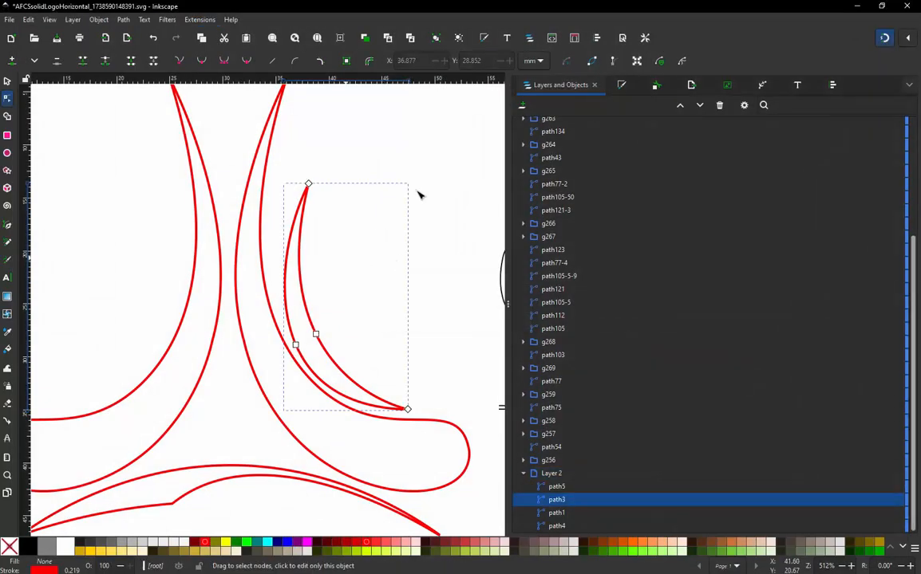
{"action": "key", "text": "Escape"}
- Select the letter I in AIR (path54) and open its Ink/Stitch Params to preview the satin stitching
{"action": "scroll", "coordinate": [184, 236], "scroll_direction": "down", "scroll_amount": 3}
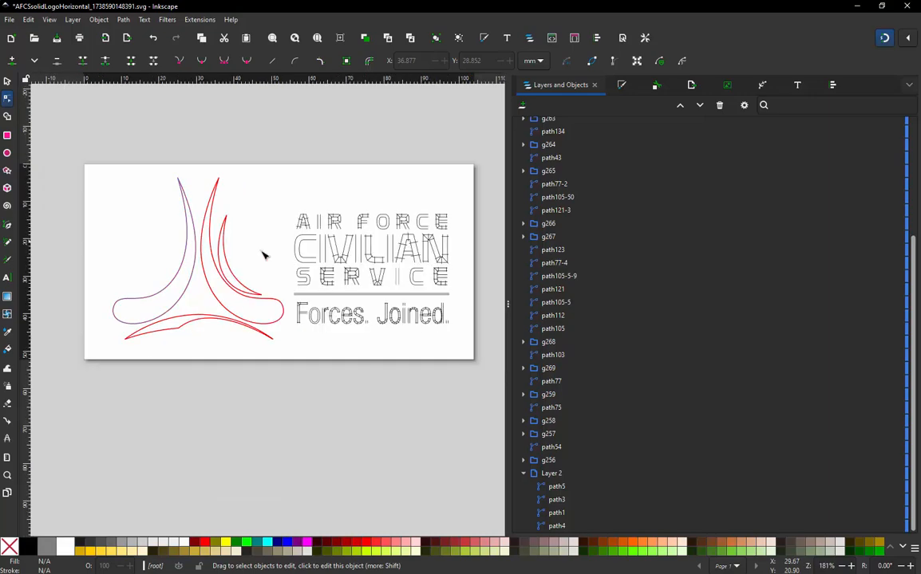
{"action": "scroll", "coordinate": [406, 253], "scroll_direction": "up", "scroll_amount": 2}
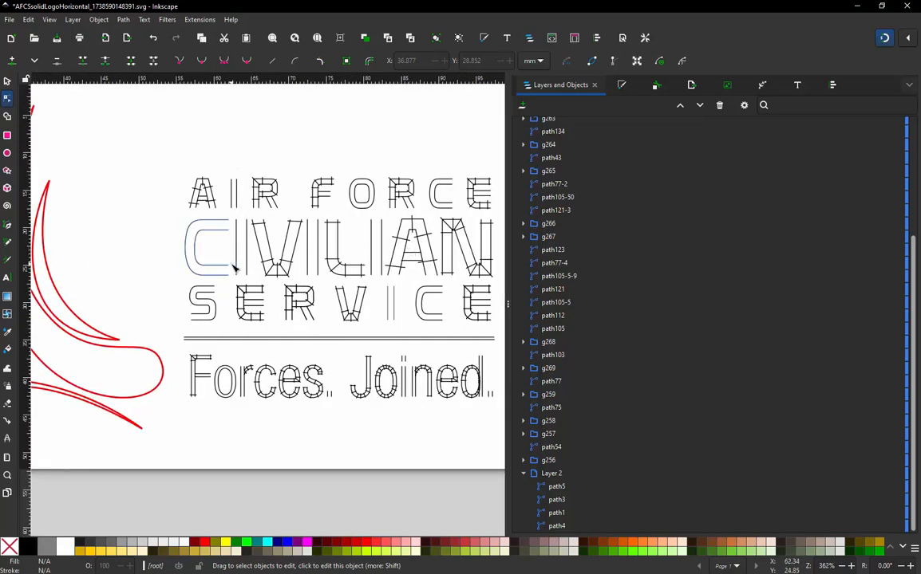
{"action": "scroll", "coordinate": [216, 211], "scroll_direction": "down", "scroll_amount": 2}
{"action": "scroll", "coordinate": [214, 210], "scroll_direction": "up", "scroll_amount": 3}
{"action": "scroll", "coordinate": [216, 211], "scroll_direction": "down", "scroll_amount": 2}
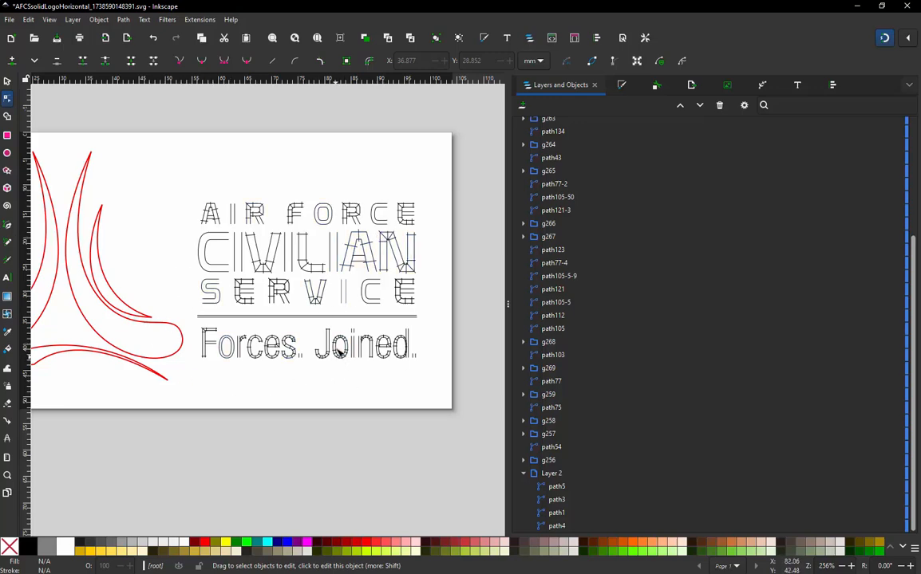
{"action": "scroll", "coordinate": [239, 202], "scroll_direction": "up", "scroll_amount": 4}
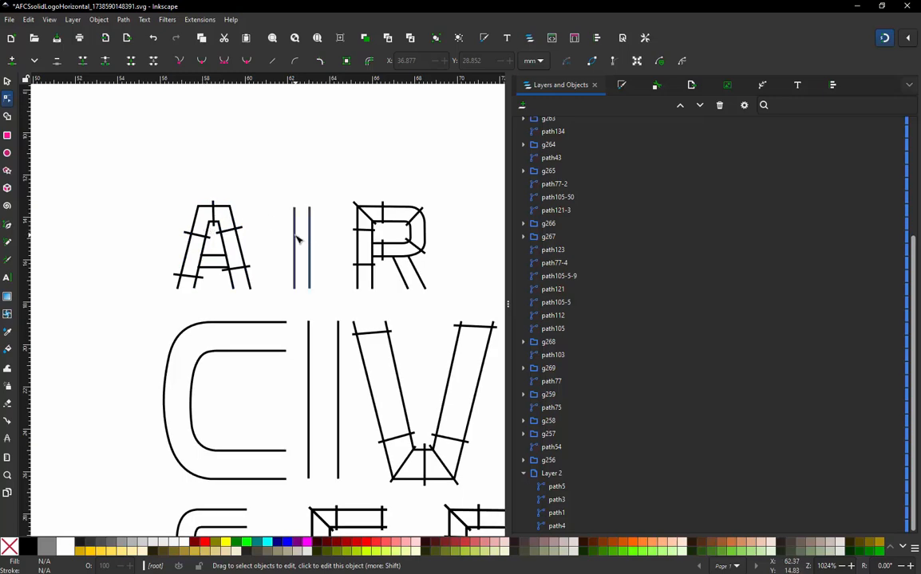
{"action": "key", "text": "s"}
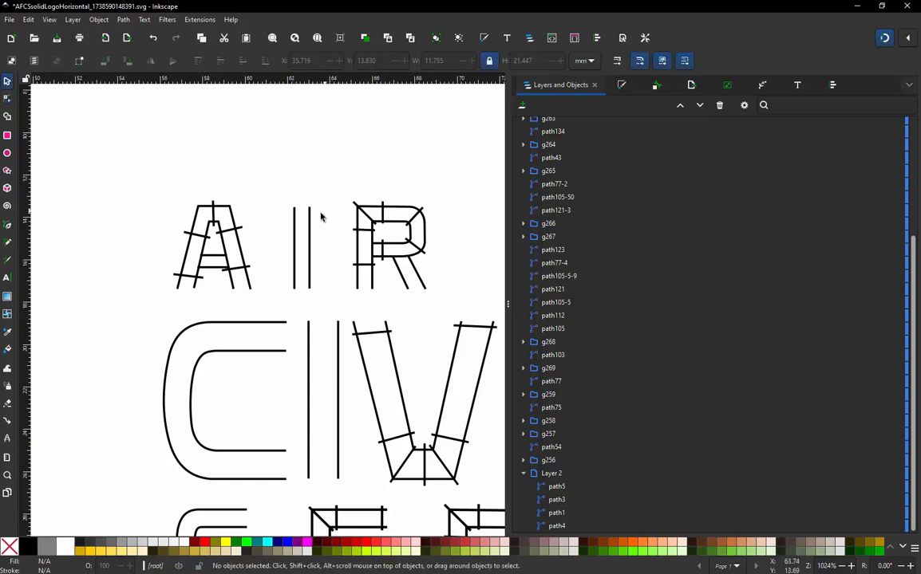
{"action": "left_click", "coordinate": [309, 224]}
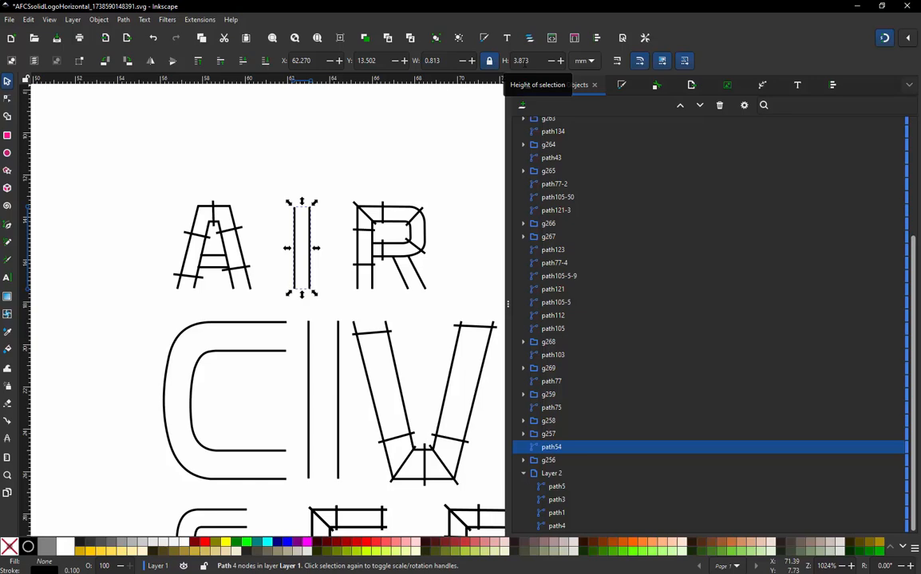
{"action": "left_click", "coordinate": [201, 20]}
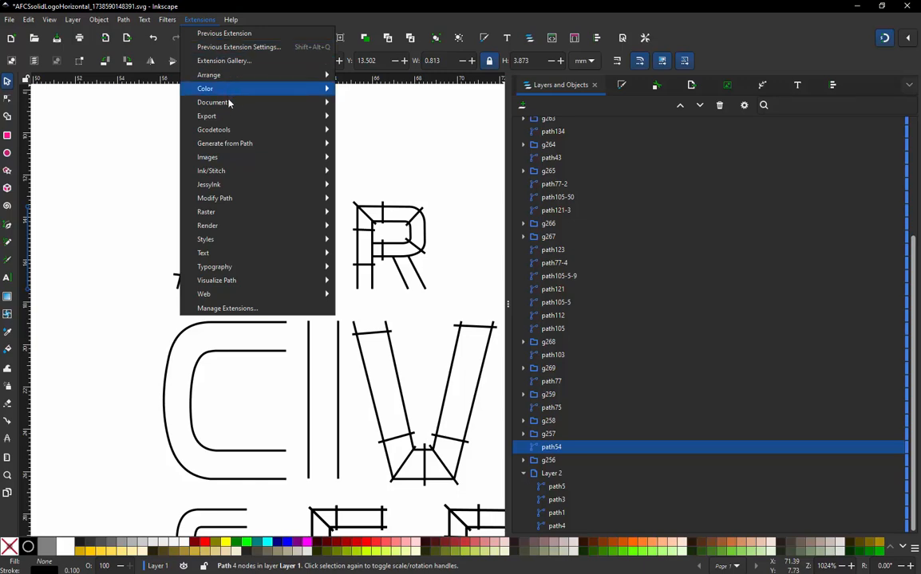
{"action": "mouse_move", "coordinate": [251, 203]}
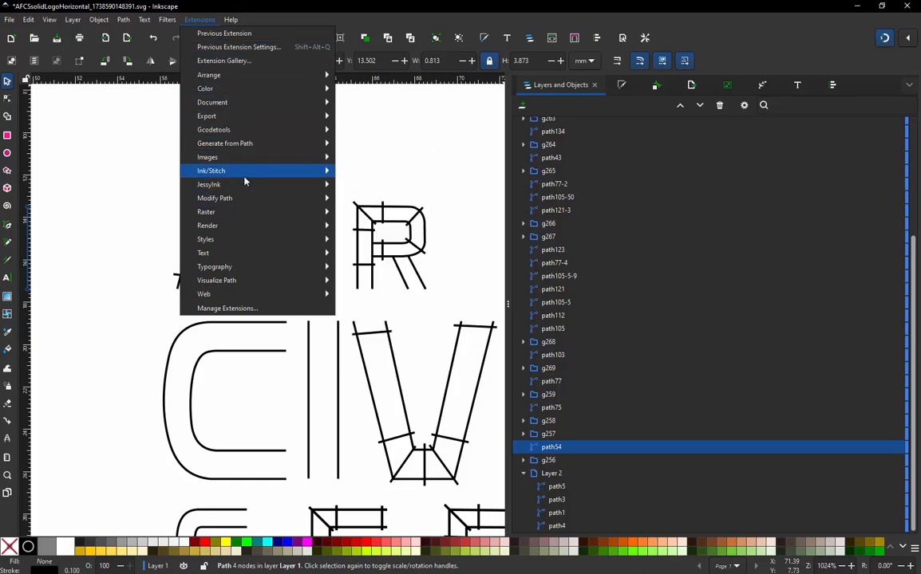
{"action": "mouse_move", "coordinate": [254, 172]}
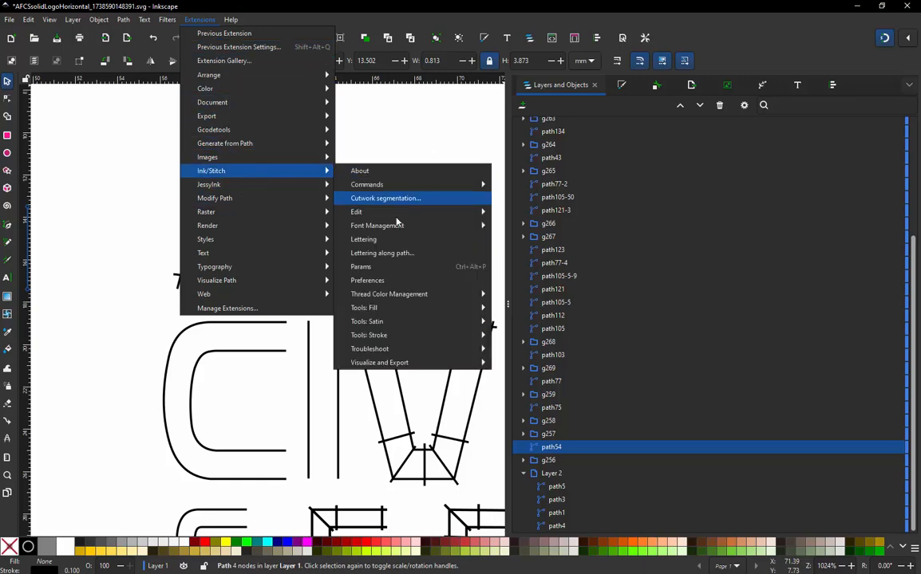
{"action": "left_click", "coordinate": [372, 271]}
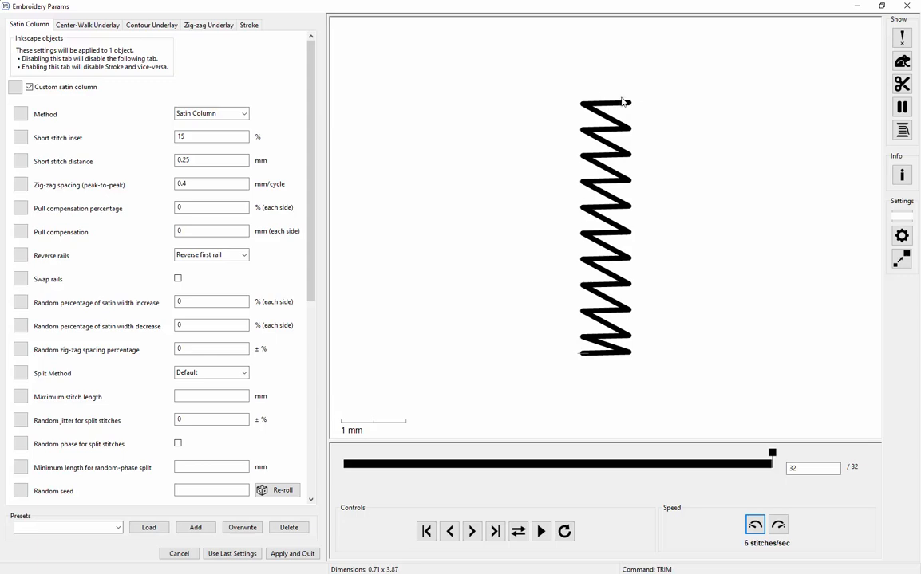
- Try a zig-zag spacing of 0.25 mm/cycle on the letter I's satin column and return it to 0.4
{"action": "mouse_move", "coordinate": [53, 193]}
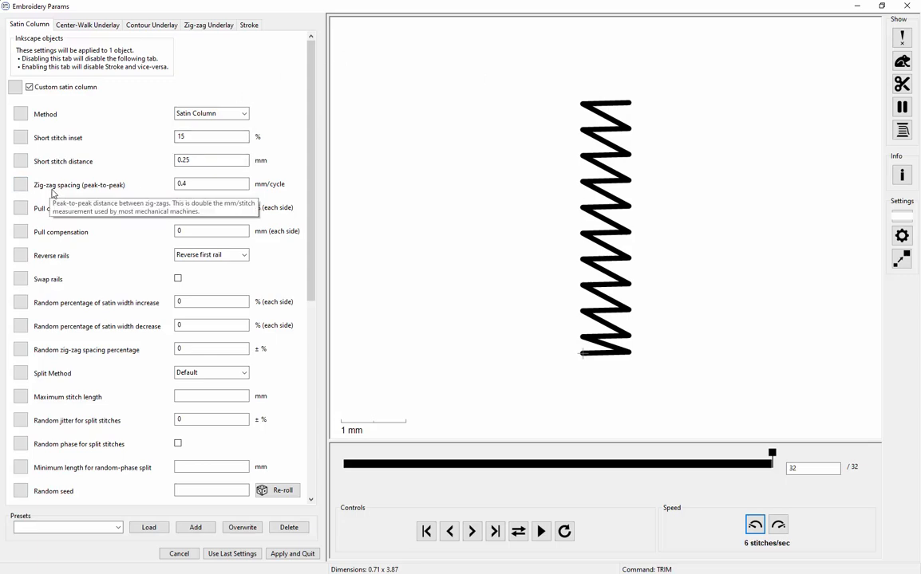
{"action": "left_click", "coordinate": [189, 186]}
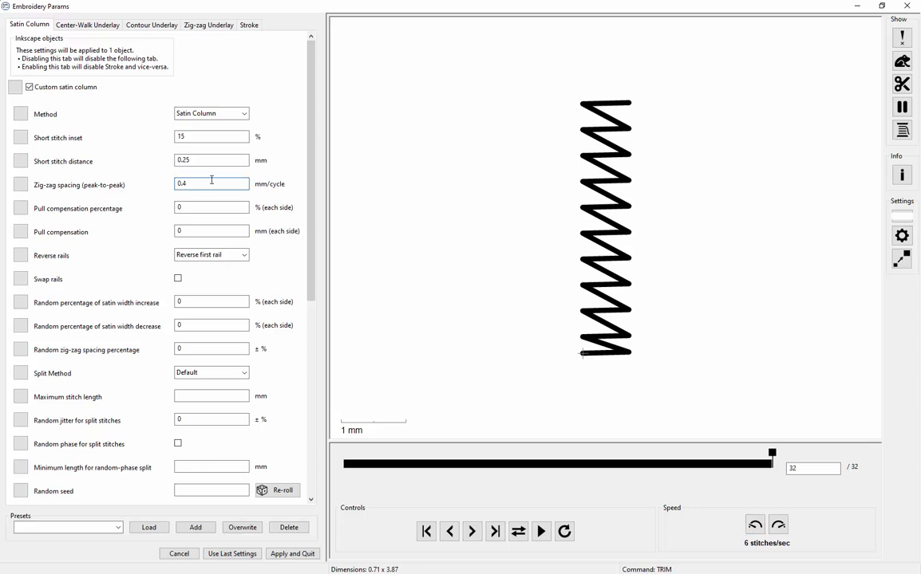
{"action": "key", "text": "BackSpace"}
{"action": "type", "text": "25"}
{"action": "key", "text": "BackSpace"}
{"action": "key", "text": "BackSpace"}
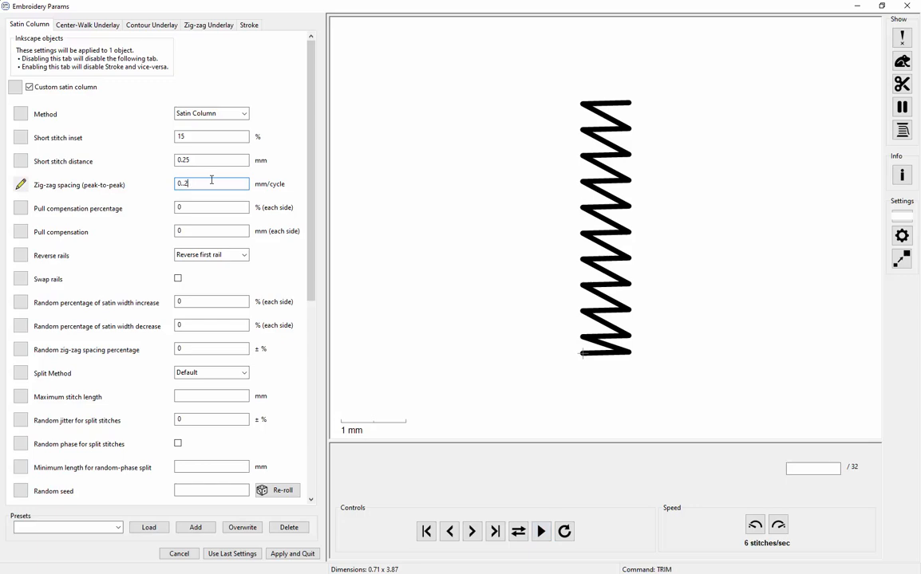
{"action": "type", "text": "4"}
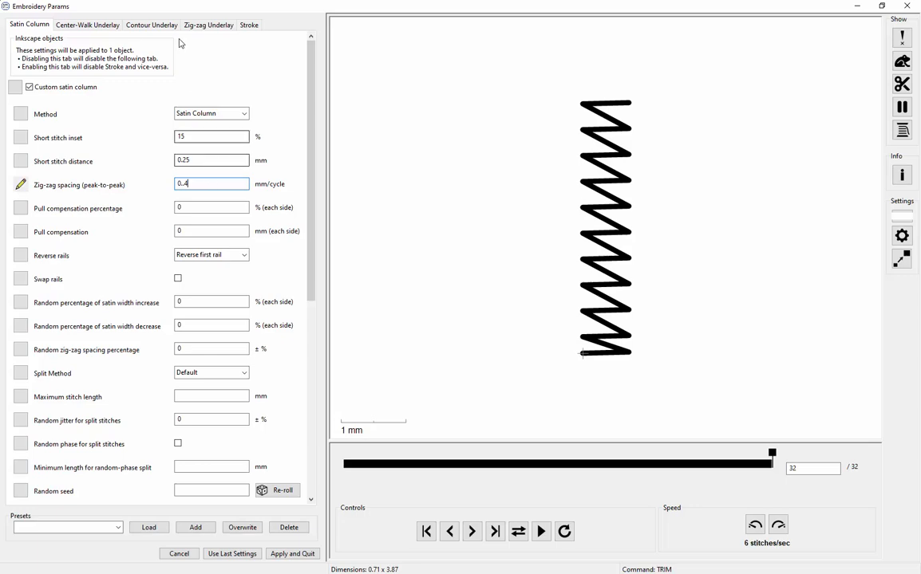
- Try contour underlay on the letter I's satin column and switch it off again
{"action": "left_click", "coordinate": [153, 26]}
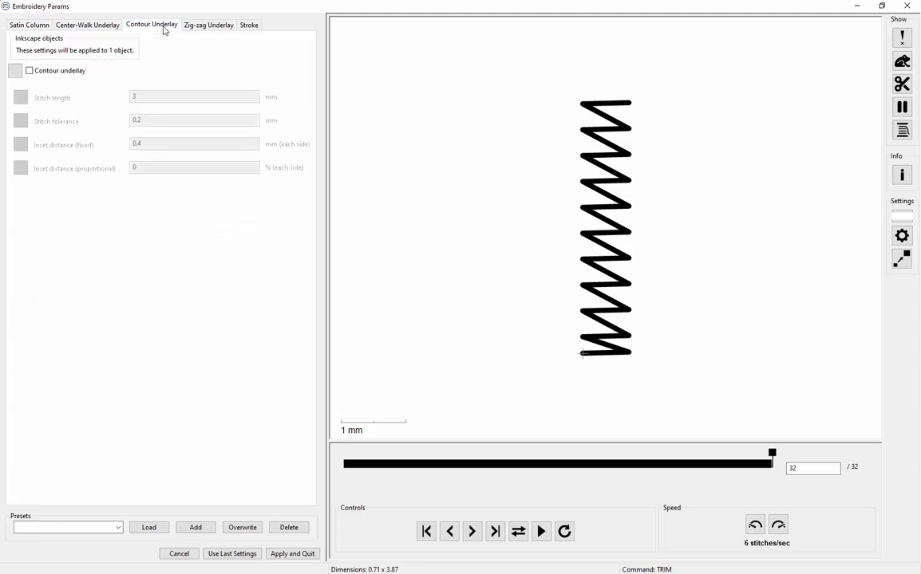
{"action": "left_click", "coordinate": [30, 72]}
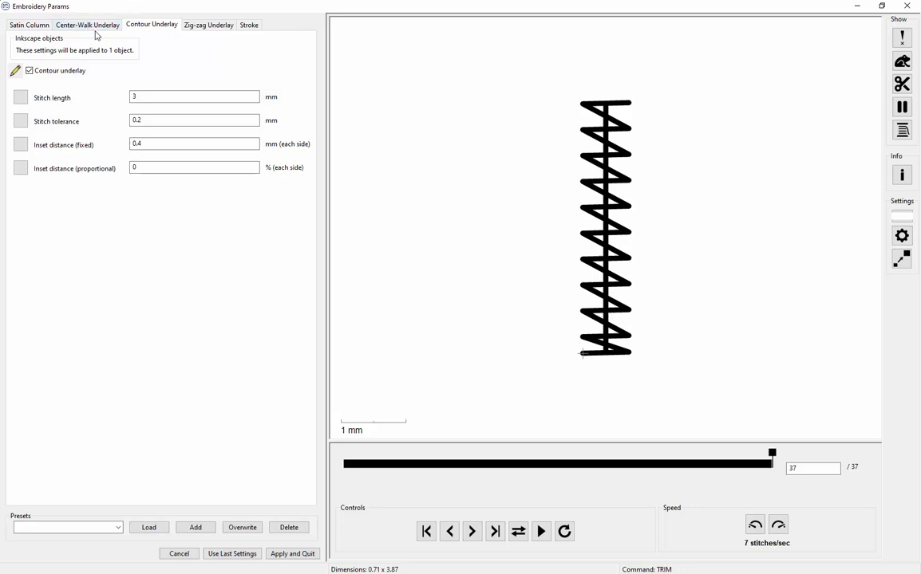
{"action": "left_click", "coordinate": [67, 71]}
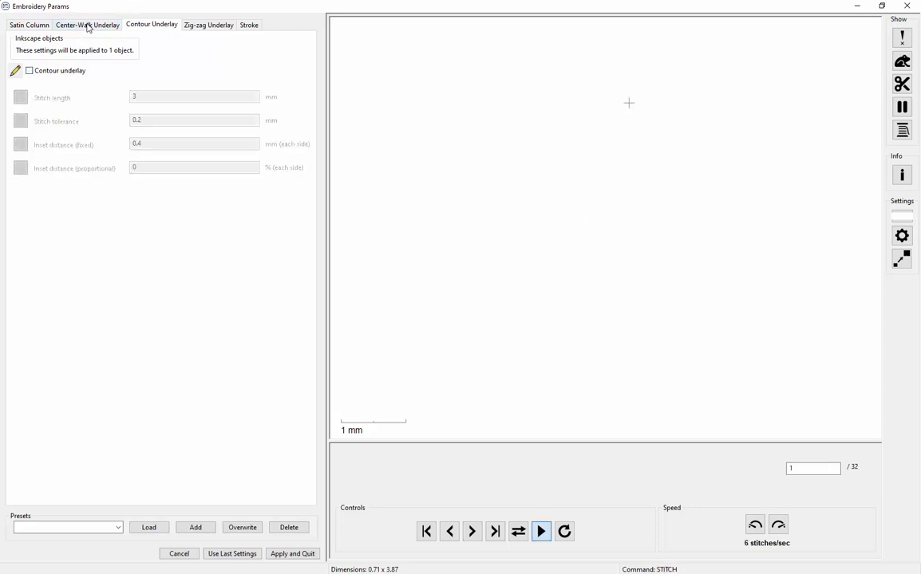
- Enable both center-walk underlay and contour underlay for the letter I's satin column, and apply the settings
{"action": "left_click", "coordinate": [87, 26]}
{"action": "left_click", "coordinate": [30, 71]}
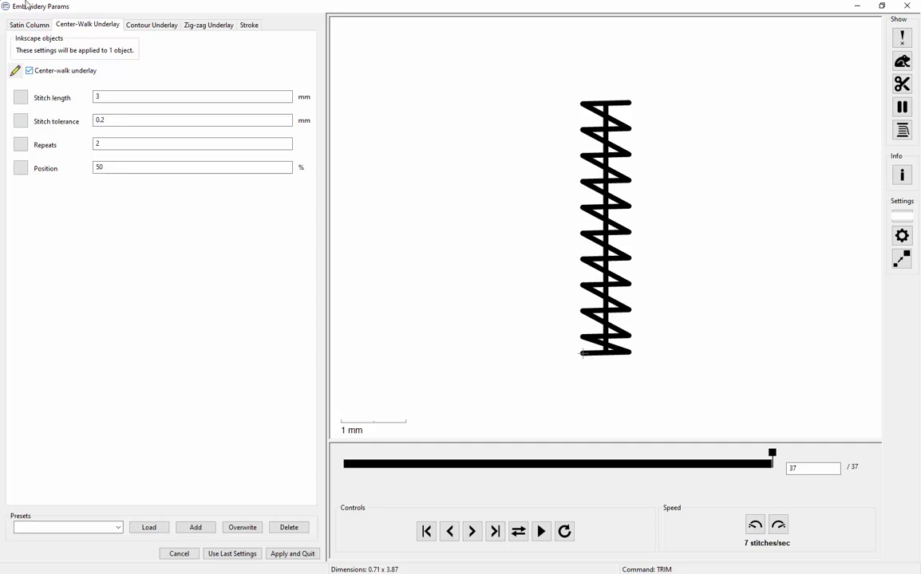
{"action": "left_click", "coordinate": [139, 28]}
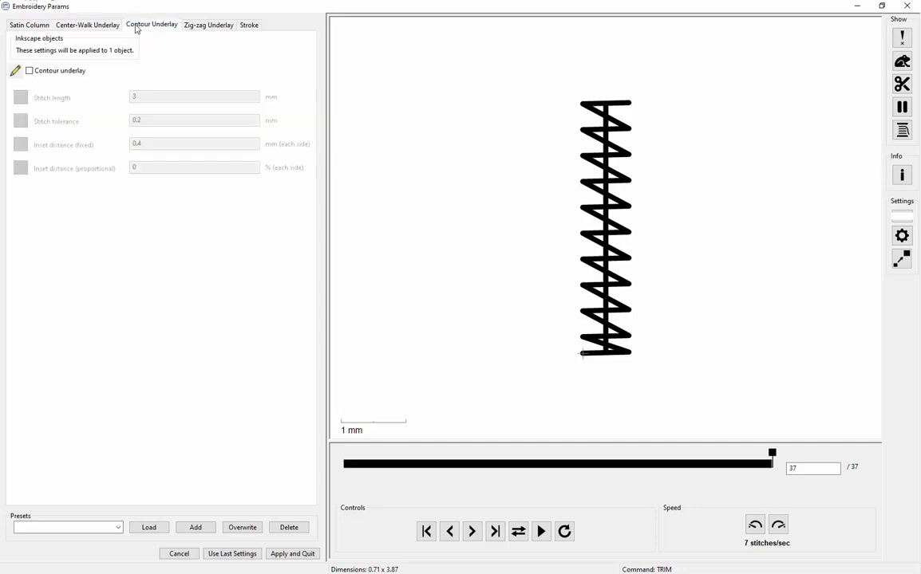
{"action": "left_click", "coordinate": [30, 71]}
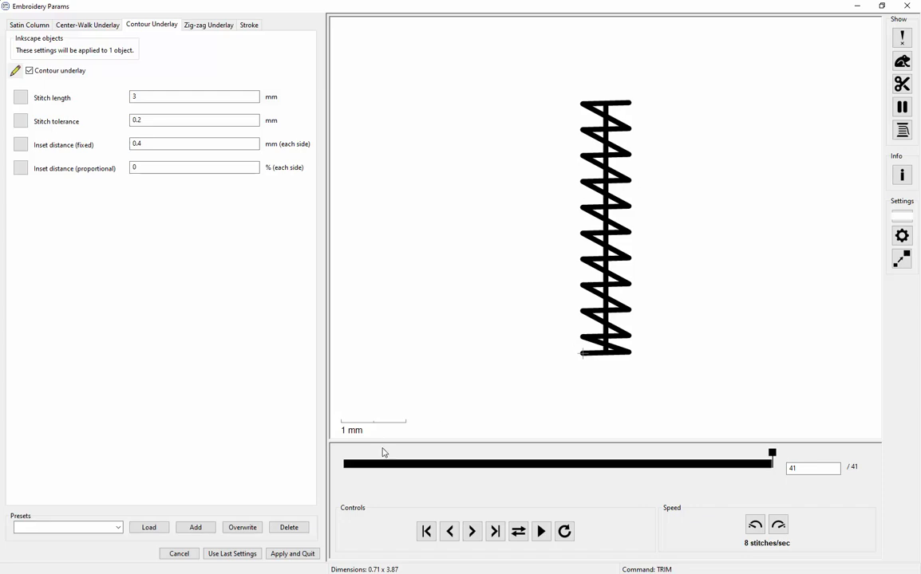
{"action": "left_click", "coordinate": [292, 553]}
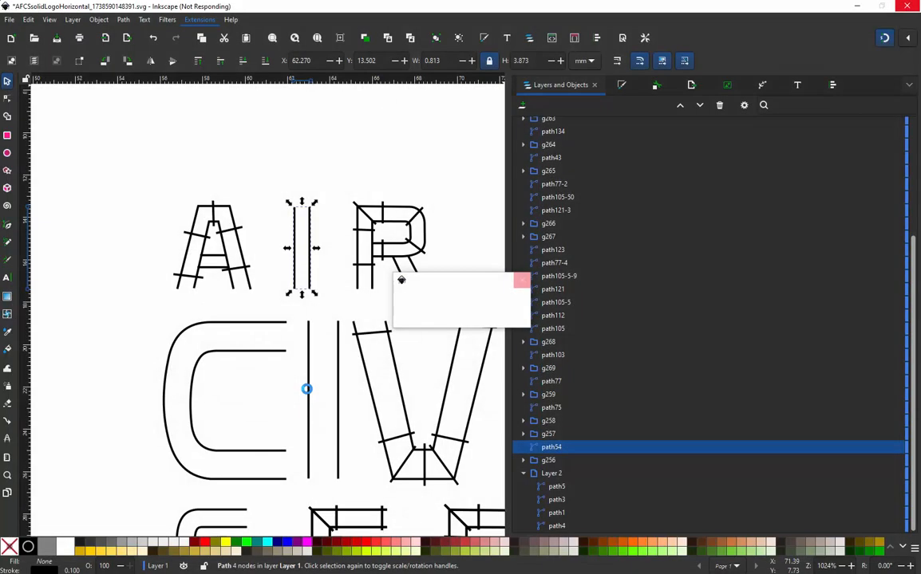
- Simulate the stitching of all the lettering and the divider line in Ink/Stitch with jump stitches shown, and close the simulation
{"action": "left_click", "coordinate": [118, 268]}
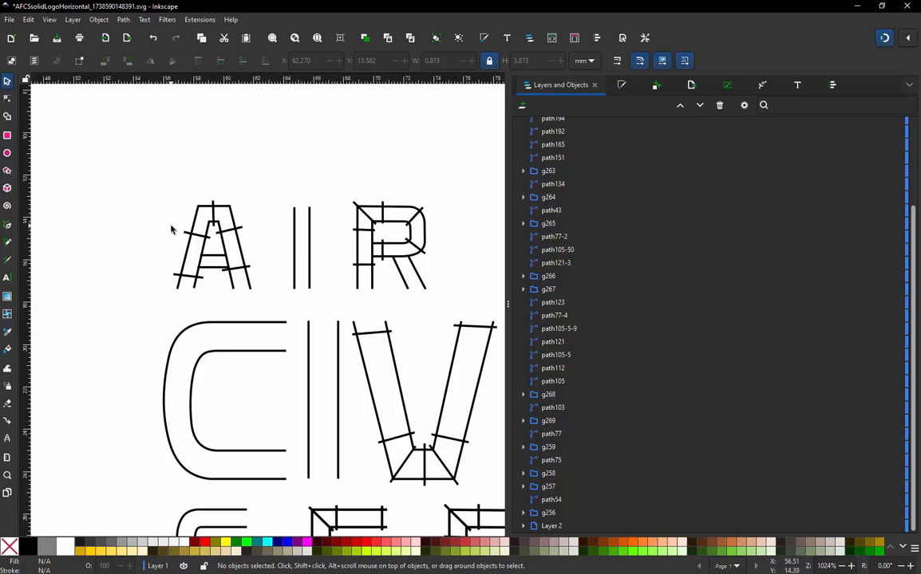
{"action": "scroll", "coordinate": [170, 229], "scroll_direction": "down", "scroll_amount": 4}
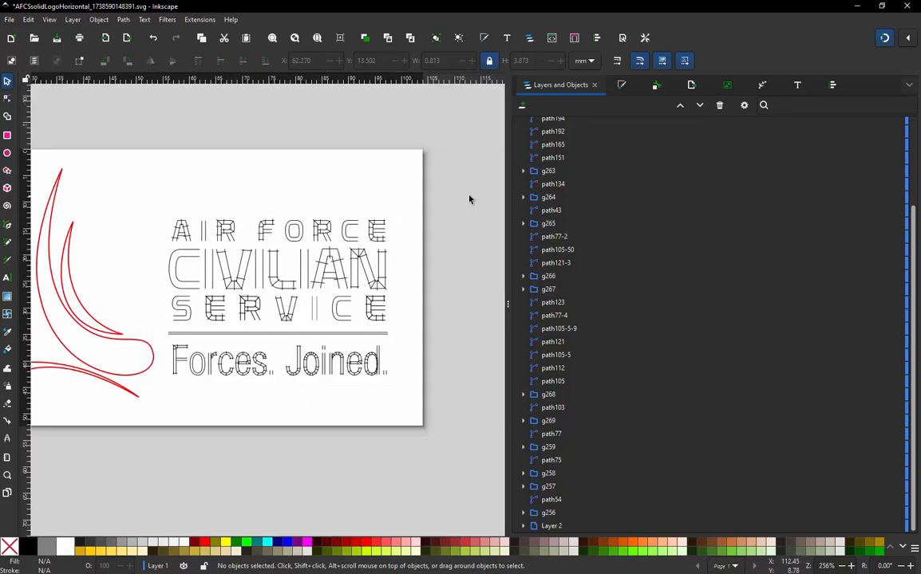
{"action": "left_click_drag", "start_coordinate": [456, 195], "coordinate": [165, 396]}
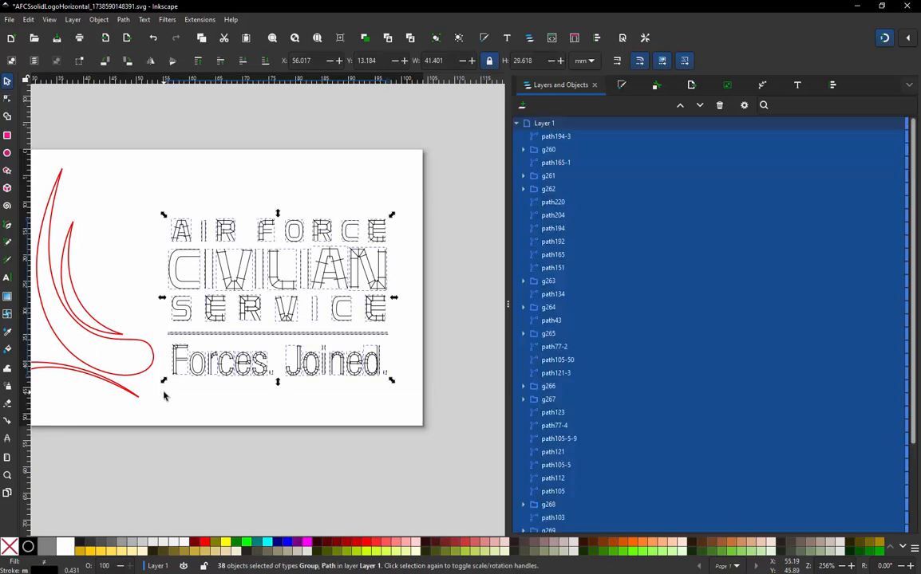
{"action": "left_click", "coordinate": [201, 19]}
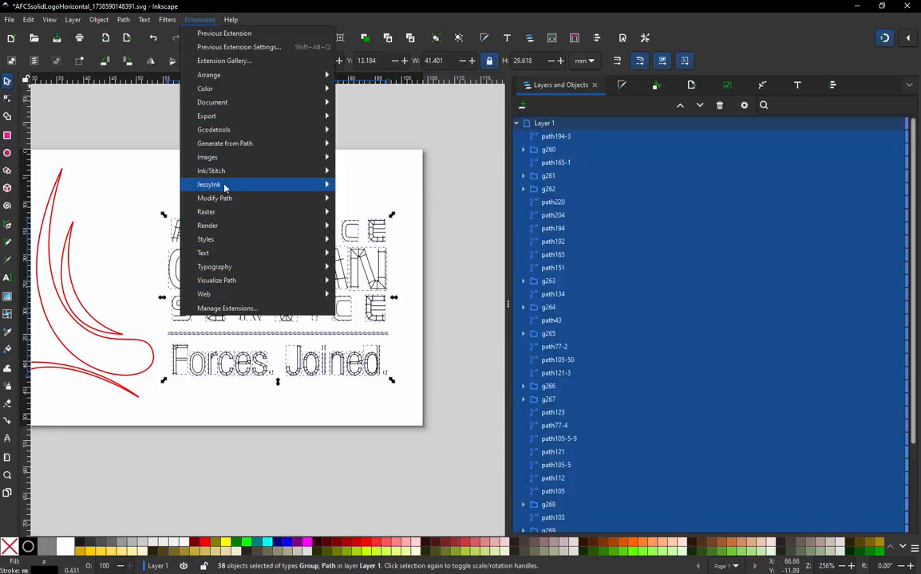
{"action": "mouse_move", "coordinate": [233, 172]}
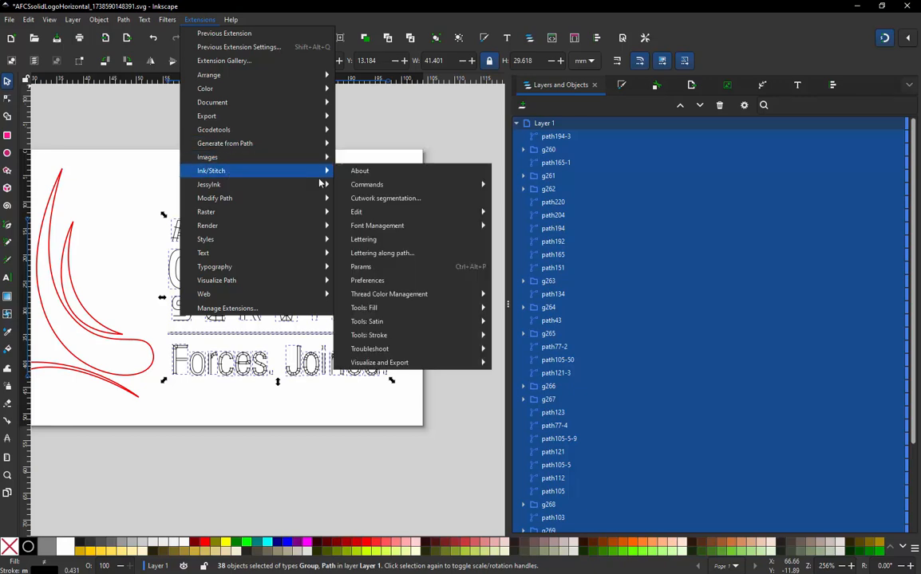
{"action": "mouse_move", "coordinate": [409, 363]}
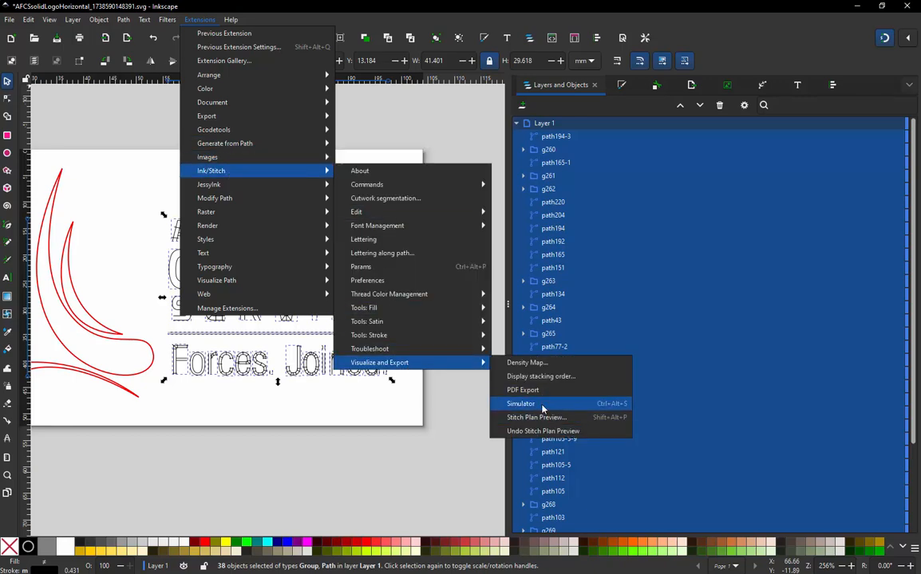
{"action": "left_click", "coordinate": [542, 406]}
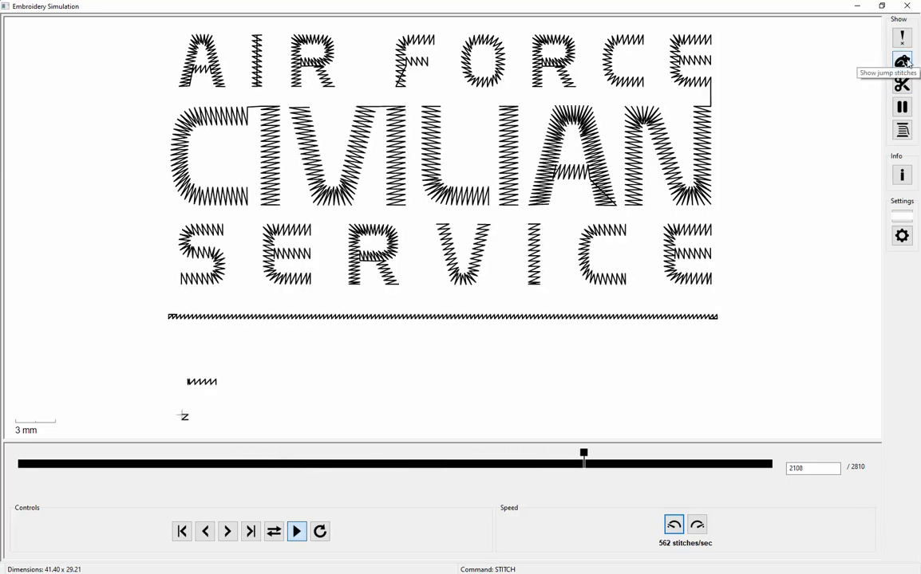
{"action": "left_click", "coordinate": [902, 62]}
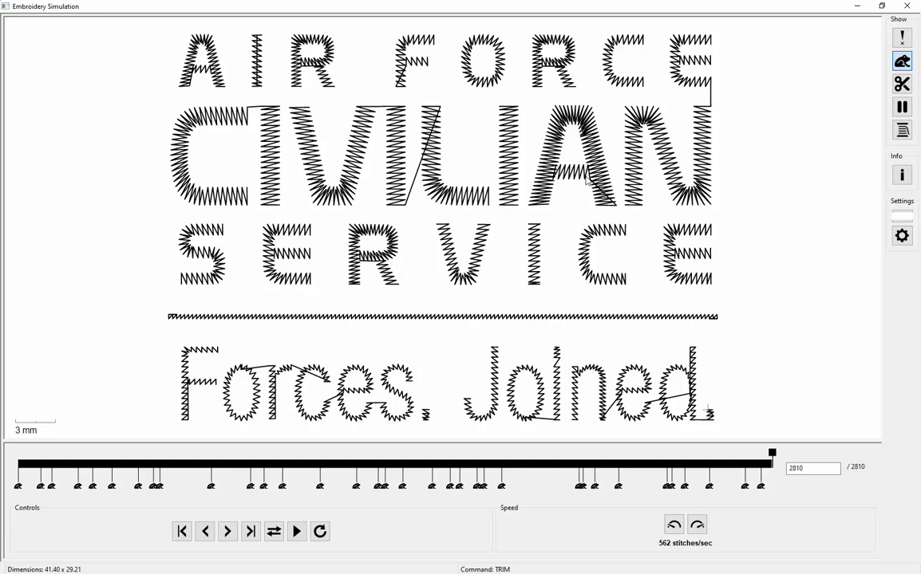
{"action": "left_click", "coordinate": [912, 6]}
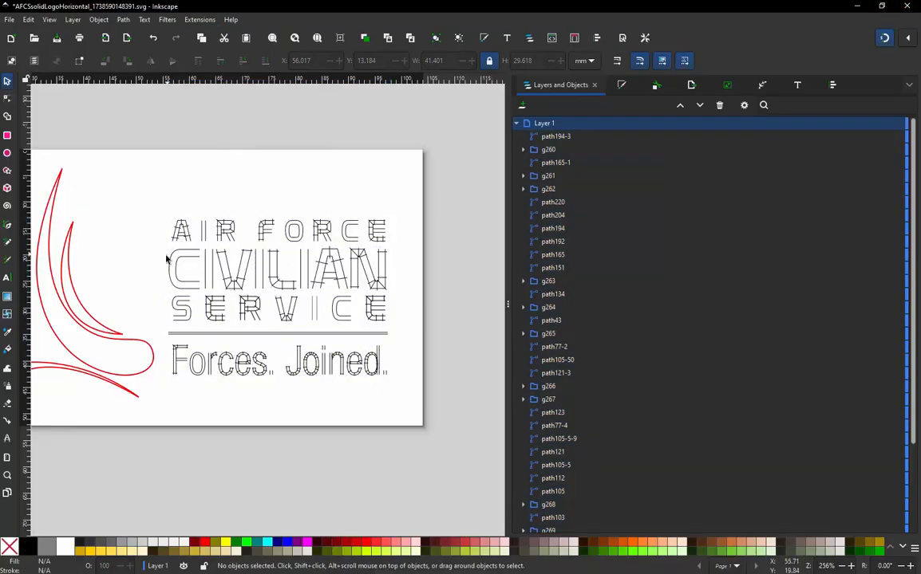
- Try deleting the rung lines from the satin column path50 of the letter A in AIR
{"action": "scroll", "coordinate": [166, 259], "scroll_direction": "up", "scroll_amount": 3}
{"action": "scroll", "coordinate": [212, 209], "scroll_direction": "up", "scroll_amount": 2}
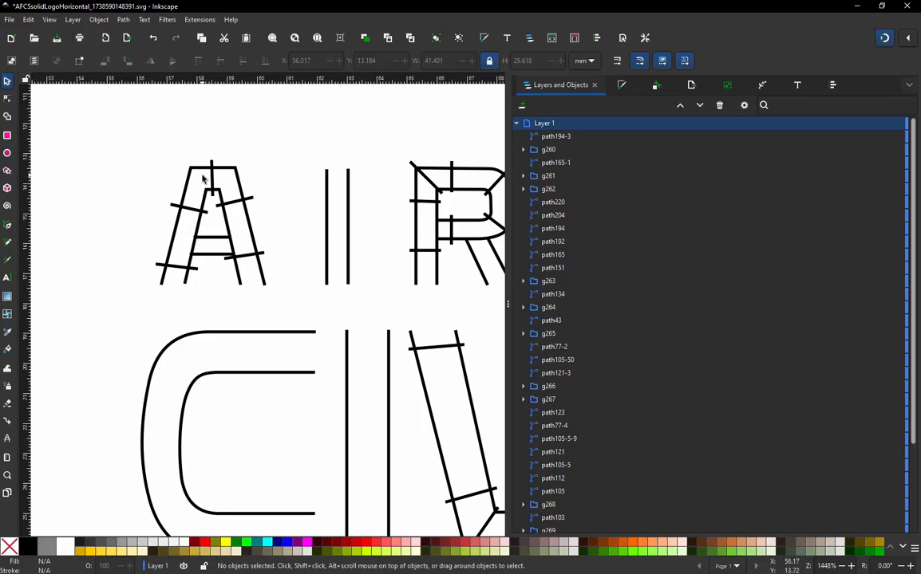
{"action": "scroll", "coordinate": [201, 179], "scroll_direction": "up", "scroll_amount": 2}
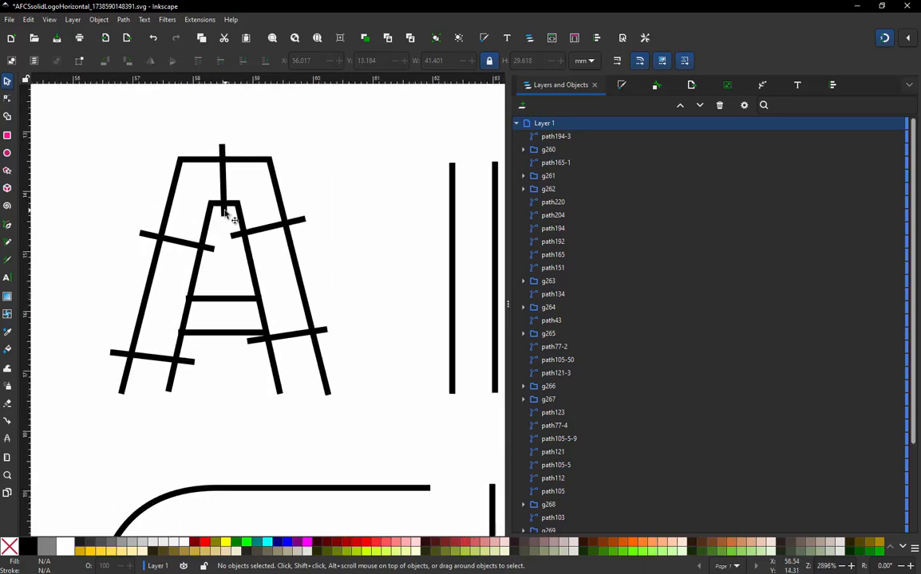
{"action": "double_click", "coordinate": [223, 209]}
{"action": "double_click", "coordinate": [227, 209]}
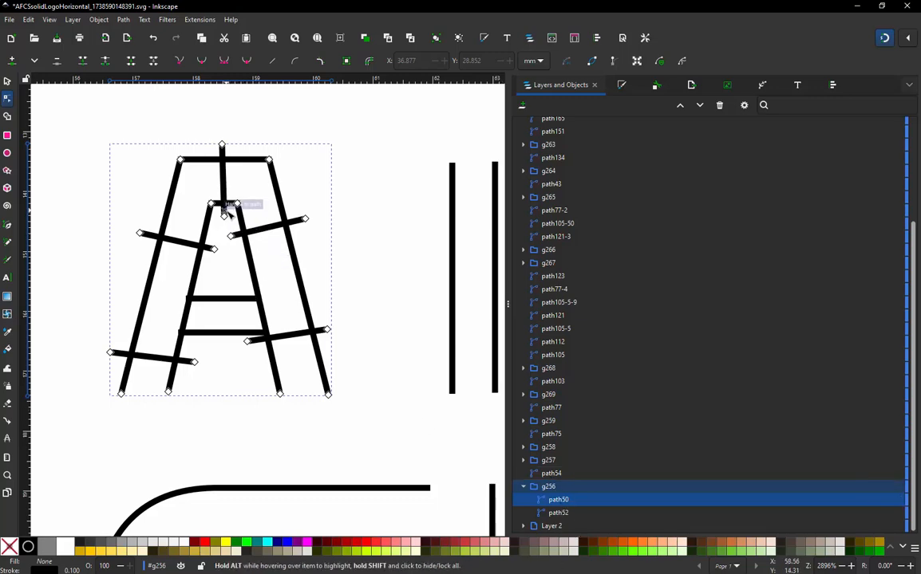
{"action": "left_click", "coordinate": [225, 217]}
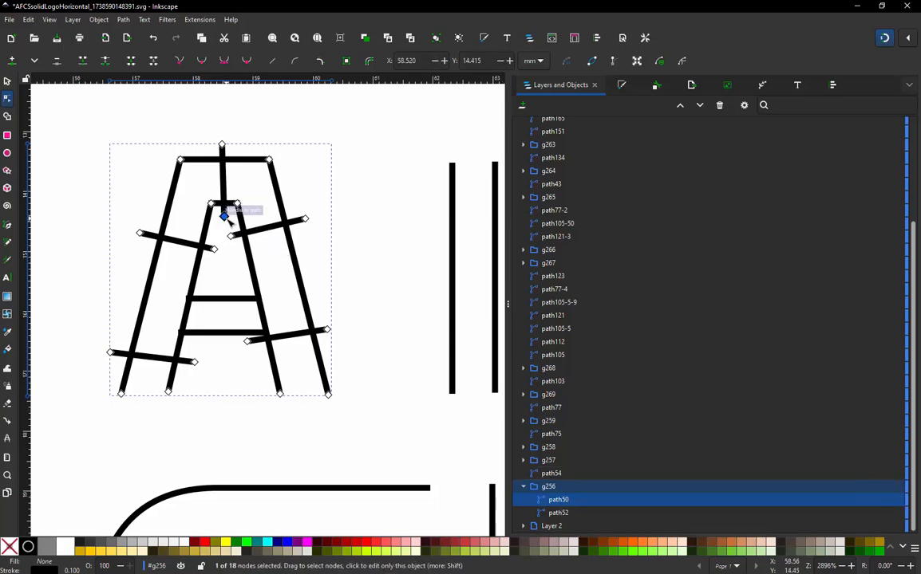
{"action": "key", "text": "Delete"}
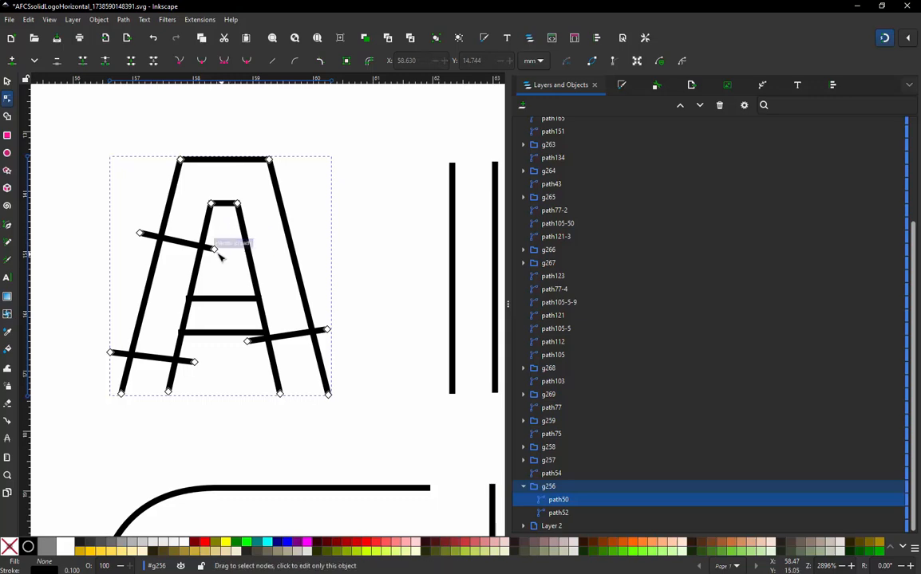
{"action": "left_click", "coordinate": [213, 250]}
{"action": "key", "text": "Delete"}
{"action": "left_click", "coordinate": [195, 362]}
{"action": "key", "text": "Delete"}
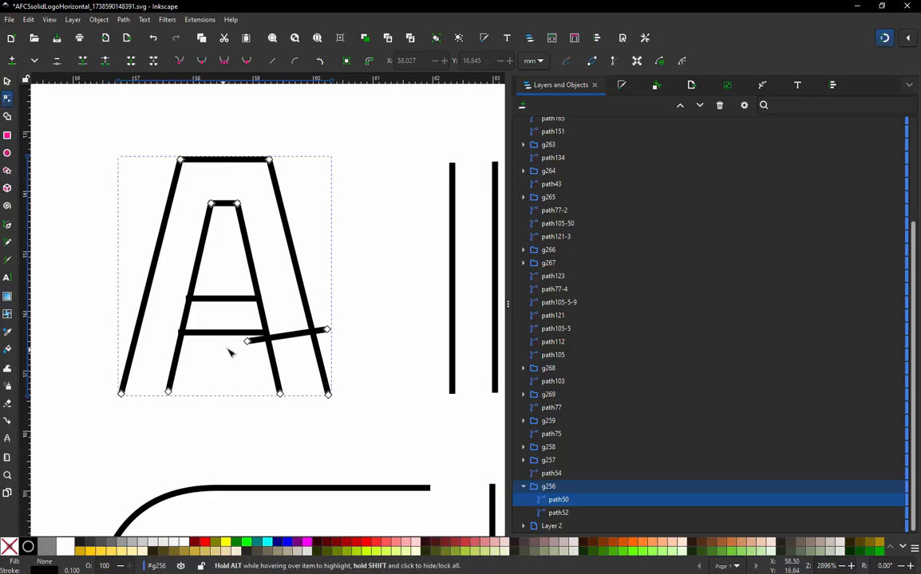
{"action": "left_click", "coordinate": [247, 342]}
{"action": "key", "text": "Delete"}
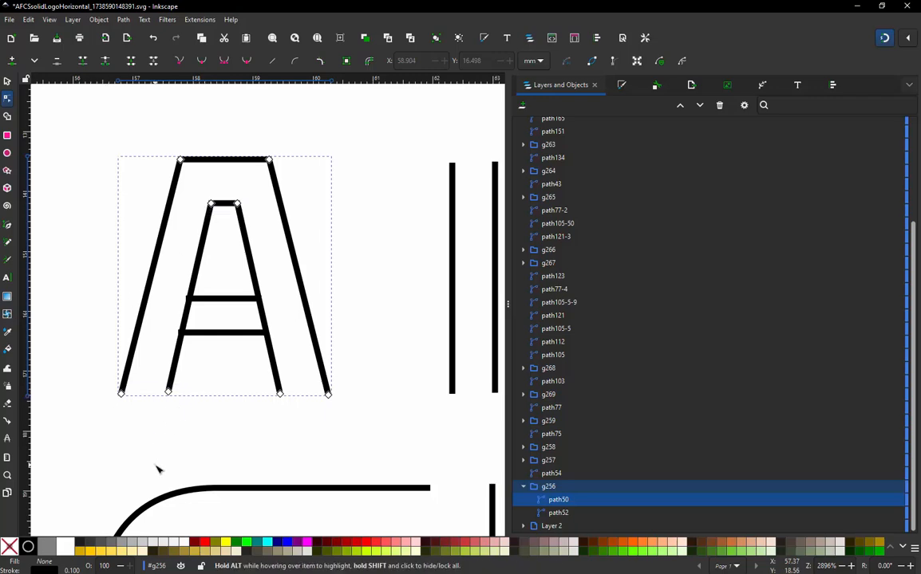
- Undo the rung deletions on the letter A in AIR
{"action": "key", "text": "ctrl+z"}
{"action": "key", "text": "ctrl+z"}
{"action": "key", "text": "ctrl+z"}
{"action": "key", "text": "ctrl+z"}
{"action": "key", "text": "ctrl+z"}
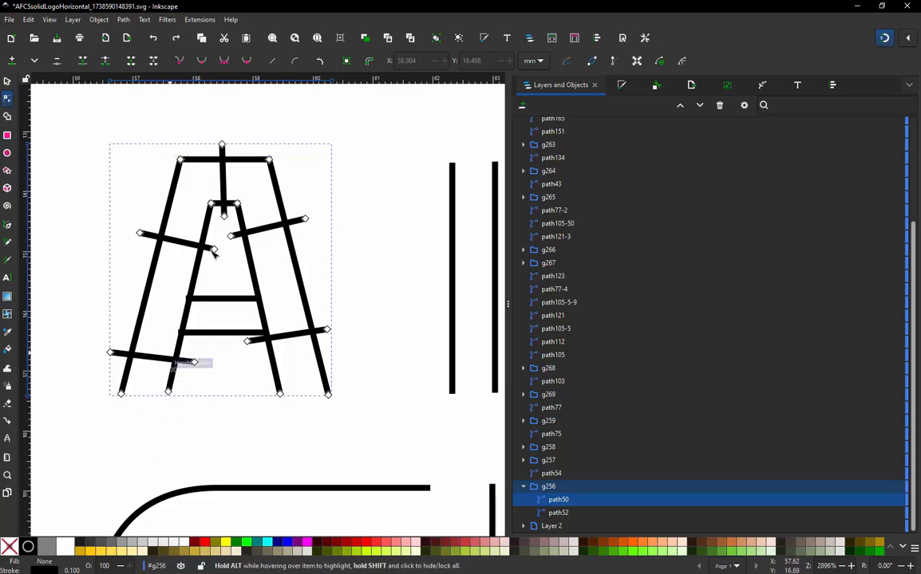
- Duplicate both paths of the letter A in AIR and place the copy about 4.4 mm to the left of the original
{"action": "left_click", "coordinate": [12, 82]}
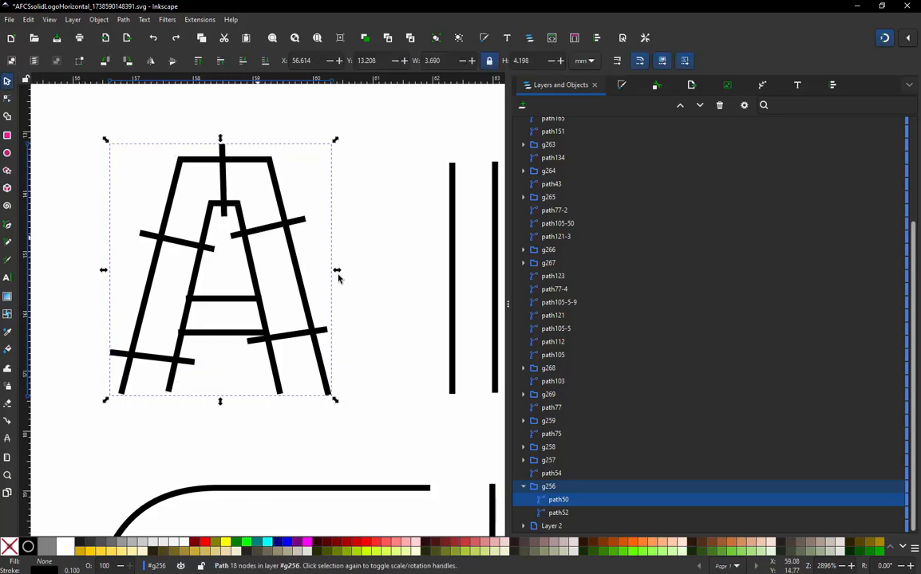
{"action": "scroll", "coordinate": [337, 276], "scroll_direction": "down", "scroll_amount": 2}
{"action": "left_click", "coordinate": [160, 199]}
{"action": "left_click_drag", "start_coordinate": [166, 189], "coordinate": [376, 370]}
{"action": "key", "text": "ctrl+d"}
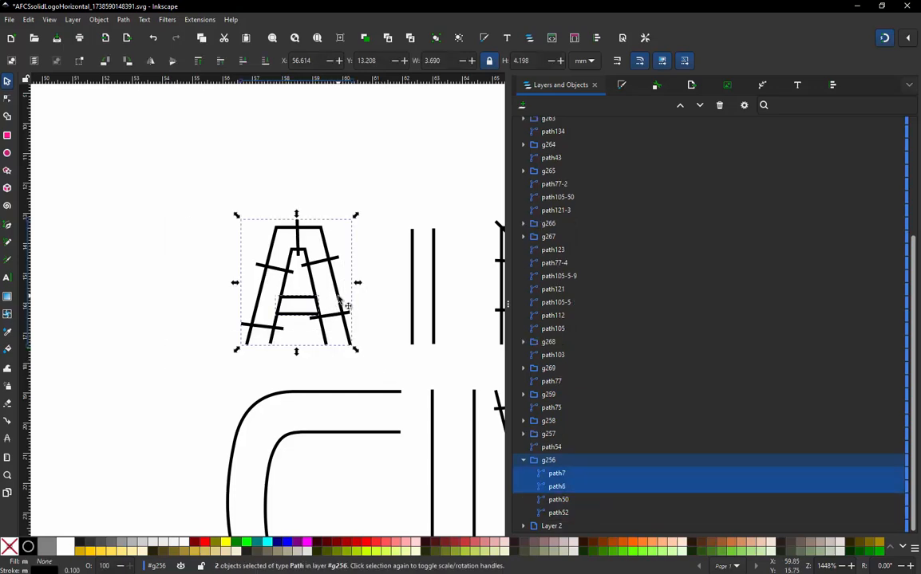
{"action": "left_click_drag", "start_coordinate": [327, 304], "coordinate": [209, 305]}
{"action": "left_click", "coordinate": [55, 318]}
{"action": "scroll", "coordinate": [128, 320], "scroll_direction": "up", "scroll_amount": 1}
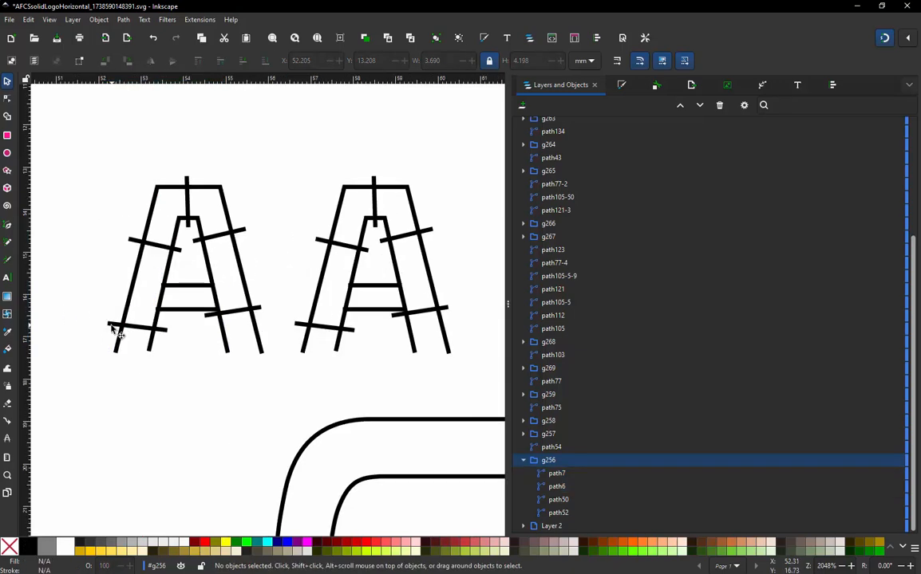
- Delete all five rungs from the copied letter A, leaving only its rails and crossbar
{"action": "left_click", "coordinate": [113, 325]}
{"action": "key", "text": "n"}
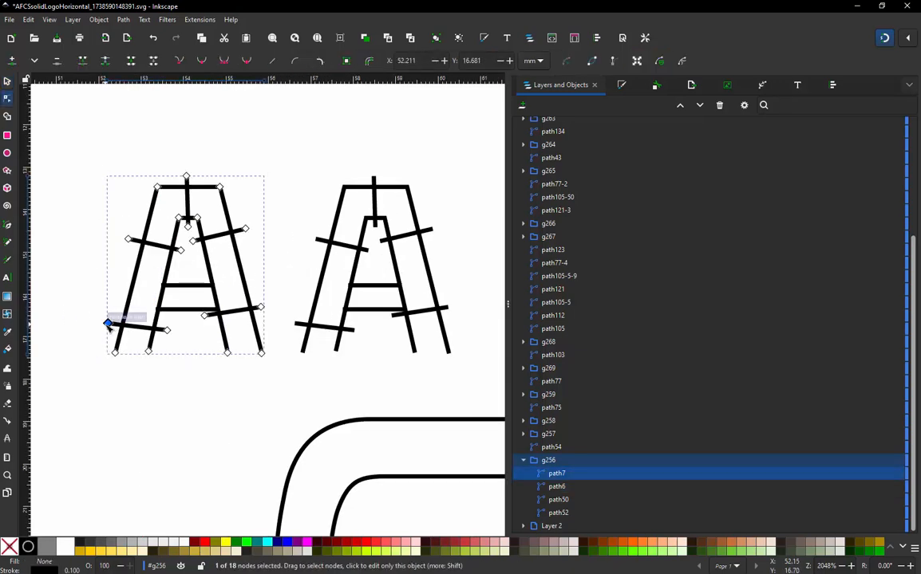
{"action": "key", "text": "Delete"}
{"action": "left_click", "coordinate": [127, 238]}
{"action": "key", "text": "Delete"}
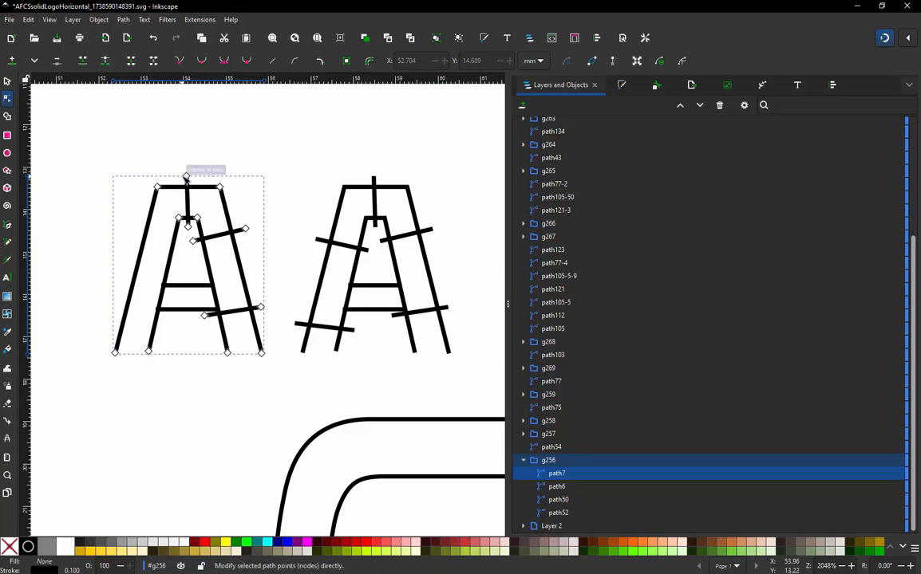
{"action": "left_click", "coordinate": [186, 176]}
{"action": "key", "text": "Delete"}
{"action": "left_click", "coordinate": [245, 229]}
{"action": "key", "text": "Delete"}
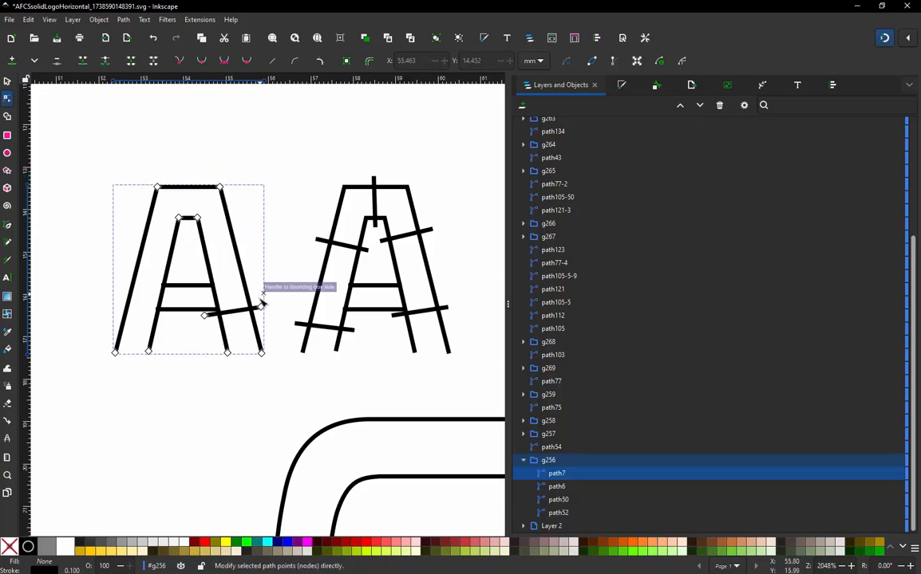
{"action": "left_click", "coordinate": [260, 306]}
{"action": "key", "text": "Delete"}
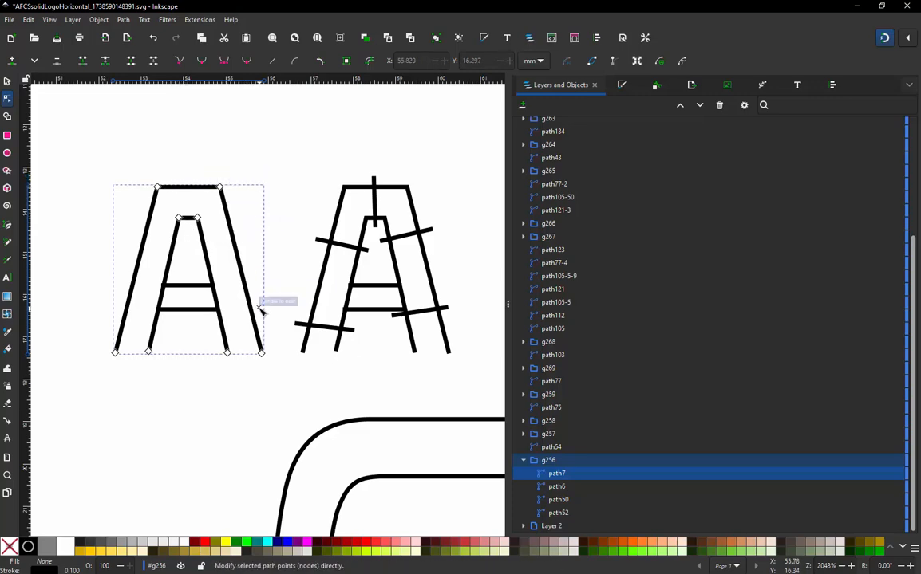
{"action": "left_click", "coordinate": [7, 82]}
{"action": "left_click", "coordinate": [200, 139]}
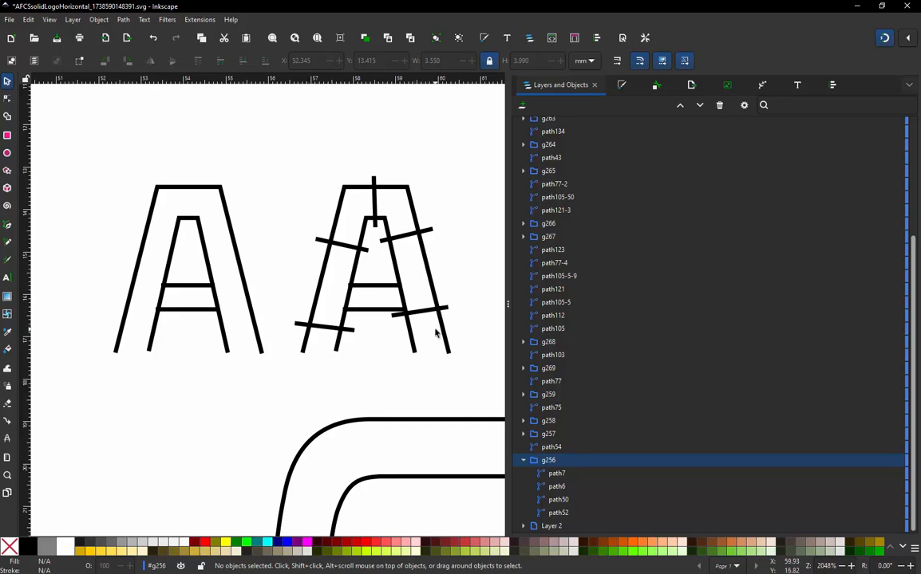
- Compare the satin stitching of both letter A versions in Ink/Stitch Params, and apply the settings without changing any values
{"action": "left_click_drag", "start_coordinate": [108, 168], "coordinate": [471, 373]}
{"action": "left_click", "coordinate": [198, 20]}
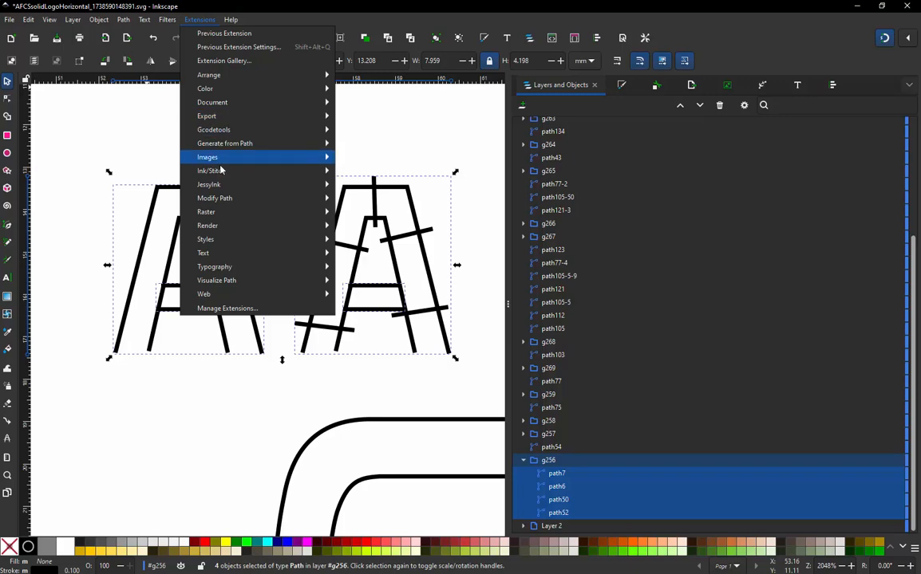
{"action": "mouse_move", "coordinate": [262, 169]}
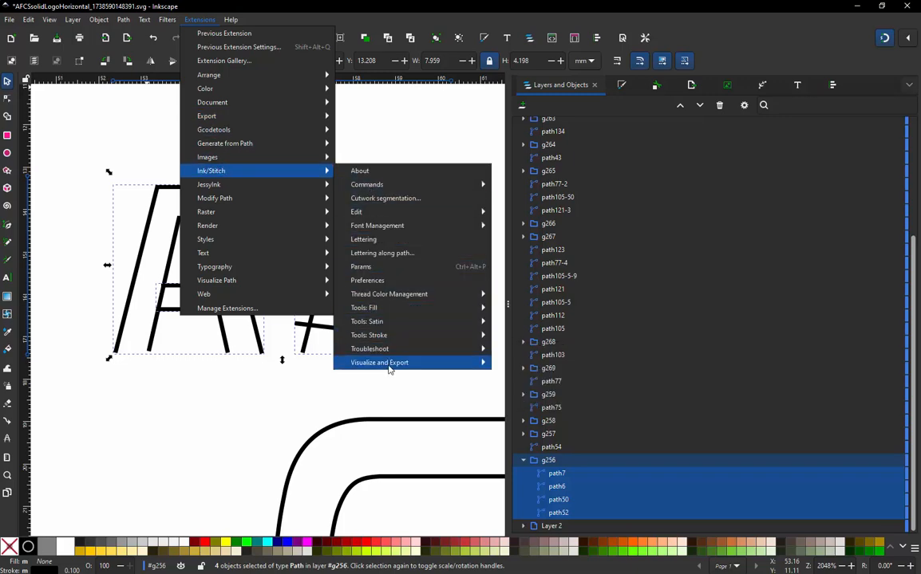
{"action": "mouse_move", "coordinate": [390, 364]}
{"action": "left_click", "coordinate": [370, 267]}
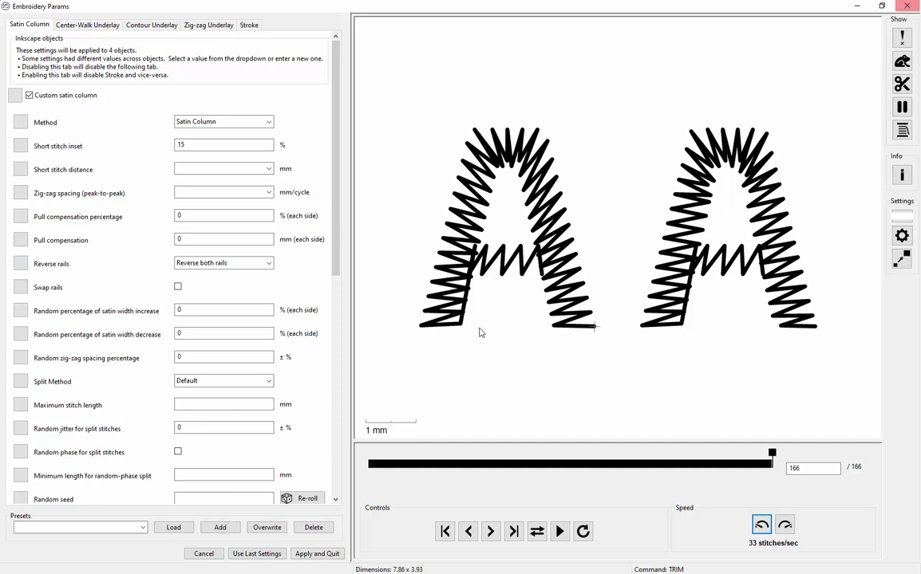
{"action": "left_click", "coordinate": [316, 554]}
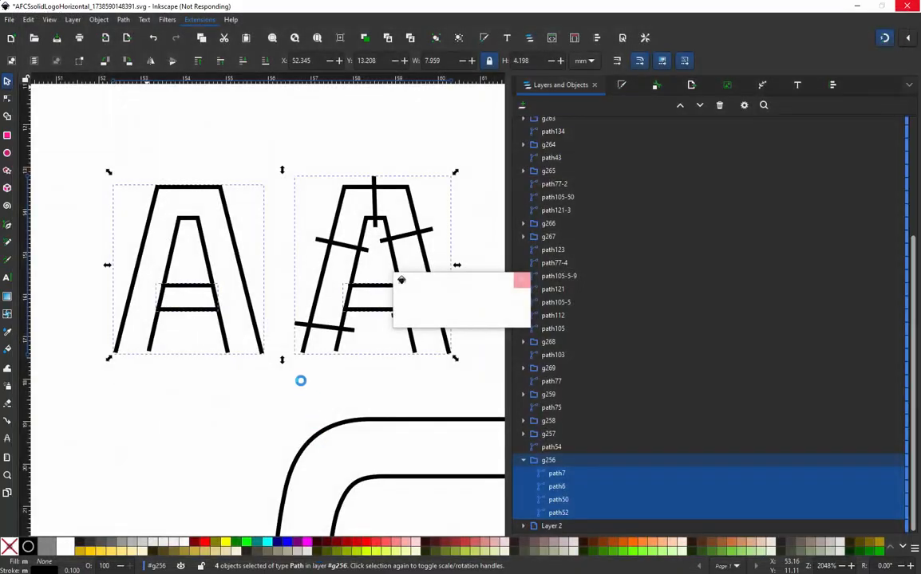
- Delete the duplicate letter A without rungs, including its crossbar
{"action": "left_click", "coordinate": [292, 396]}
{"action": "left_click_drag", "start_coordinate": [278, 164], "coordinate": [466, 383]}
{"action": "left_click", "coordinate": [116, 140]}
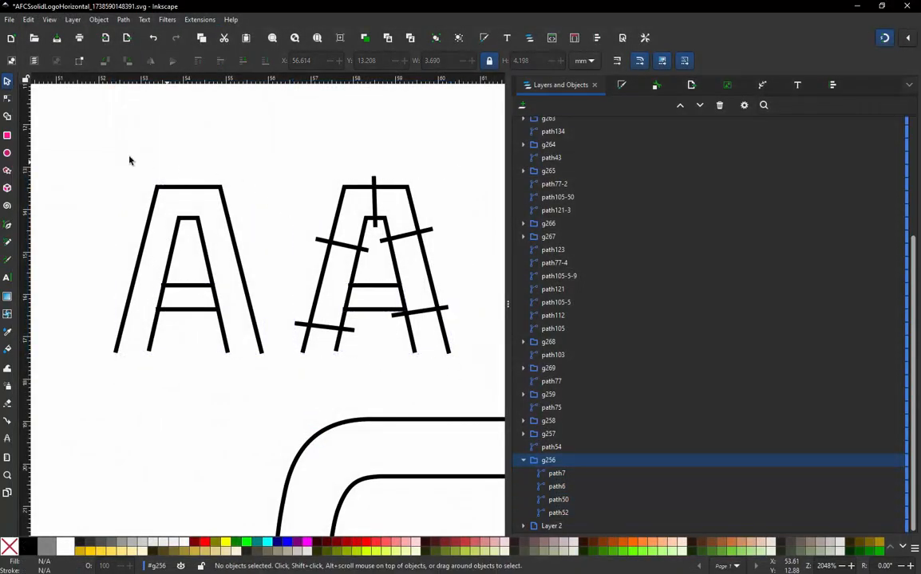
{"action": "left_click_drag", "start_coordinate": [84, 140], "coordinate": [271, 374]}
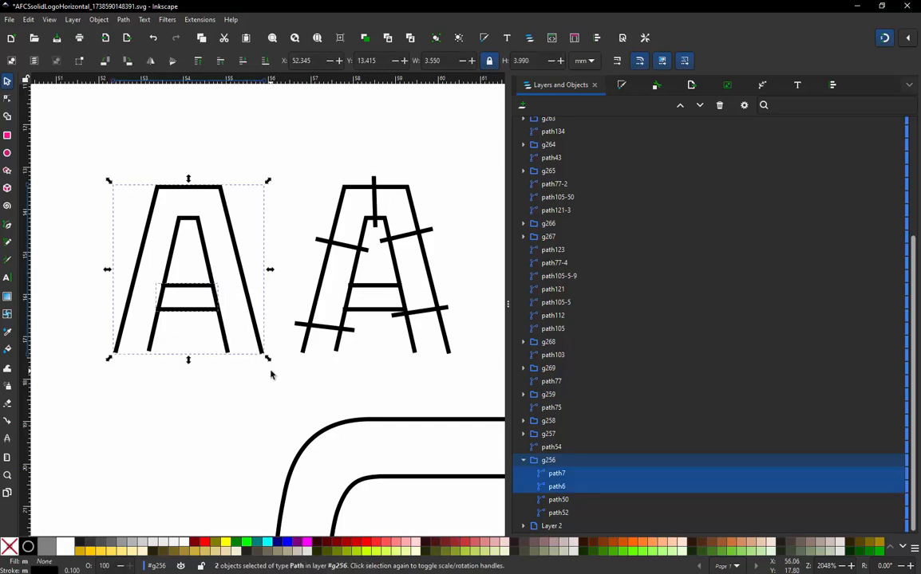
{"action": "key", "text": "Delete"}
- Delete all five rungs from the original letter A's satin column path50 in AIR, keeping its two rails
{"action": "double_click", "coordinate": [299, 325]}
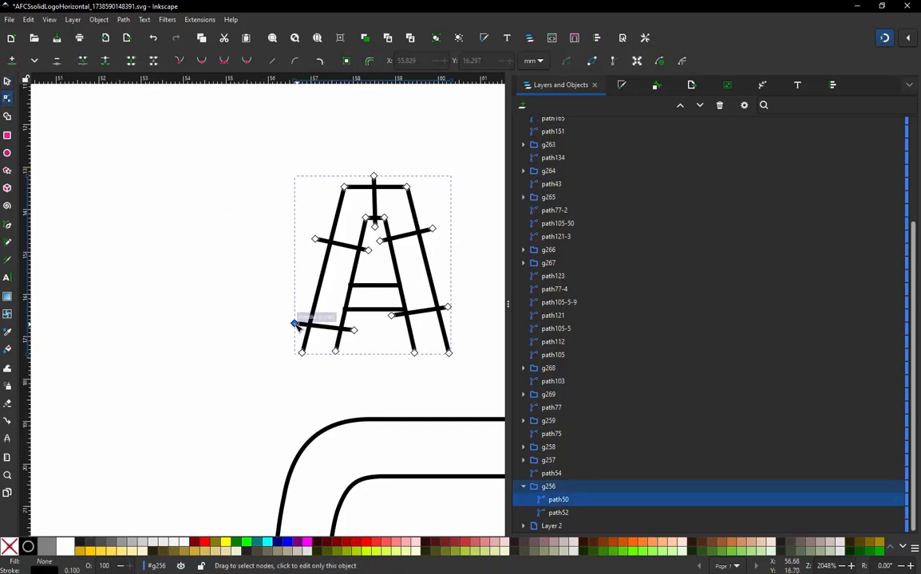
{"action": "key", "text": "Delete"}
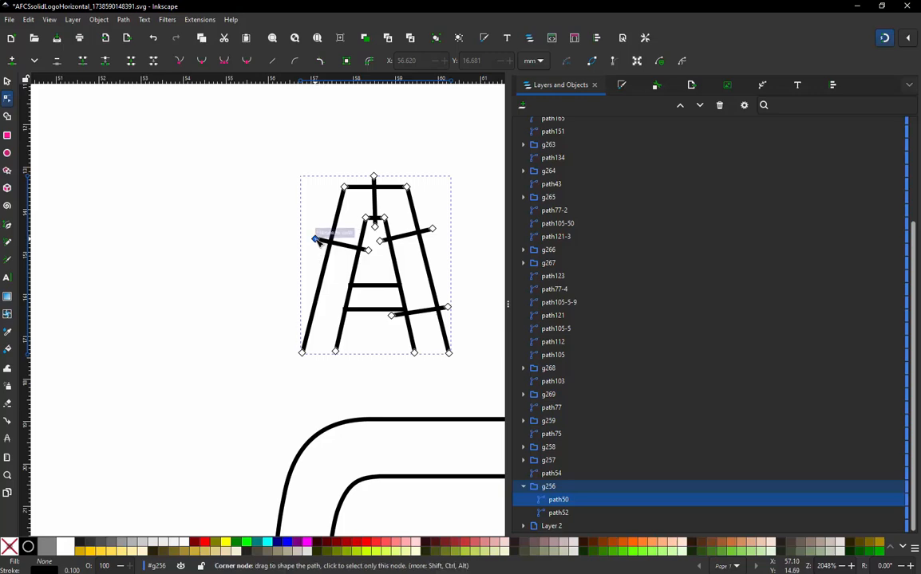
{"action": "left_click", "coordinate": [316, 239]}
{"action": "key", "text": "Delete"}
{"action": "left_click", "coordinate": [375, 226]}
{"action": "key", "text": "Delete"}
{"action": "left_click", "coordinate": [380, 240]}
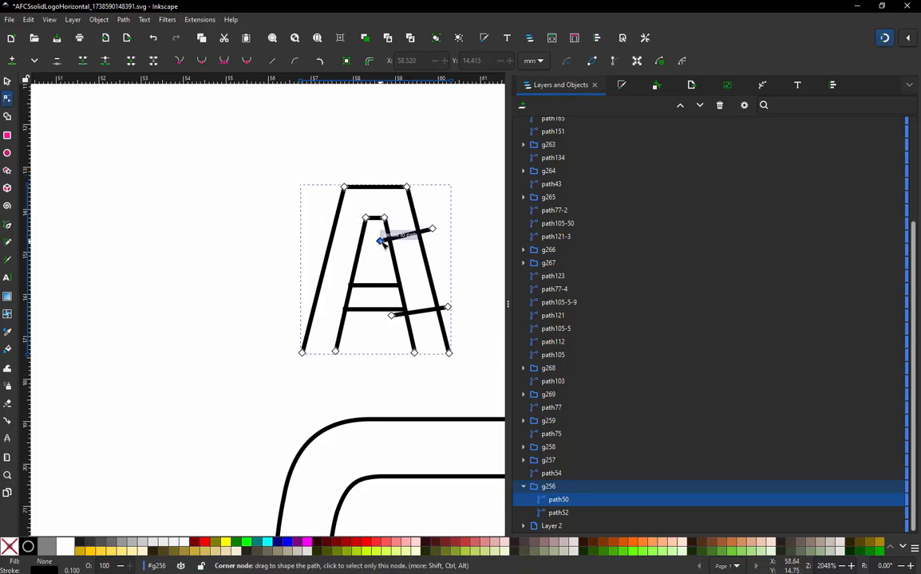
{"action": "key", "text": "Delete"}
{"action": "left_click", "coordinate": [392, 315]}
{"action": "key", "text": "Delete"}
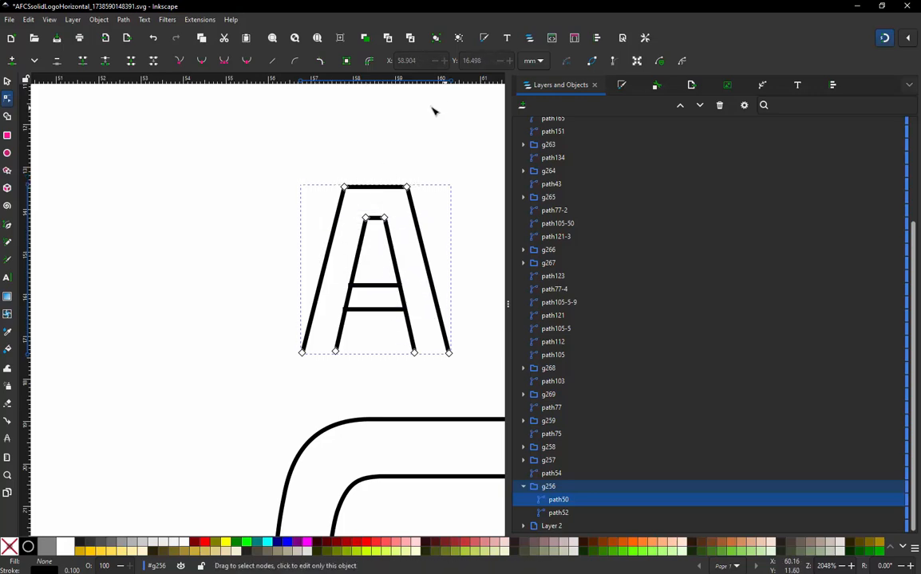
{"action": "scroll", "coordinate": [95, 272], "scroll_direction": "down", "scroll_amount": 2}
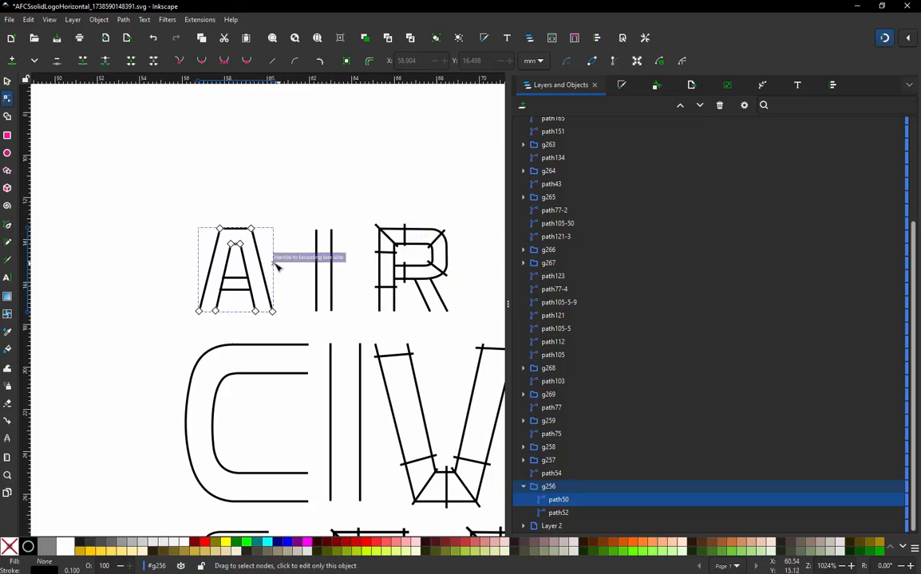
{"action": "scroll", "coordinate": [185, 236], "scroll_direction": "down", "scroll_amount": 1}
{"action": "scroll", "coordinate": [367, 239], "scroll_direction": "up", "scroll_amount": 3}
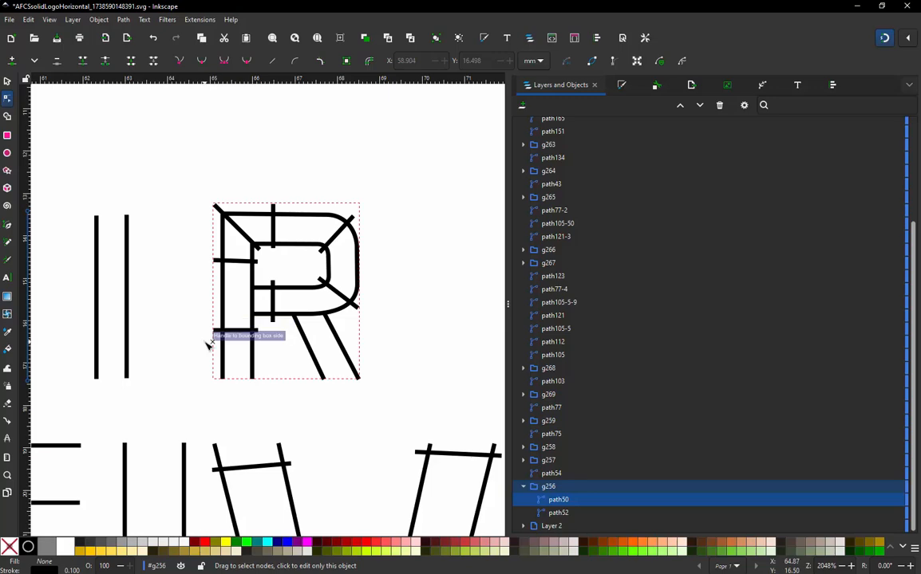
{"action": "left_click", "coordinate": [258, 330]}
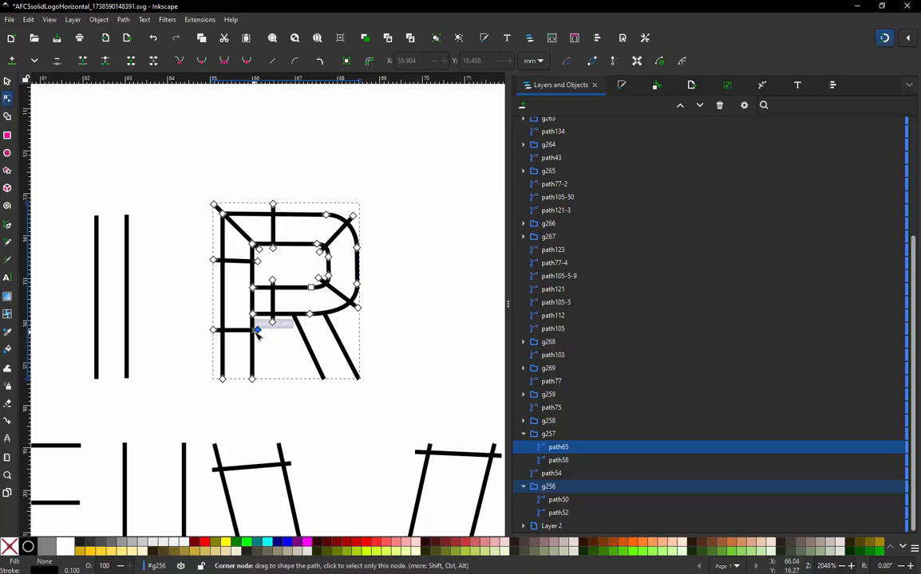
{"action": "left_click", "coordinate": [257, 330]}
{"action": "left_click", "coordinate": [7, 84]}
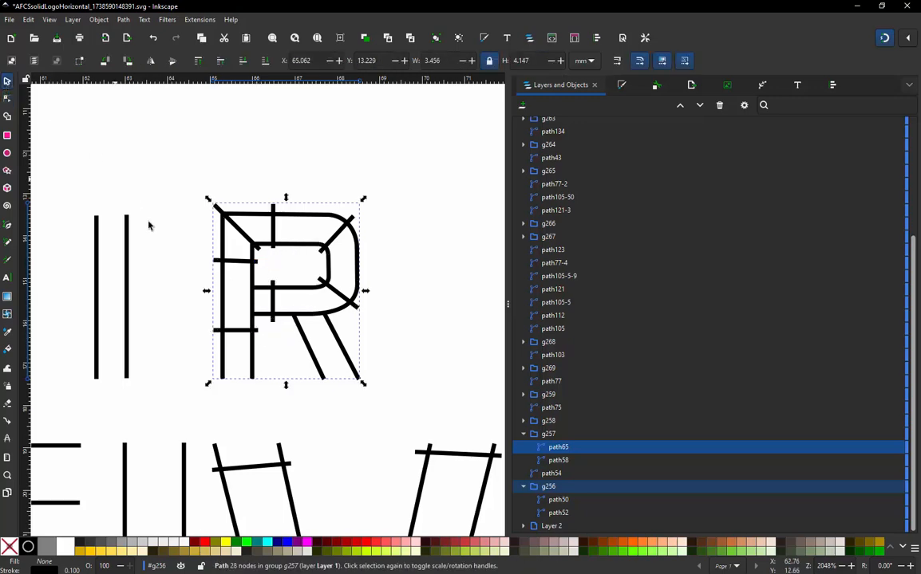
{"action": "left_click", "coordinate": [165, 218]}
- Duplicate the letter R group g257 in AIR and place the copy directly above the original at Y 8.500 mm
{"action": "scroll", "coordinate": [403, 249], "scroll_direction": "down", "scroll_amount": 2}
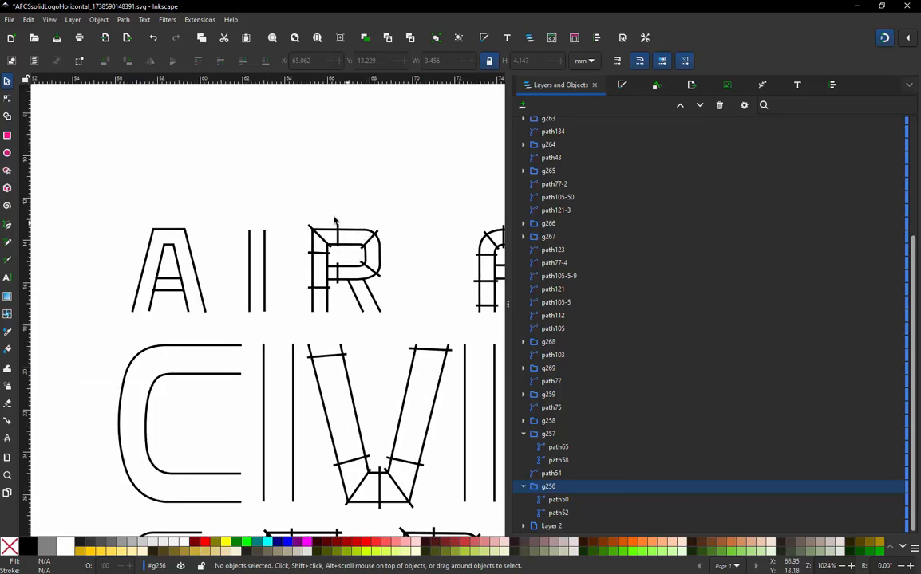
{"action": "left_click_drag", "start_coordinate": [273, 210], "coordinate": [407, 322]}
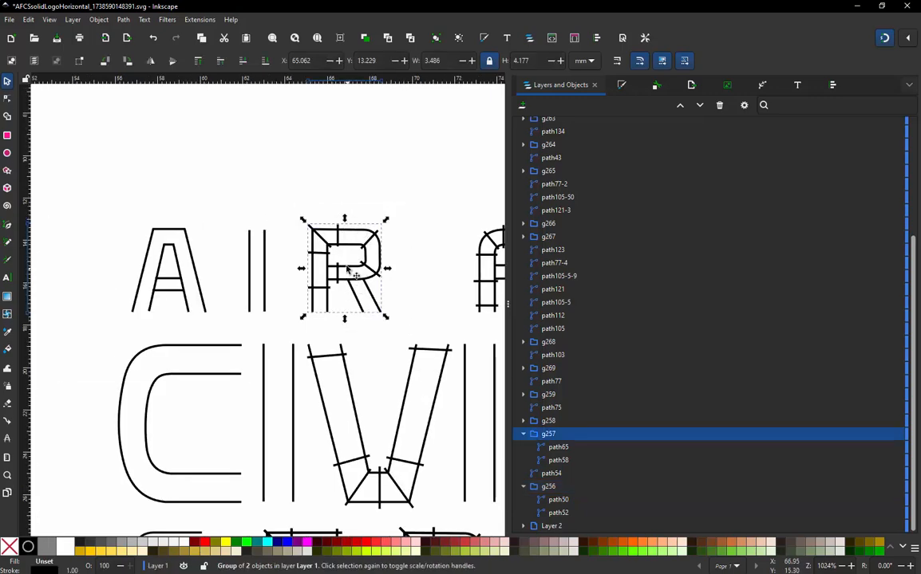
{"action": "key", "text": "ctrl+g"}
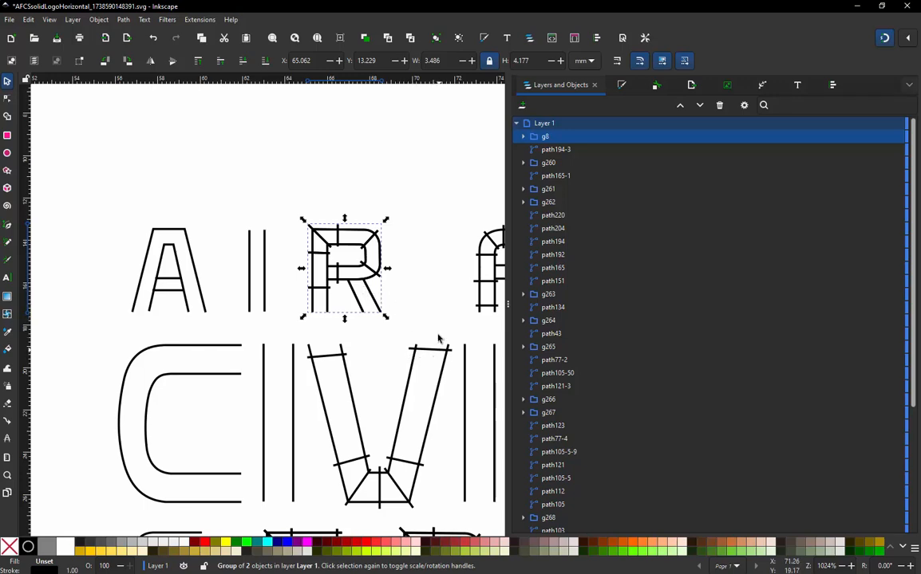
{"action": "key", "text": "ctrl+d"}
{"action": "left_click_drag", "start_coordinate": [384, 318], "coordinate": [383, 216]}
{"action": "scroll", "coordinate": [366, 114], "scroll_direction": "up", "scroll_amount": 2}
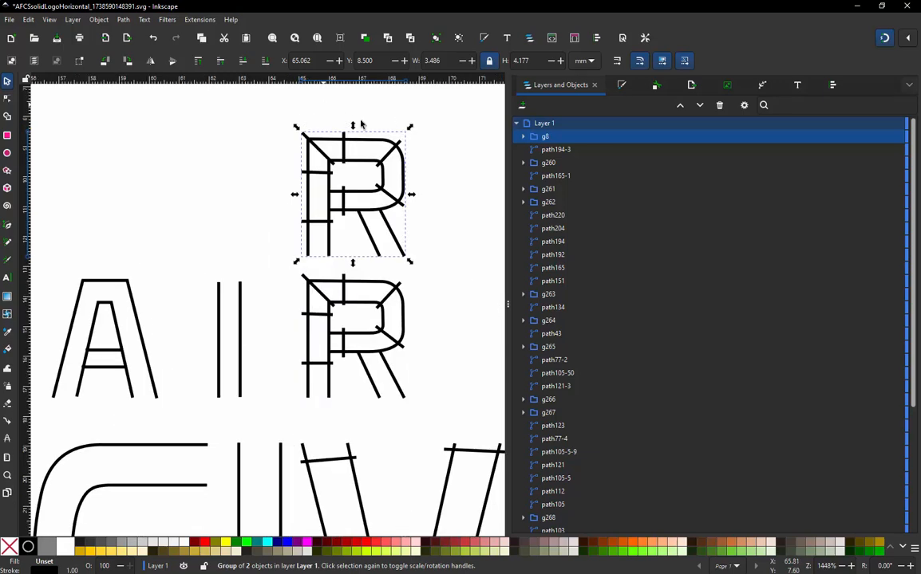
- Delete the diagonal corner rung, the top rung and both curve rungs from the original letter R's satin column path65
{"action": "left_click", "coordinate": [237, 308]}
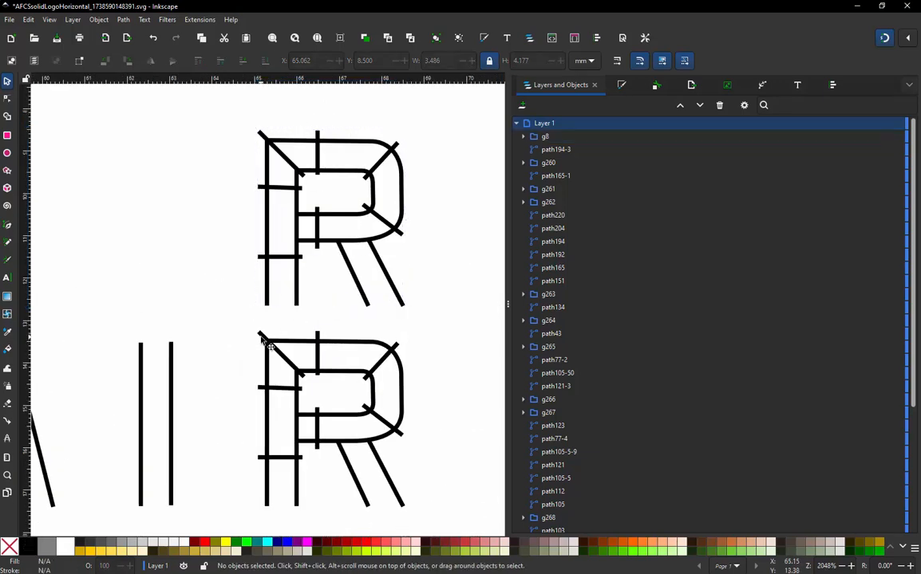
{"action": "left_click", "coordinate": [263, 340]}
{"action": "key", "text": "n"}
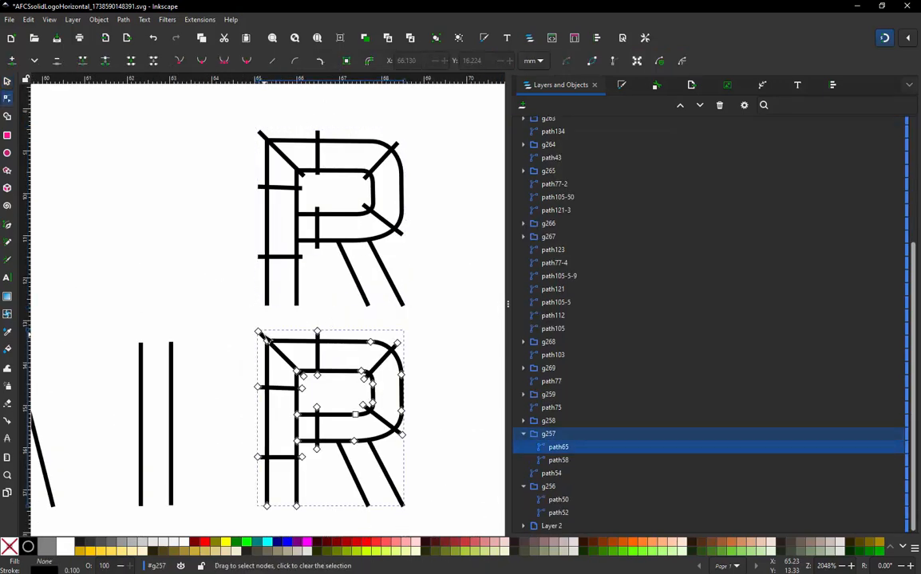
{"action": "left_click", "coordinate": [259, 332]}
{"action": "left_click_drag", "start_coordinate": [258, 332], "coordinate": [318, 330]}
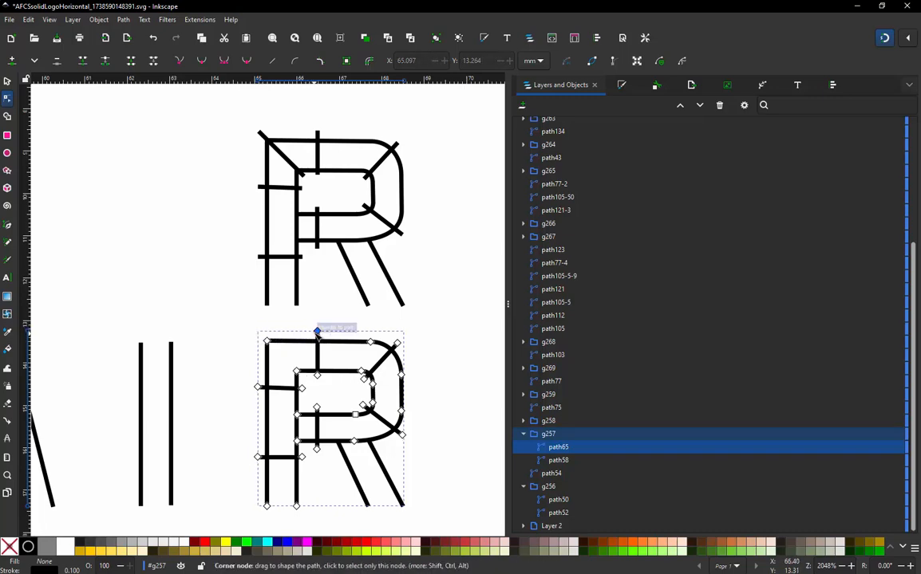
{"action": "key", "text": "Delete"}
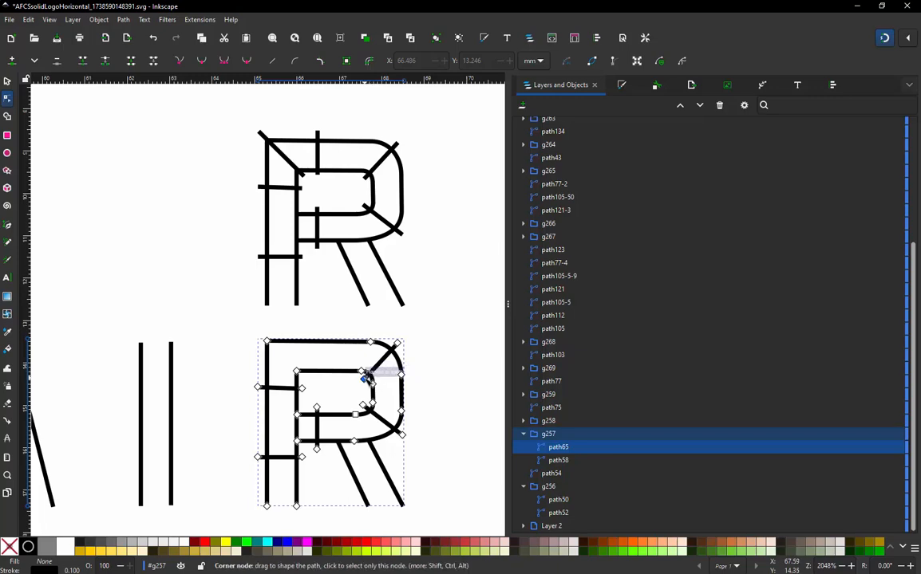
{"action": "left_click", "coordinate": [364, 378]}
{"action": "key", "text": "Delete"}
{"action": "key", "text": "Delete"}
- Delete the lower bowl rung and both stem rungs from the original R's path65, leaving only its two rails
{"action": "left_click", "coordinate": [316, 408]}
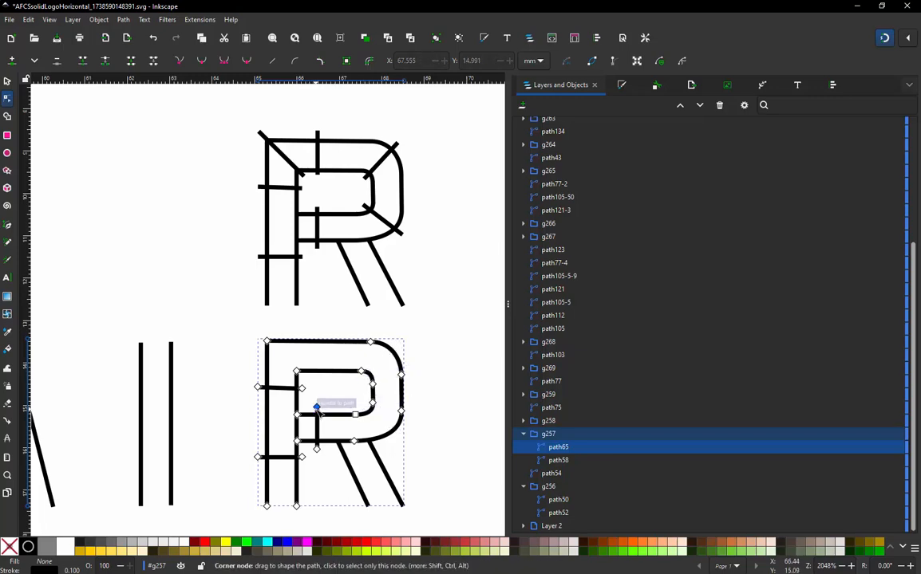
{"action": "key", "text": "Delete"}
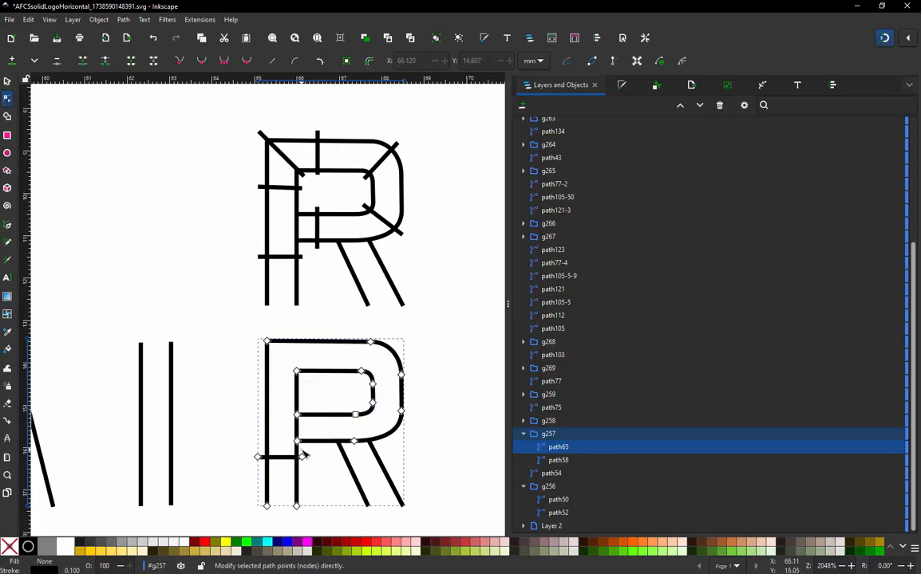
{"action": "left_click", "coordinate": [301, 457]}
{"action": "key", "text": "Delete"}
{"action": "scroll", "coordinate": [297, 348], "scroll_direction": "down", "scroll_amount": 1}
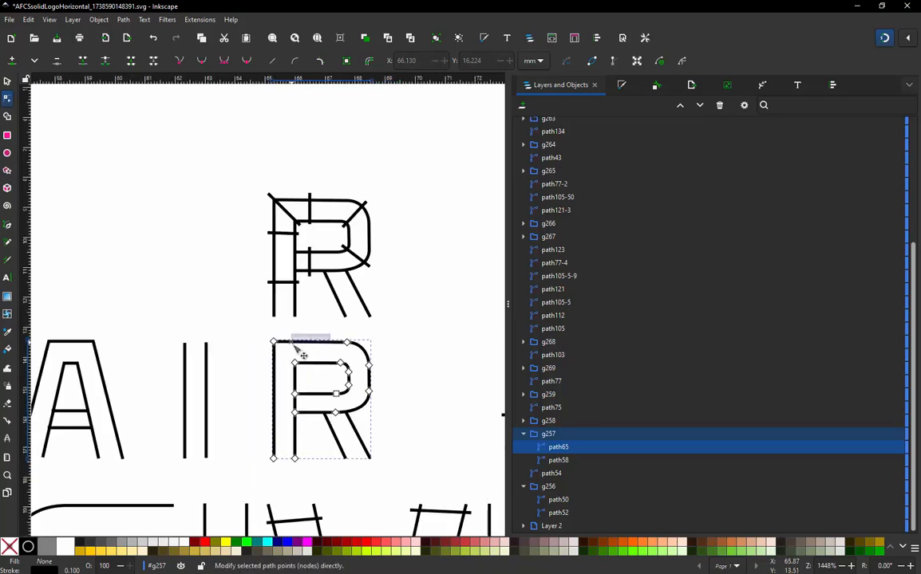
{"action": "scroll", "coordinate": [347, 451], "scroll_direction": "up", "scroll_amount": 2}
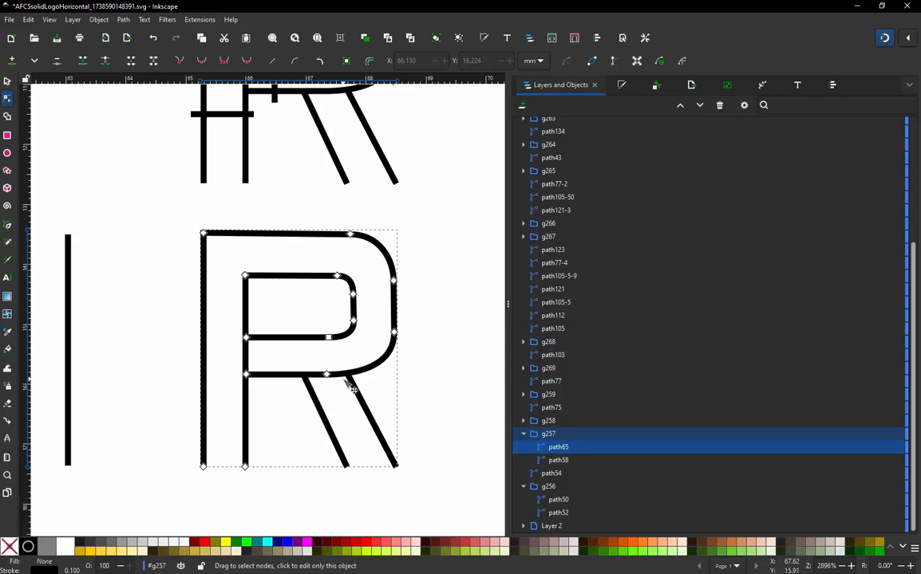
- Compare the satin stitching of both letter R versions in Ink/Stitch Params, and apply the settings without changing any values
{"action": "left_click", "coordinate": [8, 81]}
{"action": "left_click", "coordinate": [167, 234]}
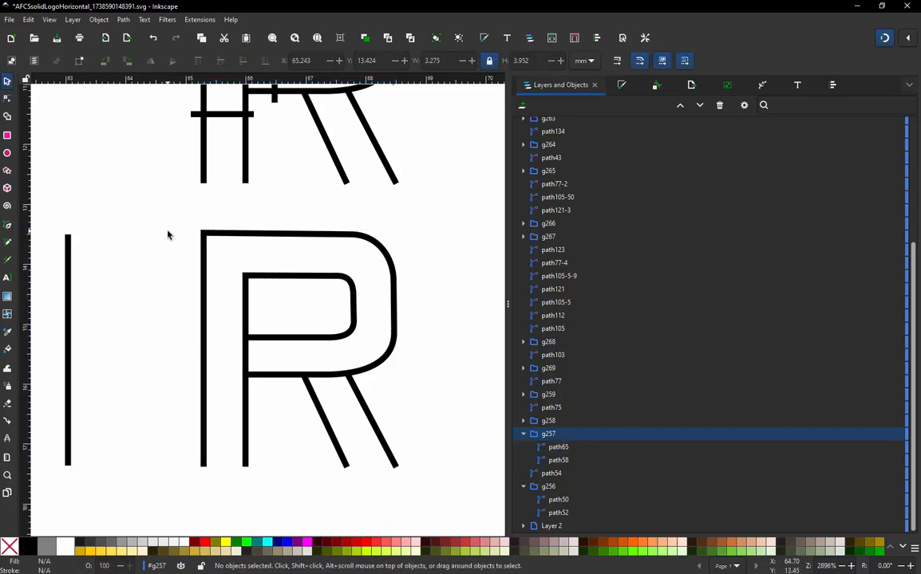
{"action": "left_click", "coordinate": [323, 241]}
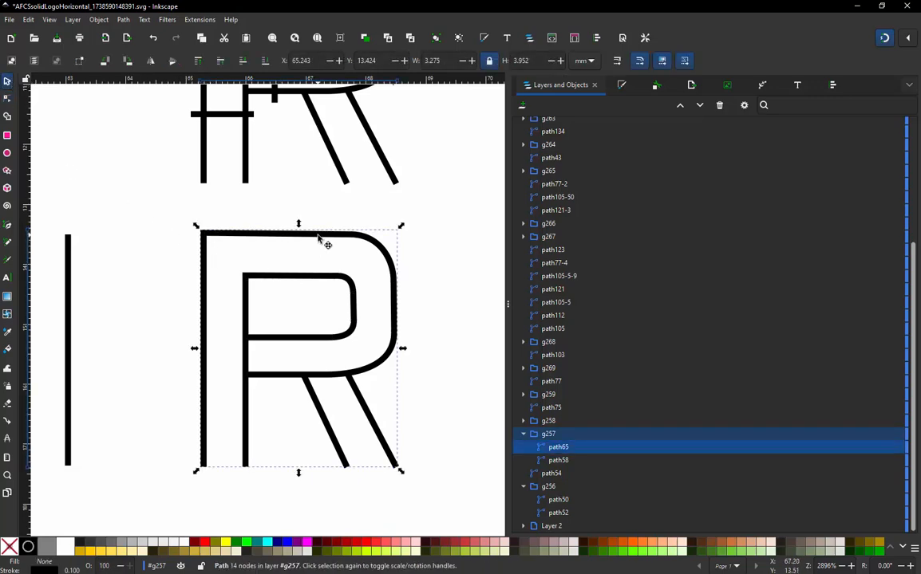
{"action": "scroll", "coordinate": [277, 349], "scroll_direction": "down", "scroll_amount": 2}
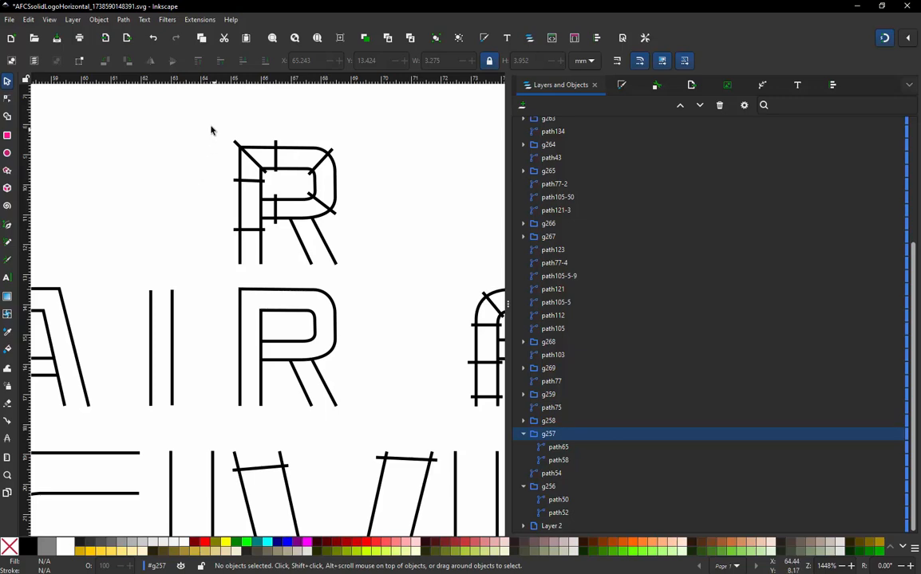
{"action": "left_click_drag", "start_coordinate": [211, 127], "coordinate": [366, 422]}
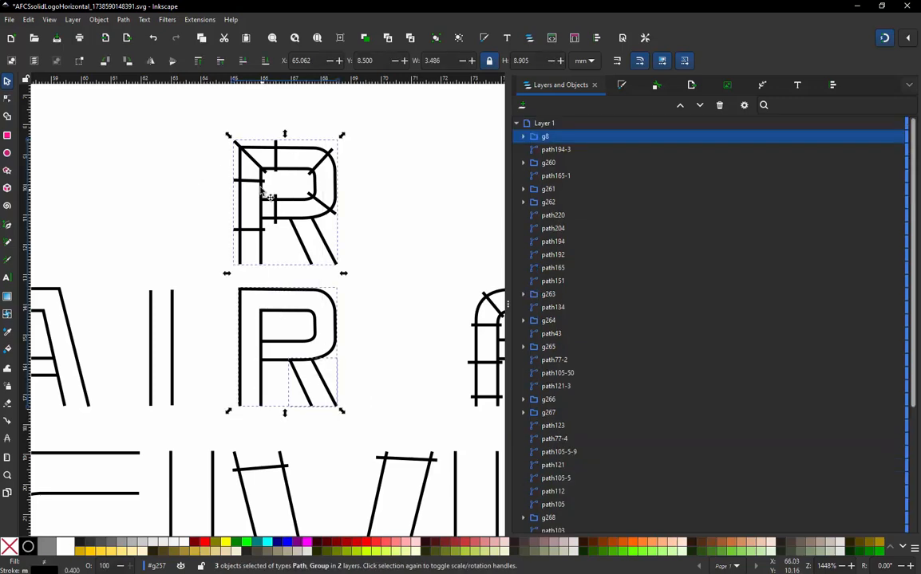
{"action": "left_click", "coordinate": [201, 21]}
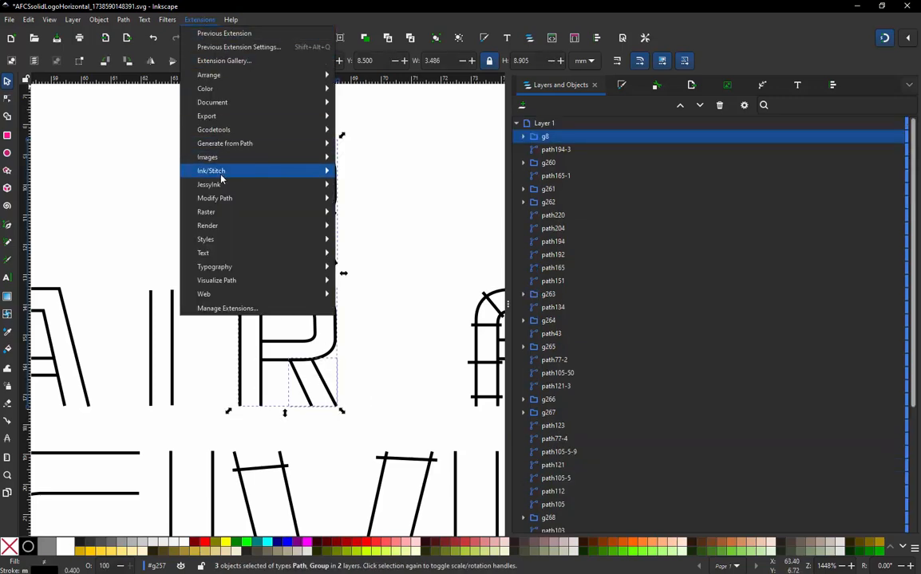
{"action": "mouse_move", "coordinate": [240, 171]}
{"action": "left_click", "coordinate": [375, 268]}
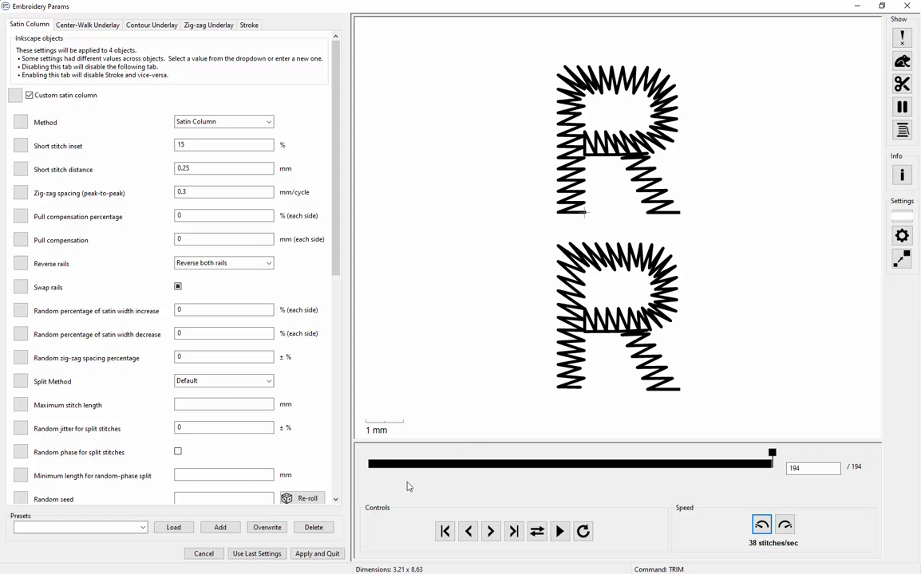
{"action": "left_click", "coordinate": [332, 558]}
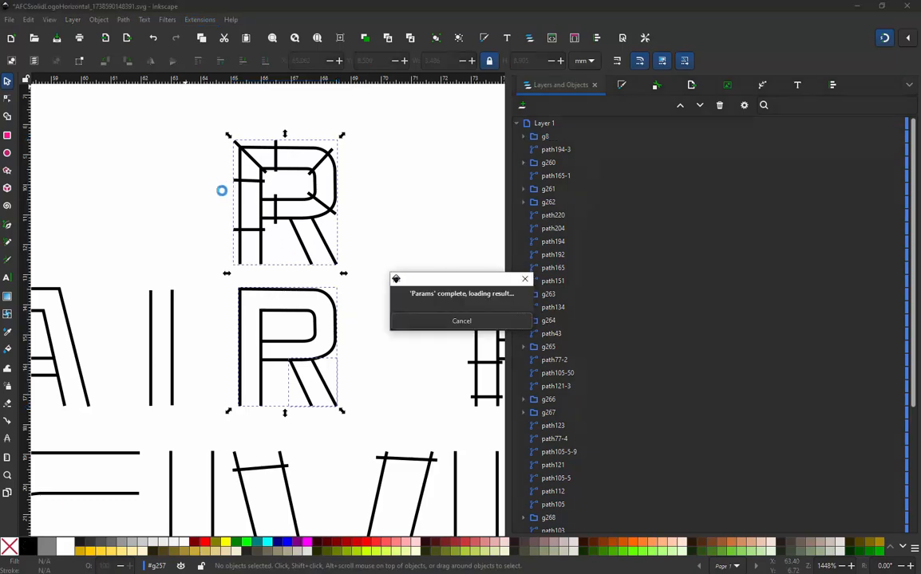
{"action": "left_click", "coordinate": [243, 279]}
- Insert a node on each top rail of the original R's path65 just right of the corner, the outer at about X 66.06, Y 13.48 mm
{"action": "scroll", "coordinate": [243, 279], "scroll_direction": "up", "scroll_amount": 4}
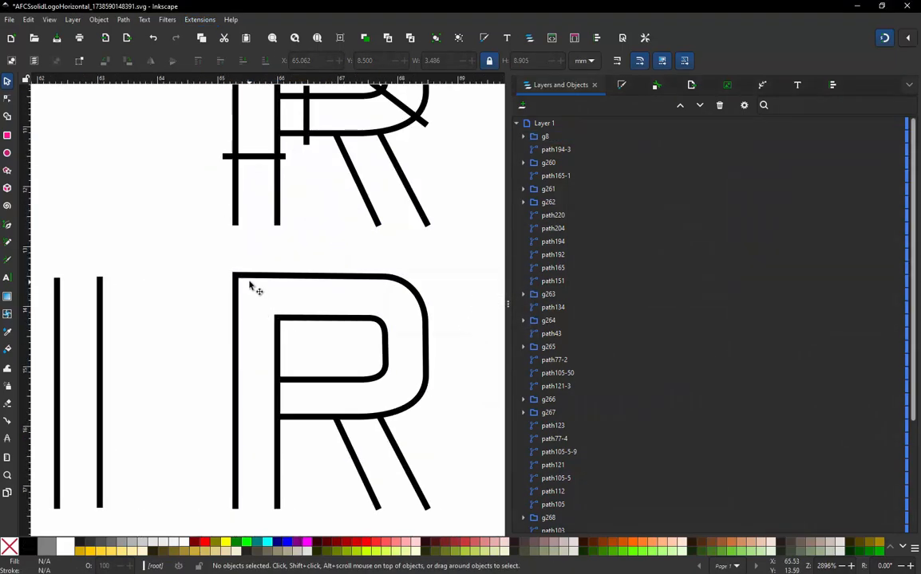
{"action": "left_click", "coordinate": [240, 271]}
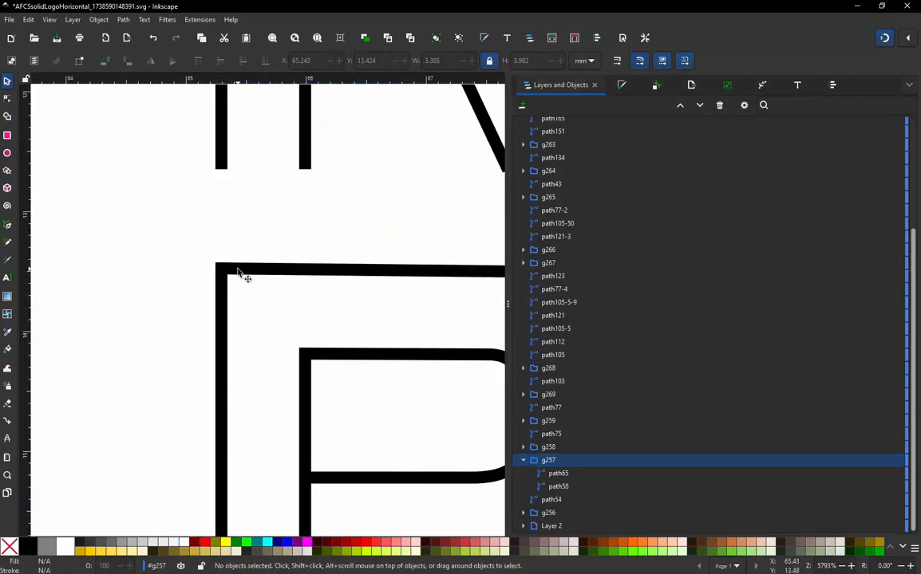
{"action": "double_click", "coordinate": [241, 274]}
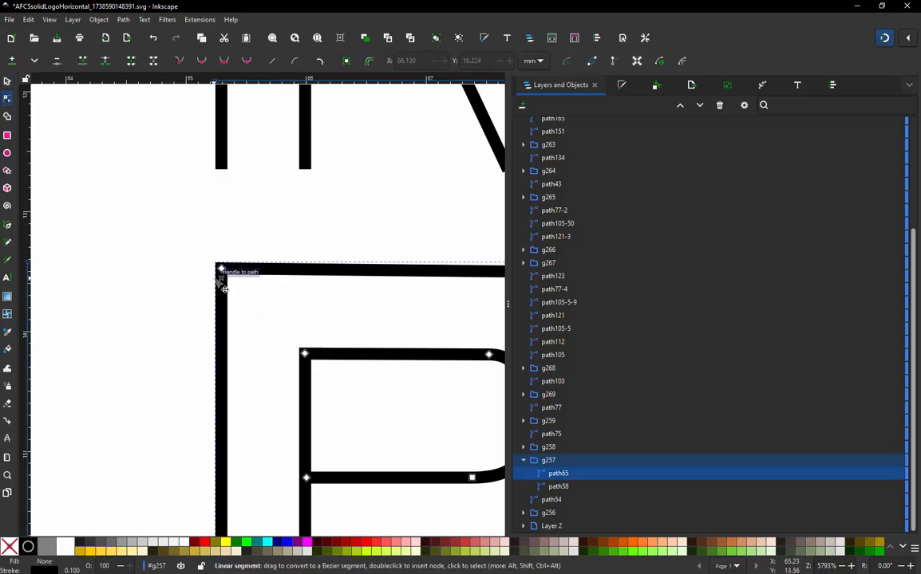
{"action": "scroll", "coordinate": [299, 353], "scroll_direction": "down", "scroll_amount": 3}
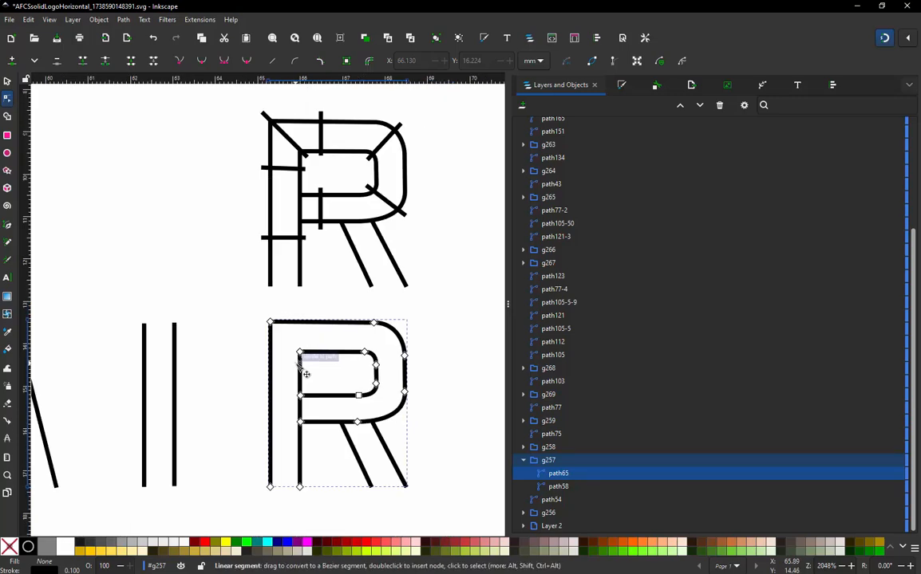
{"action": "scroll", "coordinate": [305, 373], "scroll_direction": "up", "scroll_amount": 2}
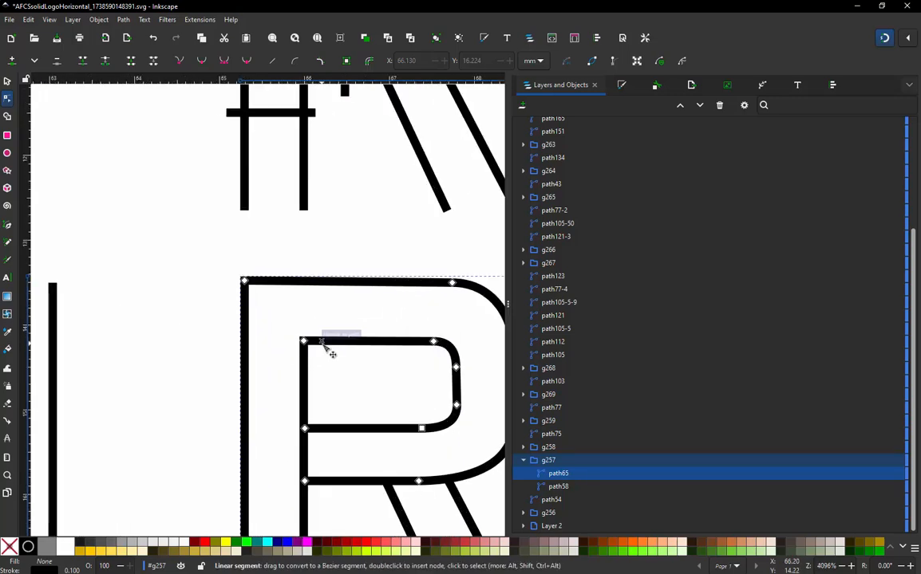
{"action": "double_click", "coordinate": [322, 342]}
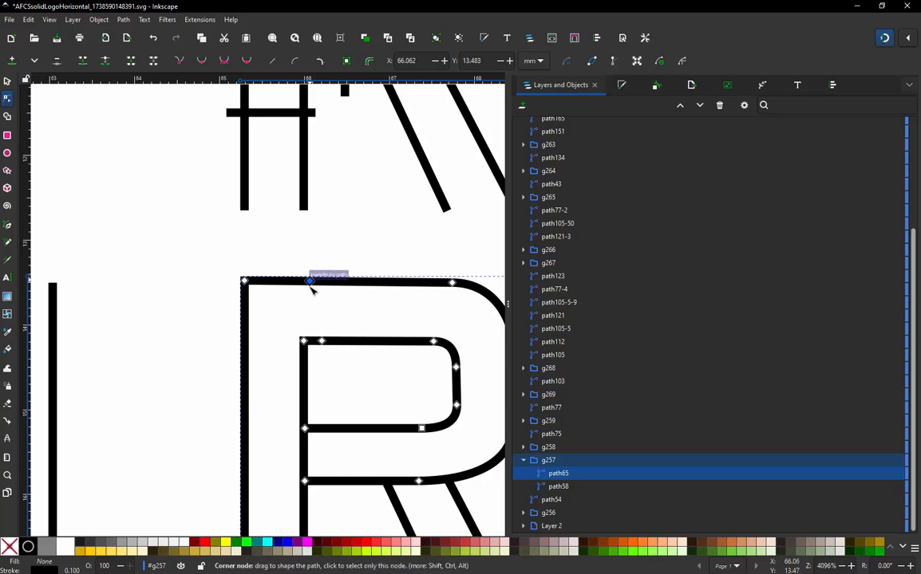
{"action": "double_click", "coordinate": [310, 285]}
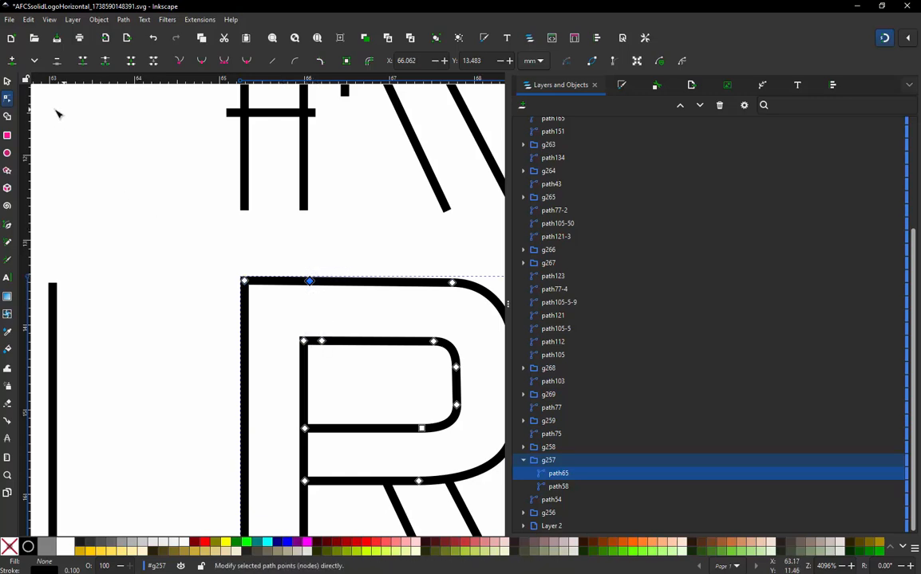
{"action": "left_click", "coordinate": [7, 81]}
{"action": "scroll", "coordinate": [219, 224], "scroll_direction": "down", "scroll_amount": 2}
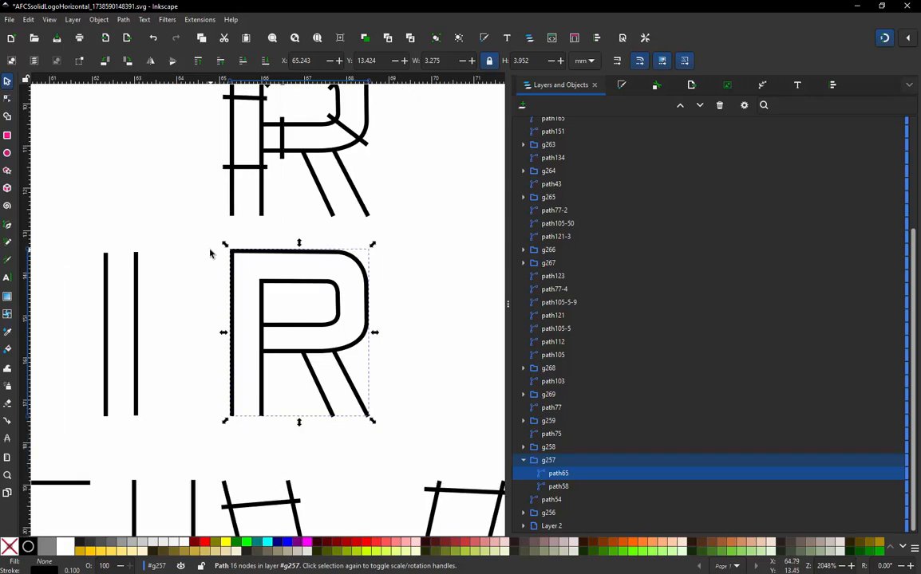
{"action": "left_click", "coordinate": [209, 245]}
- Insert a node on each stem rail of the original R's path65 just below the corner, the outer at about X 65.29, Y 14.12 mm
{"action": "scroll", "coordinate": [237, 275], "scroll_direction": "up", "scroll_amount": 2}
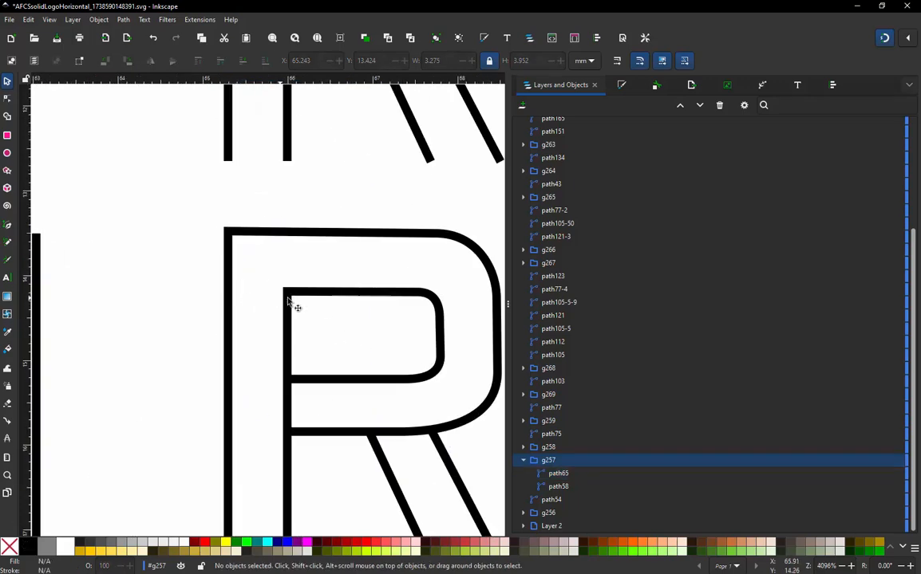
{"action": "double_click", "coordinate": [285, 299]}
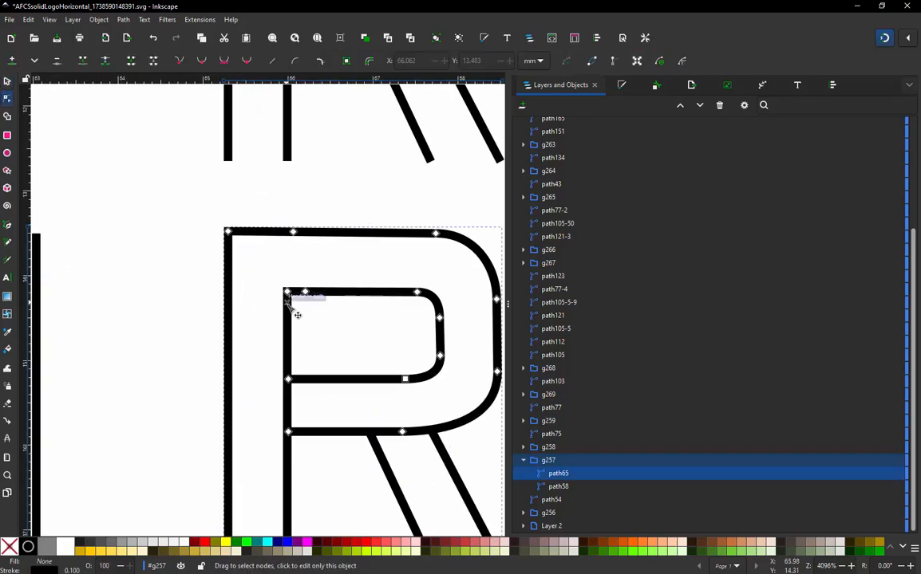
{"action": "double_click", "coordinate": [287, 307]}
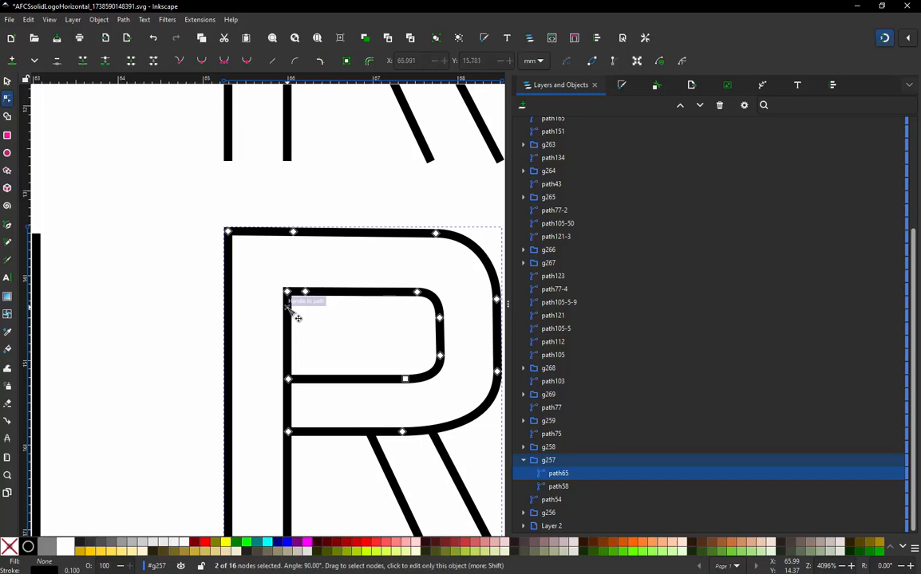
{"action": "double_click", "coordinate": [229, 285]}
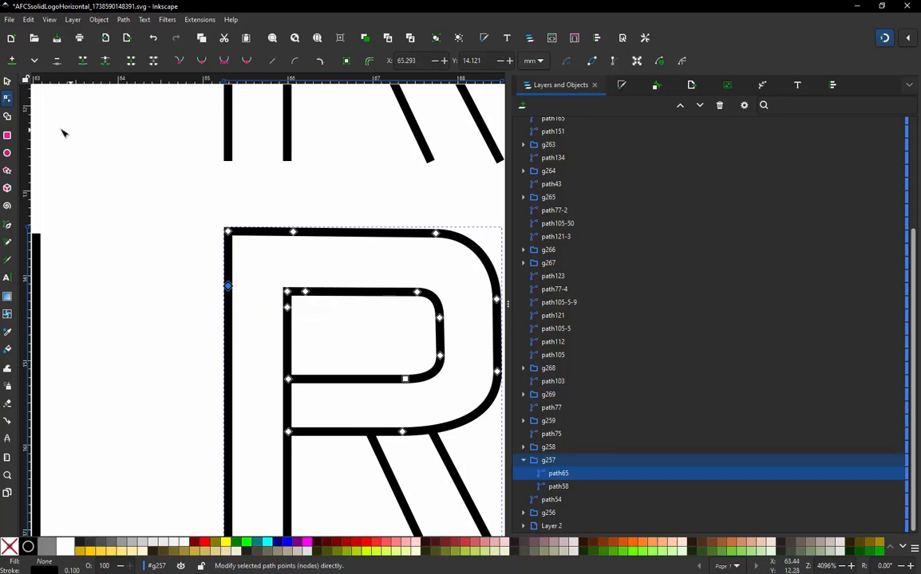
- Preview the satin stitching of the original R's path65 in Ink/Stitch Params and apply the settings without changing any values
{"action": "left_click", "coordinate": [7, 81]}
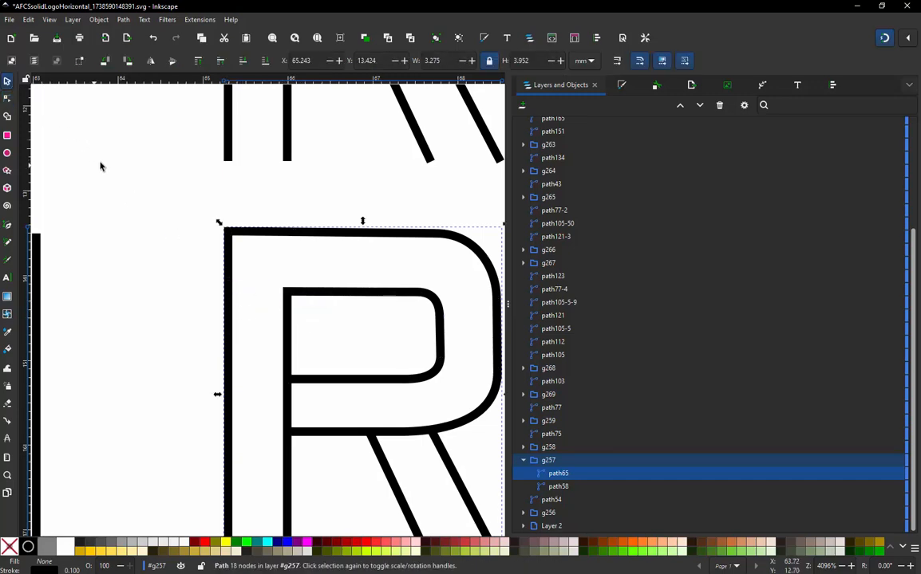
{"action": "left_click", "coordinate": [198, 20]}
{"action": "mouse_move", "coordinate": [222, 171]}
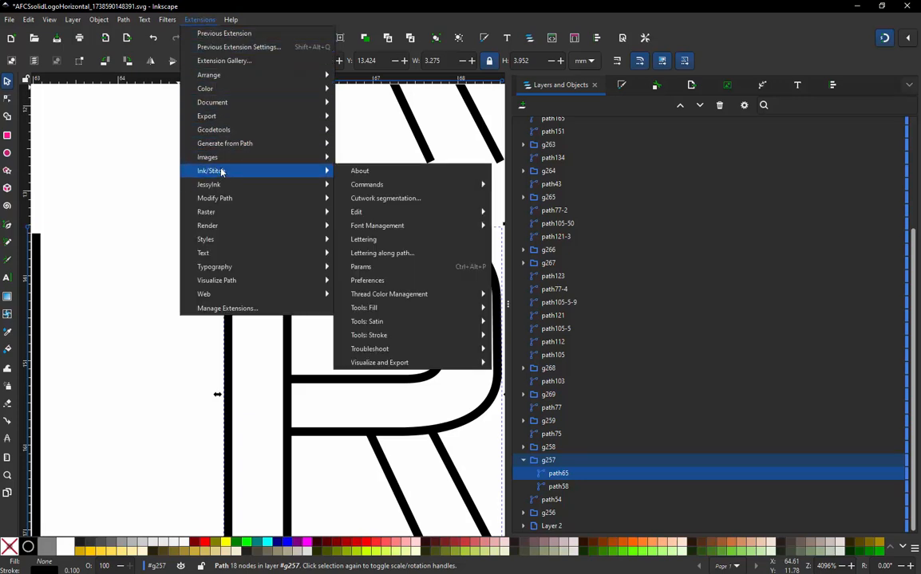
{"action": "left_click", "coordinate": [370, 267]}
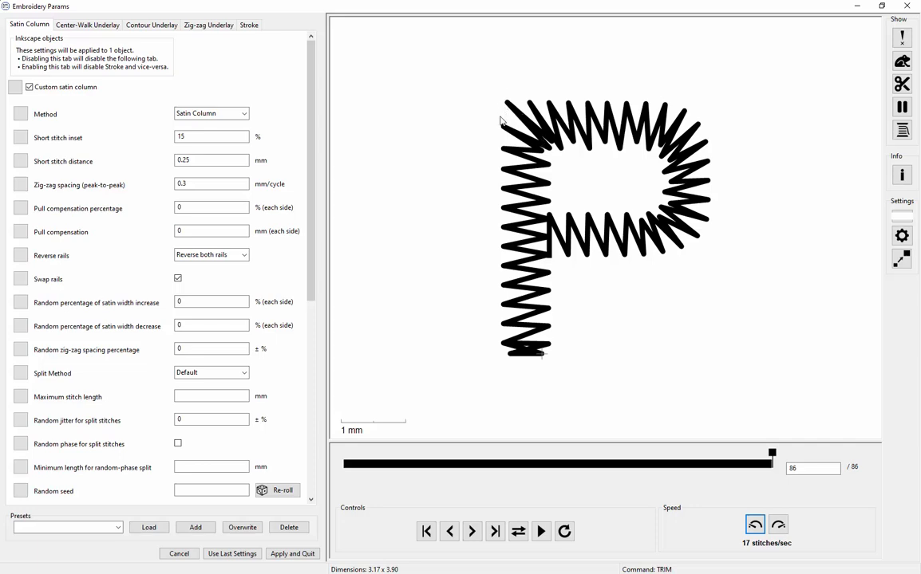
{"action": "left_click", "coordinate": [293, 555]}
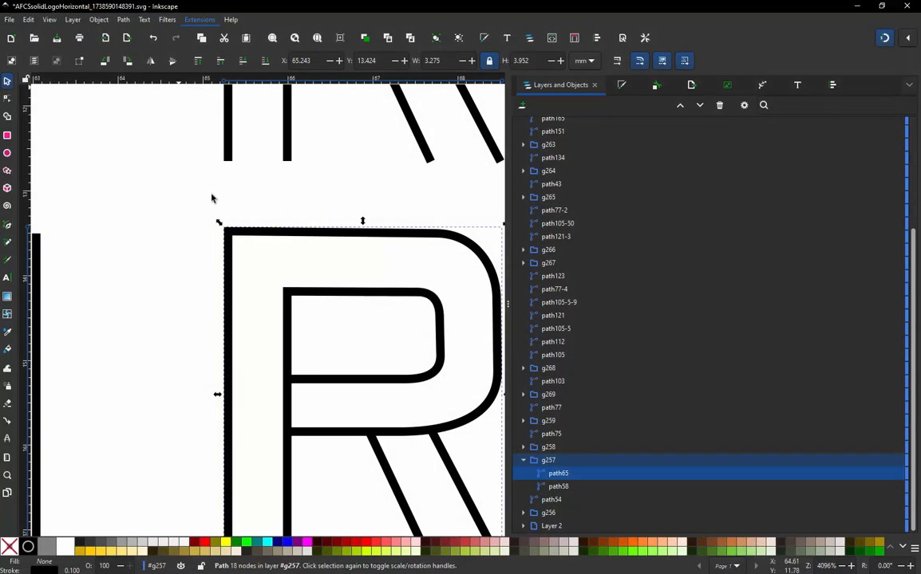
- Delete the duplicate letter R placed above the AIR FORCE line
{"action": "scroll", "coordinate": [211, 200], "scroll_direction": "down", "scroll_amount": 5}
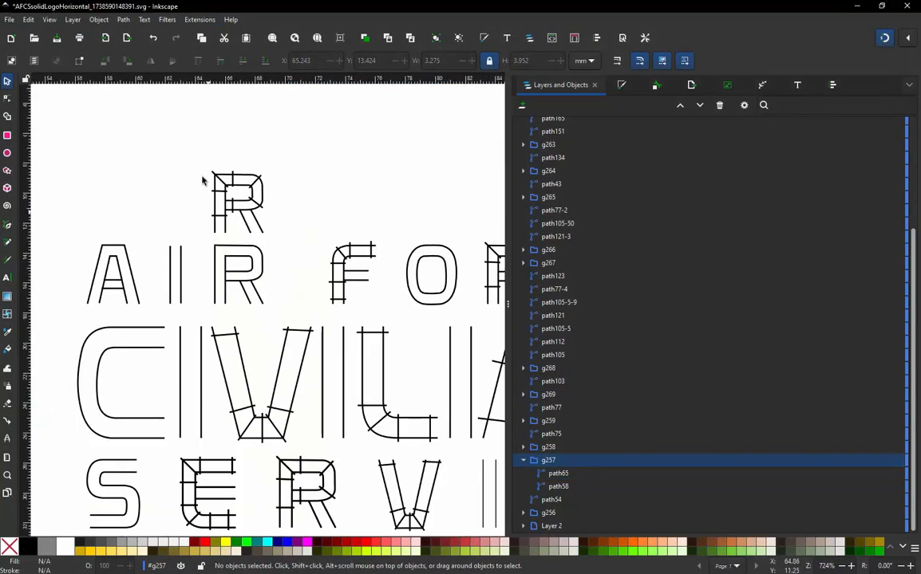
{"action": "left_click_drag", "start_coordinate": [193, 170], "coordinate": [281, 237]}
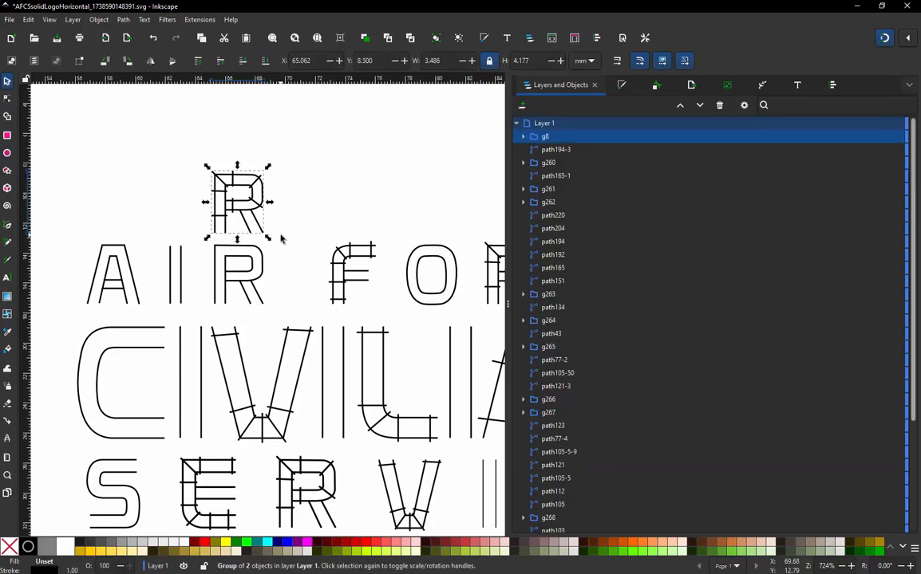
{"action": "key", "text": "Delete"}
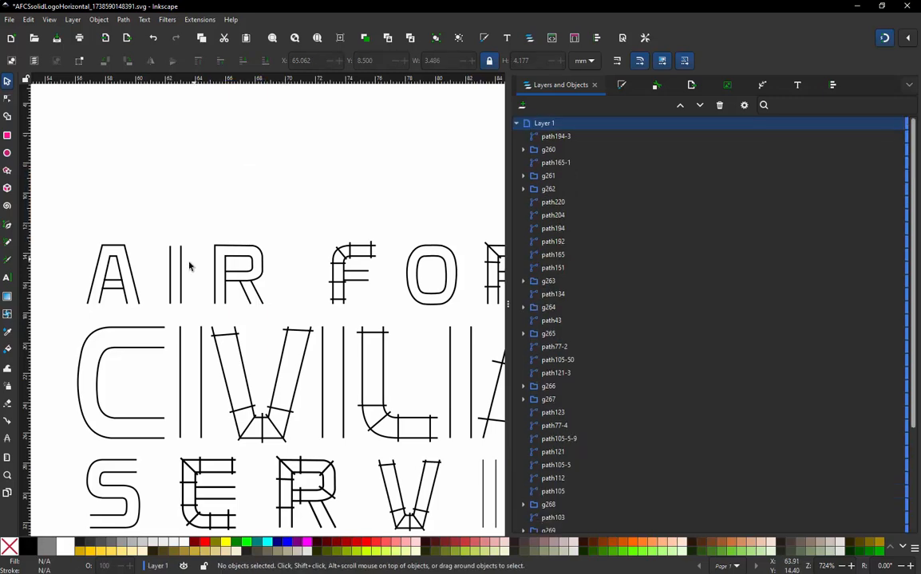
- Preview the stitching of the whole letter R group in Ink/Stitch Params, close it without applying and deselect the group
{"action": "left_click", "coordinate": [216, 263]}
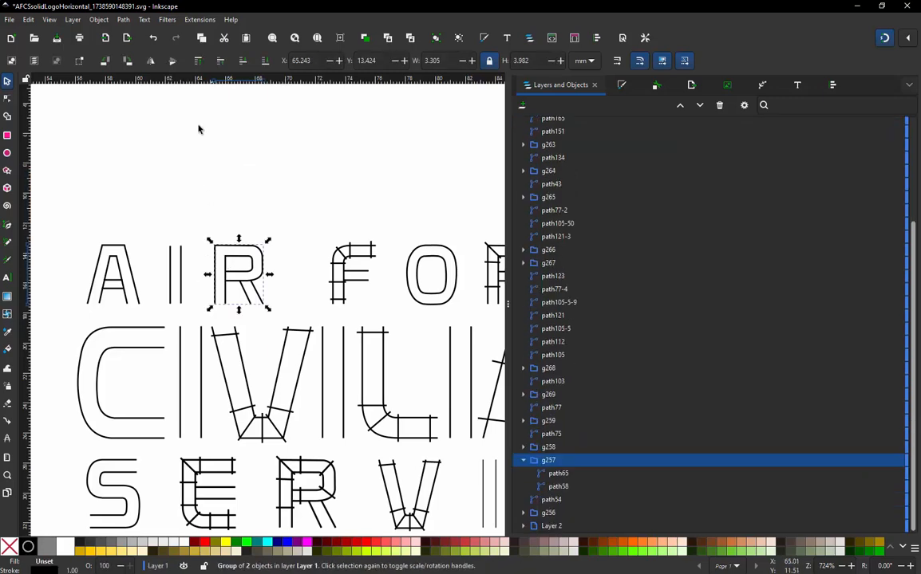
{"action": "left_click", "coordinate": [200, 19]}
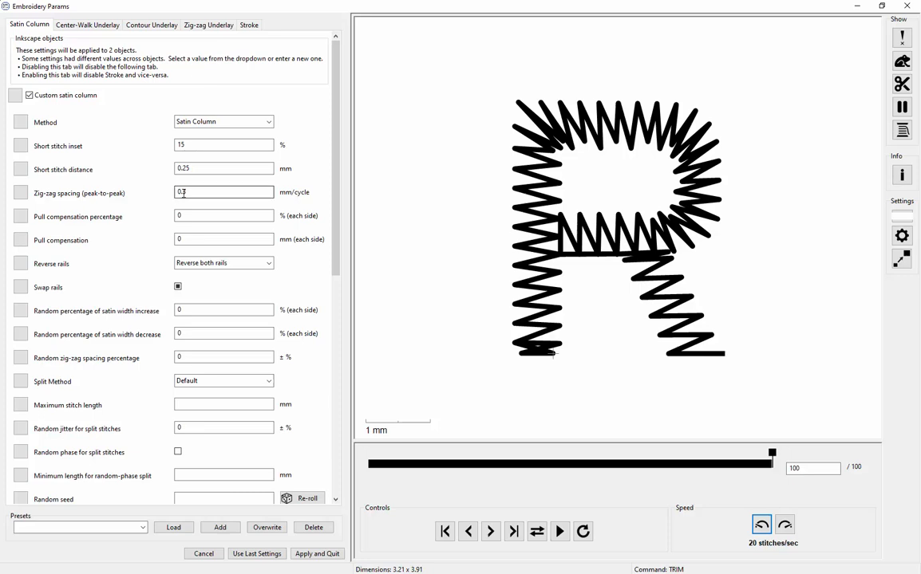
{"action": "left_click", "coordinate": [906, 6]}
{"action": "left_click", "coordinate": [238, 218]}
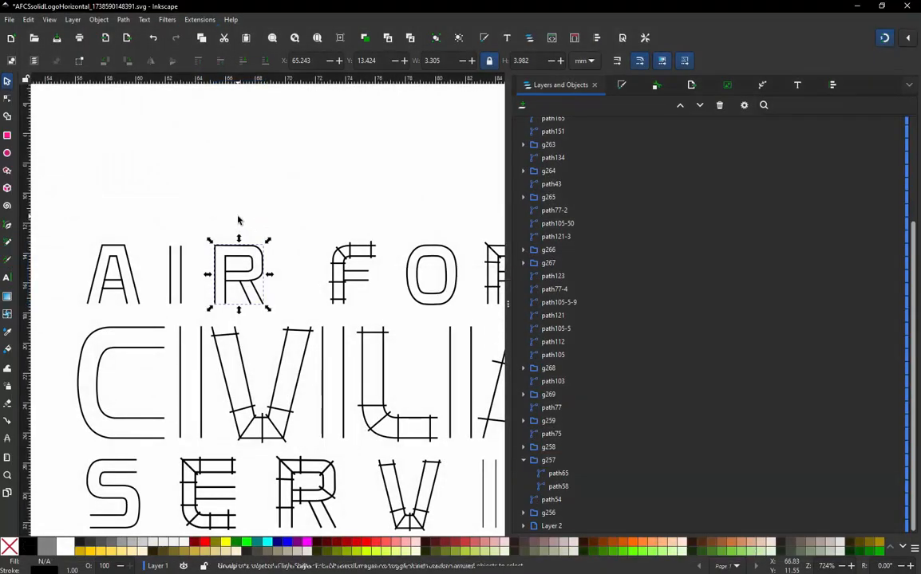
- Preview the stitching of path54, the letter I in AIR, in Ink/Stitch Params, close without applying and deselect it
{"action": "left_click", "coordinate": [182, 264]}
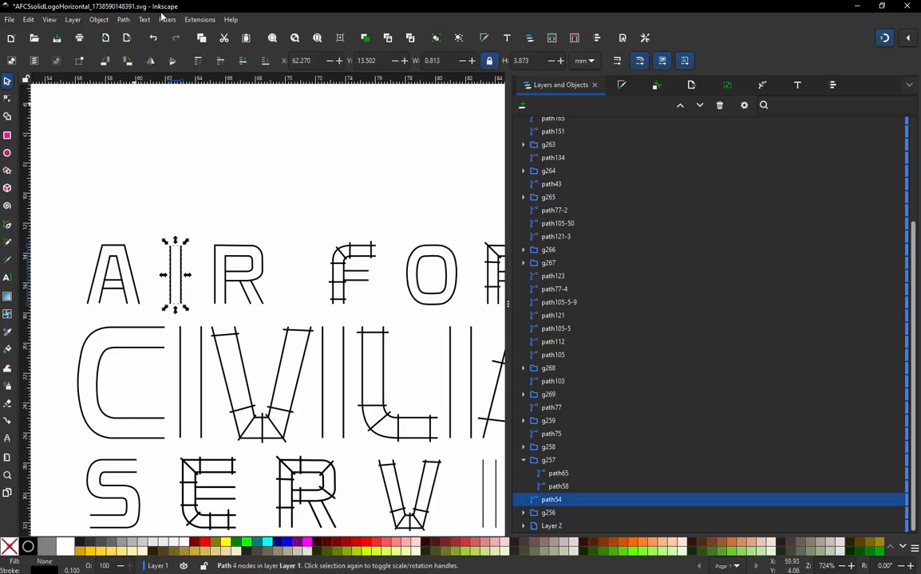
{"action": "left_click", "coordinate": [199, 20]}
{"action": "mouse_move", "coordinate": [232, 173]}
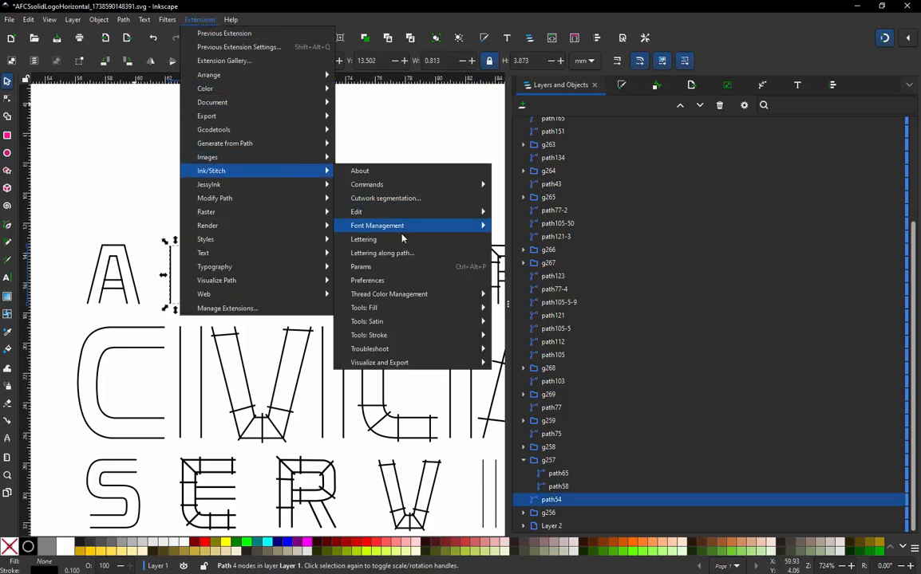
{"action": "left_click", "coordinate": [363, 267]}
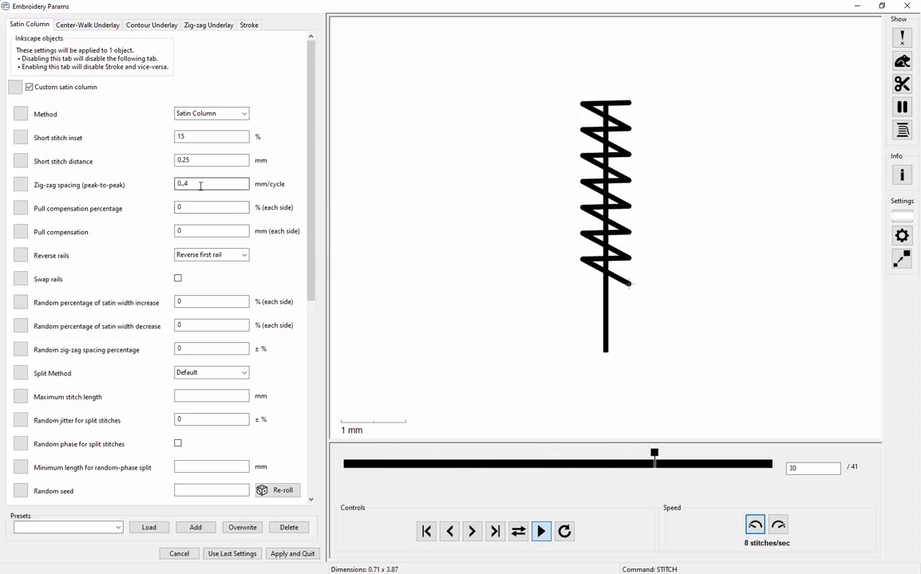
{"action": "left_click", "coordinate": [906, 5]}
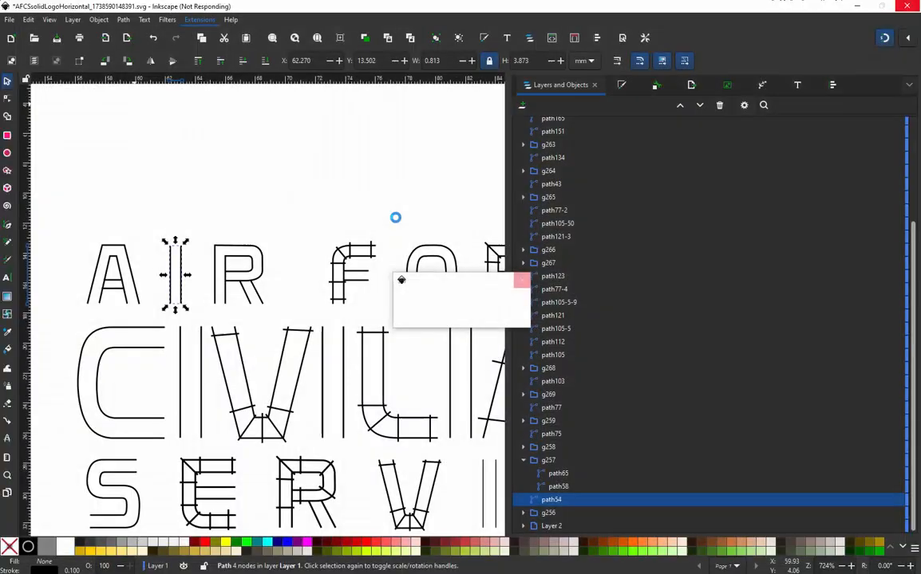
{"action": "left_click", "coordinate": [302, 209]}
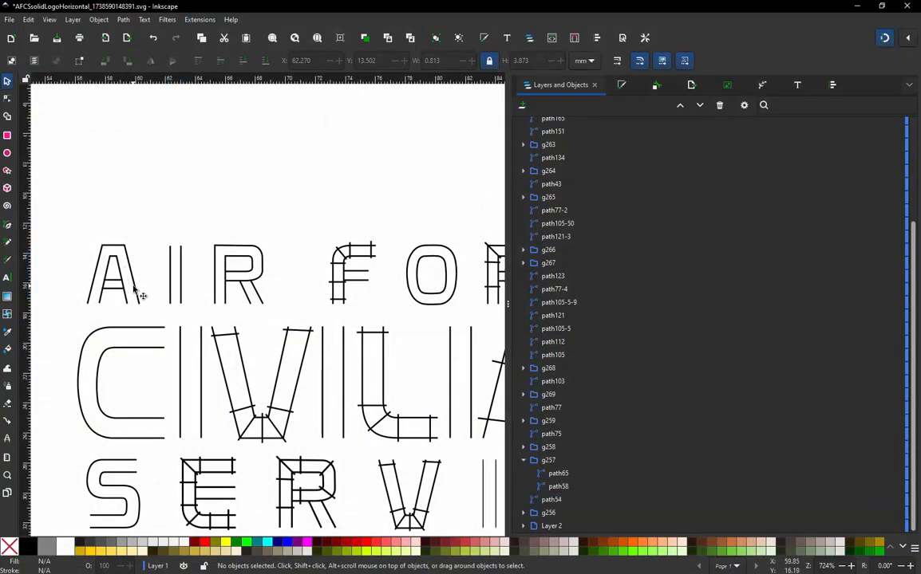
- Delete the two top arm rungs and the diagonal corner rung from path73, the main satin column of the F in FORCE
{"action": "scroll", "coordinate": [140, 295], "scroll_direction": "down", "scroll_amount": 1, "text": "ctrl"}
{"action": "scroll", "coordinate": [297, 275], "scroll_direction": "up", "scroll_amount": 4, "text": "ctrl"}
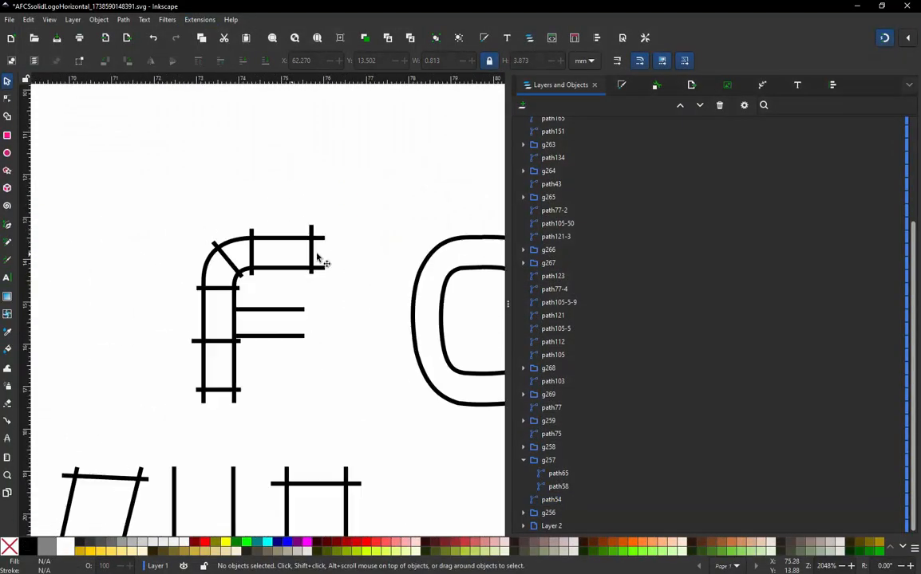
{"action": "double_click", "coordinate": [315, 279]}
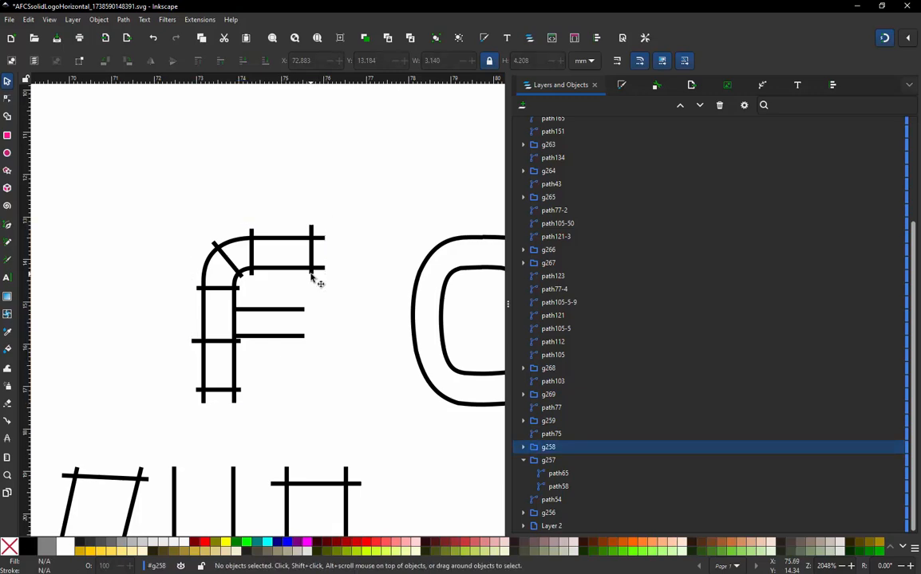
{"action": "left_click", "coordinate": [313, 277]}
{"action": "double_click", "coordinate": [312, 277]}
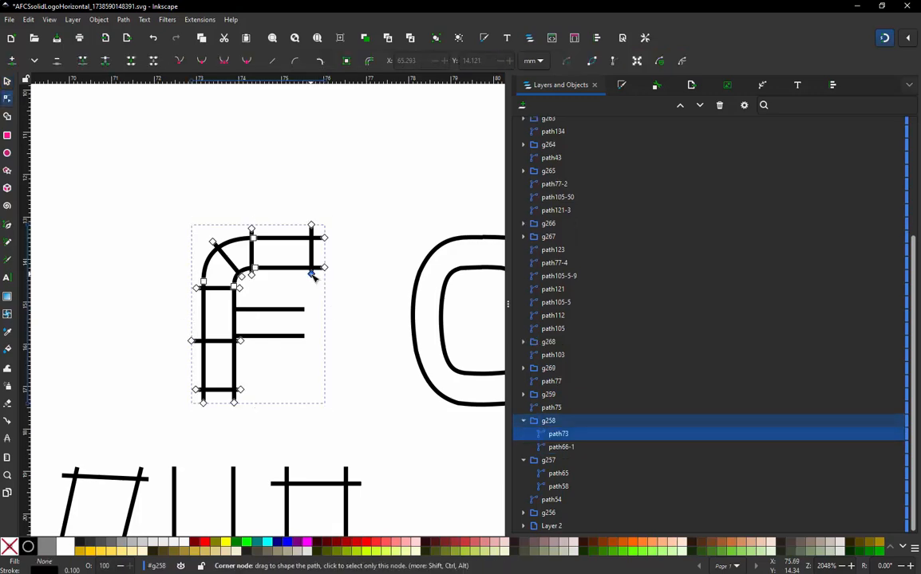
{"action": "left_click", "coordinate": [311, 273]}
{"action": "key", "text": "Delete"}
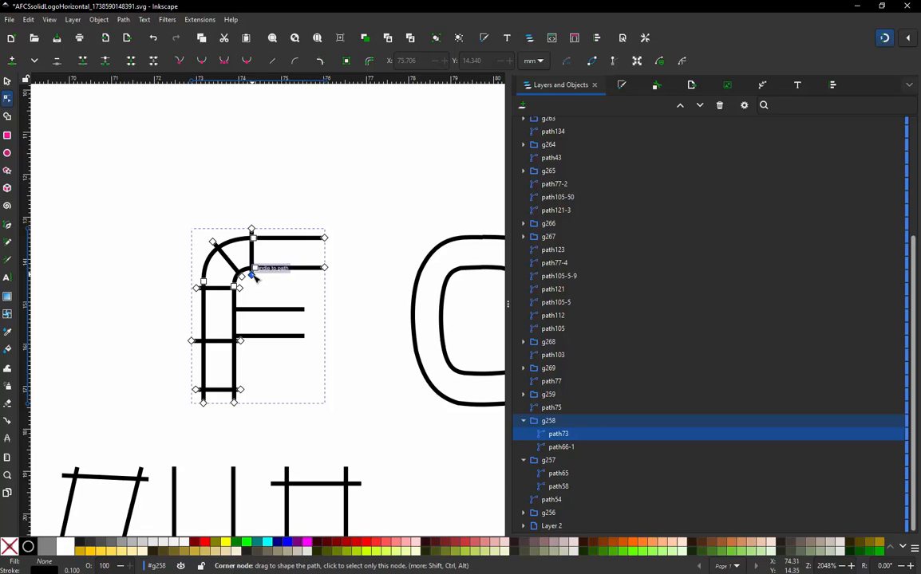
{"action": "left_click", "coordinate": [251, 274]}
{"action": "key", "text": "Delete"}
{"action": "left_click", "coordinate": [242, 277]}
{"action": "key", "text": "Delete"}
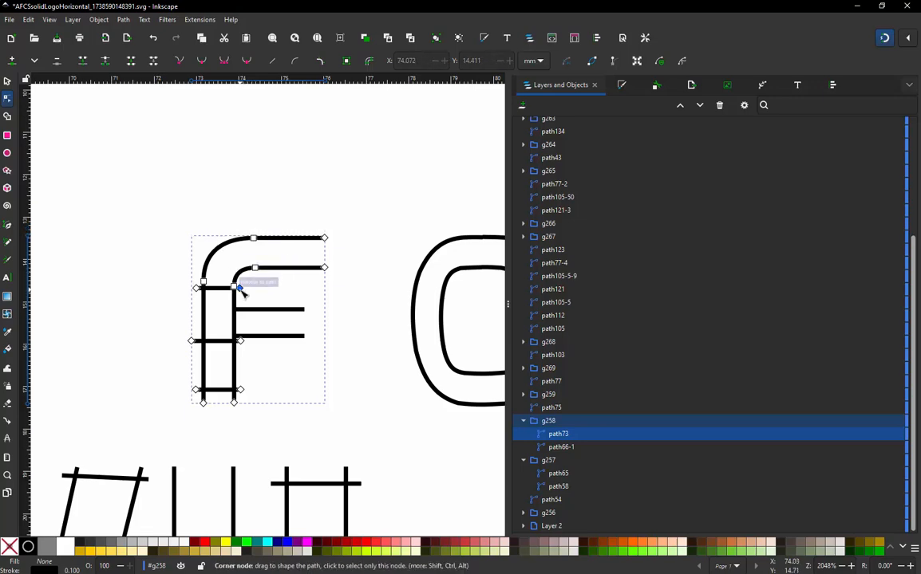
- Delete the three stem rungs from the F's path73, leaving only its two rails
{"action": "left_click", "coordinate": [239, 288]}
{"action": "key", "text": "Delete"}
{"action": "left_click", "coordinate": [240, 340]}
{"action": "key", "text": "Delete"}
{"action": "left_click", "coordinate": [240, 390]}
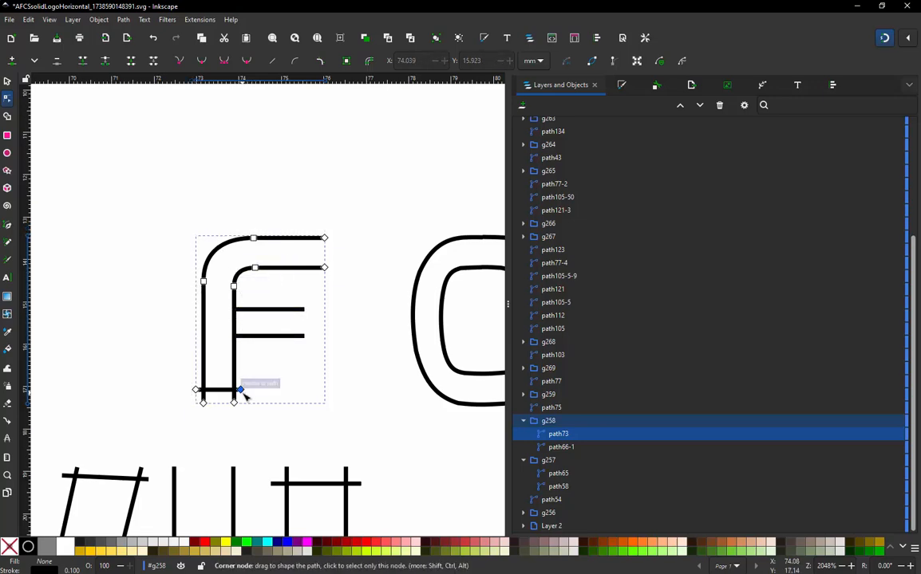
{"action": "key", "text": "Delete"}
- Delete the diagonal corner rung and the top rung from path65-7, the main satin column of the R in FORCE
{"action": "scroll", "coordinate": [159, 319], "scroll_direction": "down", "scroll_amount": 2}
{"action": "scroll", "coordinate": [479, 314], "scroll_direction": "up", "scroll_amount": 3}
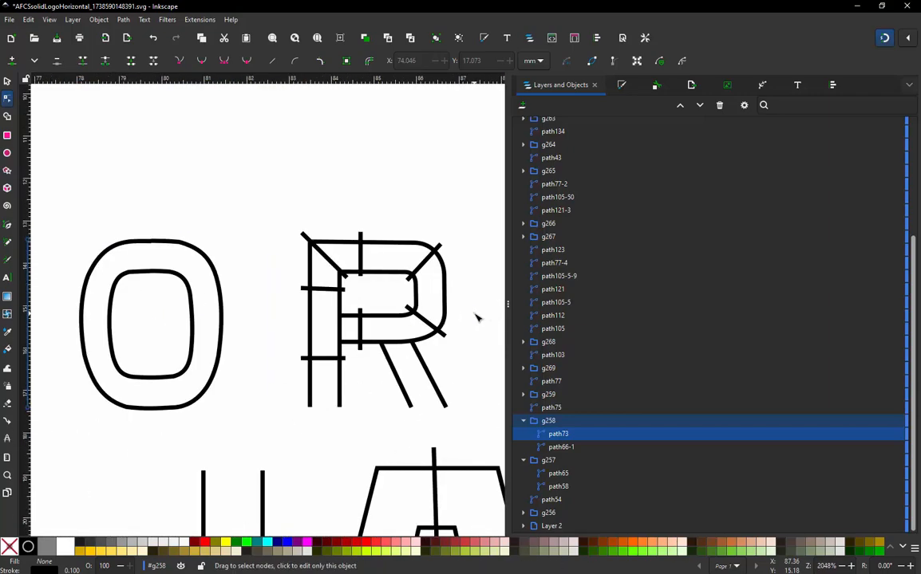
{"action": "scroll", "coordinate": [294, 231], "scroll_direction": "down", "scroll_amount": 4}
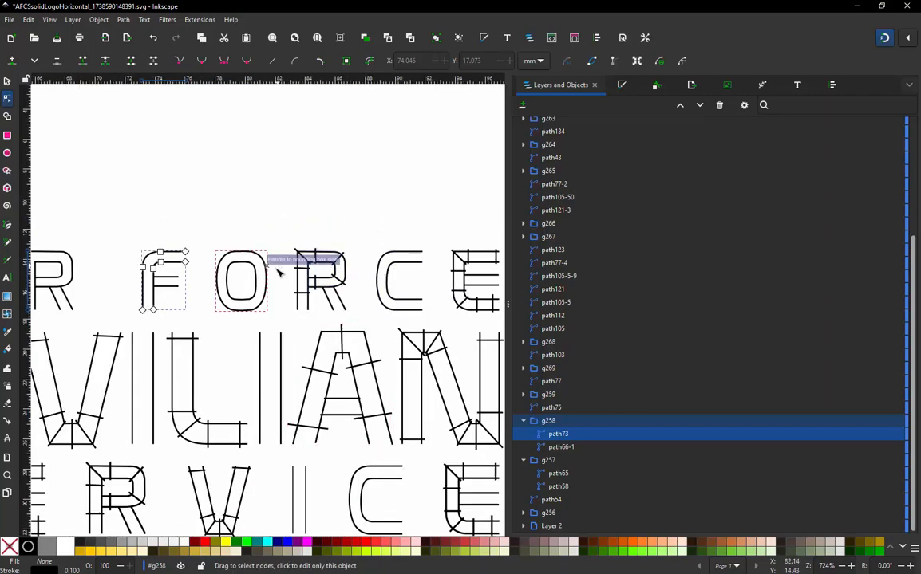
{"action": "scroll", "coordinate": [306, 274], "scroll_direction": "down", "scroll_amount": 1}
{"action": "scroll", "coordinate": [306, 273], "scroll_direction": "up", "scroll_amount": 3}
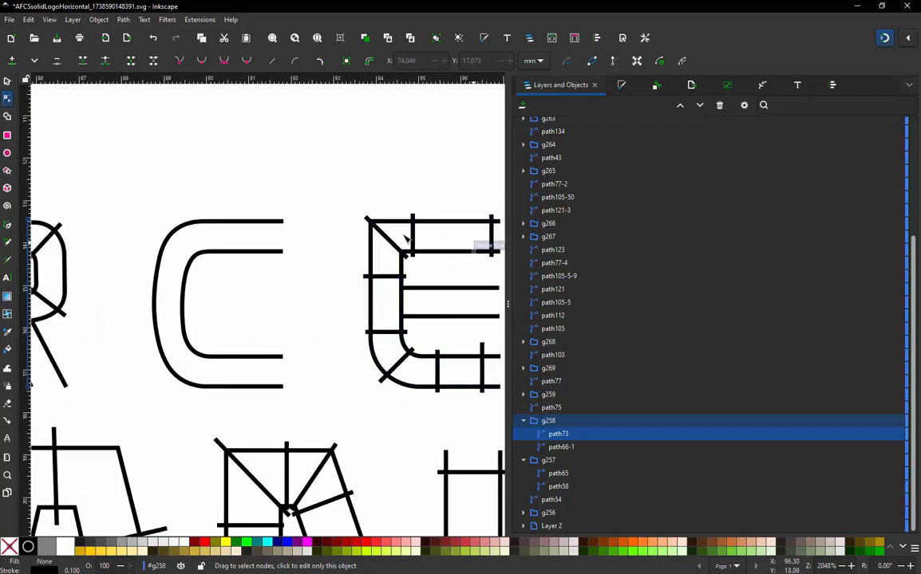
{"action": "scroll", "coordinate": [271, 251], "scroll_direction": "down", "scroll_amount": 2}
{"action": "scroll", "coordinate": [196, 239], "scroll_direction": "up", "scroll_amount": 4}
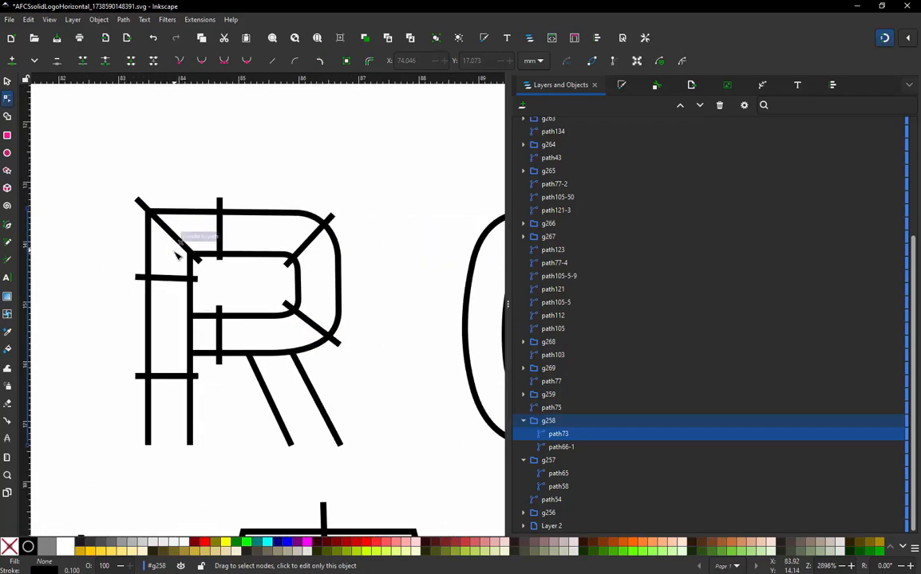
{"action": "left_click", "coordinate": [137, 200]}
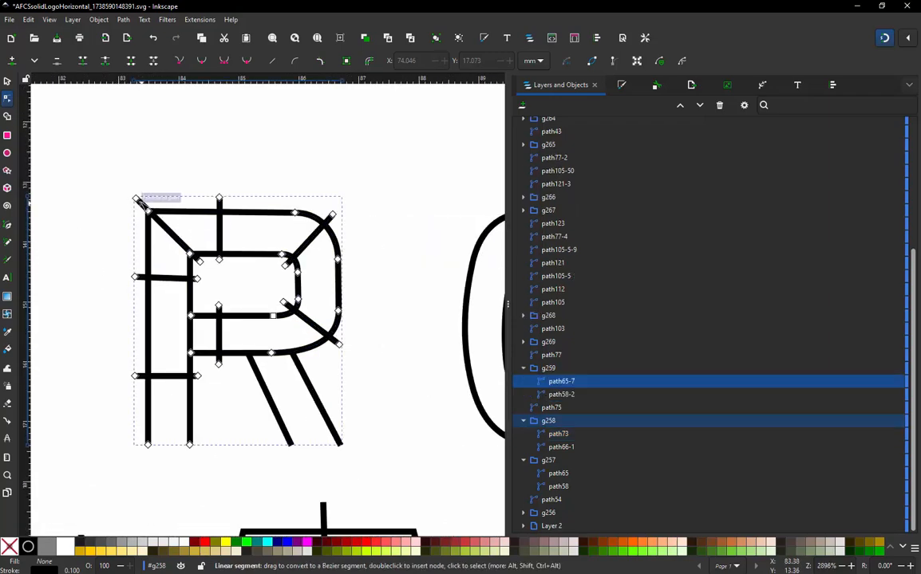
{"action": "left_click", "coordinate": [136, 199]}
{"action": "left_click", "coordinate": [136, 200]}
{"action": "key", "text": "Delete"}
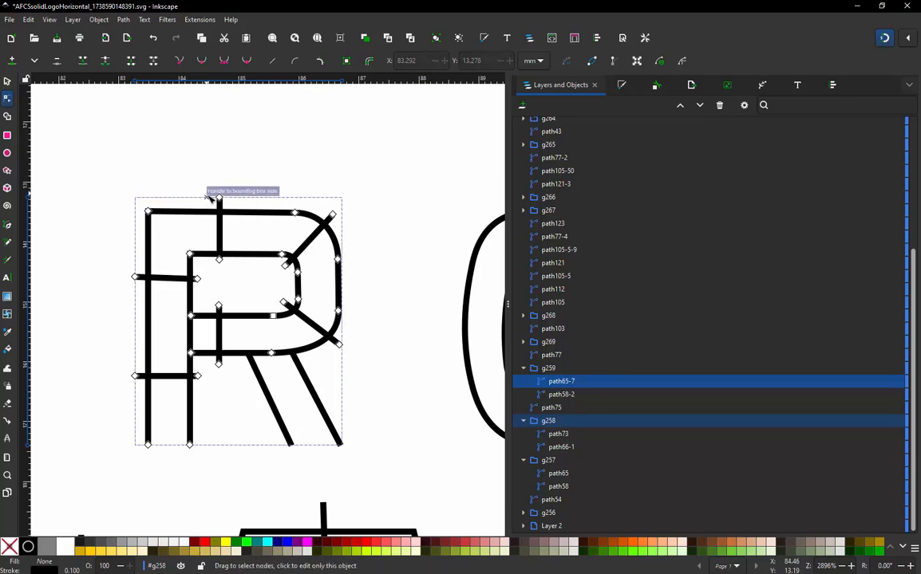
{"action": "left_click", "coordinate": [219, 198]}
{"action": "key", "text": "Delete"}
- Delete the two diagonal rungs on the bowl's curves and the lower bowl rung from path65-7
{"action": "left_click", "coordinate": [333, 216]}
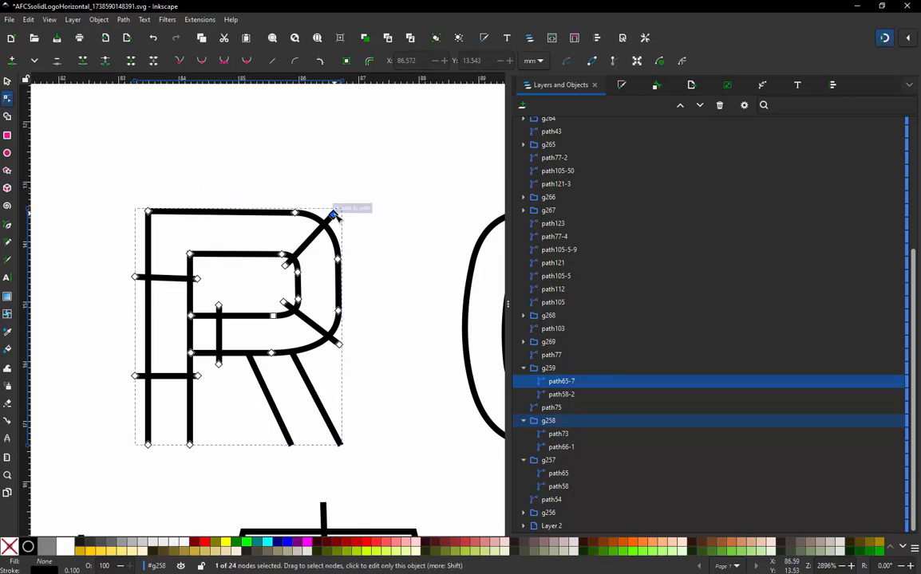
{"action": "key", "text": "Delete"}
{"action": "left_click", "coordinate": [339, 343]}
{"action": "key", "text": "Delete"}
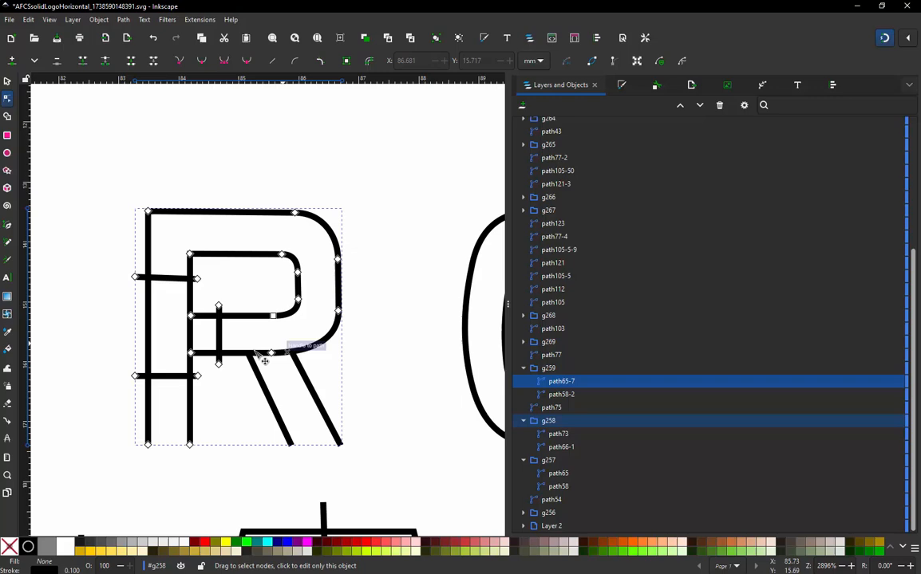
{"action": "left_click", "coordinate": [219, 364]}
{"action": "key", "text": "Delete"}
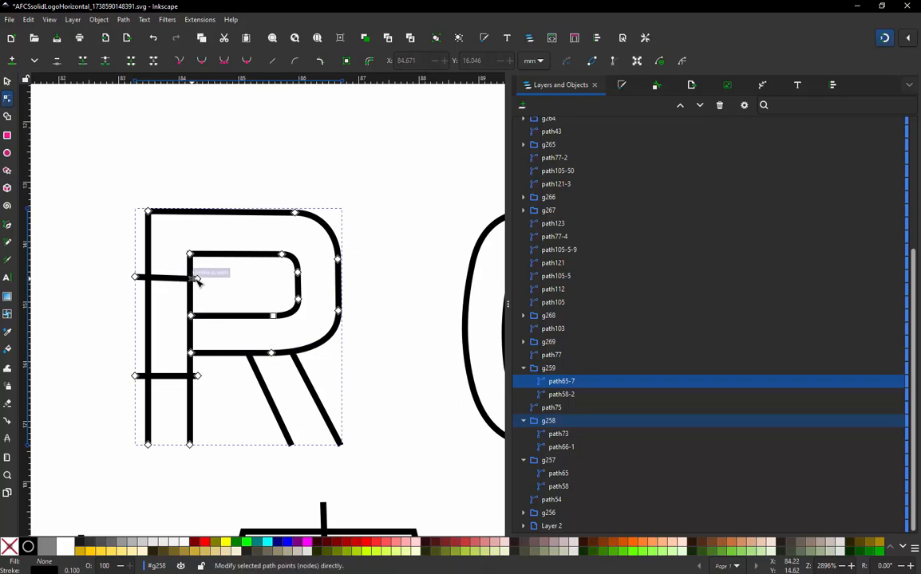
- Delete both stem rungs from path65-7, leaving only its two rails, and deselect the path
{"action": "left_click", "coordinate": [197, 277]}
{"action": "key", "text": "Delete"}
{"action": "left_click", "coordinate": [197, 377]}
{"action": "key", "text": "Delete"}
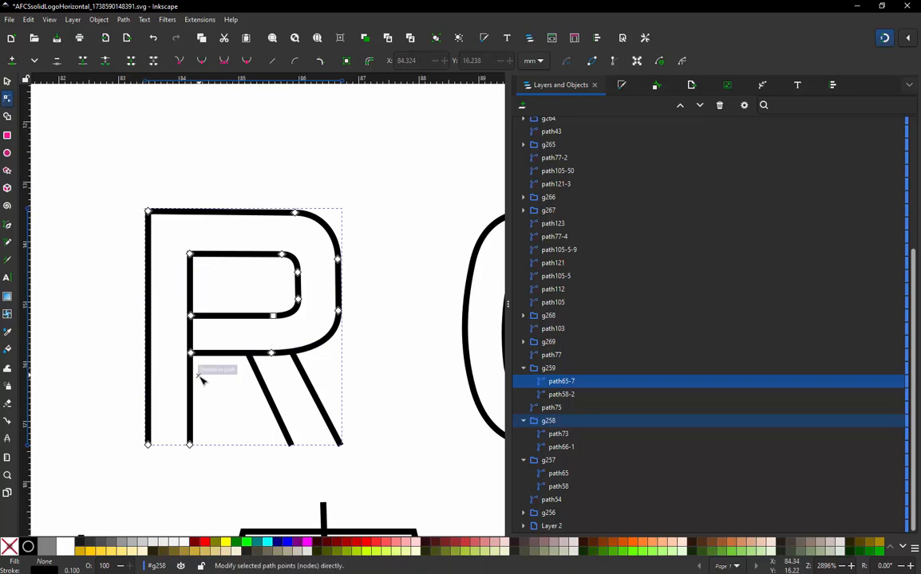
{"action": "scroll", "coordinate": [312, 314], "scroll_direction": "down", "scroll_amount": 3, "text": "ctrl"}
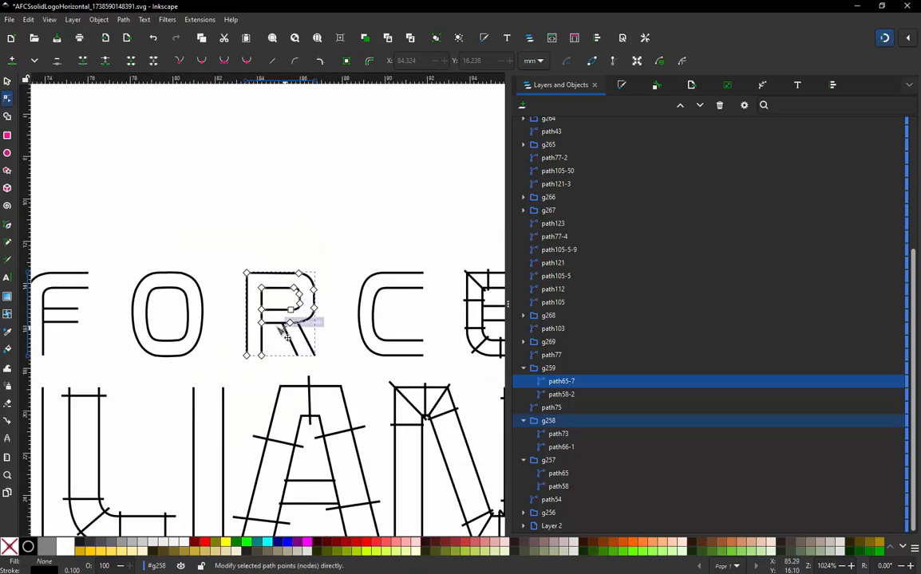
{"action": "left_click", "coordinate": [7, 82]}
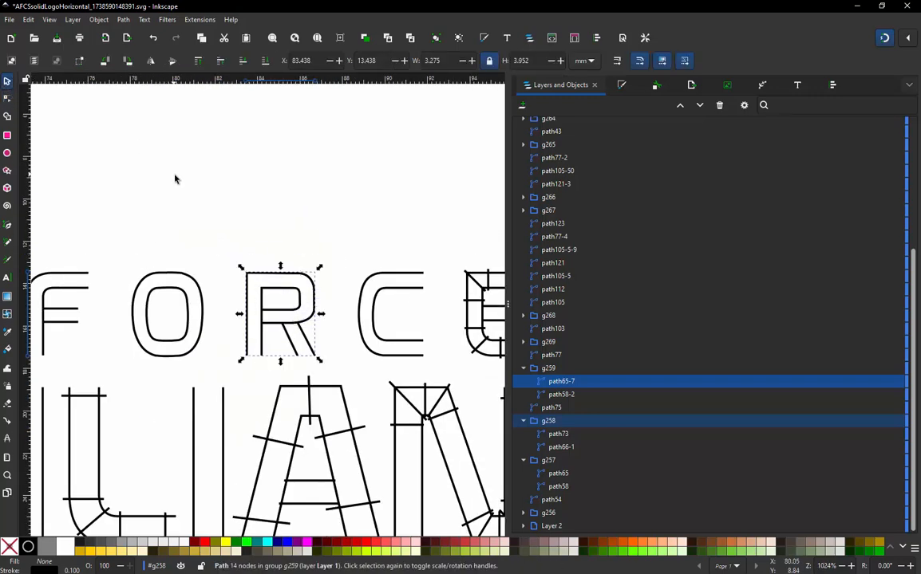
{"action": "left_click", "coordinate": [226, 233]}
- Delete the two top-arm rungs, the upper corner rung and both stem rungs from path89, the main satin column of the E in FORCE
{"action": "scroll", "coordinate": [229, 271], "scroll_direction": "down", "scroll_amount": 4, "text": "ctrl"}
{"action": "scroll", "coordinate": [128, 300], "scroll_direction": "up", "scroll_amount": 3, "text": "ctrl"}
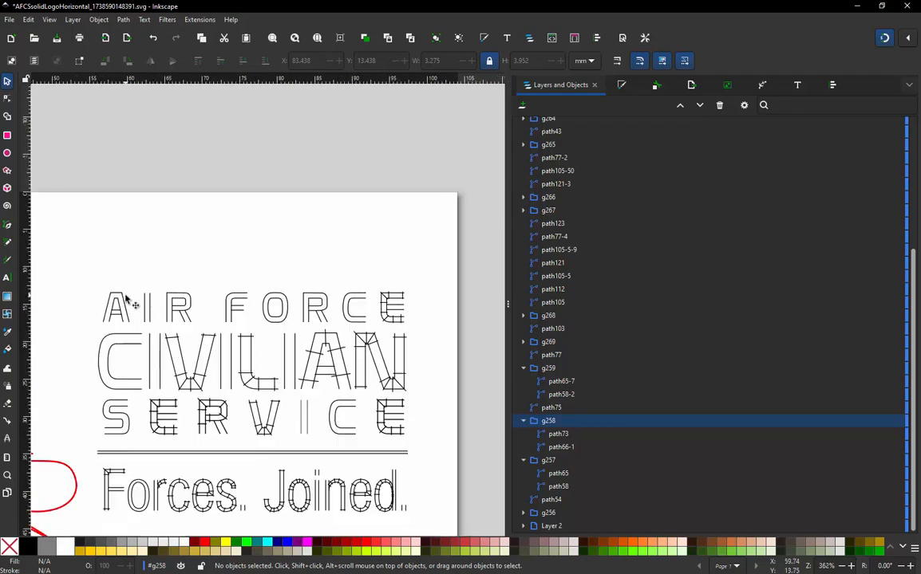
{"action": "scroll", "coordinate": [249, 313], "scroll_direction": "down", "scroll_amount": 2, "text": "ctrl"}
{"action": "scroll", "coordinate": [435, 279], "scroll_direction": "up", "scroll_amount": 3, "text": "ctrl"}
{"action": "scroll", "coordinate": [436, 279], "scroll_direction": "up", "scroll_amount": 2, "text": "ctrl"}
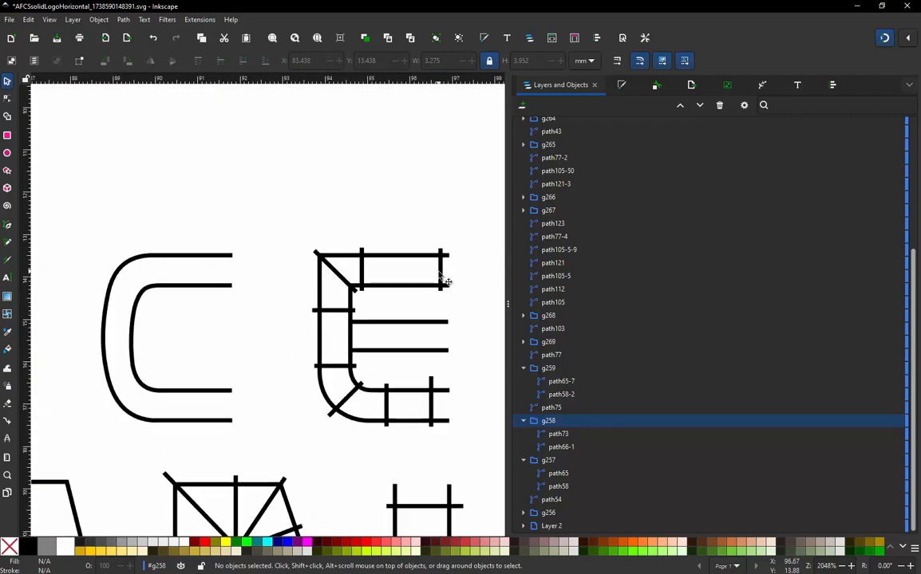
{"action": "left_click", "coordinate": [444, 281]}
{"action": "double_click", "coordinate": [447, 261]}
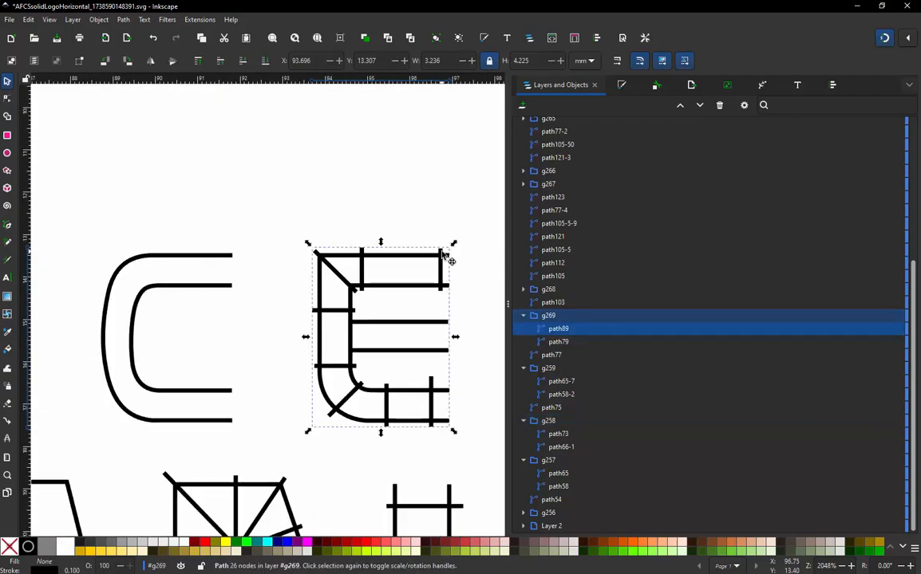
{"action": "double_click", "coordinate": [444, 255]}
{"action": "left_click", "coordinate": [440, 250]}
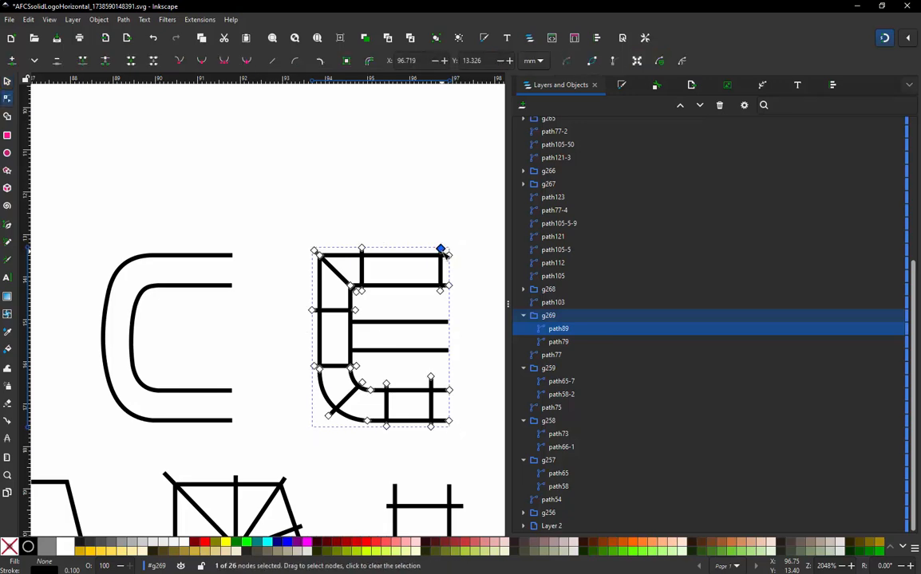
{"action": "left_click_drag", "start_coordinate": [441, 250], "coordinate": [317, 367]}
- Delete the lower curve's diagonal rung and the two lower-arm rungs from path89, leaving only its two rails, and deselect the path
{"action": "left_click", "coordinate": [328, 415]}
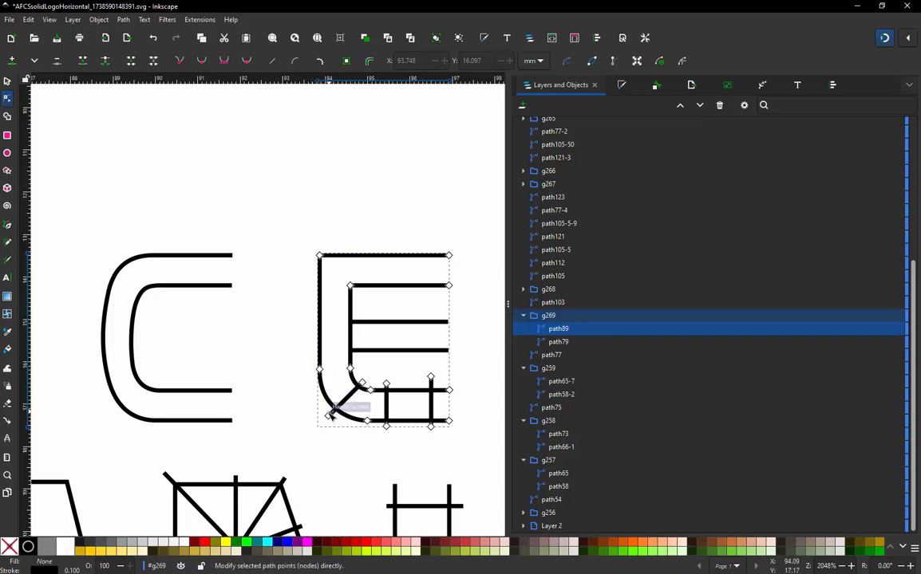
{"action": "left_click_drag", "start_coordinate": [370, 415], "coordinate": [388, 426]}
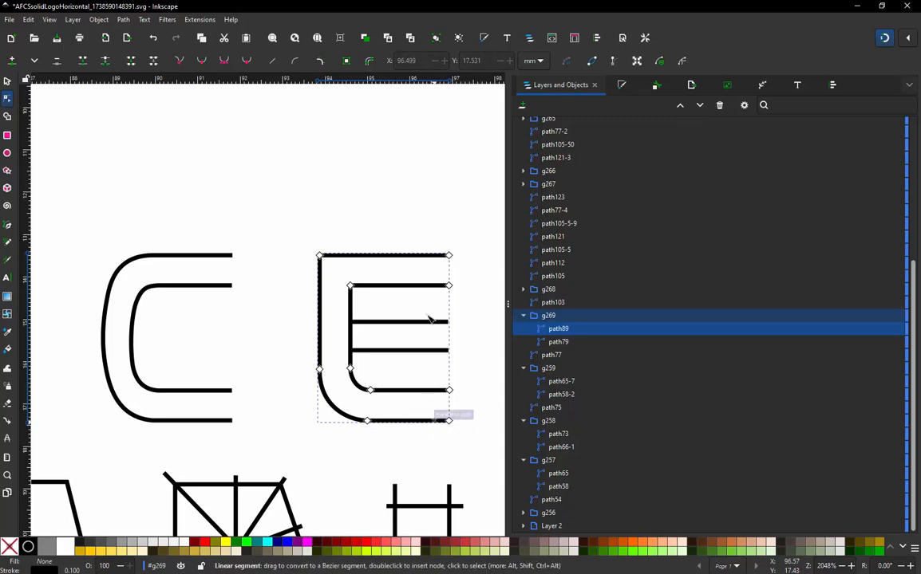
{"action": "scroll", "coordinate": [375, 238], "scroll_direction": "down", "scroll_amount": 2}
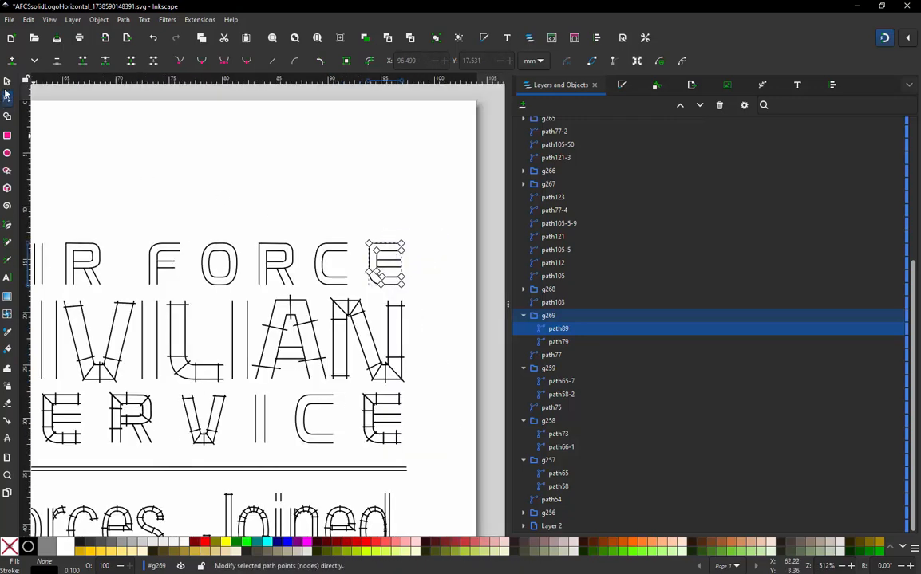
{"action": "left_click", "coordinate": [6, 83]}
{"action": "left_click", "coordinate": [322, 210]}
{"action": "scroll", "coordinate": [408, 278], "scroll_direction": "down", "scroll_amount": 1}
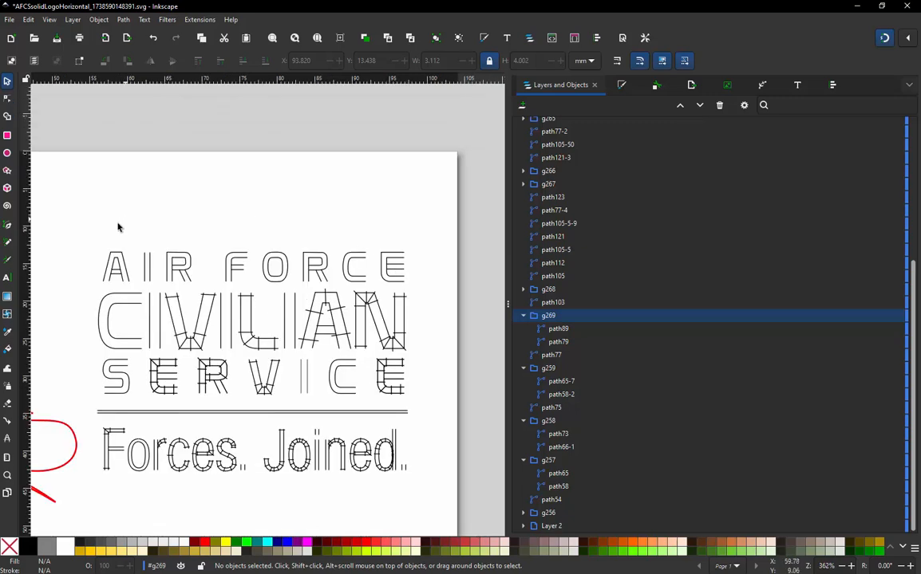
{"action": "left_click_drag", "start_coordinate": [76, 238], "coordinate": [440, 294]}
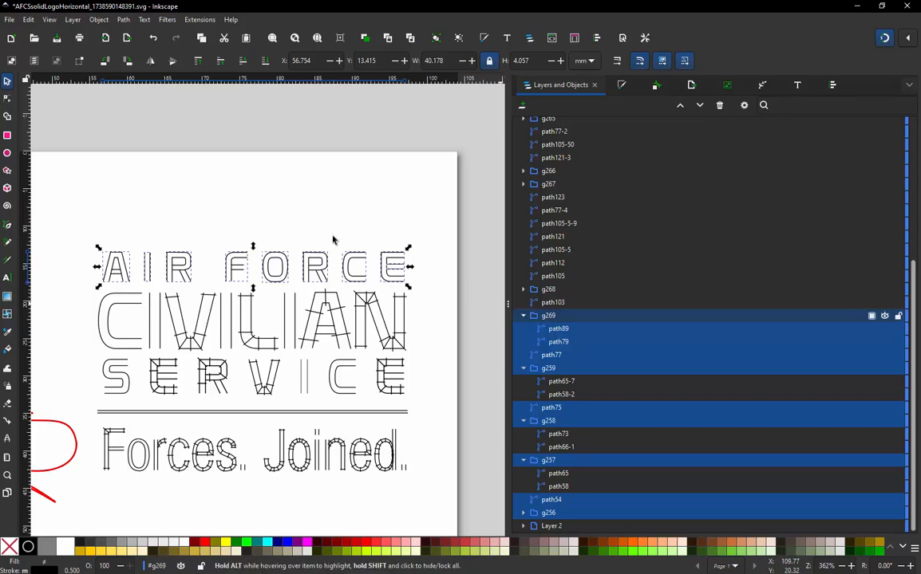
{"action": "left_click", "coordinate": [212, 192]}
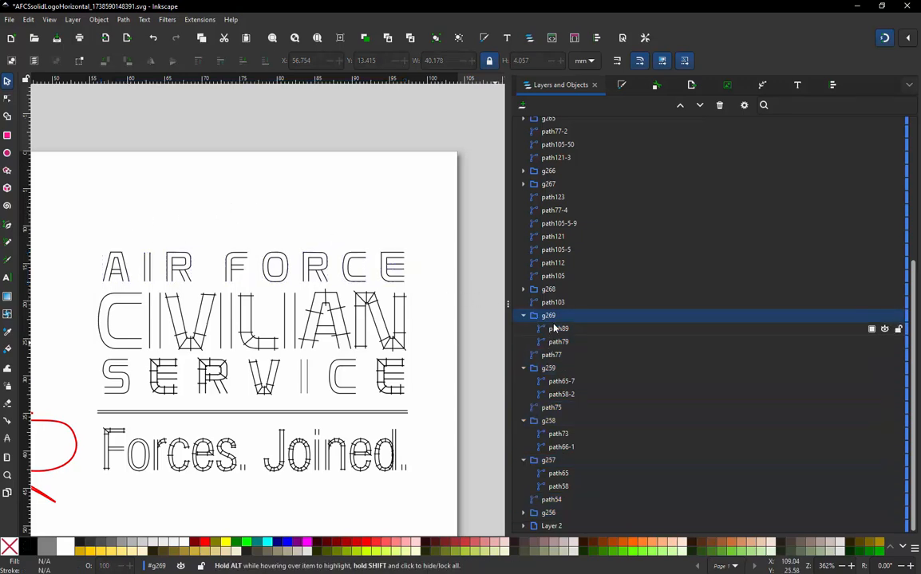
{"action": "left_click_drag", "start_coordinate": [88, 233], "coordinate": [431, 289]}
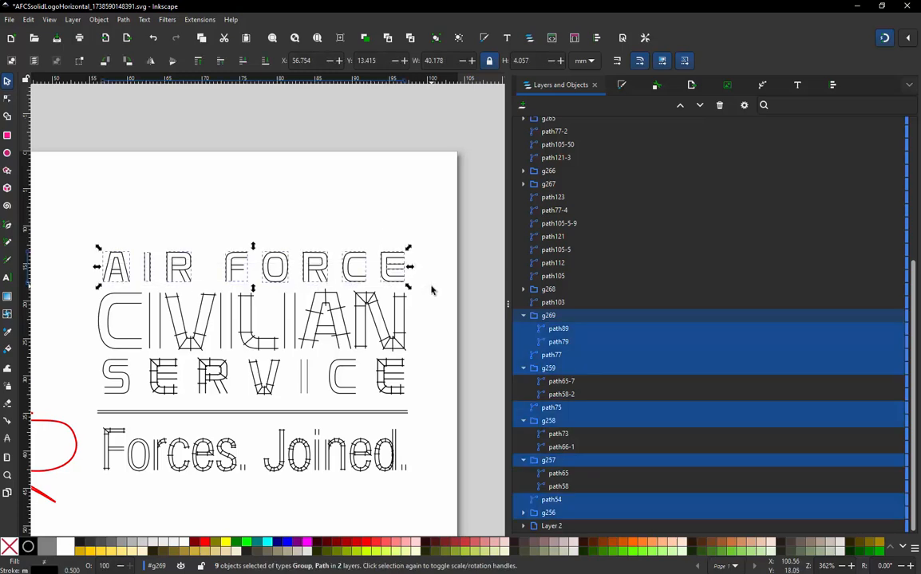
{"action": "key", "text": "ctrl"}
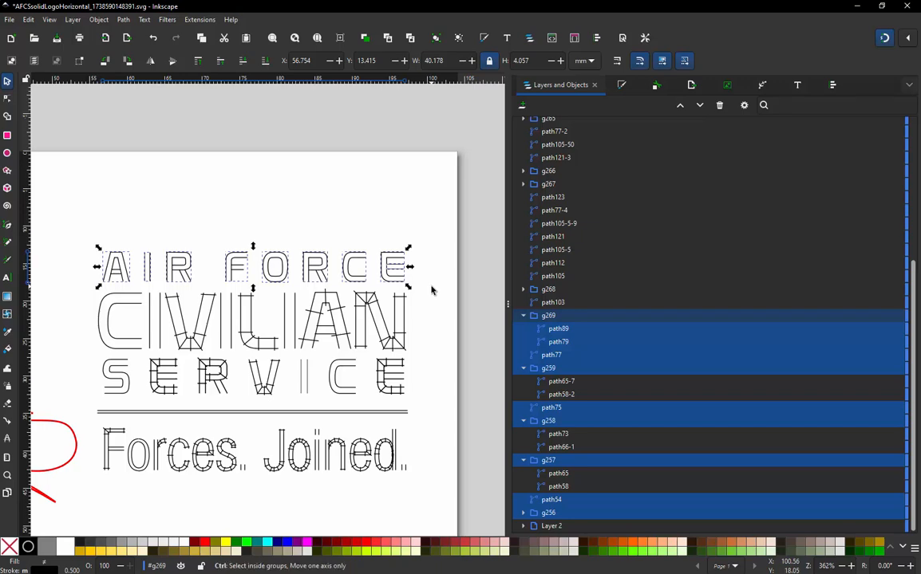
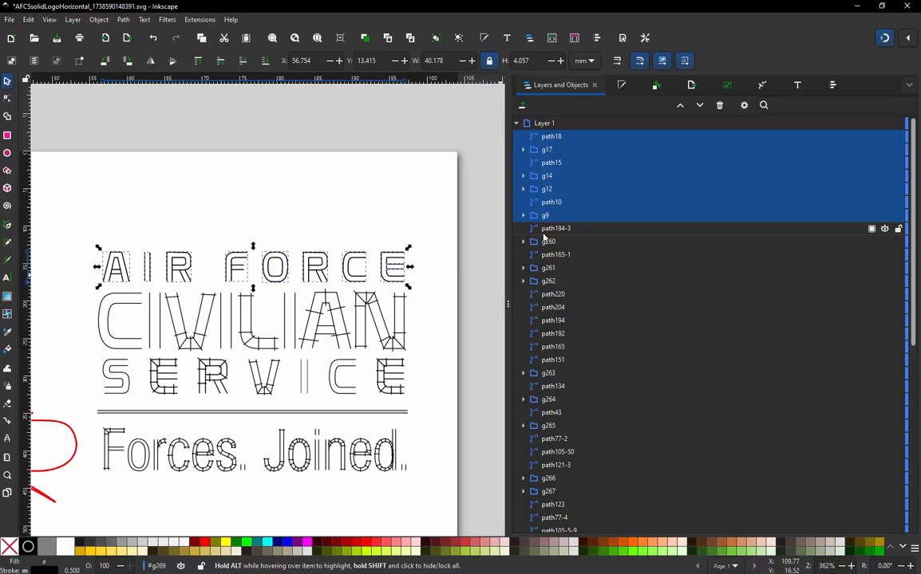
{"action": "key", "text": "Delete"}
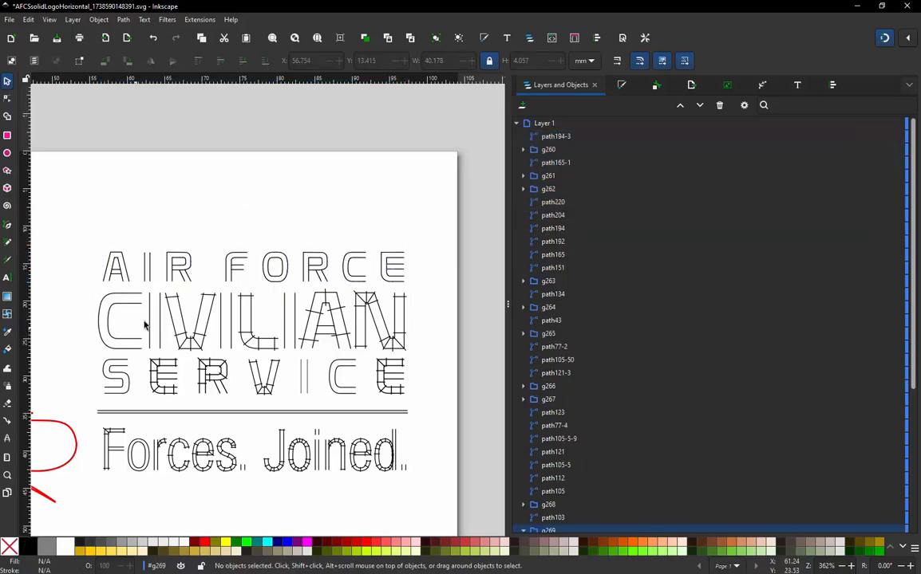
- Open path121, the satin column of the V in CIVILIAN, for node editing
{"action": "scroll", "coordinate": [144, 324], "scroll_direction": "up", "scroll_amount": 4}
{"action": "double_click", "coordinate": [178, 288]}
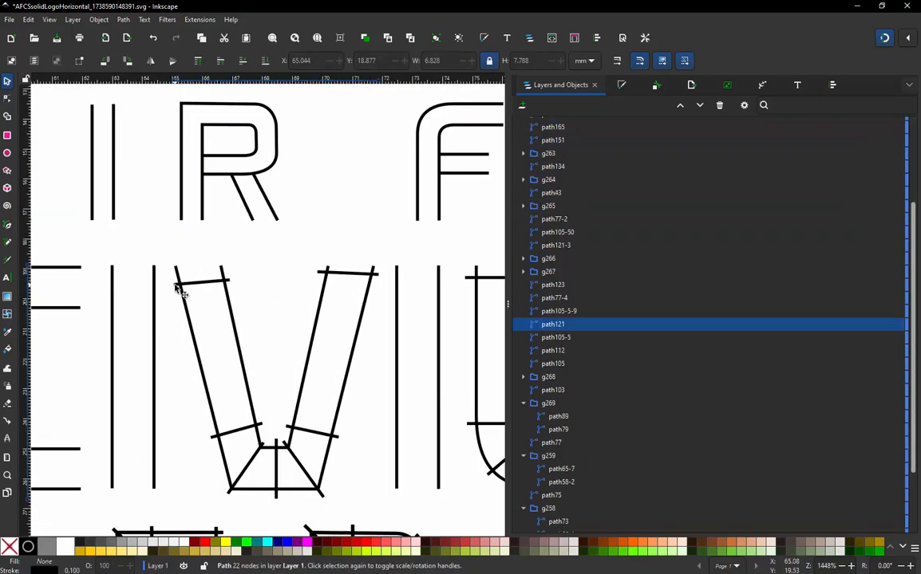
- Delete the short cross lines on the left leg of the V in CIVILIAN and the diagonal at its bottom-left corner
{"action": "left_click", "coordinate": [175, 285]}
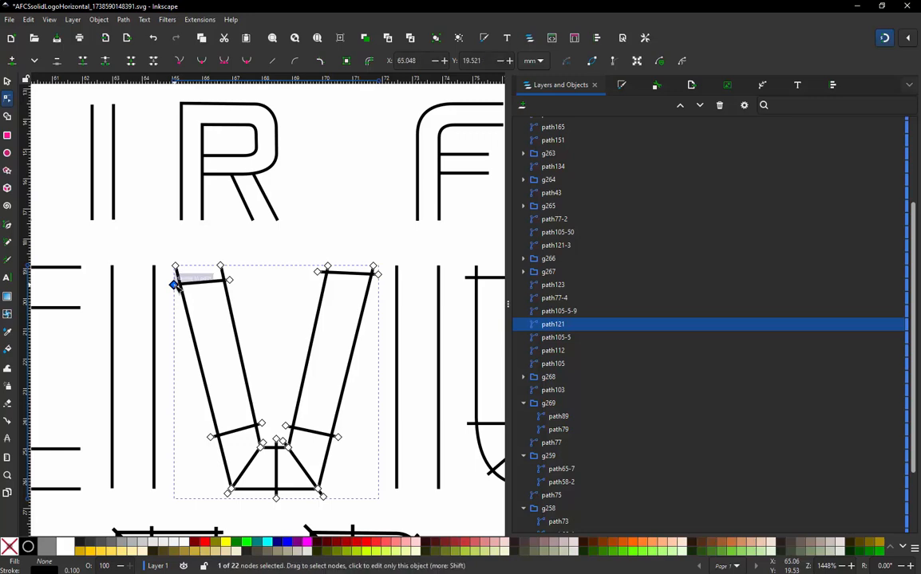
{"action": "key", "text": "Delete"}
{"action": "left_click", "coordinate": [211, 437]}
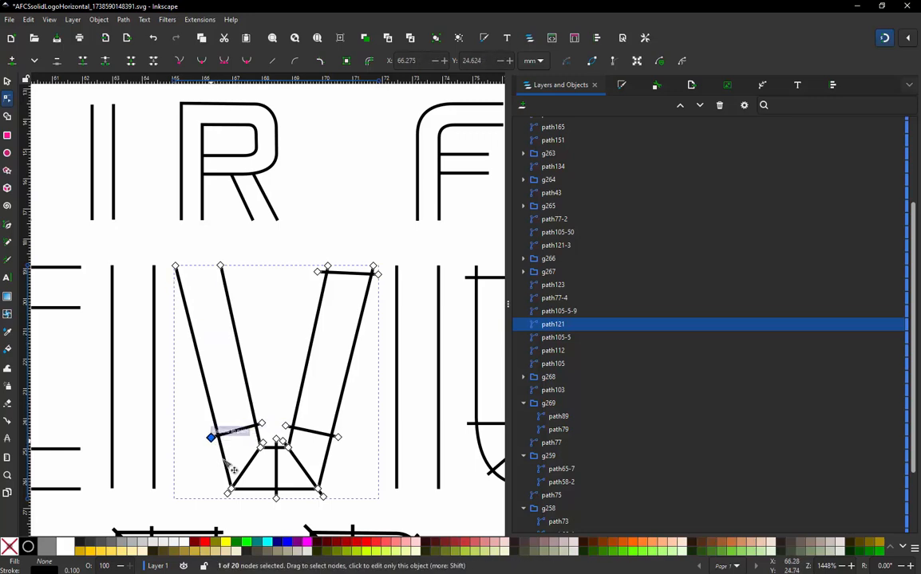
{"action": "key", "text": "Delete"}
{"action": "left_click", "coordinate": [228, 494]}
{"action": "key", "text": "Delete"}
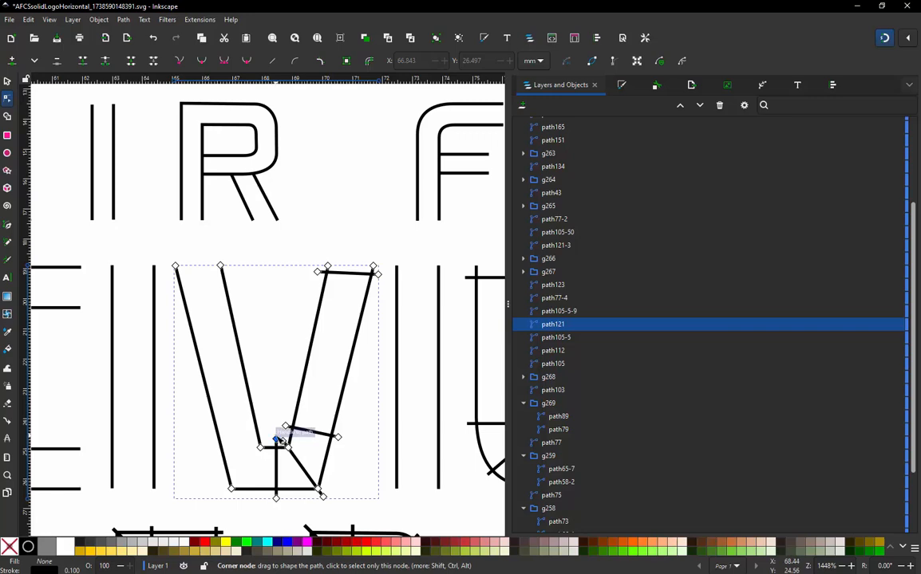
- Delete the V's bottom centre line, bottom-right corner diagonal and the cross lines on its right leg
{"action": "key", "text": "Delete"}
{"action": "left_click", "coordinate": [282, 441]}
{"action": "key", "text": "Delete"}
{"action": "left_click", "coordinate": [286, 426]}
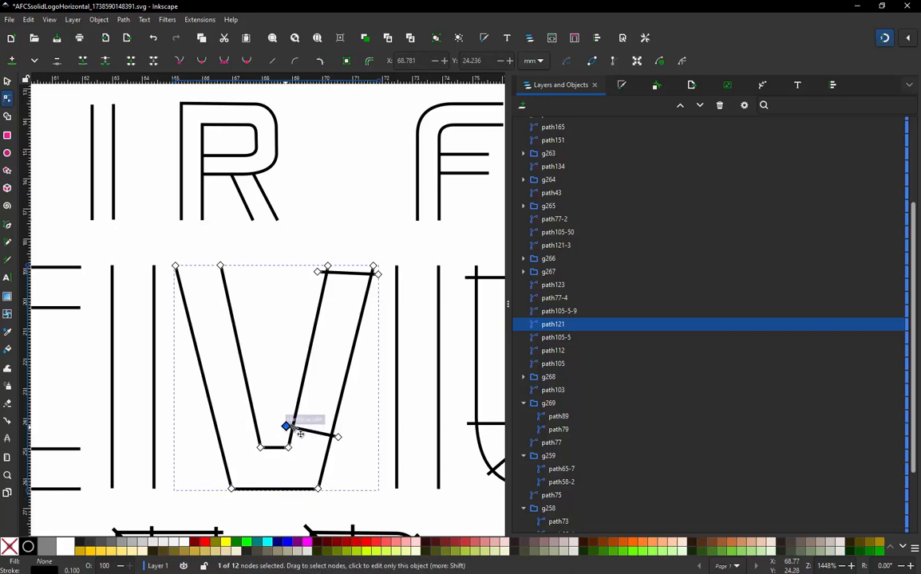
{"action": "key", "text": "Delete"}
- Delete the cross line at the top of the stem of the L in CIVILIAN
{"action": "scroll", "coordinate": [257, 308], "scroll_direction": "down", "scroll_amount": 3}
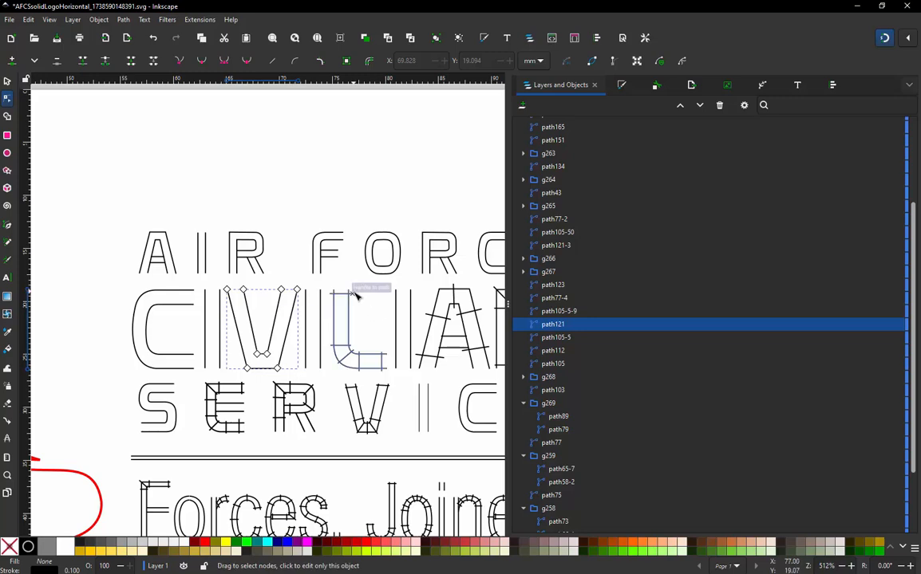
{"action": "left_click", "coordinate": [351, 292]}
{"action": "left_click", "coordinate": [351, 292]}
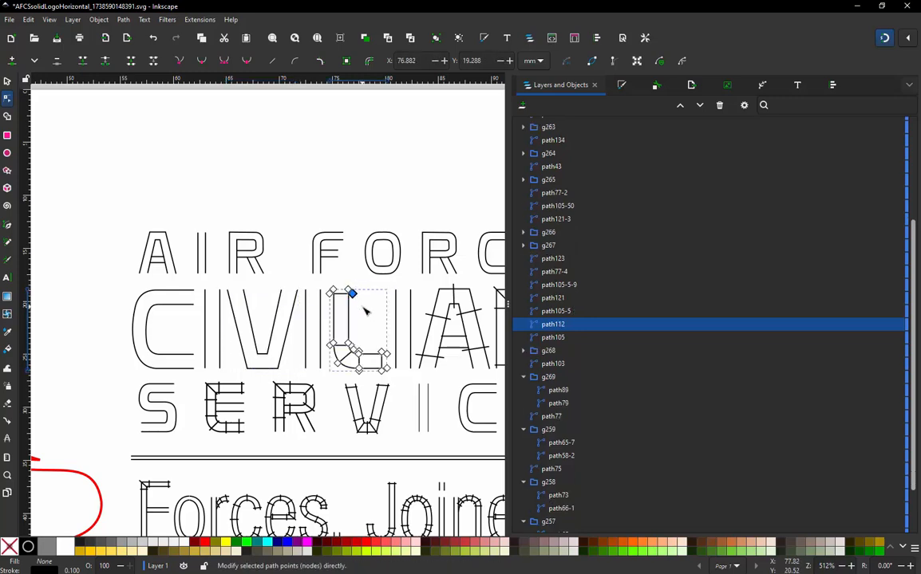
{"action": "left_click", "coordinate": [364, 308]}
{"action": "left_click", "coordinate": [352, 294]}
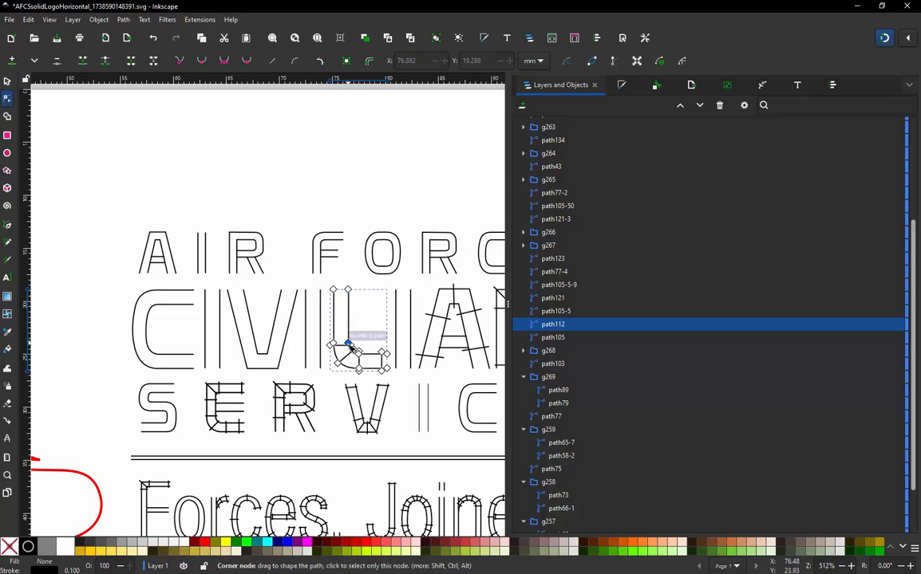
- Delete the two vertical cross lines on the L's horizontal foot
{"action": "left_click", "coordinate": [379, 371]}
{"action": "scroll", "coordinate": [384, 361], "scroll_direction": "up", "scroll_amount": 2}
{"action": "scroll", "coordinate": [359, 335], "scroll_direction": "up", "scroll_amount": 2}
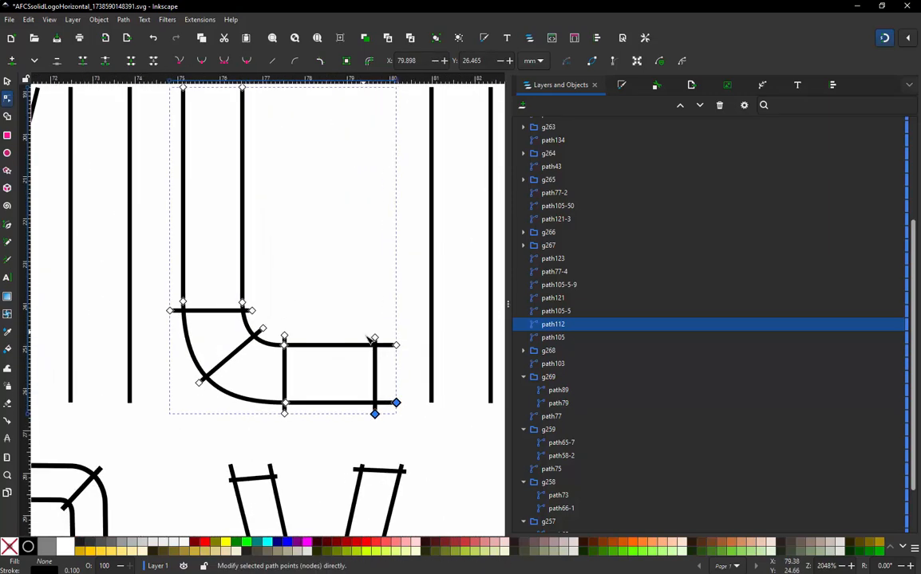
{"action": "left_click", "coordinate": [375, 414]}
{"action": "key", "text": "Delete"}
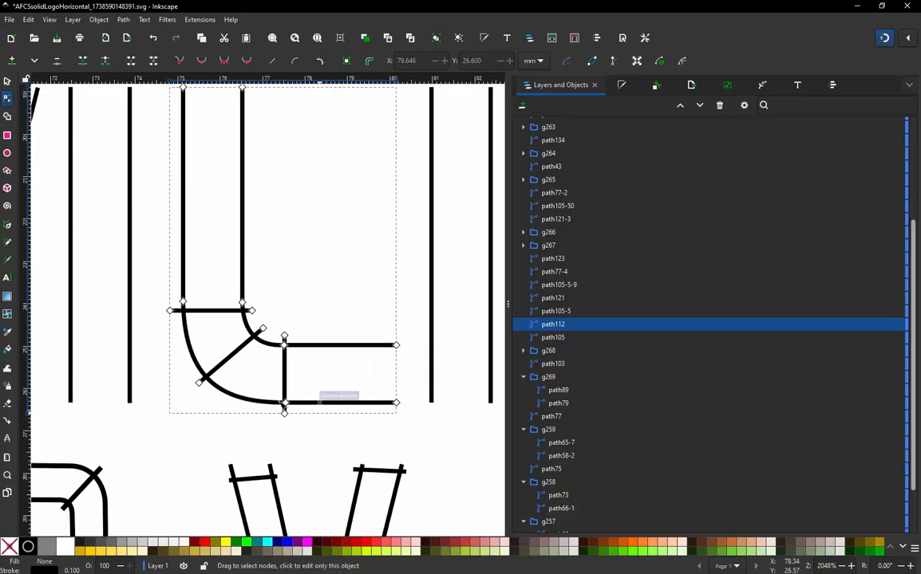
{"action": "left_click", "coordinate": [284, 413]}
{"action": "key", "text": "Delete"}
- Delete the diagonal line across the L's curved corner and the cross line at the stem's lower end
{"action": "left_click", "coordinate": [200, 383]}
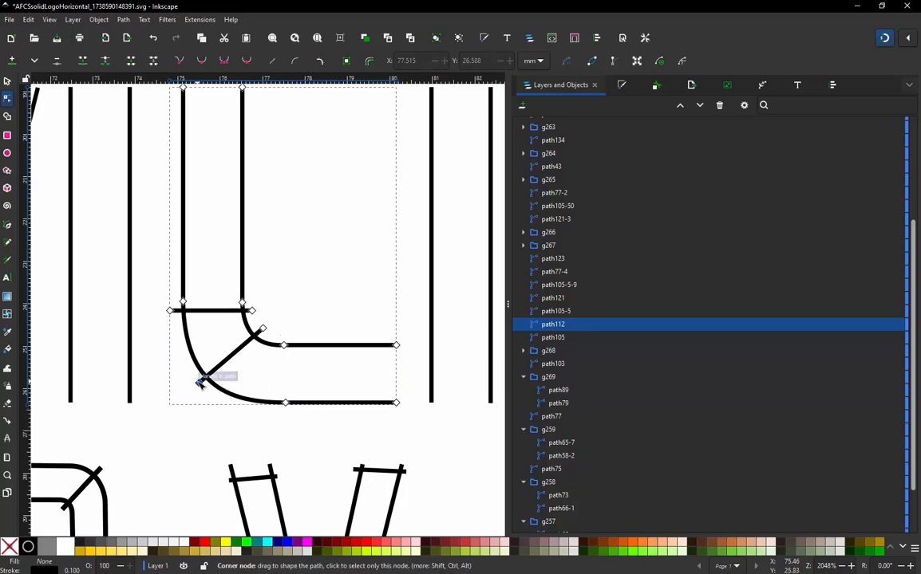
{"action": "key", "text": "Delete"}
{"action": "left_click", "coordinate": [170, 311]}
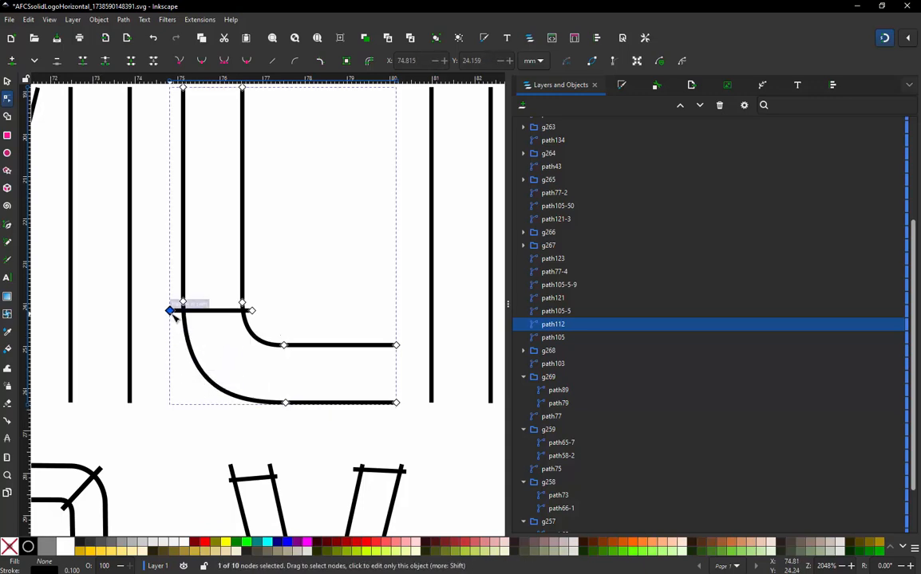
{"action": "key", "text": "Delete"}
- Delete the vertical line through the apex of the second A in CIVILIAN and the two cross lines on its left leg
{"action": "scroll", "coordinate": [265, 387], "scroll_direction": "down", "scroll_amount": 3}
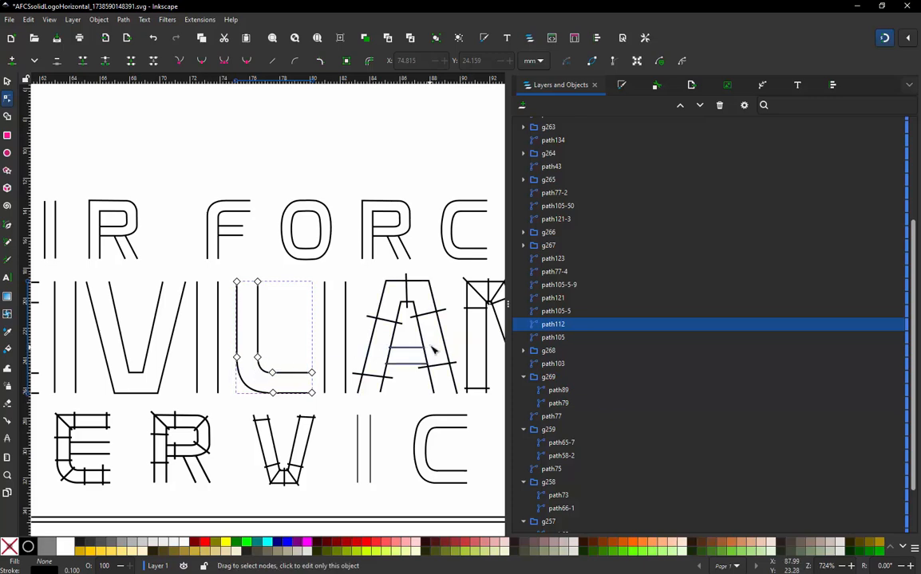
{"action": "scroll", "coordinate": [440, 336], "scroll_direction": "up", "scroll_amount": 3}
{"action": "left_click", "coordinate": [370, 223]}
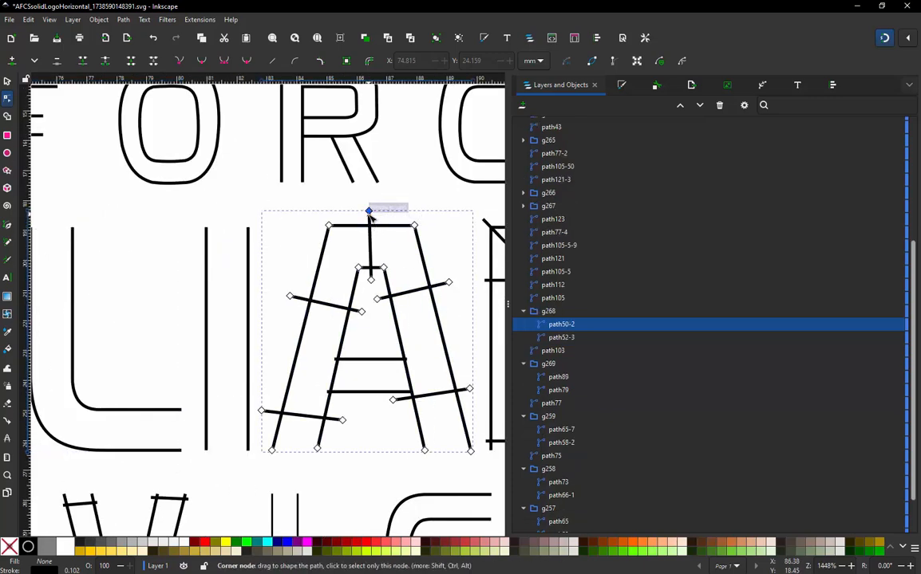
{"action": "left_click", "coordinate": [369, 212]}
{"action": "key", "text": "Delete"}
{"action": "left_click", "coordinate": [290, 296]}
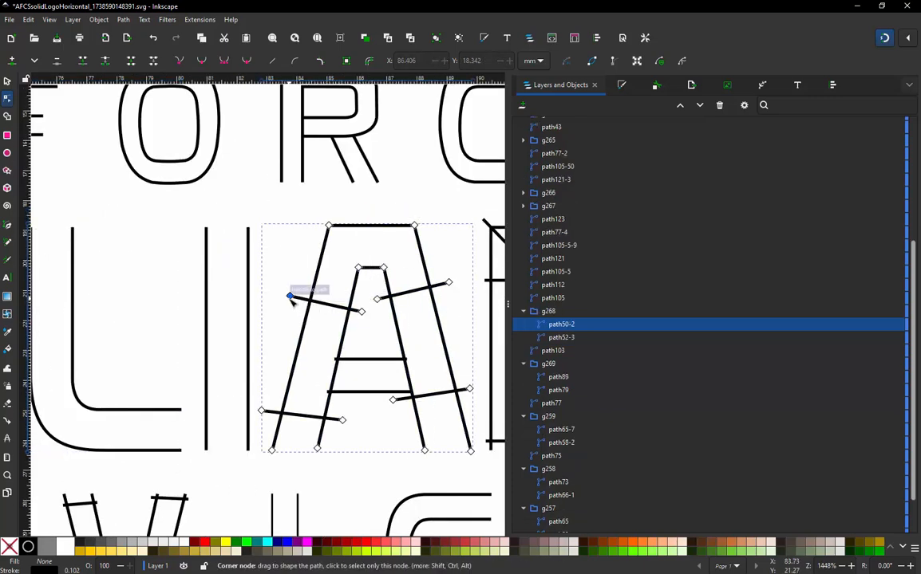
{"action": "key", "text": "Delete"}
{"action": "key", "text": "Delete"}
- Delete the two cross lines on the A's right leg, keeping its crossbar
{"action": "left_click", "coordinate": [392, 400]}
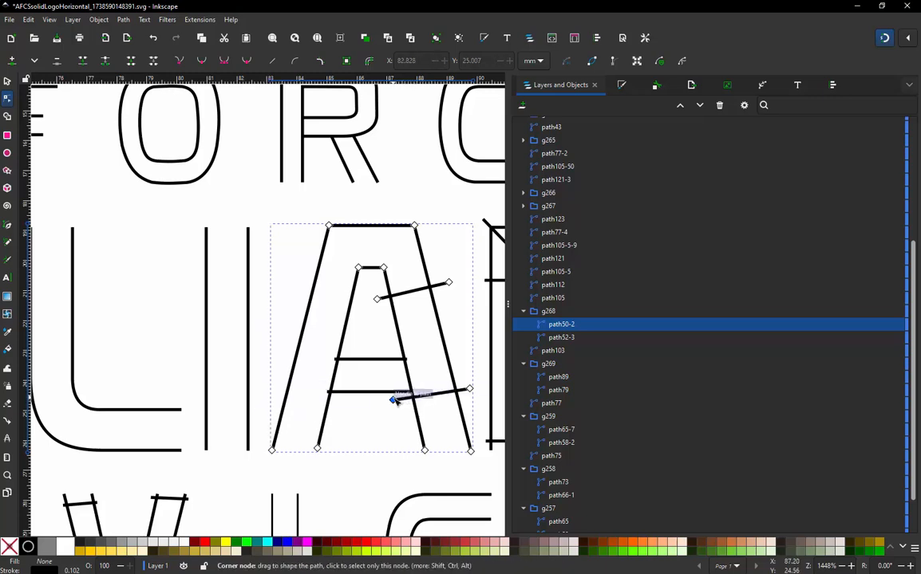
{"action": "key", "text": "Delete"}
{"action": "left_click", "coordinate": [377, 298]}
{"action": "key", "text": "Delete"}
- Delete the N's top-left corner diagonal, the vertical line beside it and the upper cross line on the left stem
{"action": "scroll", "coordinate": [207, 335], "scroll_direction": "down", "scroll_amount": 2}
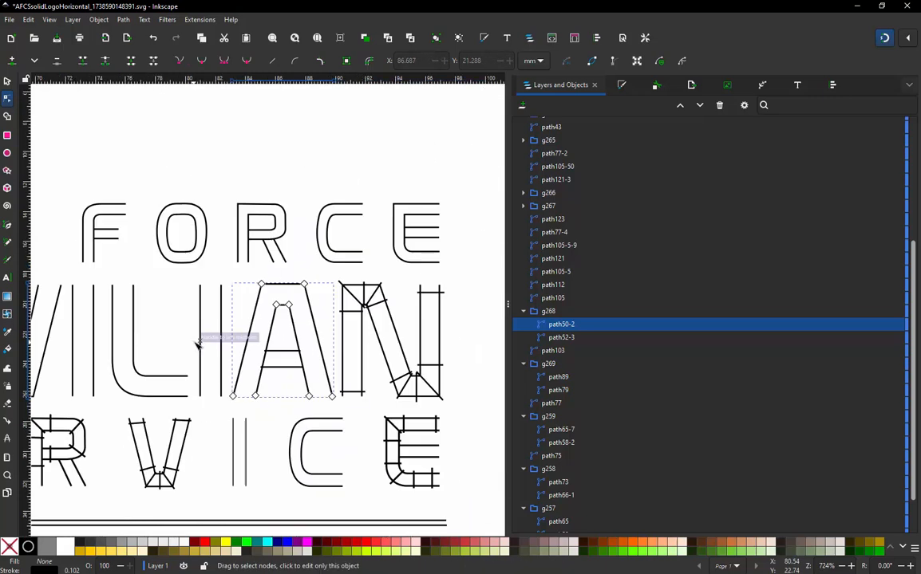
{"action": "scroll", "coordinate": [370, 293], "scroll_direction": "up", "scroll_amount": 1}
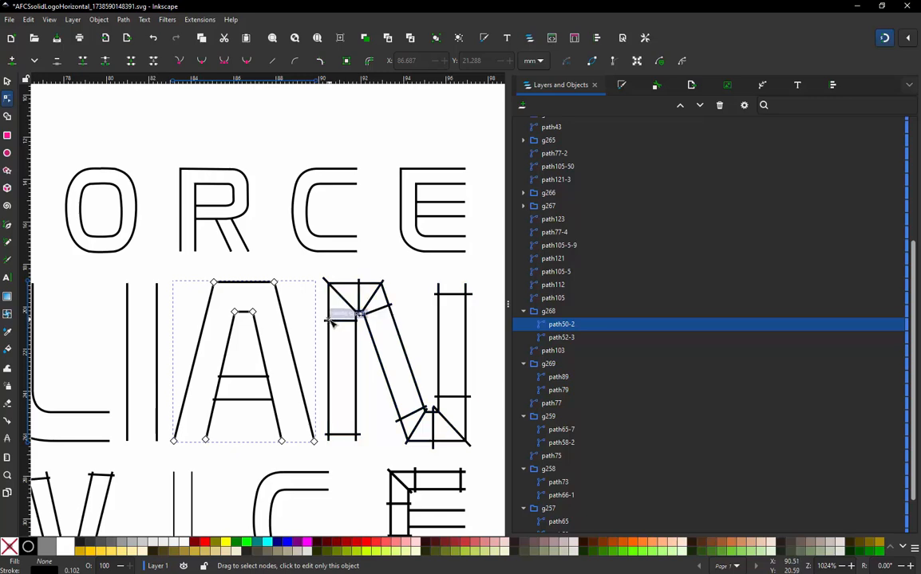
{"action": "left_click", "coordinate": [327, 278]}
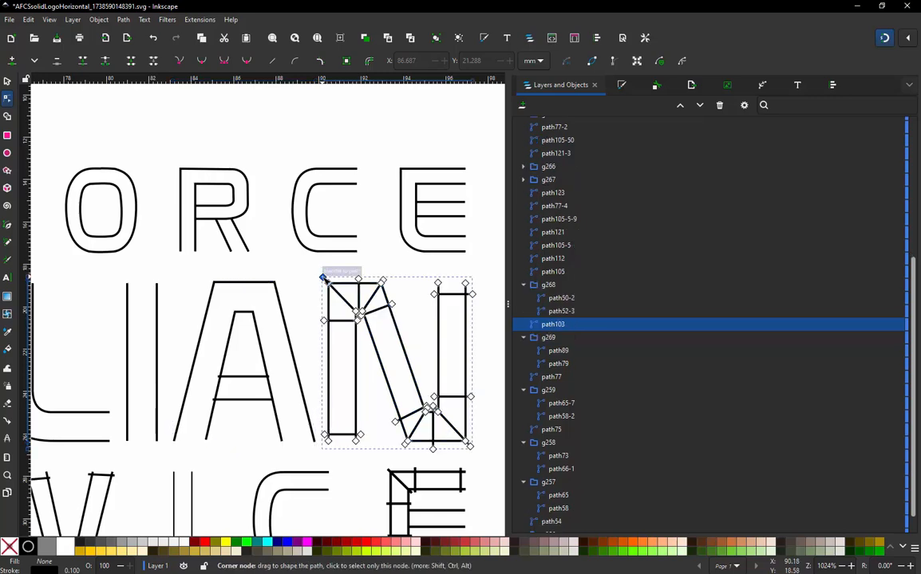
{"action": "left_click", "coordinate": [322, 278]}
{"action": "left_click_drag", "start_coordinate": [322, 277], "coordinate": [359, 279]}
{"action": "left_click", "coordinate": [358, 280]}
{"action": "key", "text": "Delete"}
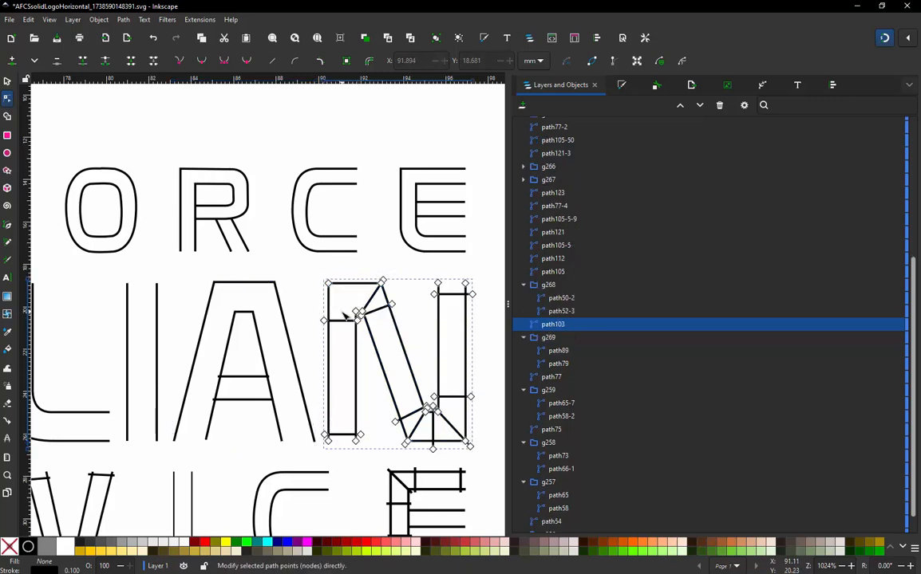
{"action": "left_click", "coordinate": [324, 320]}
{"action": "key", "text": "Delete"}
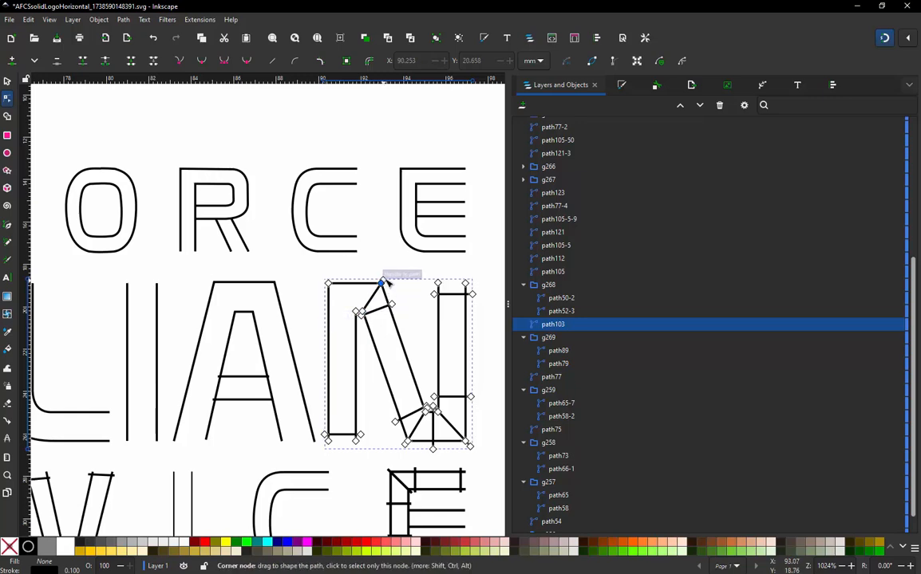
- Delete the line joining the N's upper inner and outer corners and the cross line at the top of its diagonal stroke
{"action": "scroll", "coordinate": [383, 280], "scroll_direction": "up", "scroll_amount": 3, "text": "ctrl"}
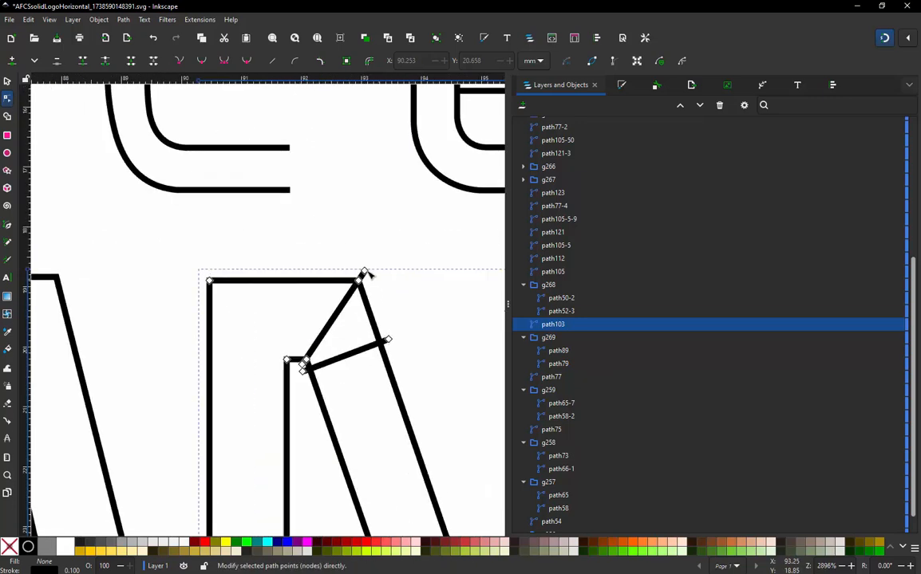
{"action": "key", "text": "Delete"}
{"action": "left_click", "coordinate": [387, 339]}
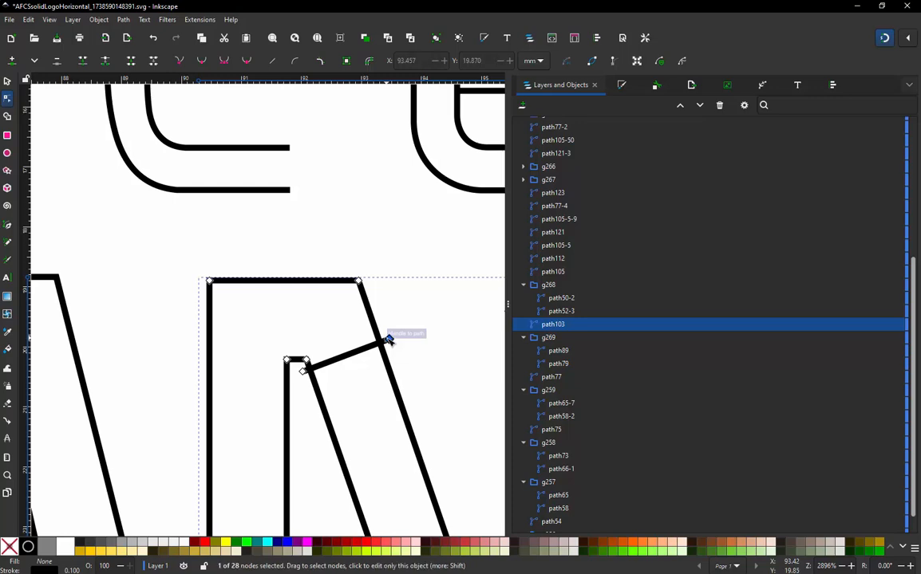
{"action": "key", "text": "Delete"}
- Delete the cross lines on the N's right stem and the diagonal at its bottom-right corner
{"action": "scroll", "coordinate": [206, 303], "scroll_direction": "down", "scroll_amount": 3, "text": "ctrl"}
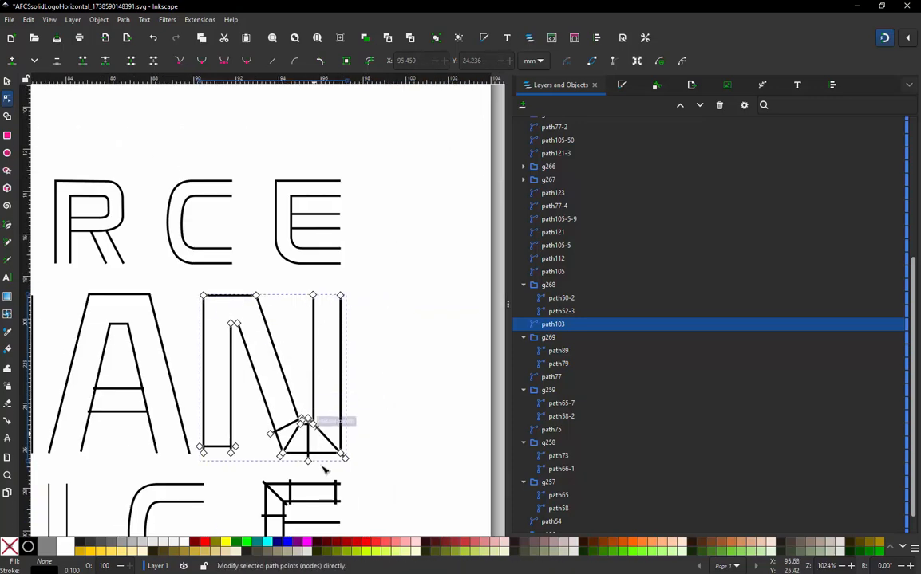
{"action": "scroll", "coordinate": [328, 470], "scroll_direction": "up", "scroll_amount": 2, "text": "ctrl"}
{"action": "left_click", "coordinate": [368, 444]}
{"action": "key", "text": "Delete"}
- Delete the N's bottom vertical line, bottom-left corner diagonal and the cross line at the lower end of the diagonal stroke
{"action": "left_click", "coordinate": [294, 452]}
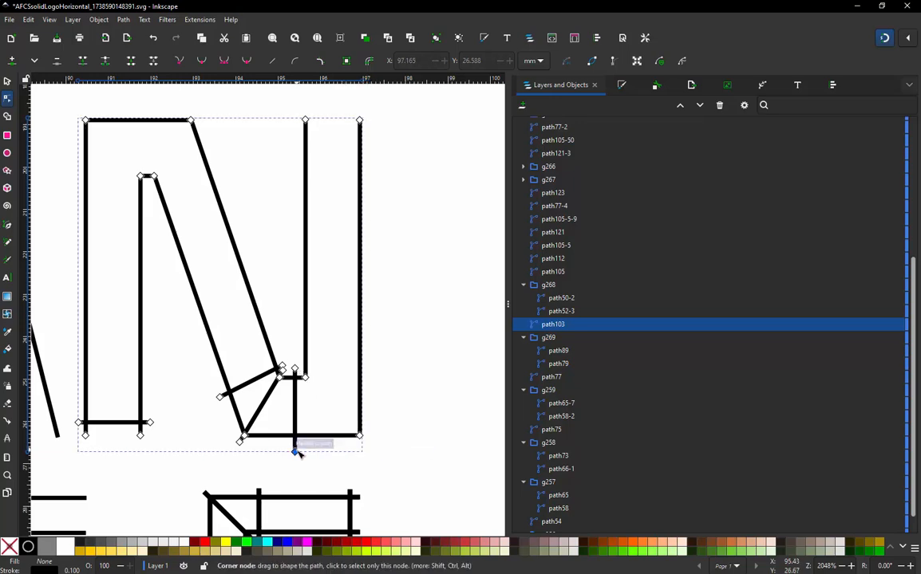
{"action": "key", "text": "Delete"}
{"action": "left_click", "coordinate": [239, 442]}
{"action": "key", "text": "Delete"}
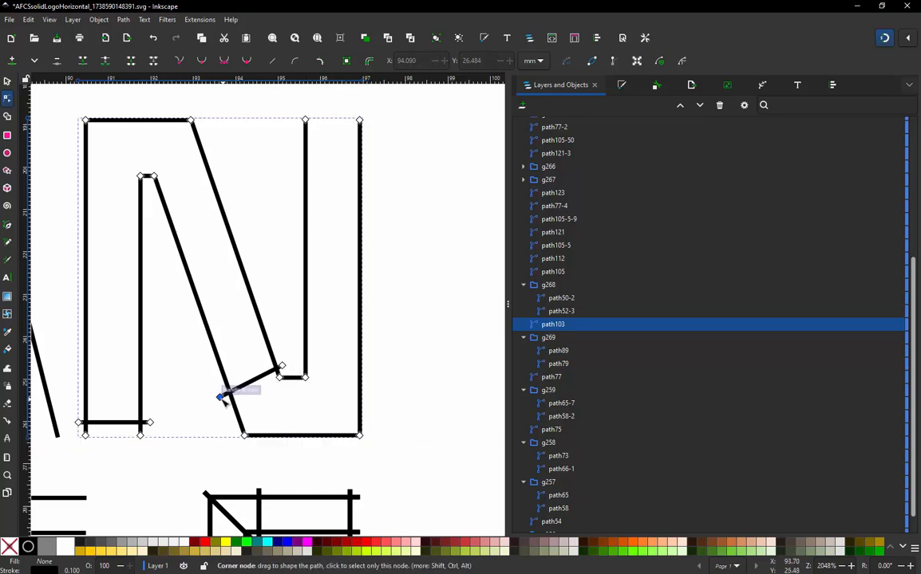
{"action": "key", "text": "Delete"}
- Delete the remaining cross line at the bottom of the N's left stem
{"action": "scroll", "coordinate": [329, 322], "scroll_direction": "down", "scroll_amount": 2, "text": "ctrl"}
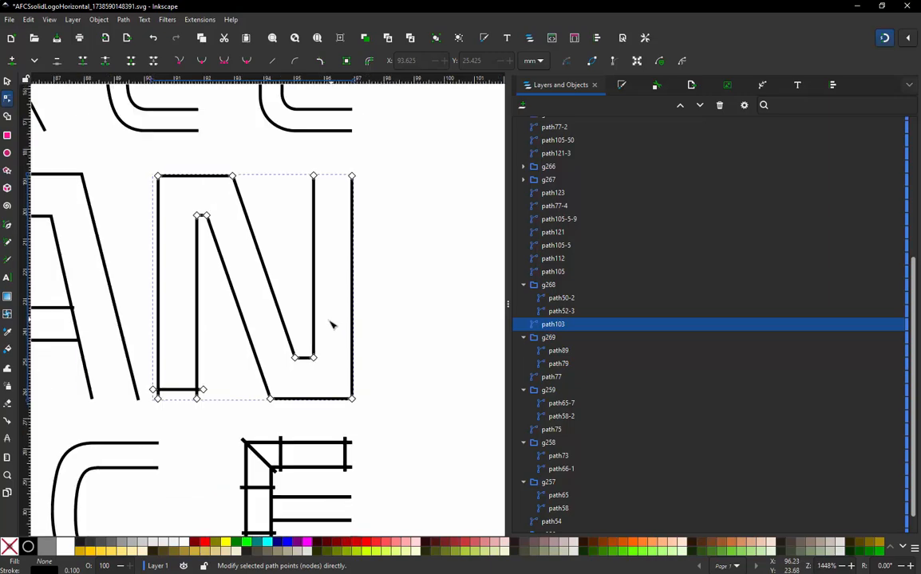
{"action": "scroll", "coordinate": [365, 323], "scroll_direction": "down", "scroll_amount": 3, "text": "ctrl"}
{"action": "scroll", "coordinate": [282, 370], "scroll_direction": "up", "scroll_amount": 7, "text": "ctrl"}
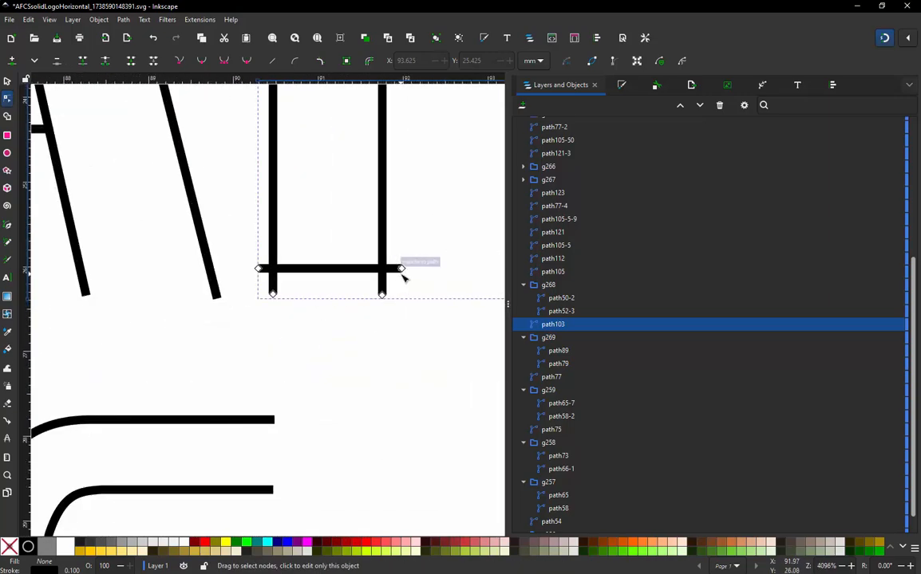
{"action": "left_click", "coordinate": [401, 269]}
- Delete the vertical cross lines on the top arm of the first E in SERVICE and its top-left corner diagonal
{"action": "scroll", "coordinate": [401, 269], "scroll_direction": "down", "scroll_amount": 8, "text": "ctrl"}
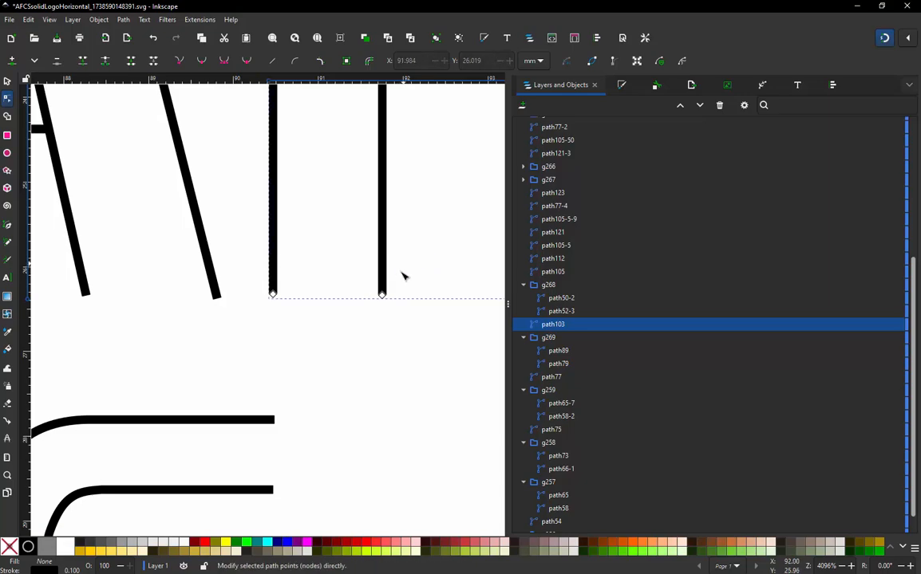
{"action": "scroll", "coordinate": [188, 316], "scroll_direction": "up", "scroll_amount": 5, "text": "ctrl"}
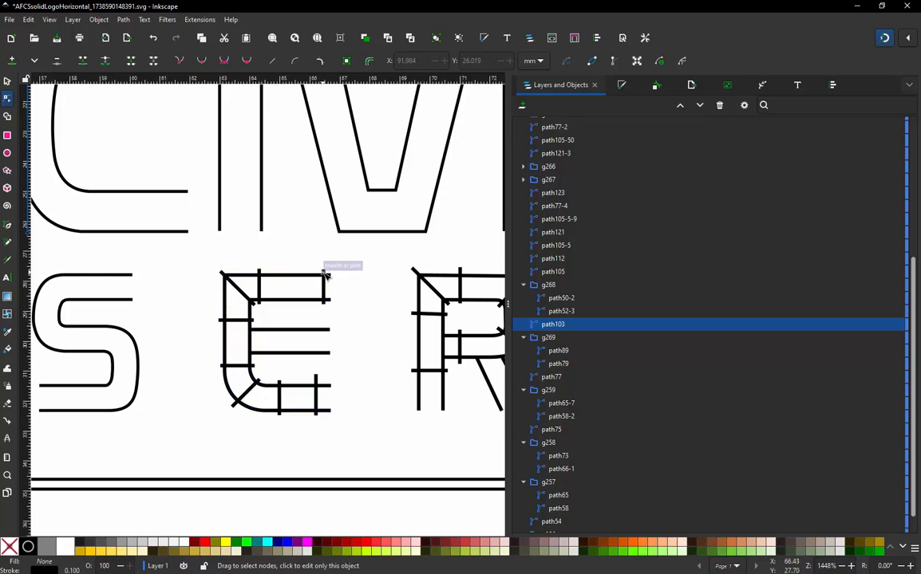
{"action": "left_click", "coordinate": [324, 272]}
{"action": "left_click", "coordinate": [325, 271]}
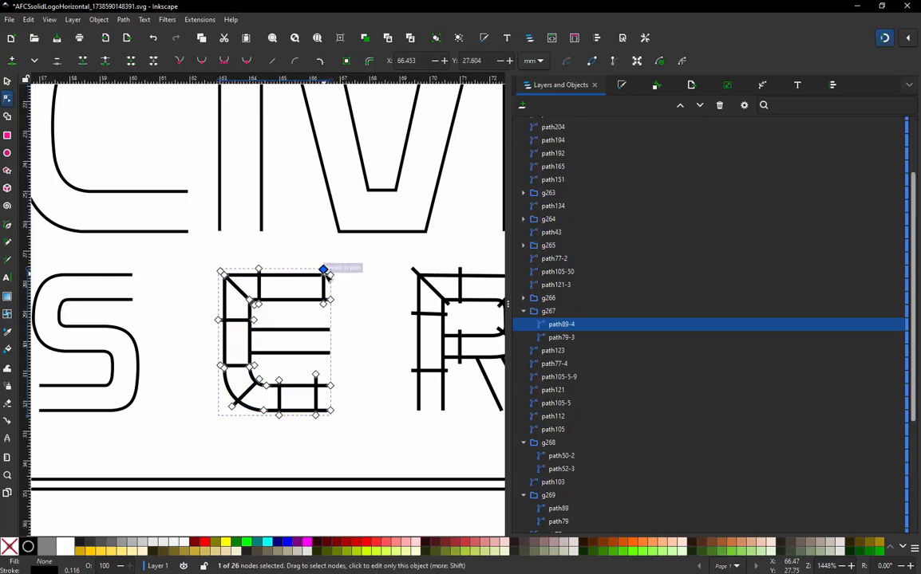
{"action": "left_click_drag", "start_coordinate": [324, 270], "coordinate": [223, 274]}
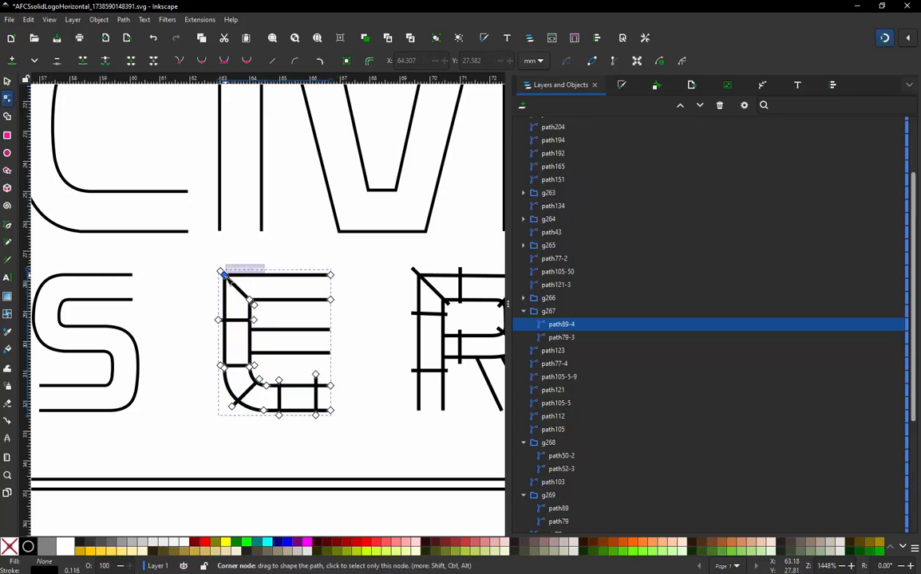
{"action": "left_click", "coordinate": [220, 271]}
{"action": "key", "text": "Delete"}
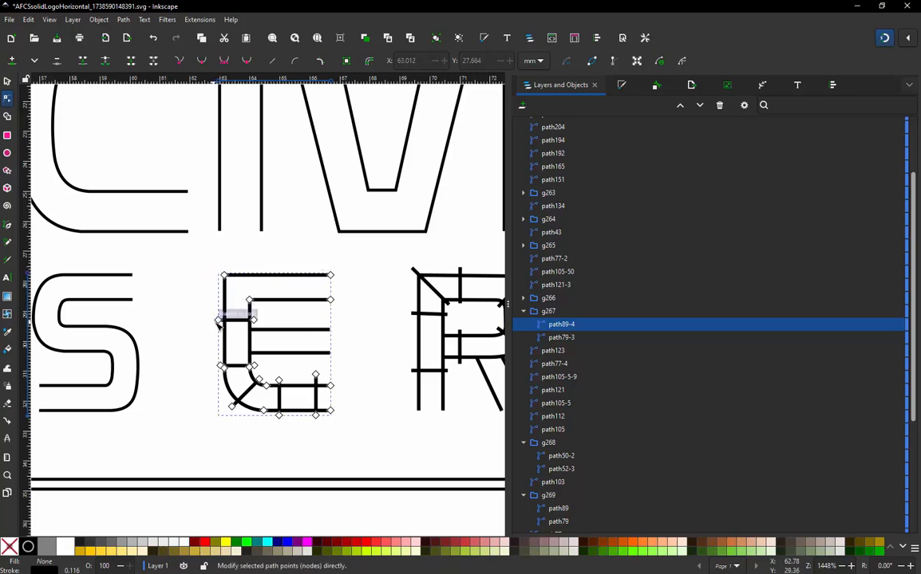
- Delete the cross lines on the E's stem, curved corner and bottom arm
{"action": "left_click_drag", "start_coordinate": [220, 320], "coordinate": [317, 416]}
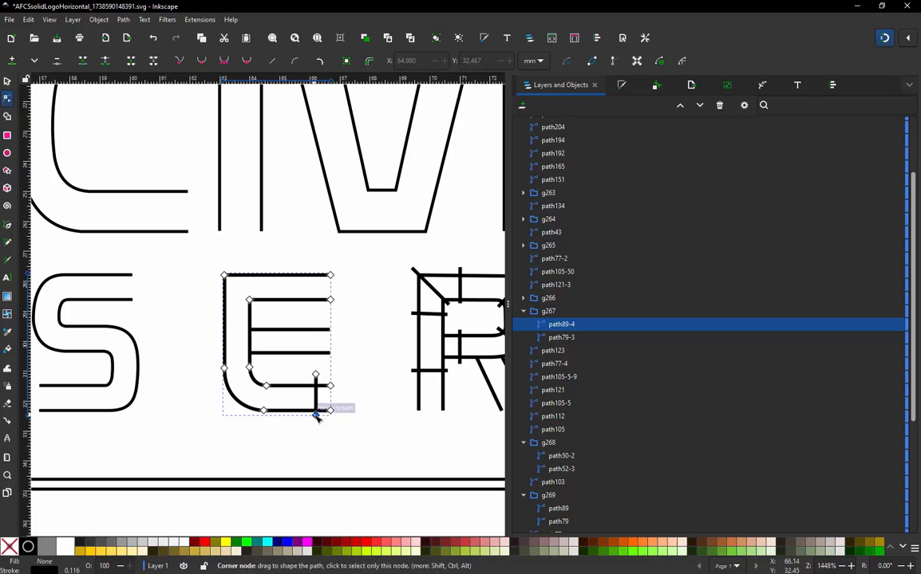
{"action": "left_click", "coordinate": [316, 415]}
{"action": "key", "text": "Delete"}
- Delete the cross lines on the R's stem, its top-left corner diagonal and the vertical cross line on its top bar
{"action": "left_click", "coordinate": [418, 372]}
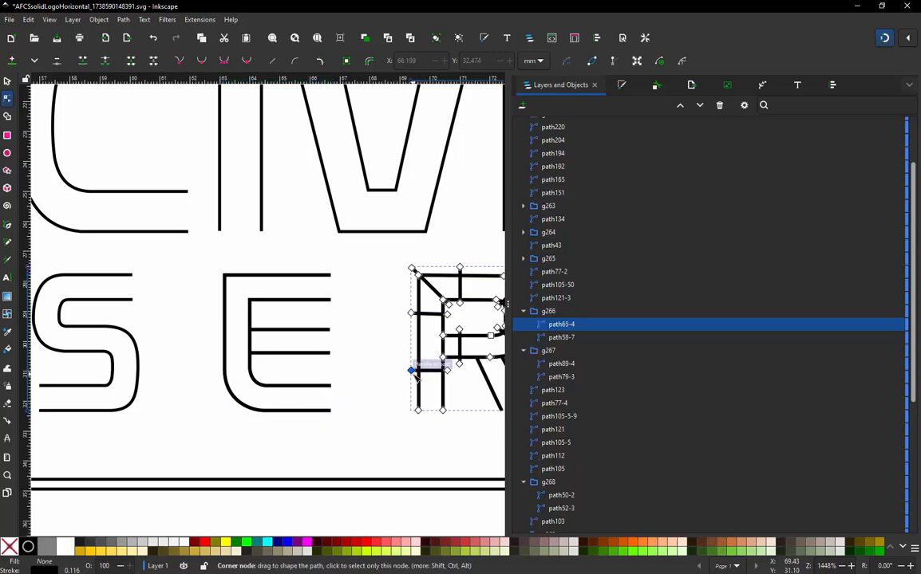
{"action": "left_click_drag", "start_coordinate": [412, 372], "coordinate": [414, 271]}
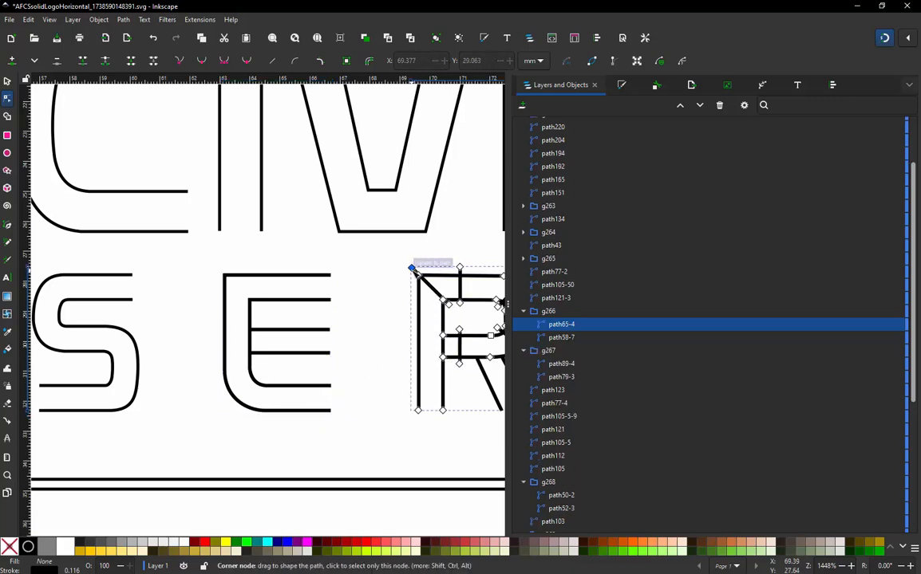
{"action": "left_click", "coordinate": [412, 269]}
{"action": "key", "text": "Delete"}
{"action": "left_click", "coordinate": [460, 267]}
{"action": "key", "text": "Delete"}
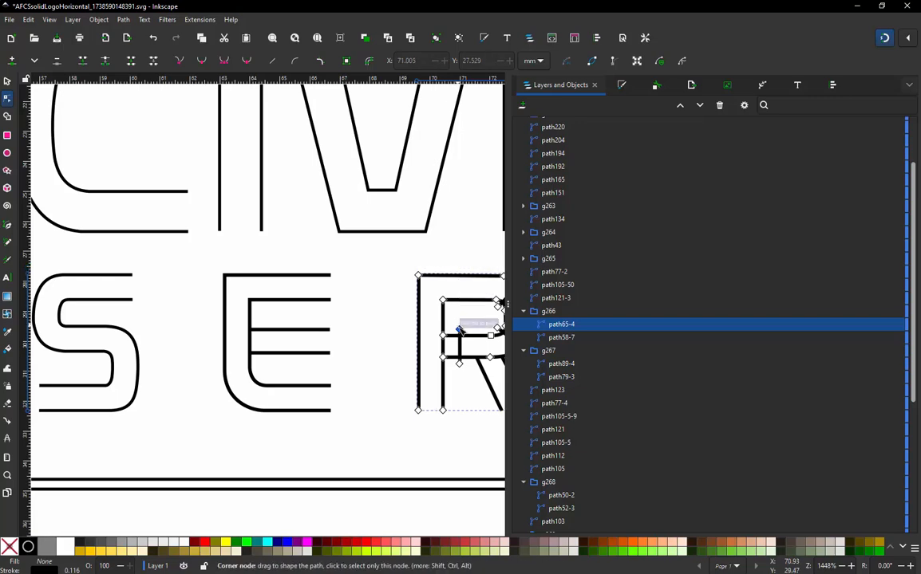
- Delete the R's remaining cross lines on the lower bar and rounded right side of its bowl
{"action": "scroll", "coordinate": [450, 343], "scroll_direction": "down", "scroll_amount": 2}
{"action": "scroll", "coordinate": [444, 375], "scroll_direction": "up", "scroll_amount": 2}
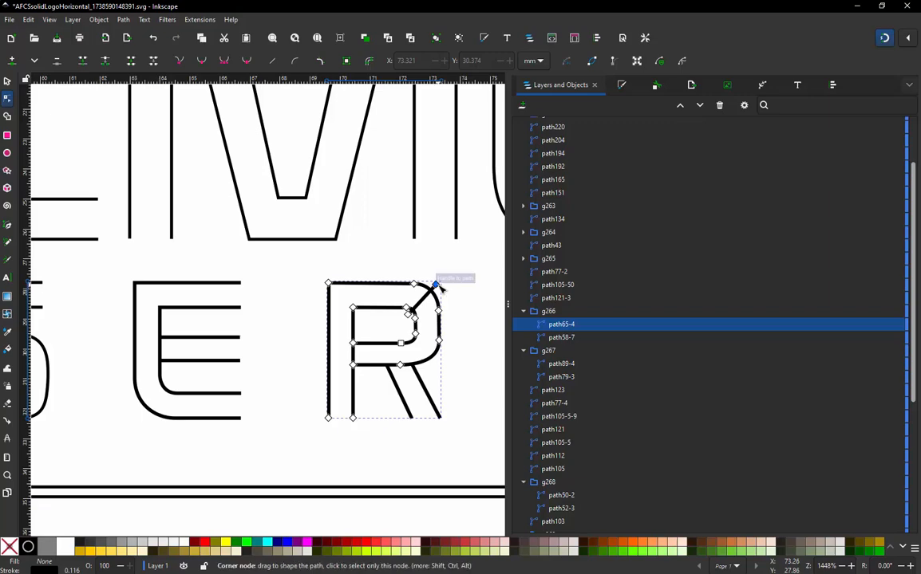
{"action": "key", "text": "Delete"}
- Delete the cross lines at the upper ends and near the lower ends of both arms of the V in SERVICE
{"action": "scroll", "coordinate": [276, 305], "scroll_direction": "down", "scroll_amount": 3}
{"action": "scroll", "coordinate": [353, 322], "scroll_direction": "up", "scroll_amount": 2}
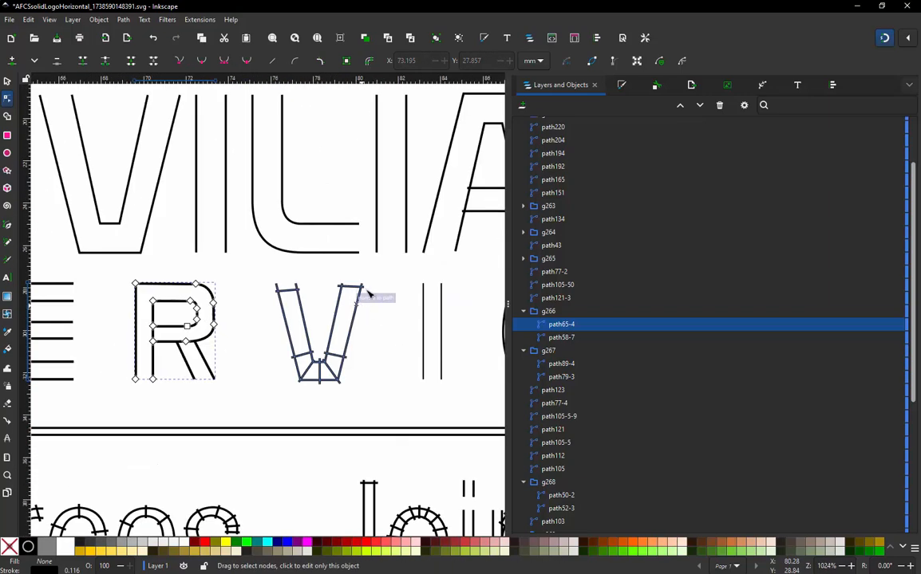
{"action": "left_click", "coordinate": [339, 289]}
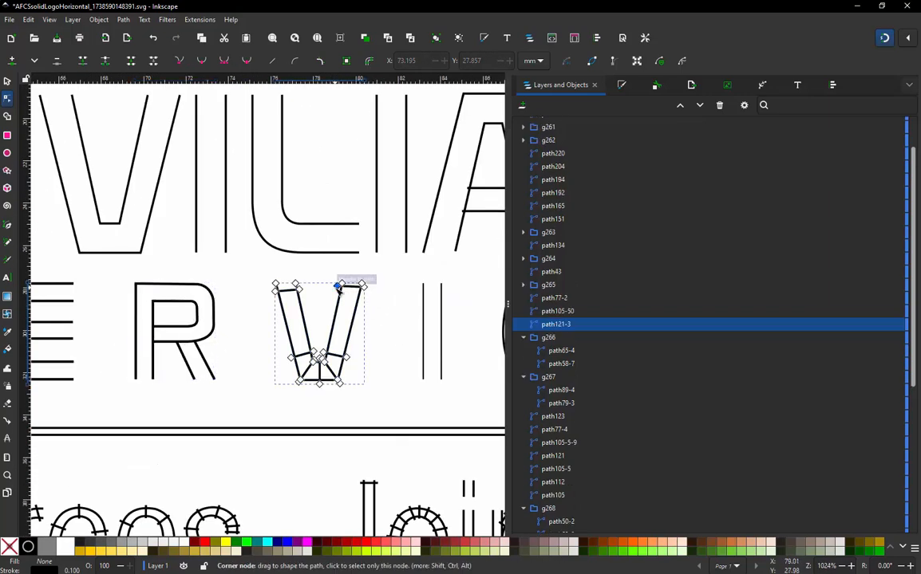
{"action": "key", "text": "Delete"}
{"action": "left_click", "coordinate": [276, 291]}
{"action": "key", "text": "Delete"}
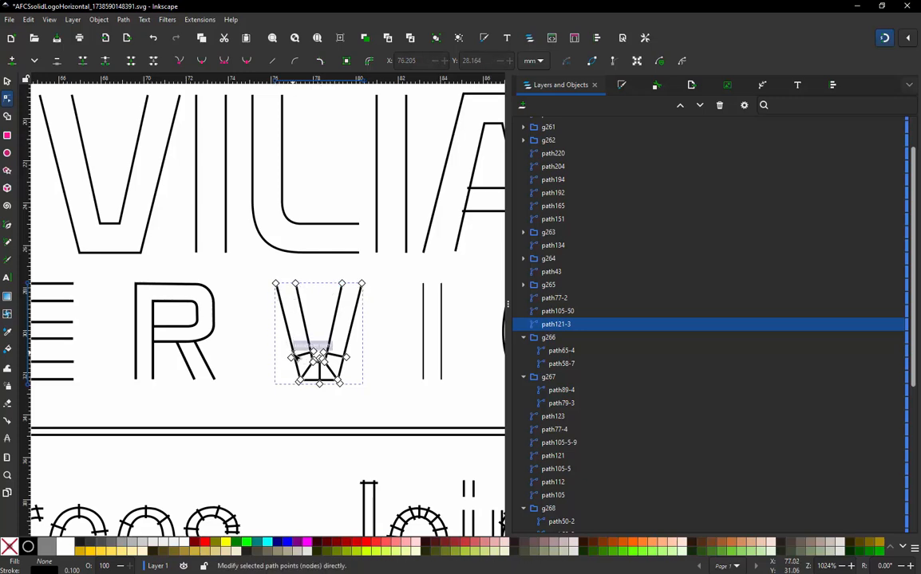
{"action": "left_click", "coordinate": [292, 357]}
{"action": "key", "text": "Delete"}
{"action": "left_click", "coordinate": [323, 354]}
{"action": "key", "text": "Delete"}
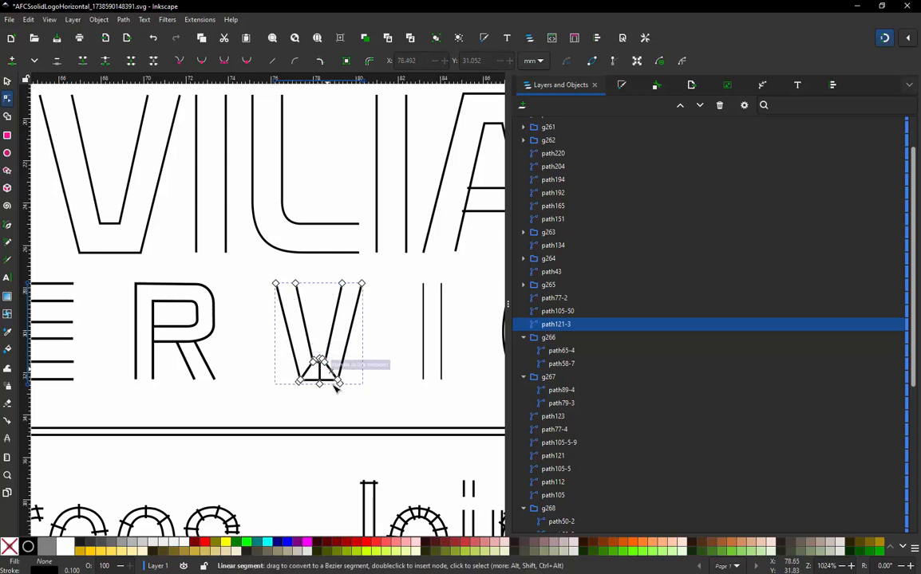
- Delete the vertical cross line and both corner diagonals at the base of the V
{"action": "scroll", "coordinate": [335, 386], "scroll_direction": "up", "scroll_amount": 4}
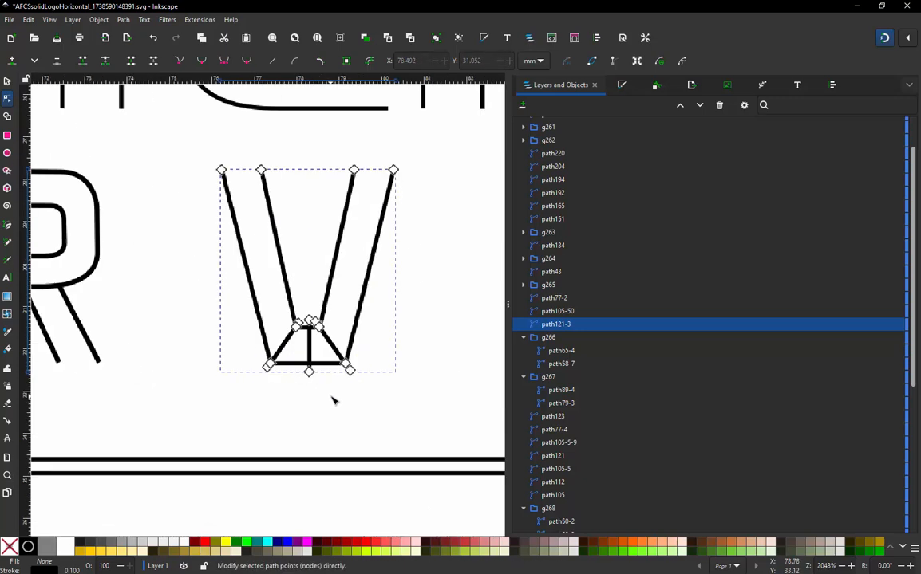
{"action": "left_click", "coordinate": [353, 363]}
{"action": "key", "text": "Delete"}
{"action": "left_click", "coordinate": [272, 360]}
{"action": "key", "text": "Delete"}
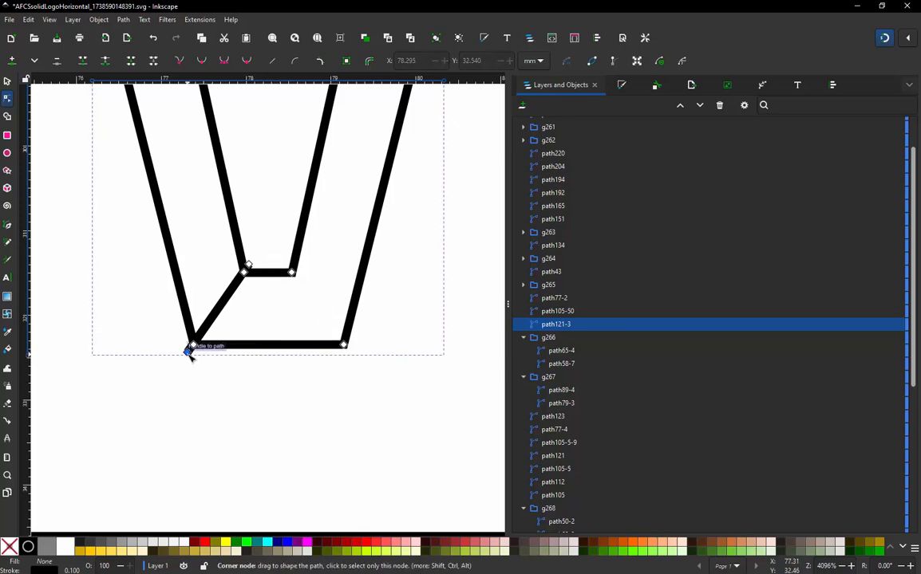
- Delete the vertical cross lines on the top arm of the last E in SERVICE and its top-left corner diagonal
{"action": "scroll", "coordinate": [188, 354], "scroll_direction": "down", "scroll_amount": 6}
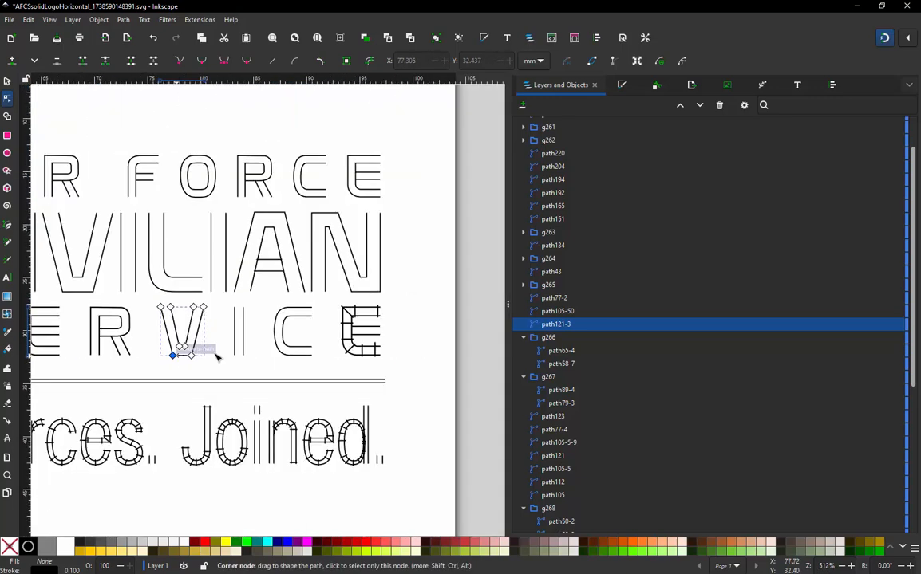
{"action": "scroll", "coordinate": [413, 322], "scroll_direction": "up", "scroll_amount": 3}
{"action": "left_click", "coordinate": [332, 304]}
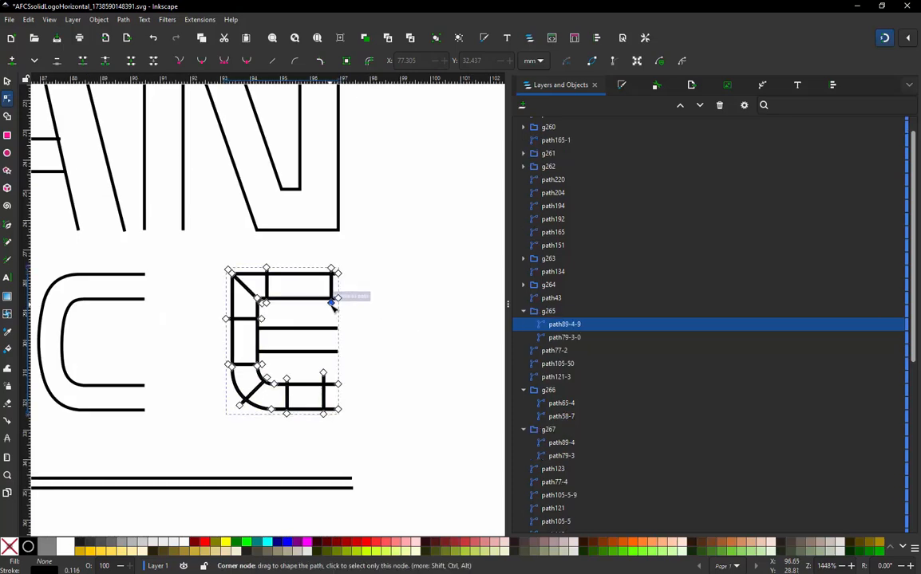
{"action": "left_click", "coordinate": [331, 303]}
{"action": "key", "text": "Delete"}
{"action": "left_click", "coordinate": [266, 303]}
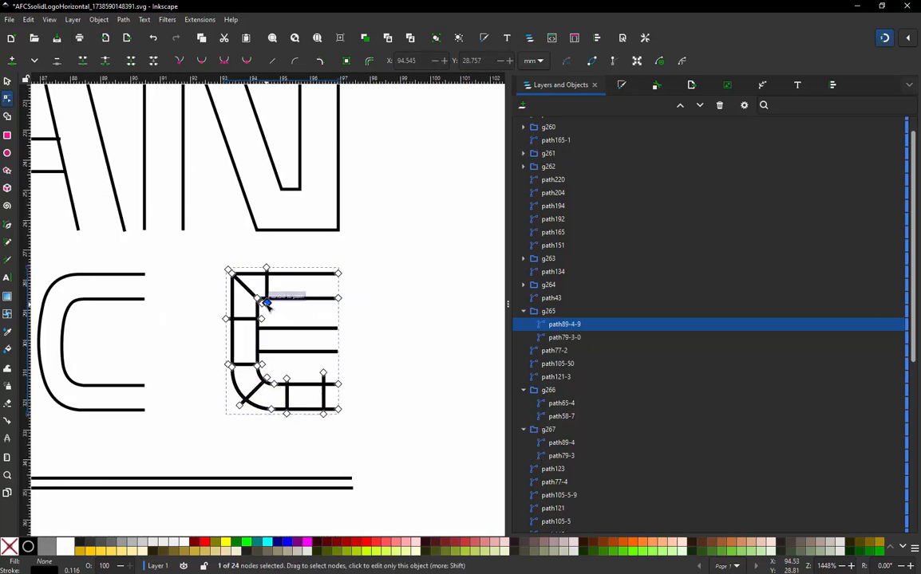
{"action": "key", "text": "Delete"}
{"action": "left_click", "coordinate": [229, 270]}
{"action": "key", "text": "Delete"}
- Delete the cross lines on the last E's stem, curved corner and bottom arm
{"action": "left_click", "coordinate": [226, 318]}
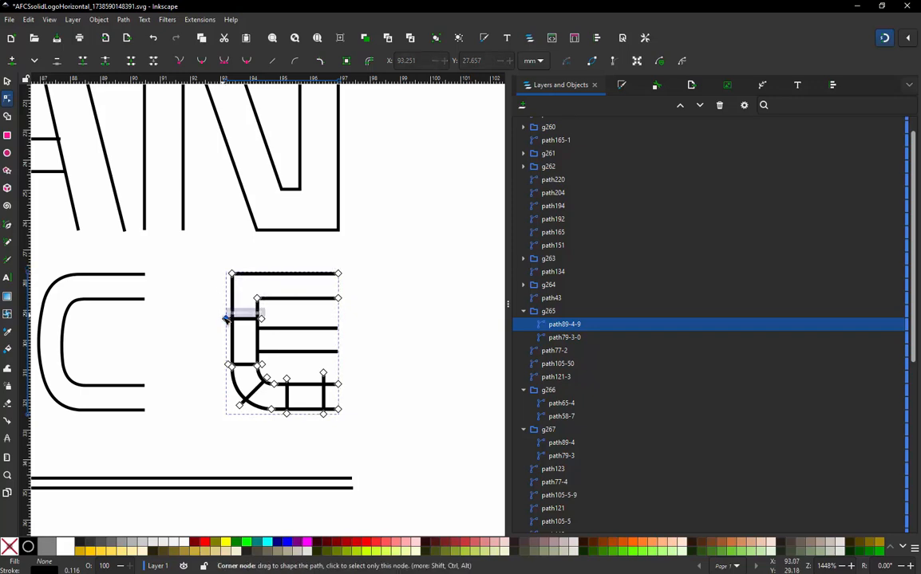
{"action": "key", "text": "Delete"}
{"action": "left_click", "coordinate": [240, 405]}
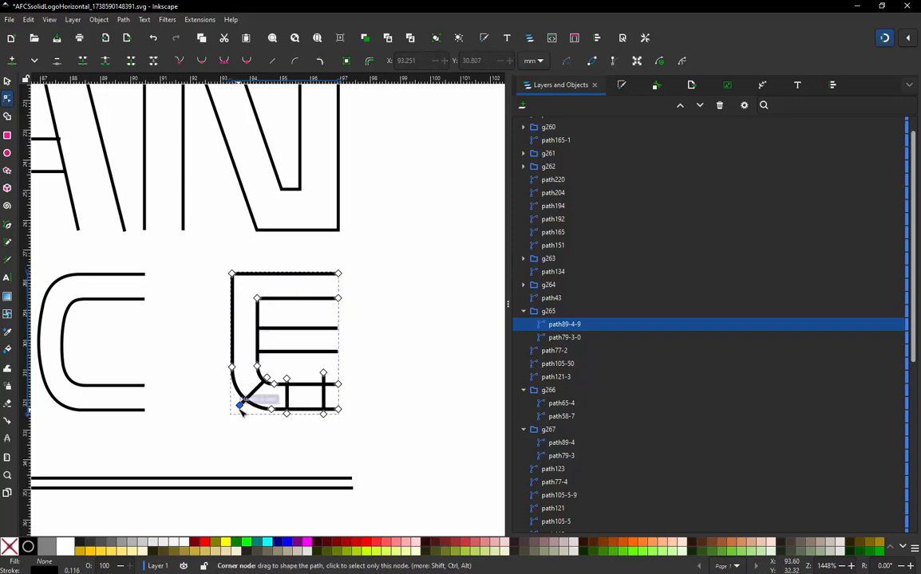
{"action": "key", "text": "Delete"}
{"action": "left_click", "coordinate": [286, 414]}
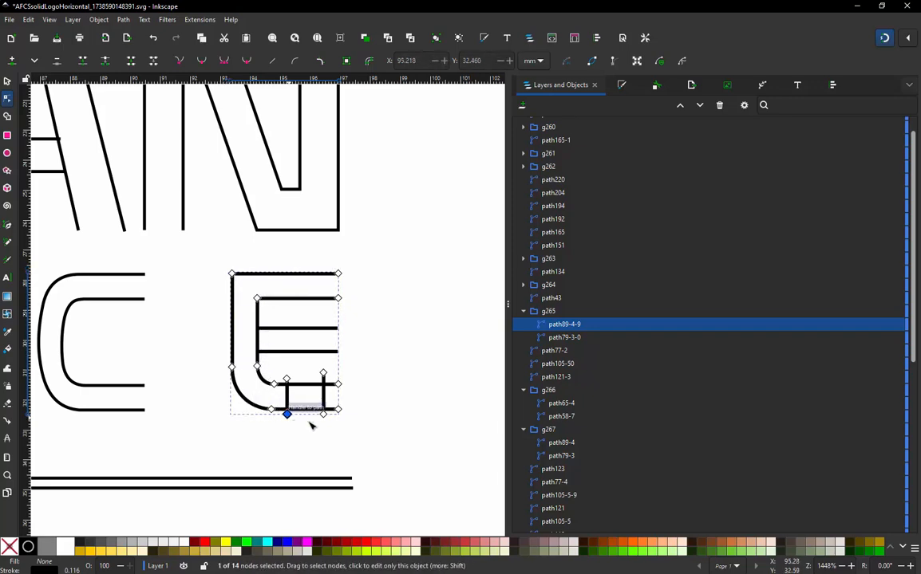
{"action": "key", "text": "Delete"}
{"action": "left_click", "coordinate": [323, 414]}
{"action": "key", "text": "Delete"}
- Group all the letters of AIR FORCE CIVILIAN SERVICE, leaving out the double line and the tagline
{"action": "scroll", "coordinate": [414, 257], "scroll_direction": "down", "scroll_amount": 4, "text": "ctrl"}
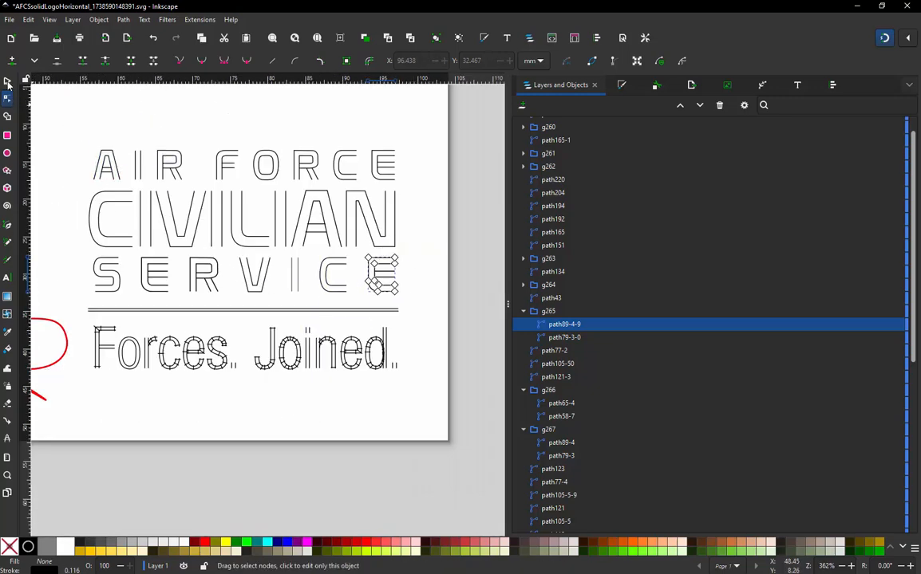
{"action": "left_click", "coordinate": [7, 81]}
{"action": "left_click", "coordinate": [139, 128]}
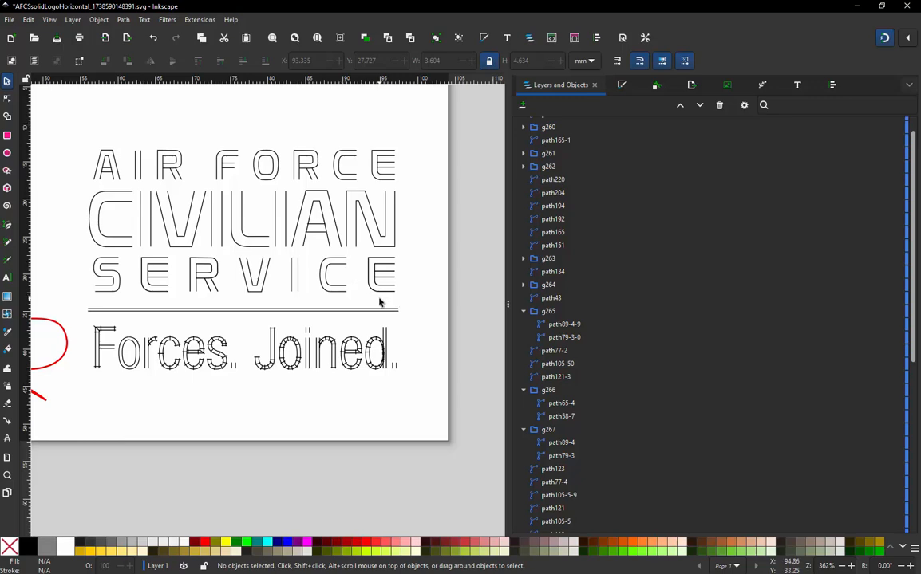
{"action": "scroll", "coordinate": [263, 363], "scroll_direction": "down", "scroll_amount": 2, "text": "ctrl"}
{"action": "scroll", "coordinate": [297, 248], "scroll_direction": "up", "scroll_amount": 2, "text": "ctrl"}
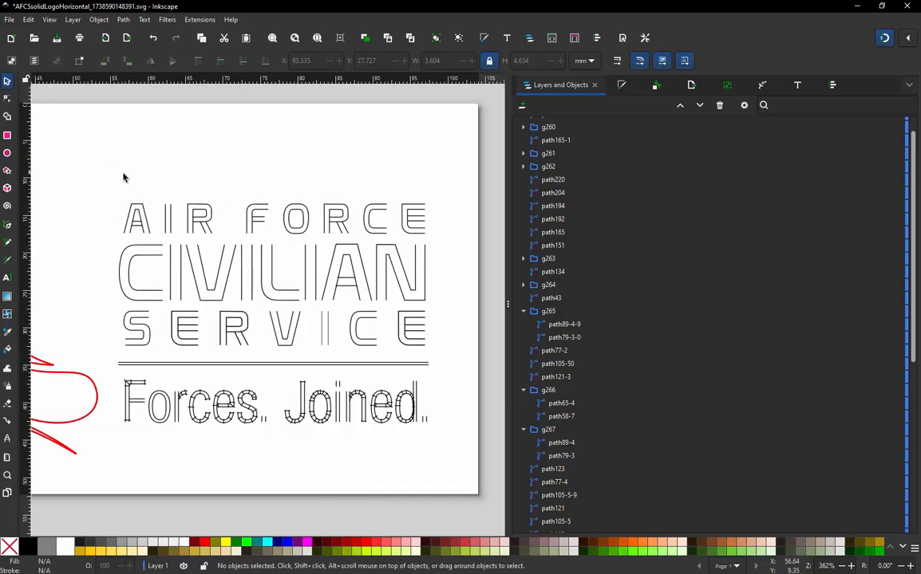
{"action": "left_click_drag", "start_coordinate": [906, 275], "coordinate": [919, 477]}
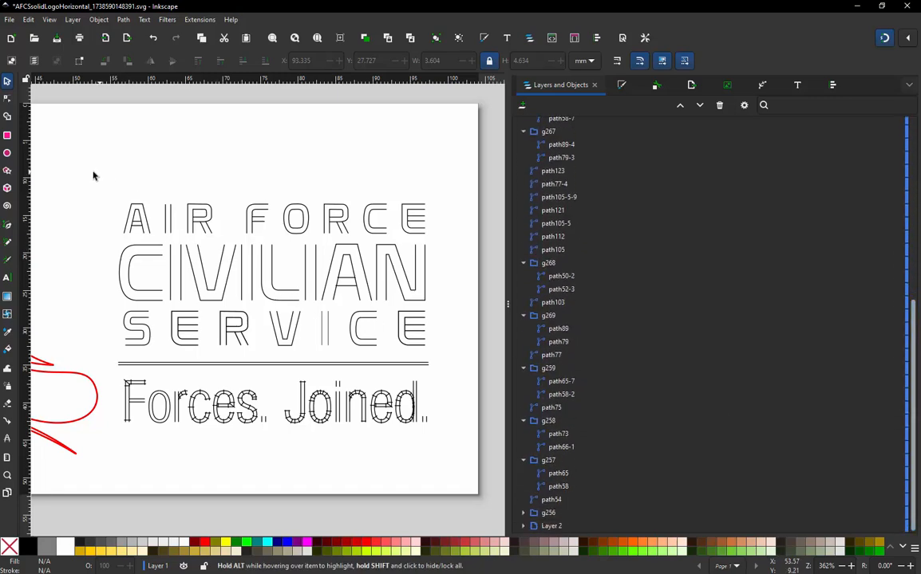
{"action": "left_click_drag", "start_coordinate": [93, 171], "coordinate": [469, 360]}
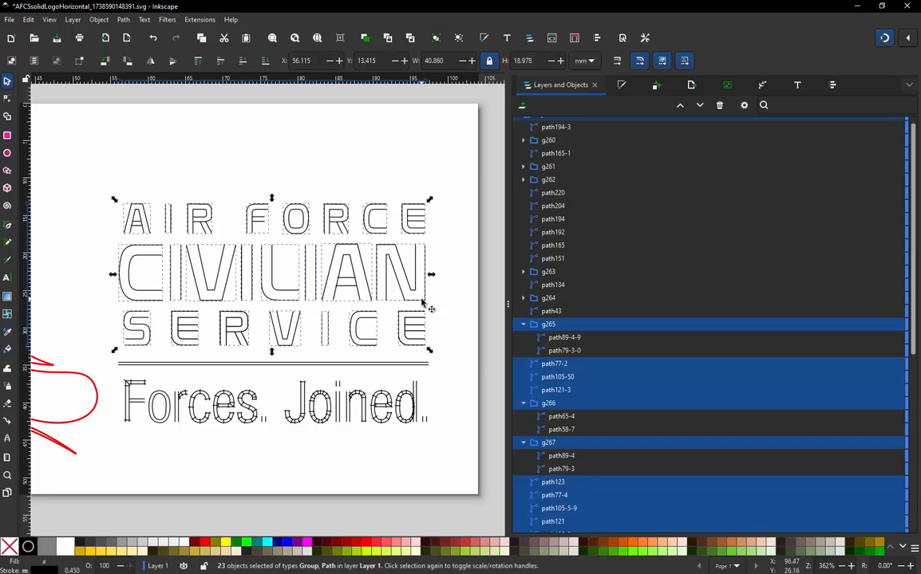
{"action": "right_click", "coordinate": [422, 303]}
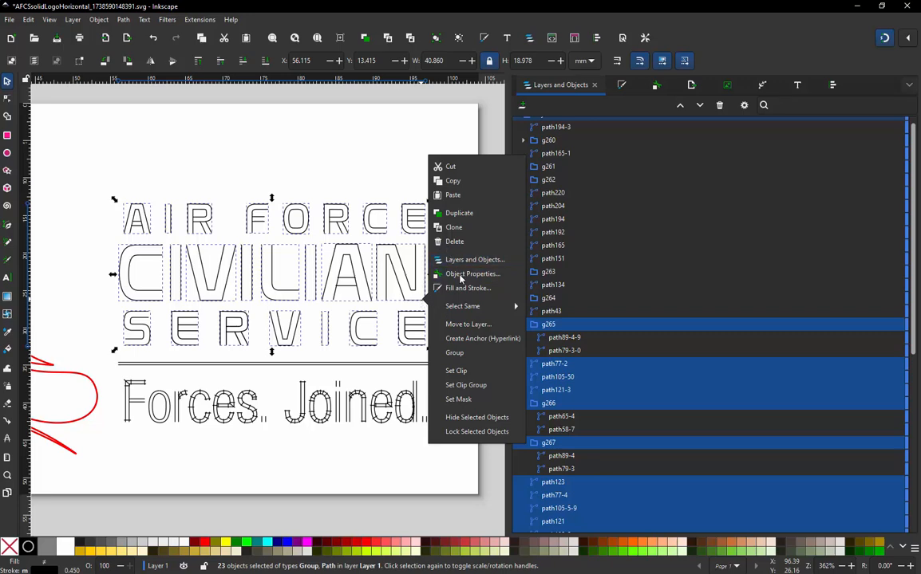
{"action": "left_click", "coordinate": [455, 353]}
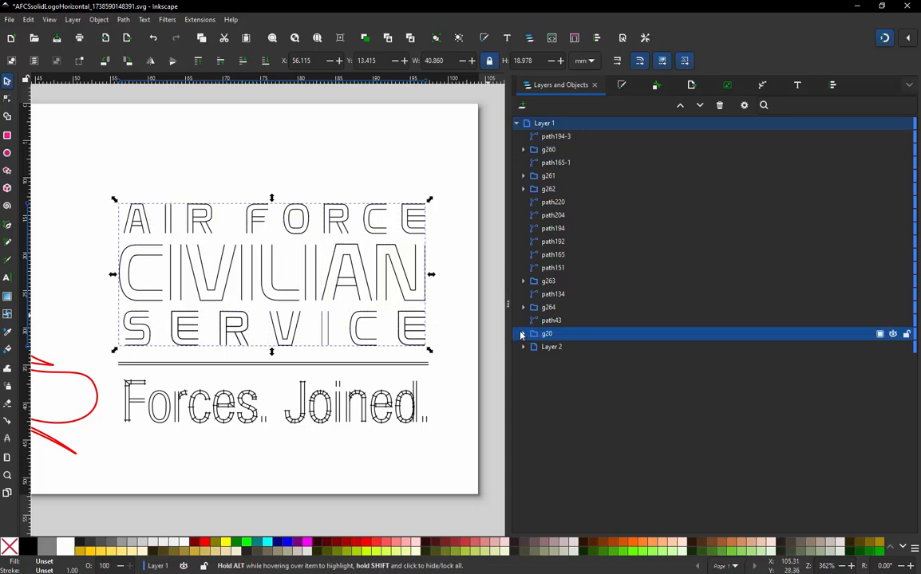
- Ungroup the AIR FORCE CIVILIAN SERVICE lettering and clear the selection
{"action": "right_click", "coordinate": [421, 303]}
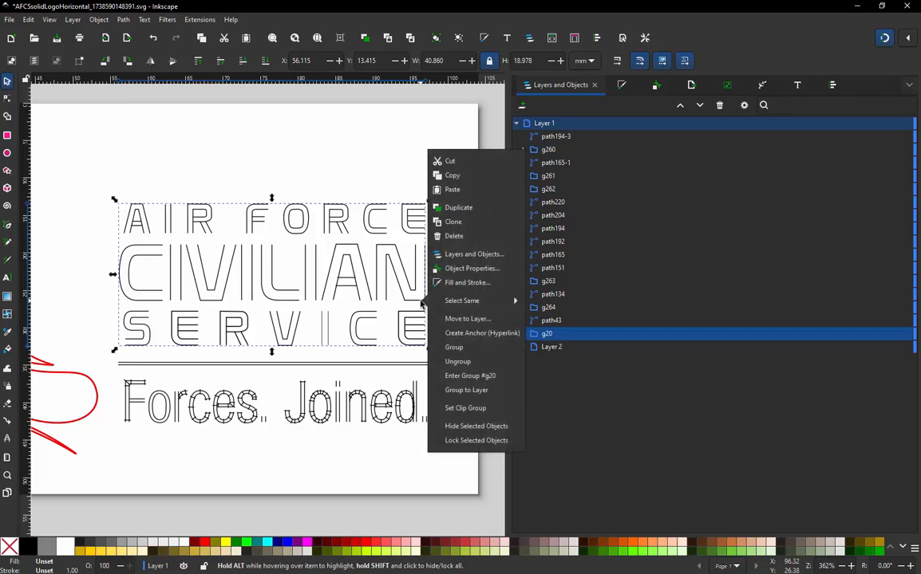
{"action": "left_click", "coordinate": [459, 361]}
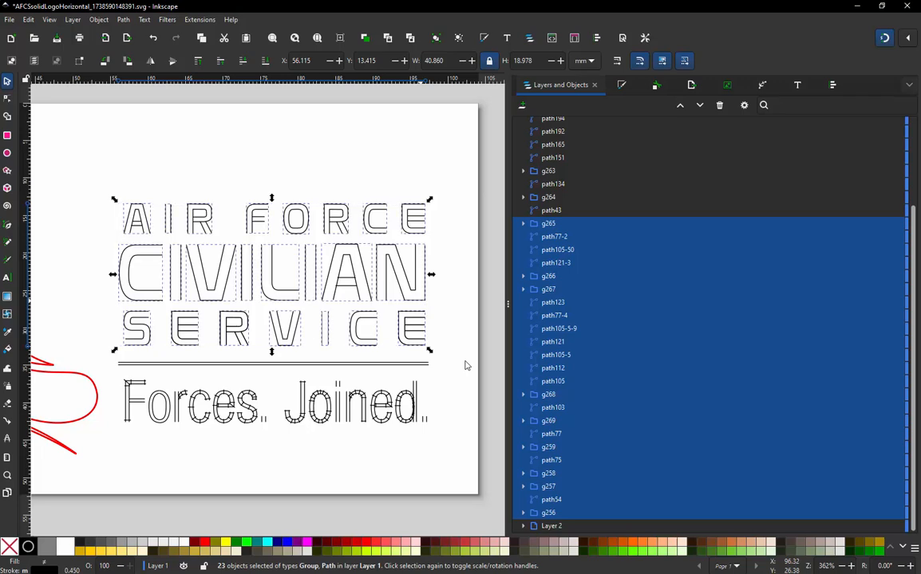
{"action": "left_click", "coordinate": [326, 161]}
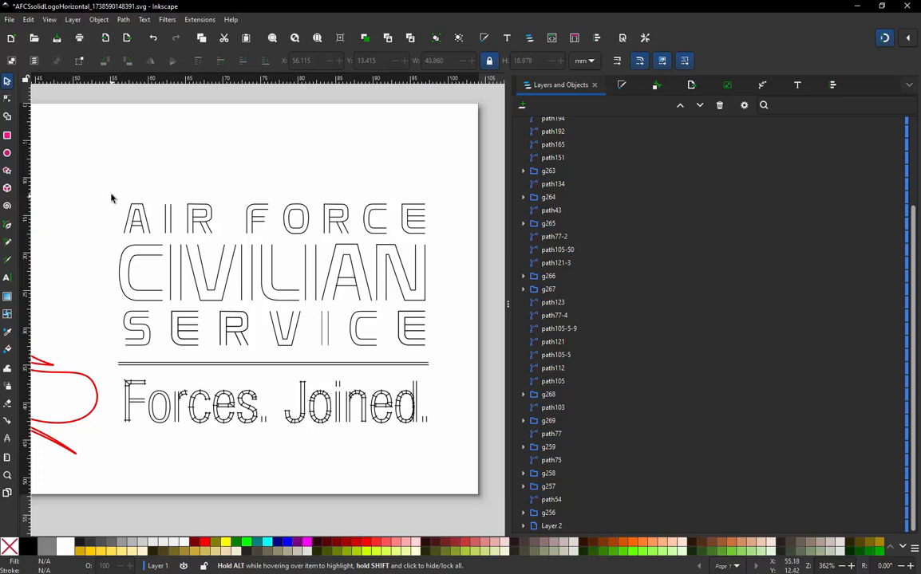
- Select all the letters of AIR FORCE CIVILIAN SERVICE and review their entries in the object list
{"action": "left_click_drag", "start_coordinate": [110, 199], "coordinate": [474, 356]}
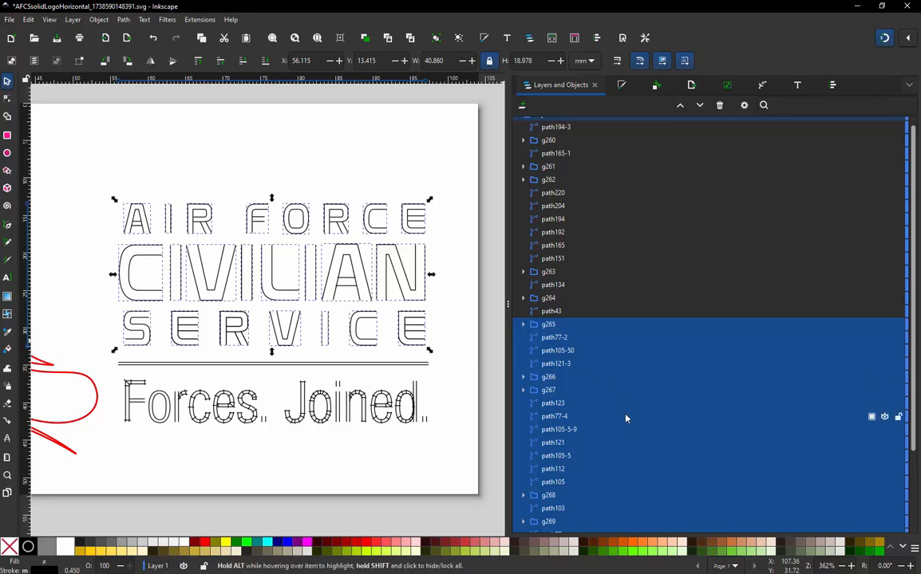
{"action": "scroll", "coordinate": [555, 383], "scroll_direction": "down", "scroll_amount": 3}
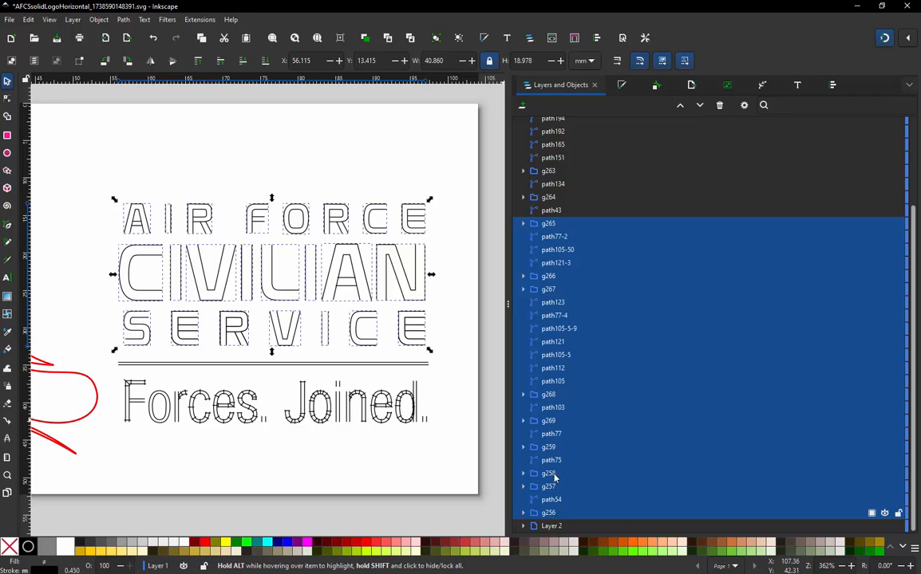
{"action": "left_click", "coordinate": [206, 164]}
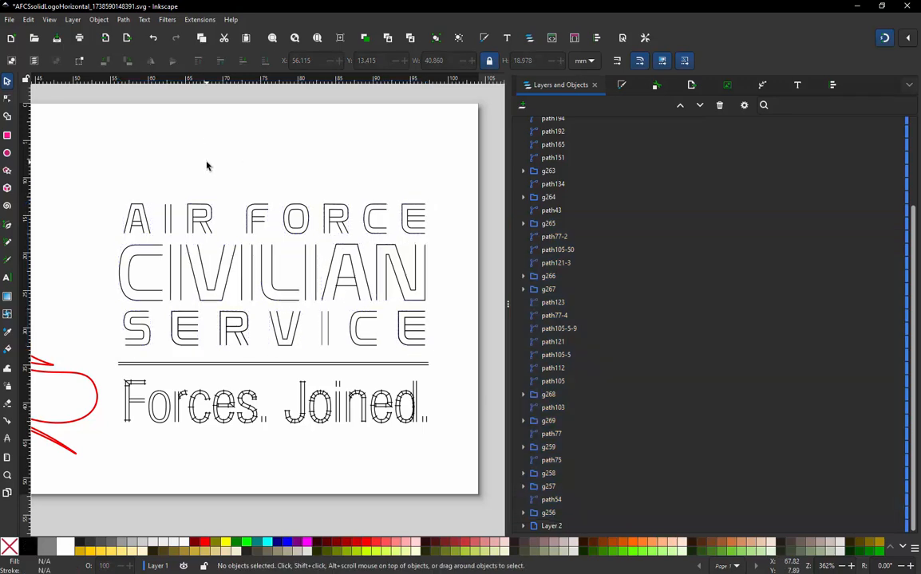
- Select the S, E and R of SERVICE together and inspect the outline path inside the E's group
{"action": "left_click", "coordinate": [150, 334]}
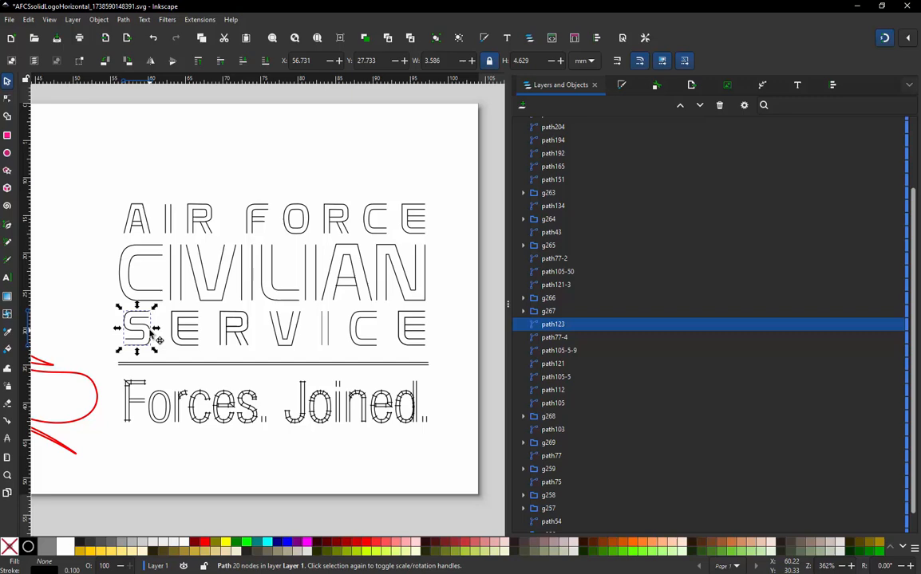
{"action": "left_click", "coordinate": [178, 336], "text": "shift"}
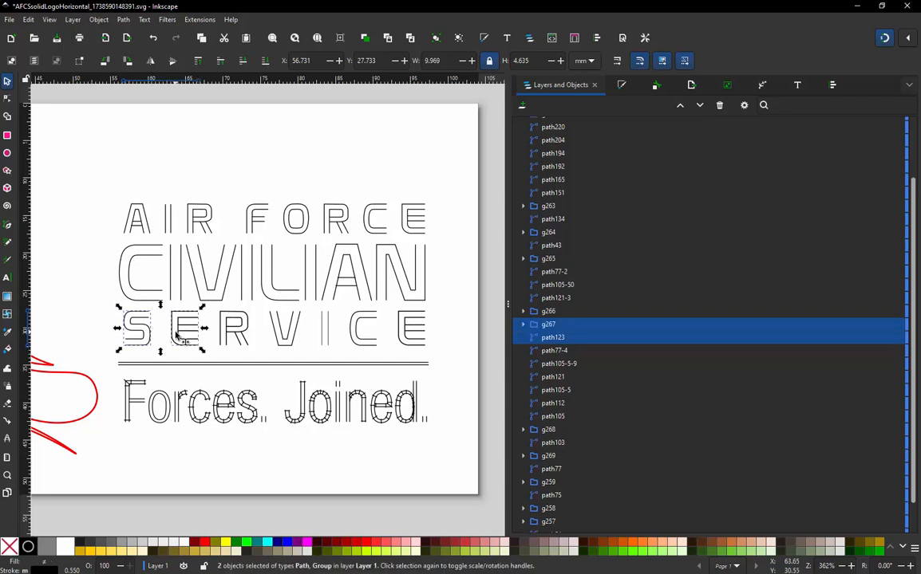
{"action": "left_click", "coordinate": [226, 335], "text": "shift"}
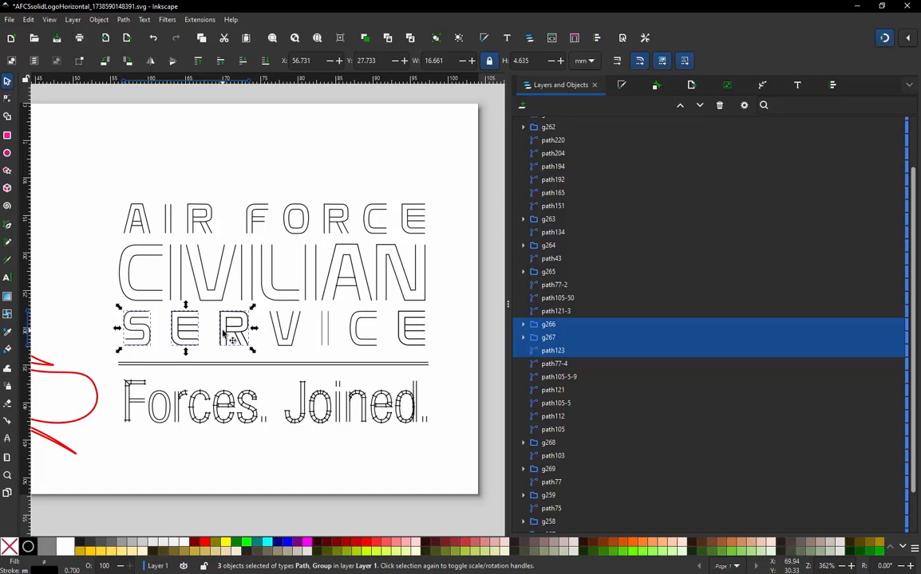
{"action": "left_click", "coordinate": [523, 338]}
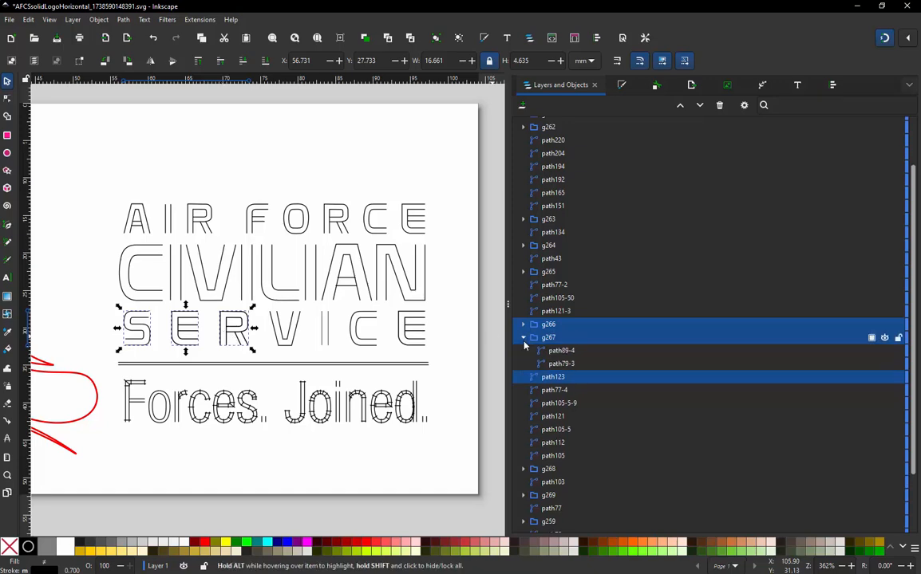
{"action": "left_click", "coordinate": [561, 352]}
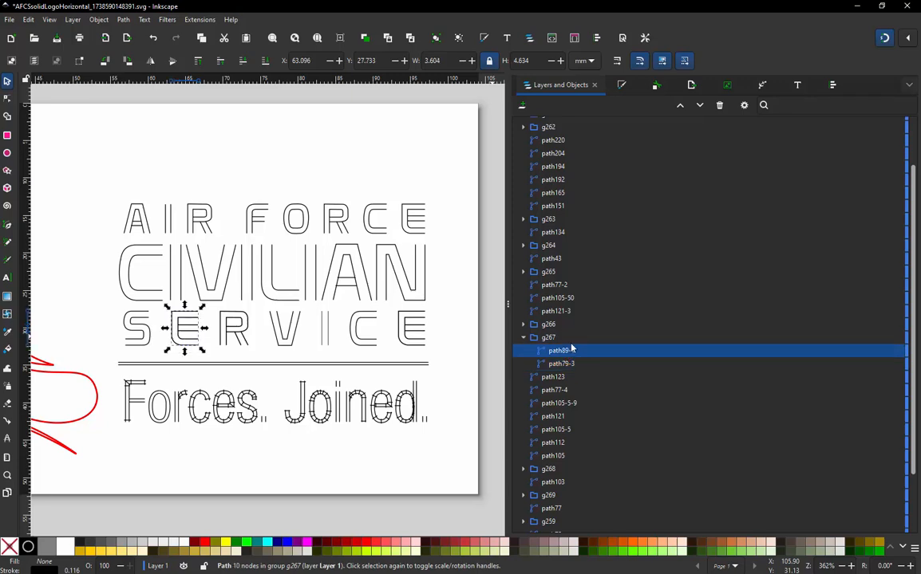
{"action": "left_click", "coordinate": [173, 153]}
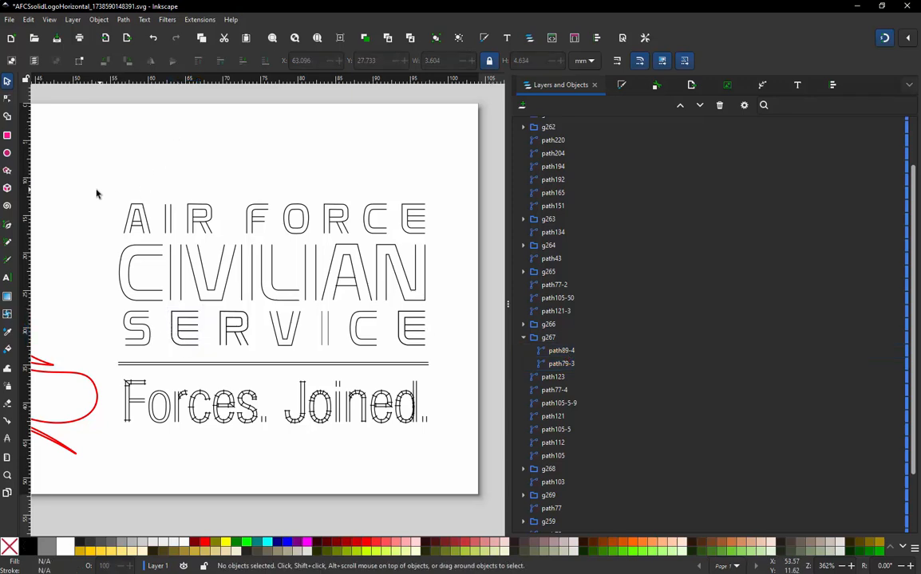
- Set the satin zig-zag spacing of all AIR FORCE CIVILIAN SERVICE letters to 0.3 mm in Ink/Stitch Params and apply it
{"action": "left_click_drag", "start_coordinate": [97, 193], "coordinate": [458, 359]}
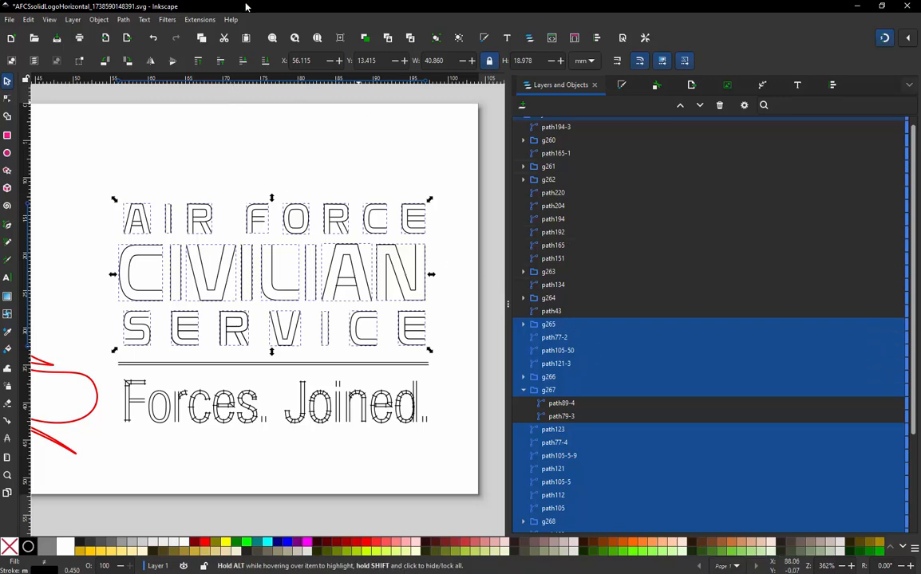
{"action": "left_click", "coordinate": [201, 20]}
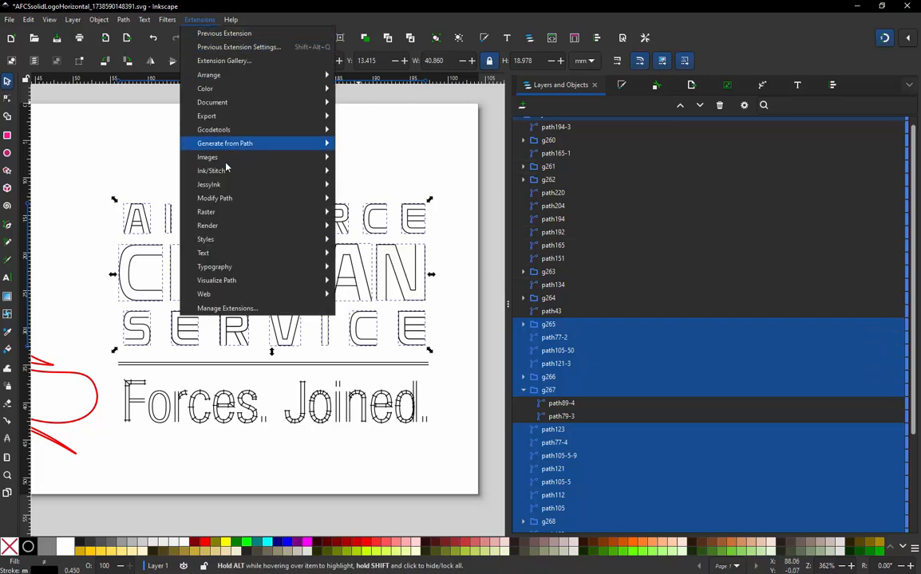
{"action": "mouse_move", "coordinate": [263, 171]}
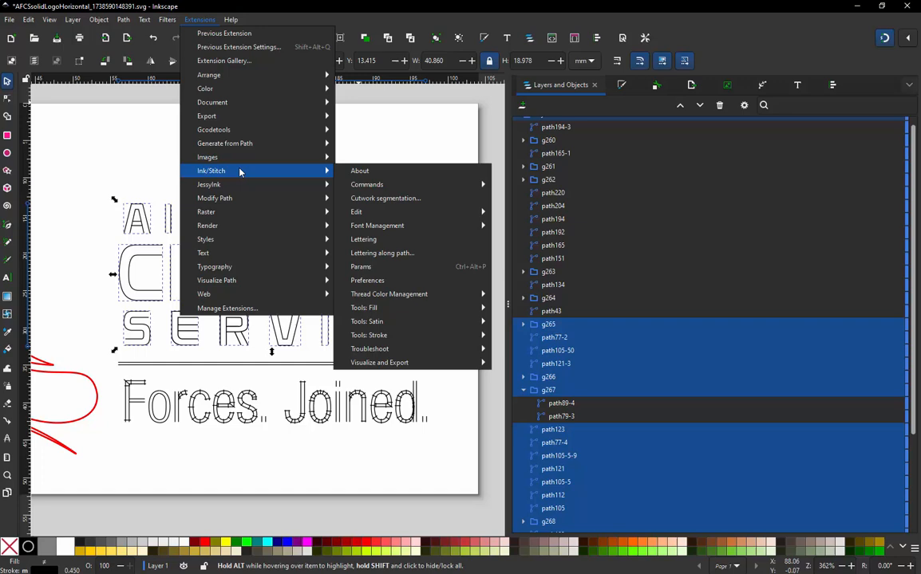
{"action": "left_click", "coordinate": [366, 267]}
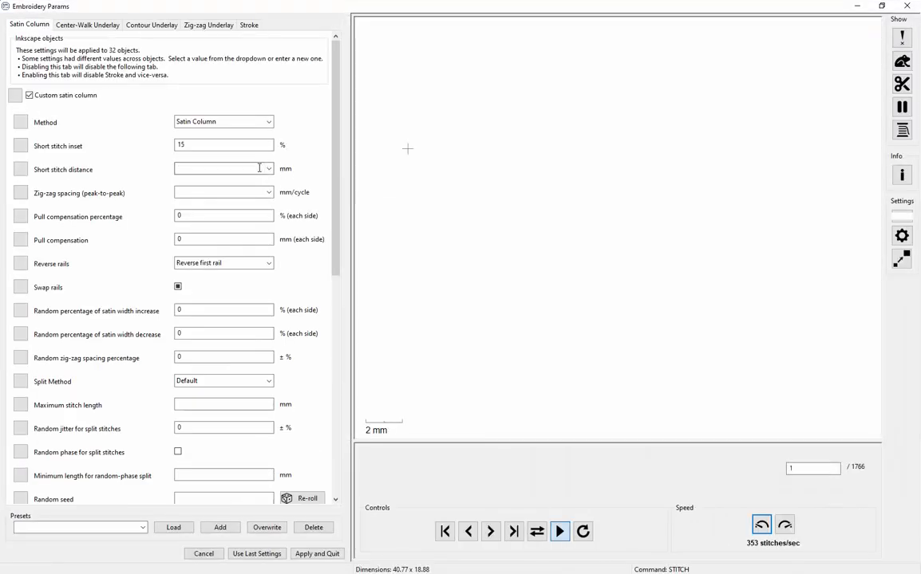
{"action": "left_click", "coordinate": [216, 193]}
{"action": "type", "text": ".3"}
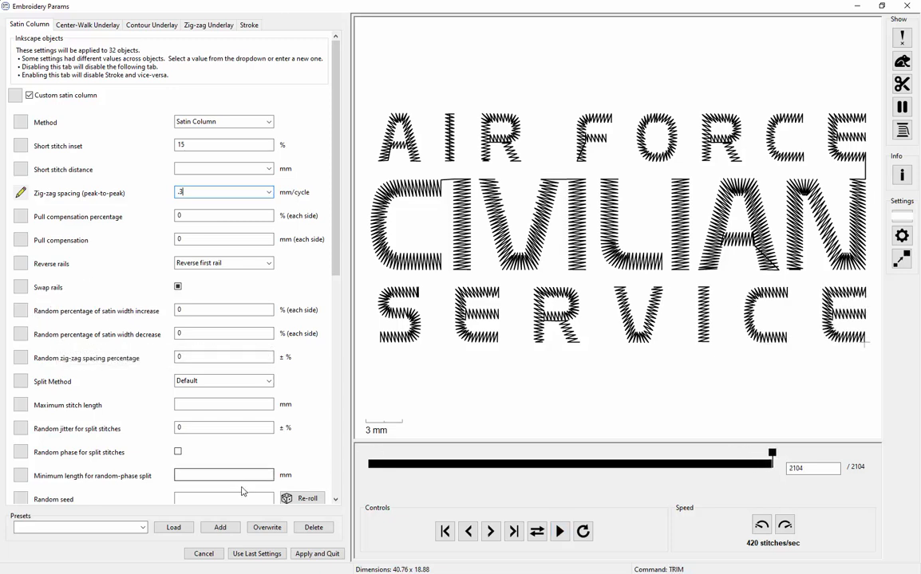
{"action": "scroll", "coordinate": [234, 495], "scroll_direction": "down", "scroll_amount": 5}
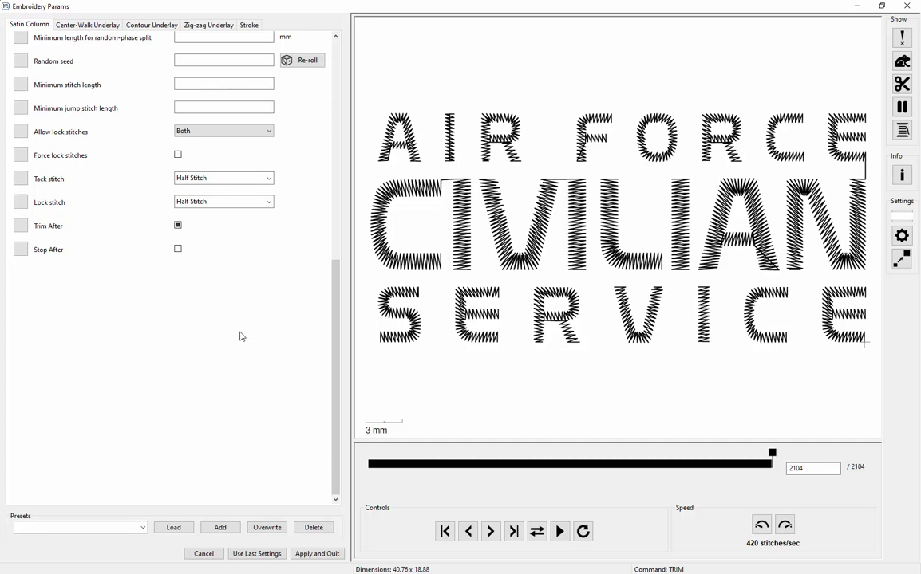
{"action": "scroll", "coordinate": [242, 337], "scroll_direction": "up", "scroll_amount": 3}
{"action": "scroll", "coordinate": [240, 335], "scroll_direction": "up", "scroll_amount": 6}
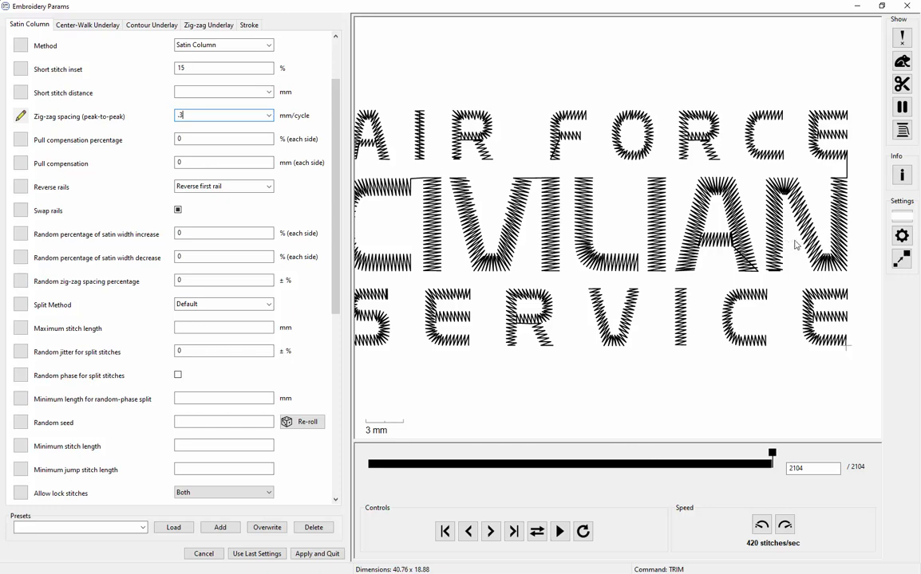
{"action": "left_click", "coordinate": [318, 554]}
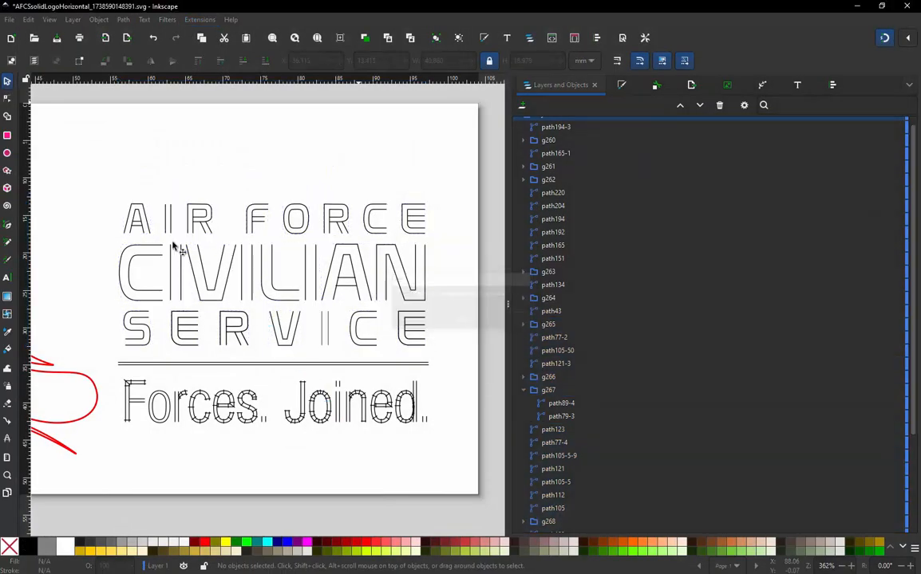
- Delete the nodes flanking the top-centre nodes on both outlines of FORCE's O and replace the outer lower-left node with one slightly lower
{"action": "left_click", "coordinate": [83, 346]}
{"action": "scroll", "coordinate": [295, 211], "scroll_direction": "up", "scroll_amount": 5, "text": "ctrl"}
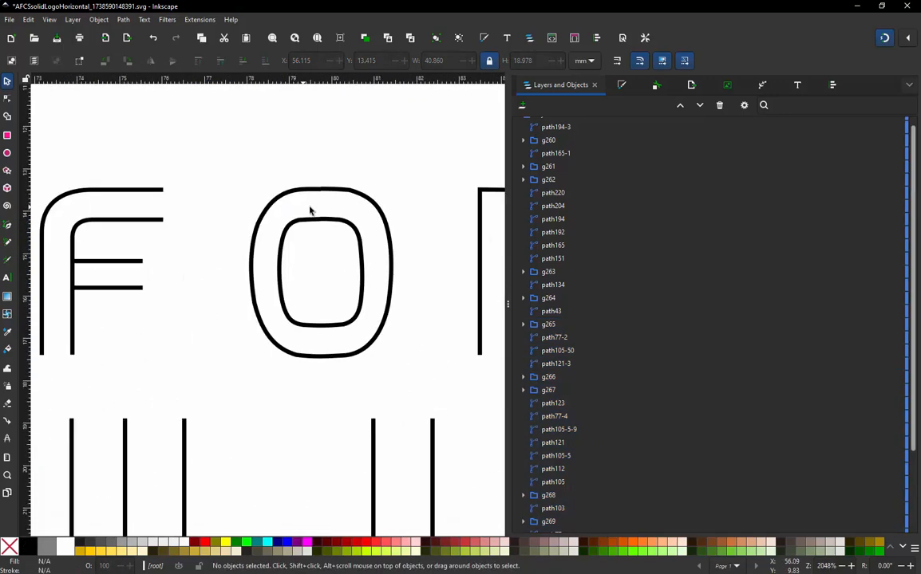
{"action": "double_click", "coordinate": [321, 222]}
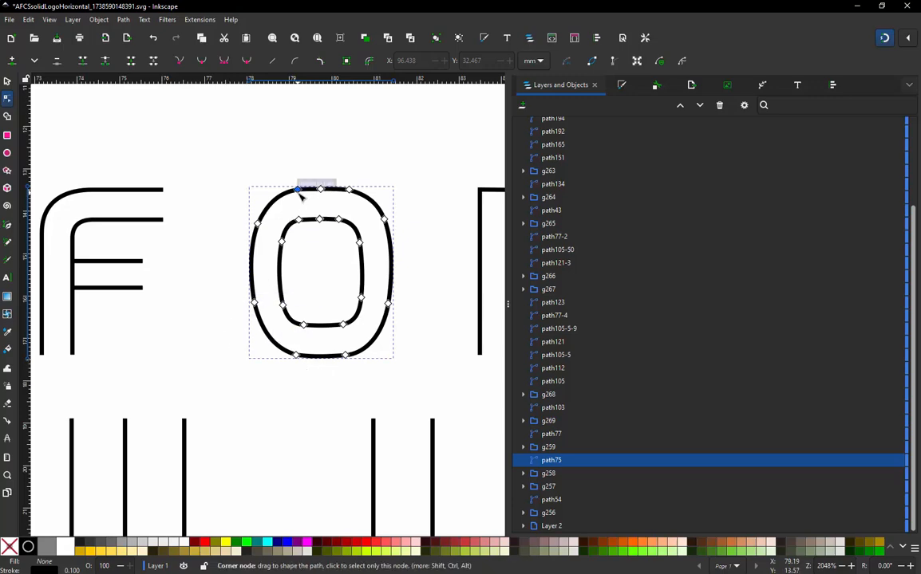
{"action": "left_click", "coordinate": [299, 189], "text": "ctrl+alt"}
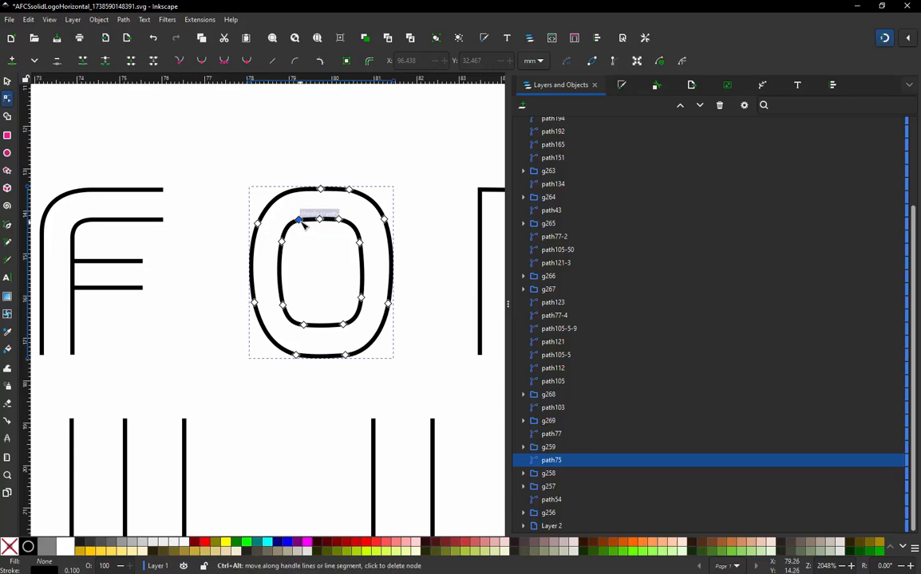
{"action": "left_click", "coordinate": [342, 218], "text": "ctrl+alt"}
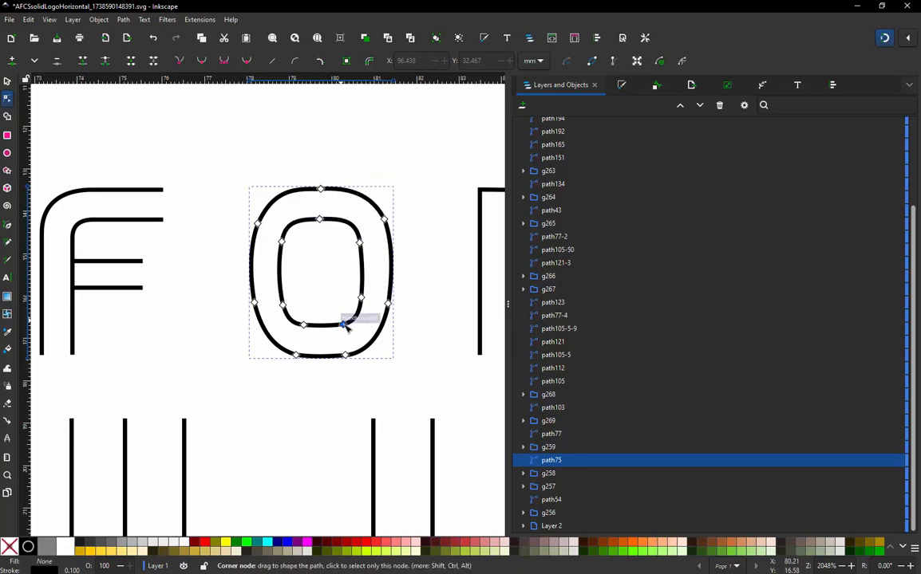
{"action": "double_click", "coordinate": [259, 319]}
{"action": "left_click", "coordinate": [255, 303], "text": "ctrl+alt"}
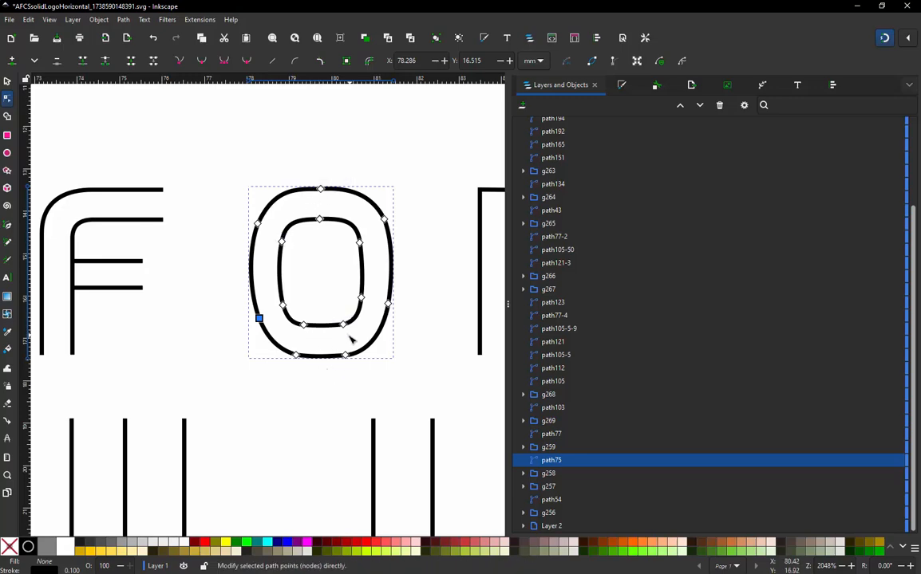
- Preview the satin stitches of the O in FORCE with Ink/Stitch Params and return to the drawing
{"action": "left_click", "coordinate": [7, 82]}
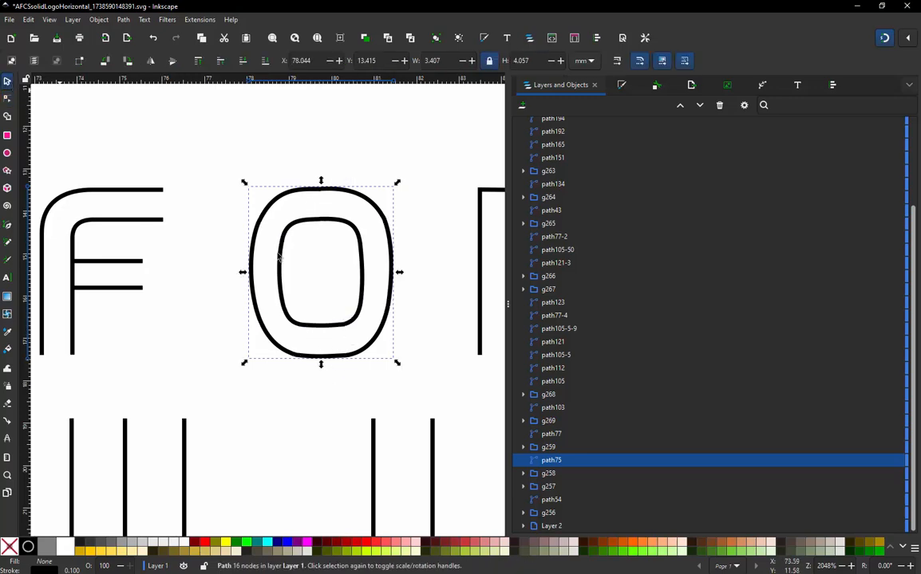
{"action": "left_click", "coordinate": [195, 20]}
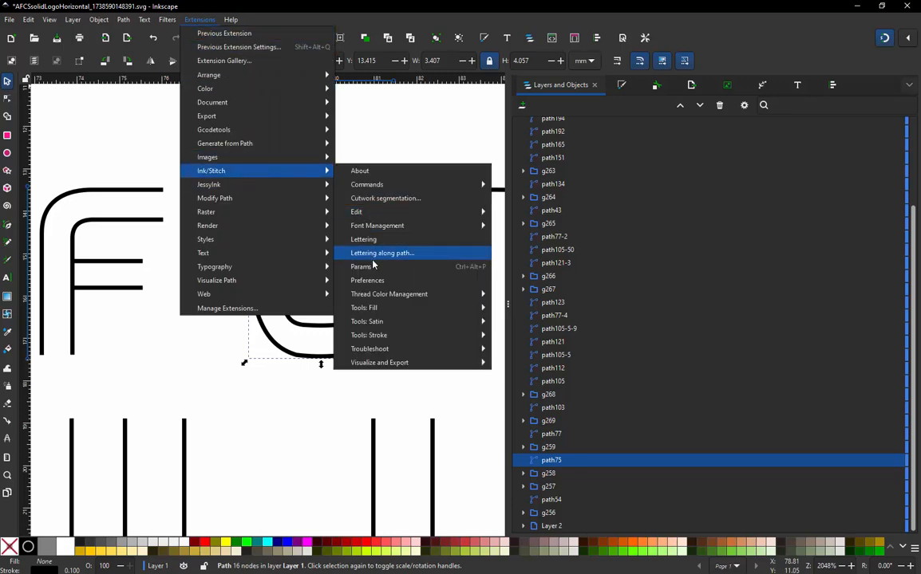
{"action": "left_click", "coordinate": [382, 263]}
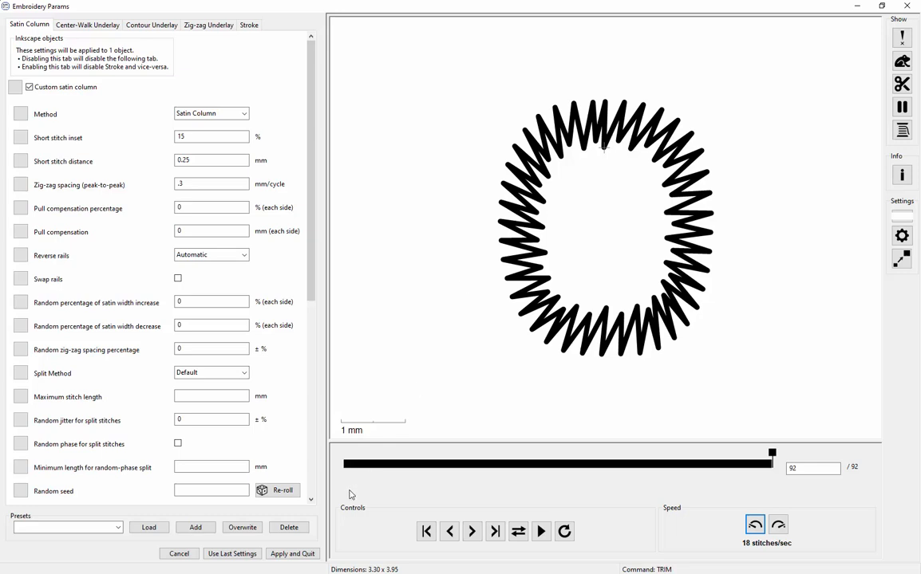
{"action": "mouse_move", "coordinate": [296, 568]}
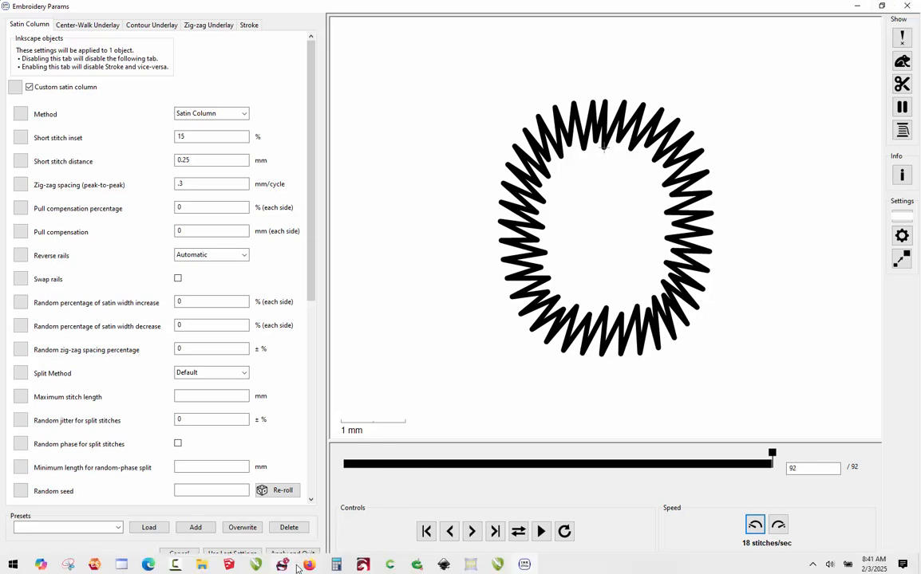
{"action": "left_click", "coordinate": [295, 554]}
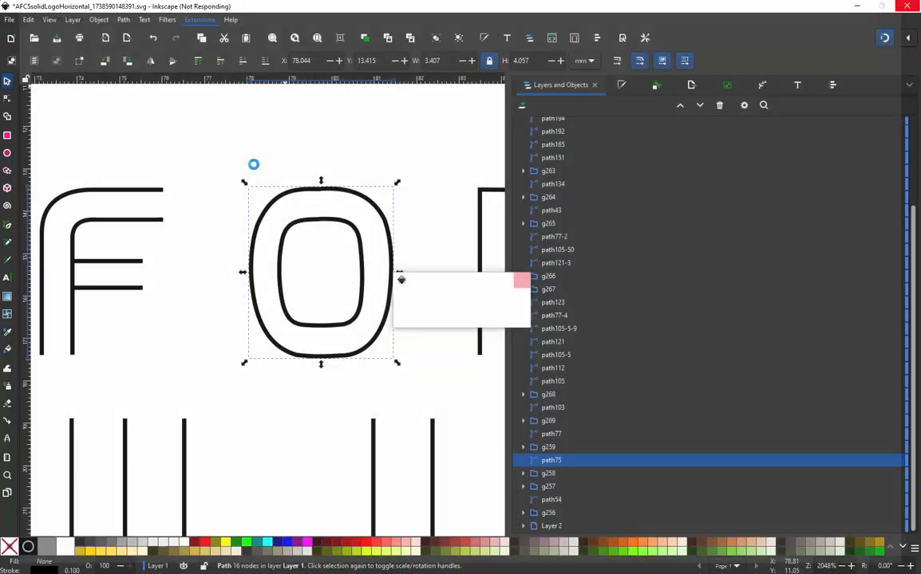
- Reposition the upper-left and upper-right nodes on the O's outer outline slightly lower, close to level with the inner side nodes
{"action": "double_click", "coordinate": [272, 210]}
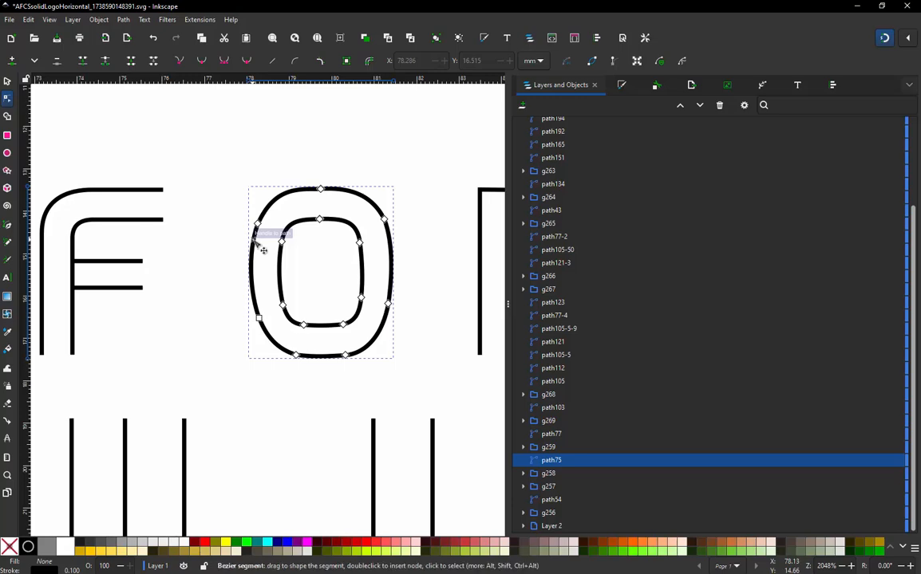
{"action": "left_click", "coordinate": [254, 239]}
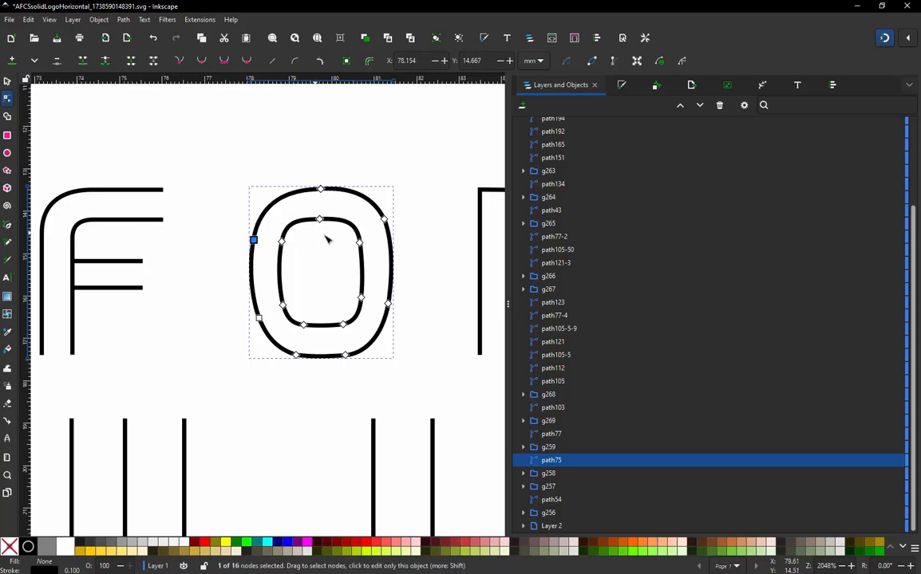
{"action": "left_click", "coordinate": [397, 241]}
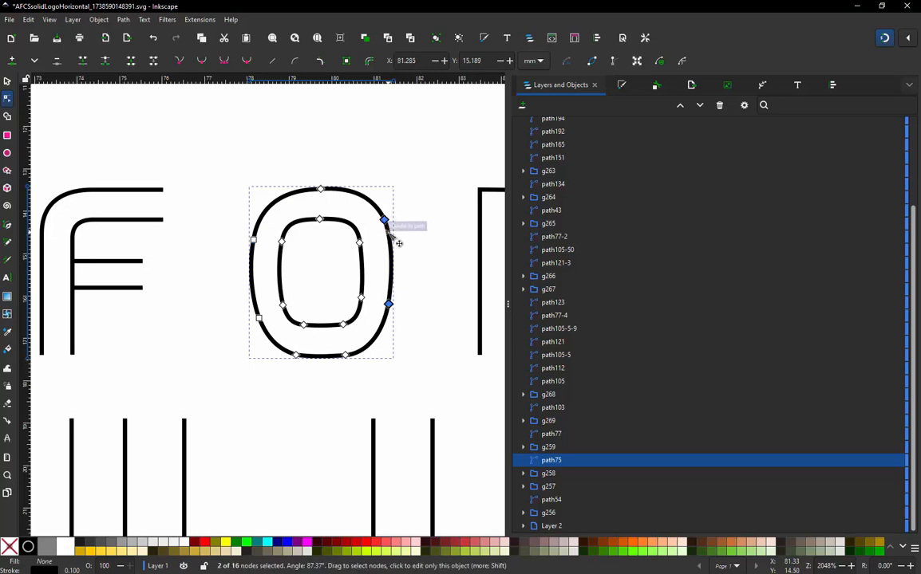
{"action": "left_click_drag", "start_coordinate": [383, 220], "coordinate": [387, 231]}
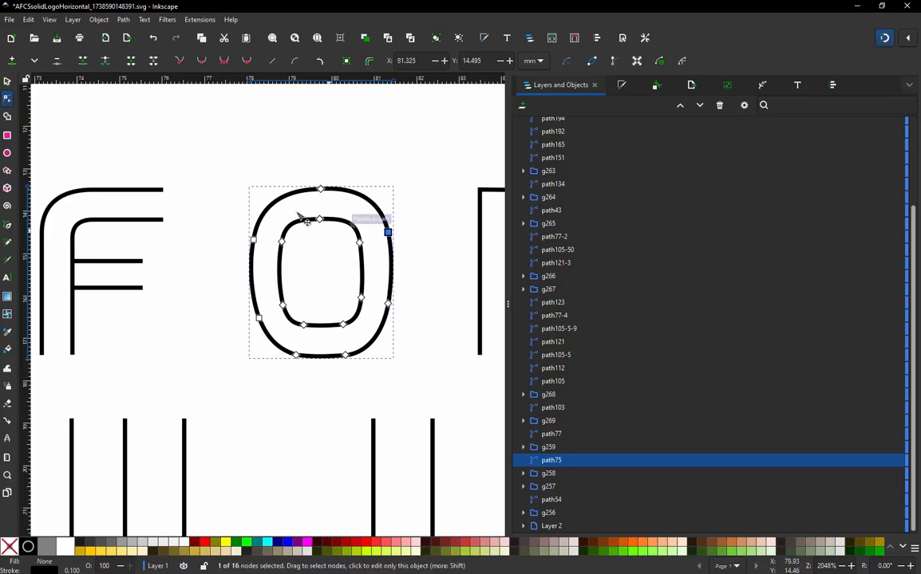
- Recheck the O's stitch direction in the Ink/Stitch Params preview with its repositioned outer nodes
{"action": "left_click", "coordinate": [199, 19]}
{"action": "mouse_move", "coordinate": [225, 172]}
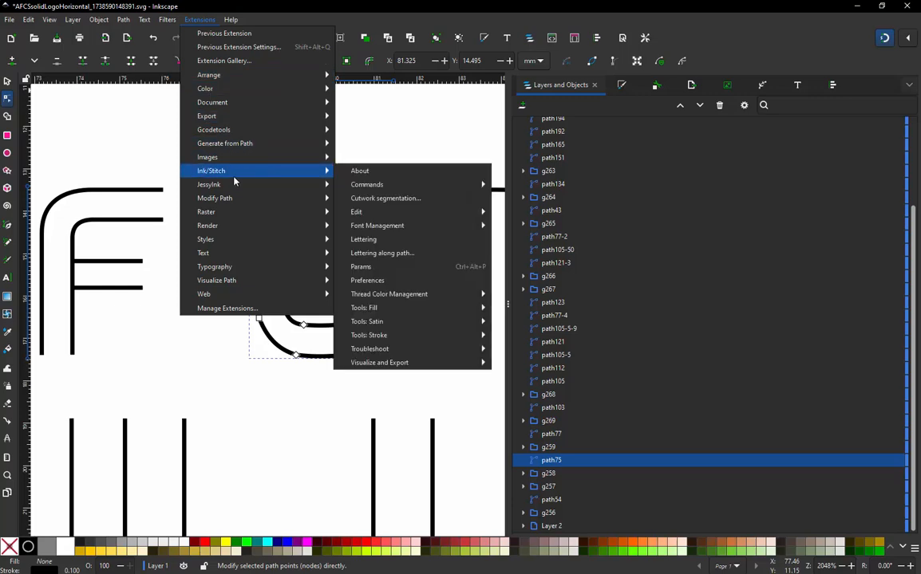
{"action": "left_click", "coordinate": [367, 280]}
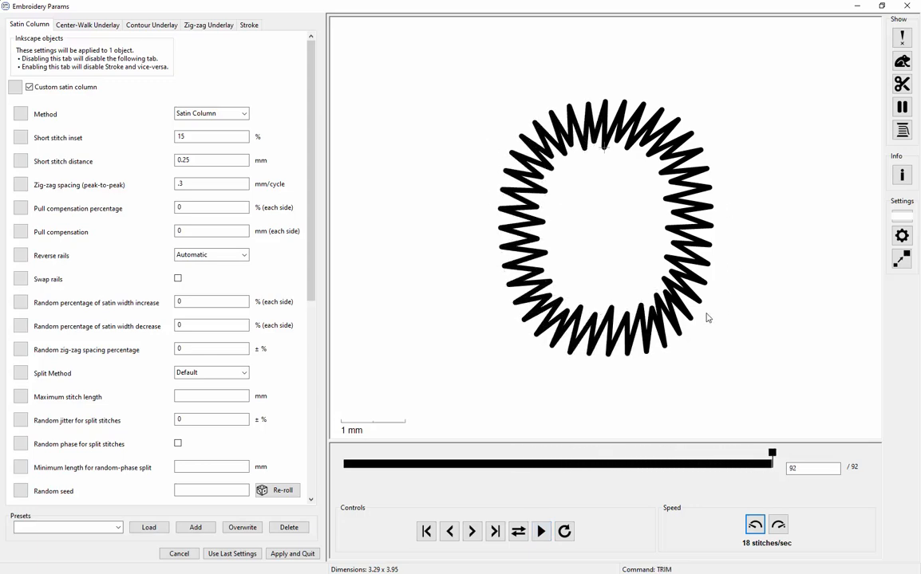
{"action": "left_click", "coordinate": [281, 553]}
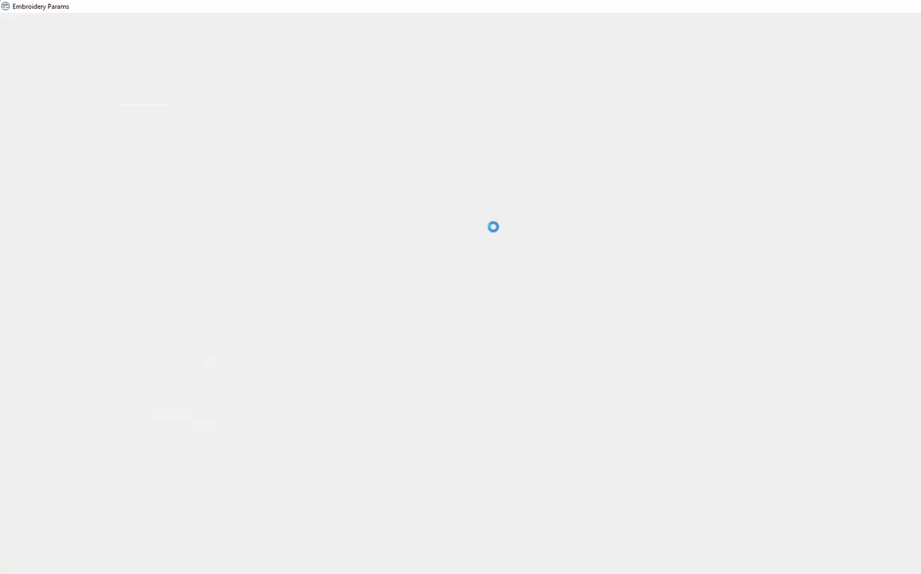
- Select the V of CIVILIAN, examine its satin stitches in the Ink/Stitch Params preview and close the preview
{"action": "scroll", "coordinate": [278, 181], "scroll_direction": "down", "scroll_amount": 4}
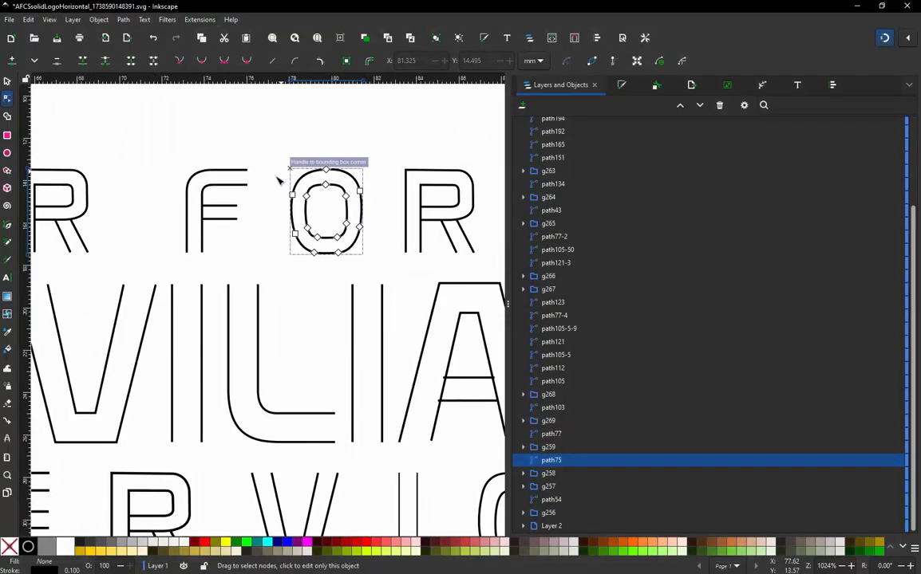
{"action": "scroll", "coordinate": [304, 274], "scroll_direction": "up", "scroll_amount": 2}
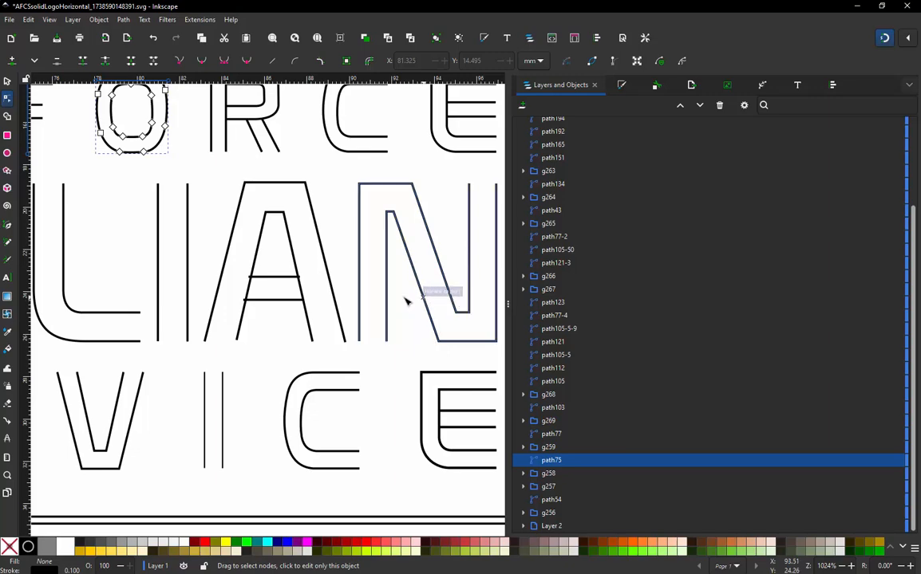
{"action": "scroll", "coordinate": [413, 303], "scroll_direction": "down", "scroll_amount": 3}
{"action": "scroll", "coordinate": [395, 283], "scroll_direction": "up", "scroll_amount": 3}
{"action": "scroll", "coordinate": [423, 287], "scroll_direction": "down", "scroll_amount": 3}
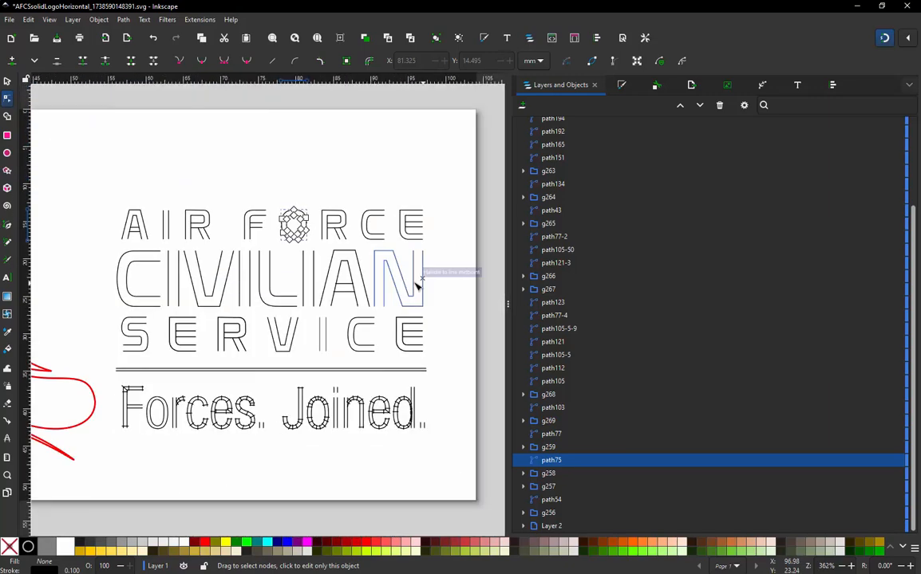
{"action": "scroll", "coordinate": [207, 289], "scroll_direction": "up", "scroll_amount": 3}
{"action": "left_click", "coordinate": [181, 269]}
{"action": "scroll", "coordinate": [181, 269], "scroll_direction": "up", "scroll_amount": 2}
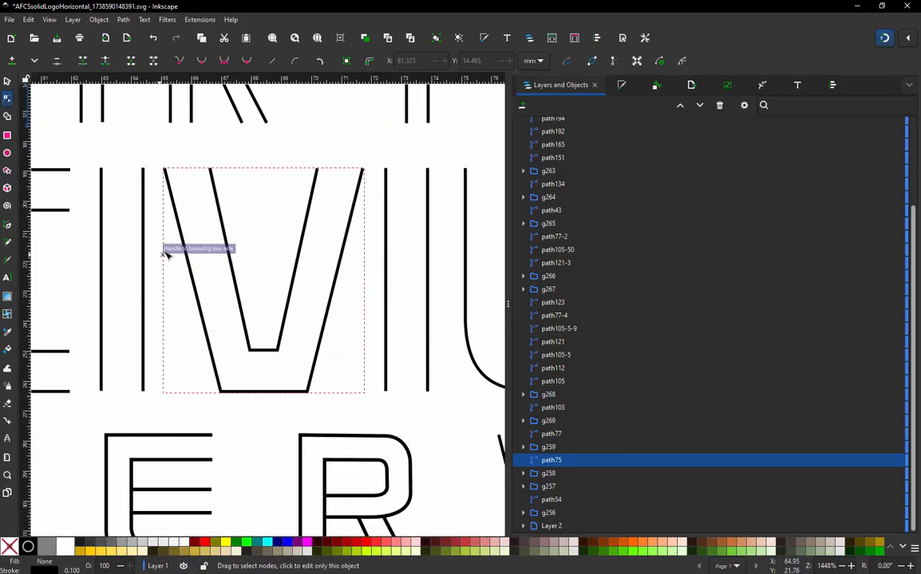
{"action": "left_click", "coordinate": [191, 19]}
{"action": "mouse_move", "coordinate": [239, 172]}
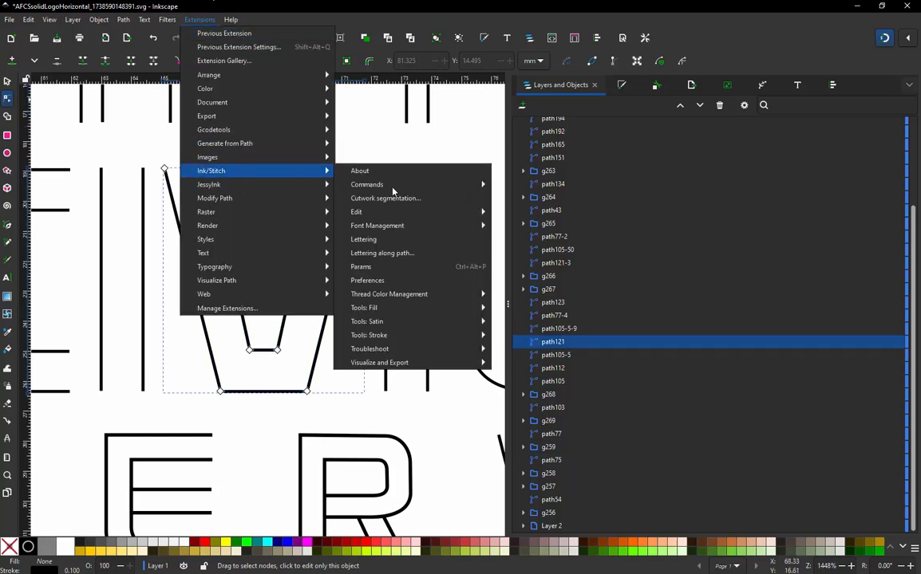
{"action": "left_click", "coordinate": [380, 268]}
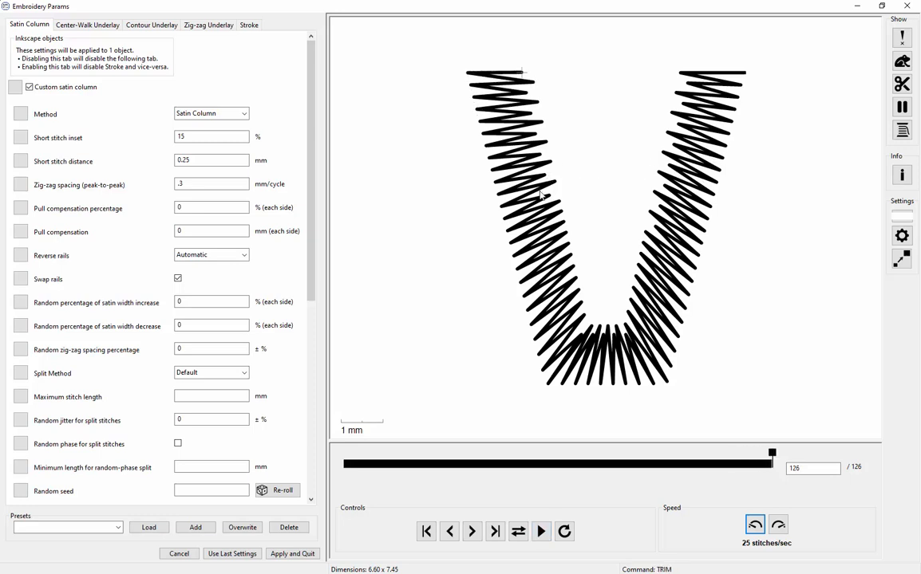
{"action": "left_click", "coordinate": [895, 8]}
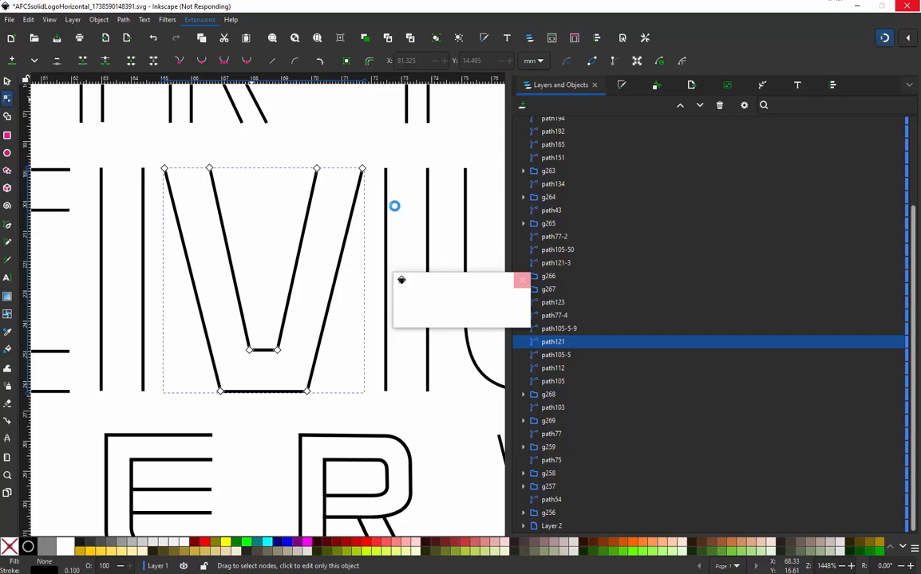
- Insert a node about midway along the inner and outer edges of both arms of the V in CIVILIAN
{"action": "double_click", "coordinate": [296, 259]}
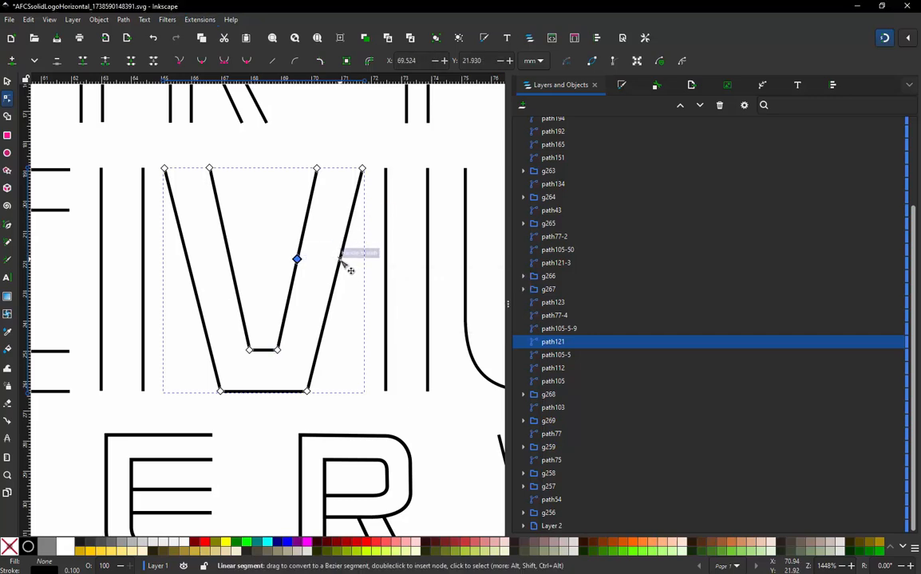
{"action": "double_click", "coordinate": [339, 259]}
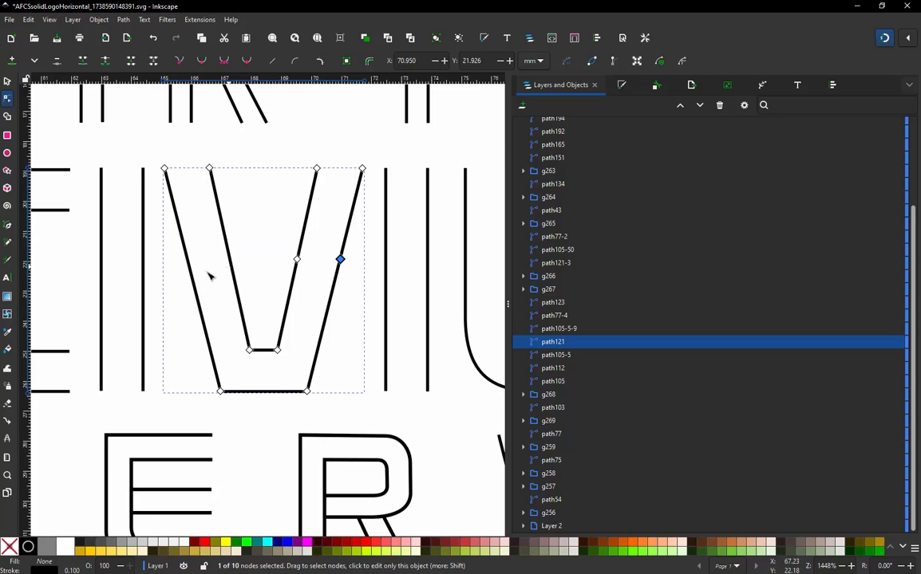
{"action": "scroll", "coordinate": [191, 275], "scroll_direction": "up", "scroll_amount": 2}
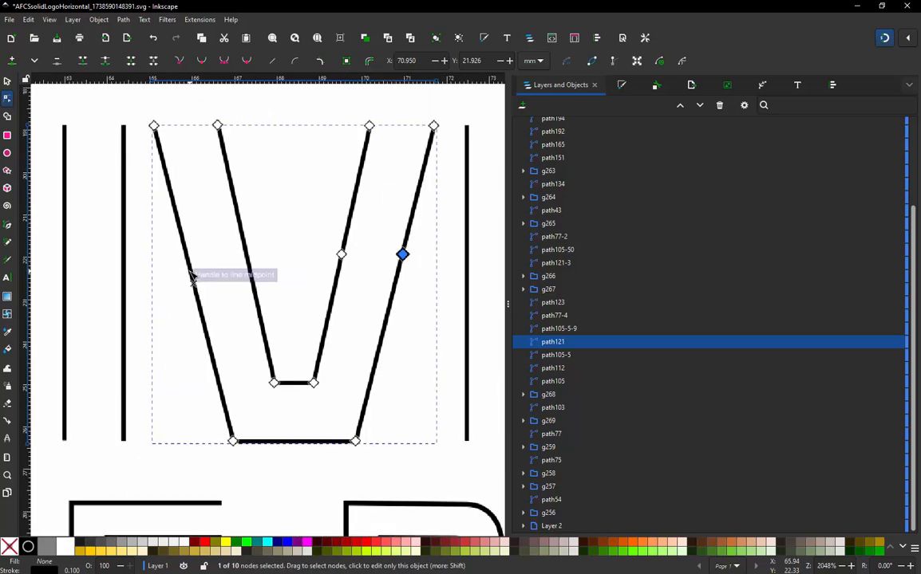
{"action": "double_click", "coordinate": [270, 249]}
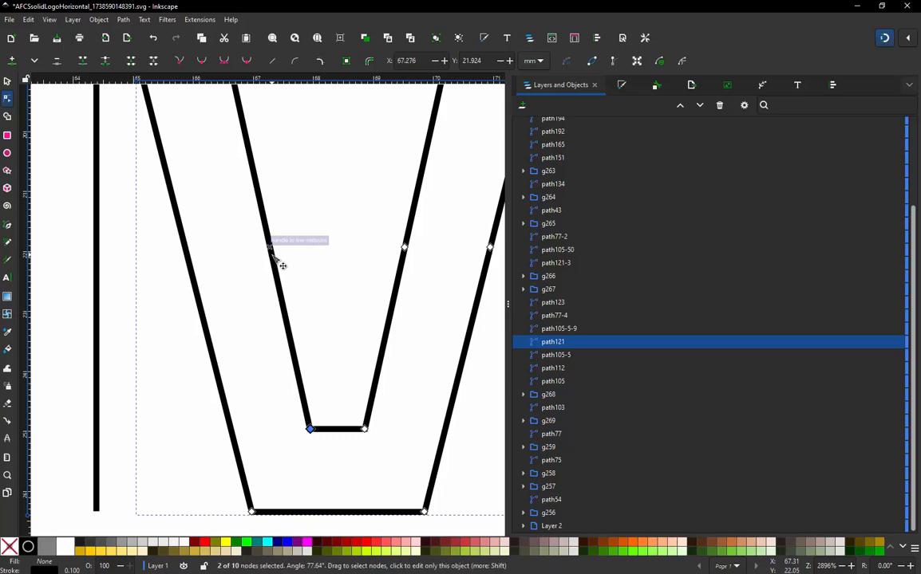
{"action": "double_click", "coordinate": [192, 261]}
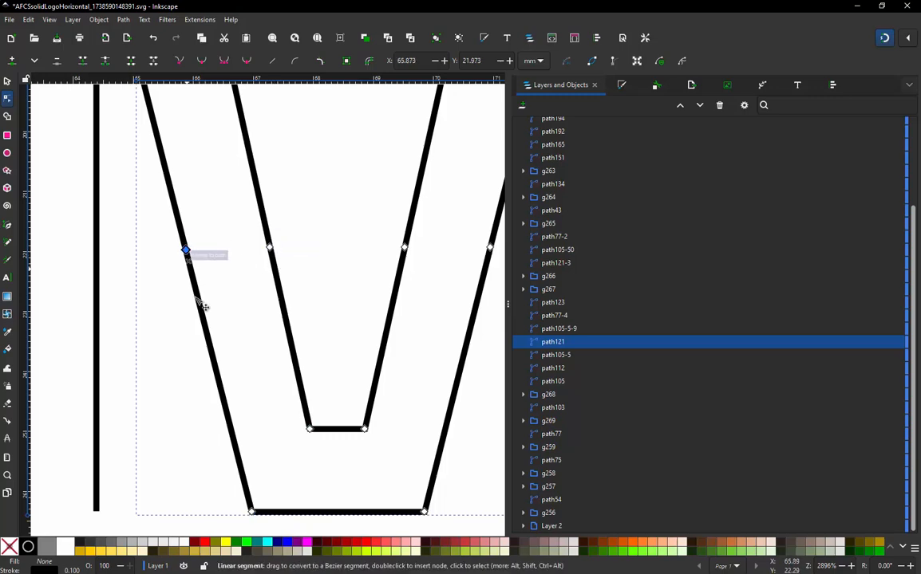
{"action": "scroll", "coordinate": [199, 302], "scroll_direction": "down", "scroll_amount": 3}
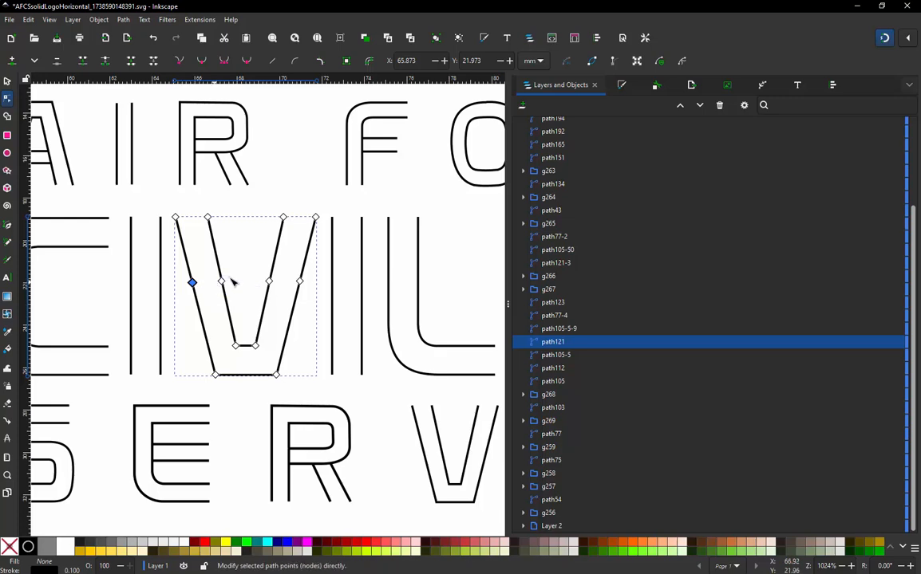
- Recheck the V's stitch direction in the Ink/Stitch Params preview and apply its settings
{"action": "left_click", "coordinate": [6, 81]}
{"action": "left_click", "coordinate": [196, 19]}
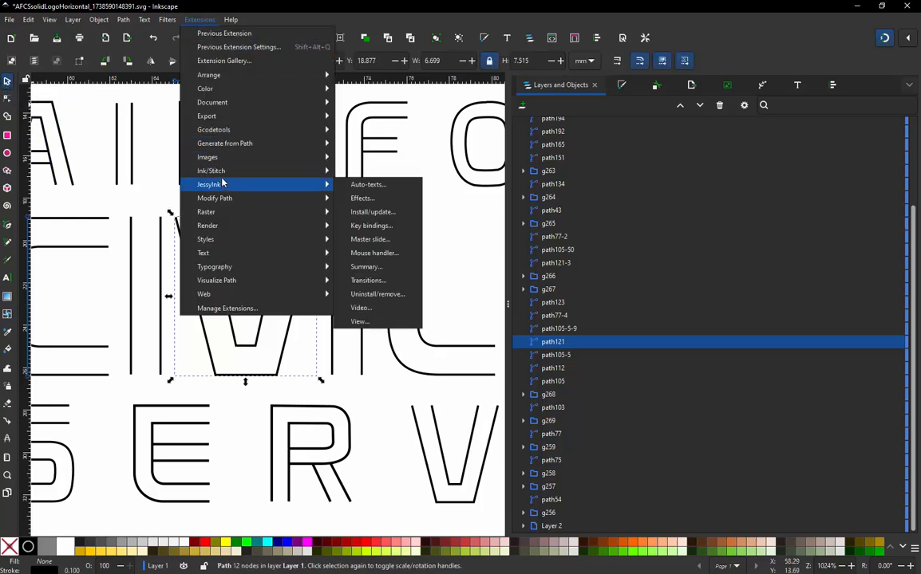
{"action": "mouse_move", "coordinate": [294, 171]}
{"action": "left_click", "coordinate": [368, 266]}
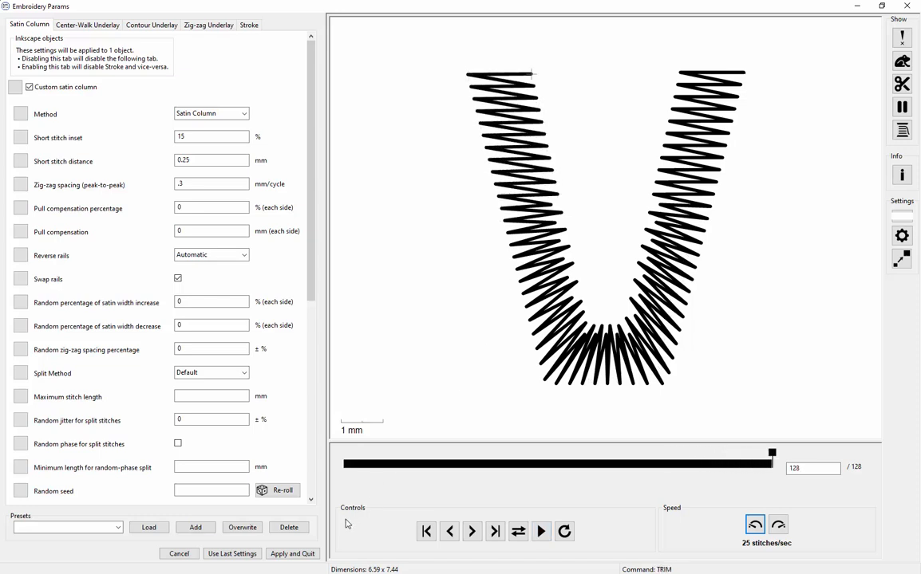
{"action": "left_click", "coordinate": [293, 553]}
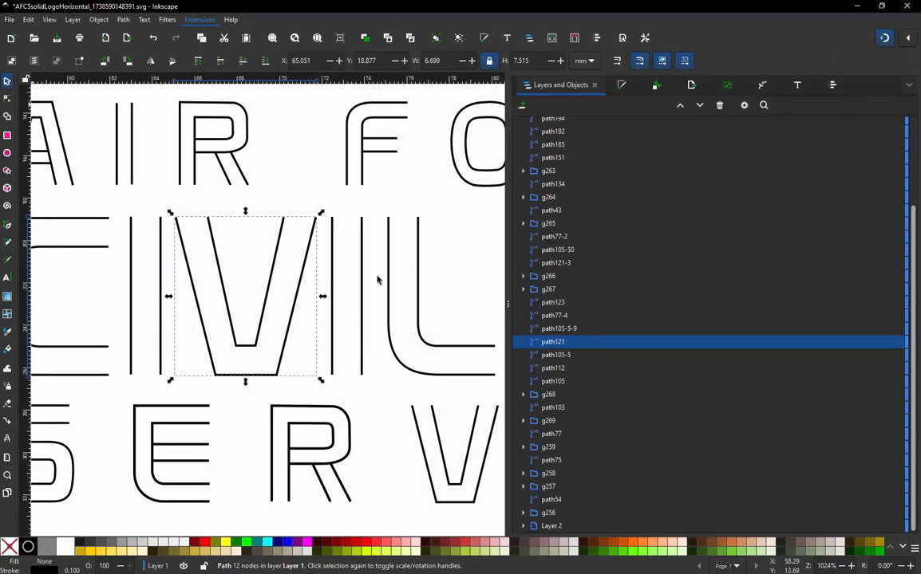
- Select the last N of CIVILIAN, examine its satin stitches in the Ink/Stitch Params preview and close the preview
{"action": "key", "text": "Escape"}
{"action": "scroll", "coordinate": [211, 314], "scroll_direction": "down", "scroll_amount": 2}
{"action": "scroll", "coordinate": [403, 308], "scroll_direction": "down", "scroll_amount": 2}
{"action": "scroll", "coordinate": [470, 302], "scroll_direction": "up", "scroll_amount": 4}
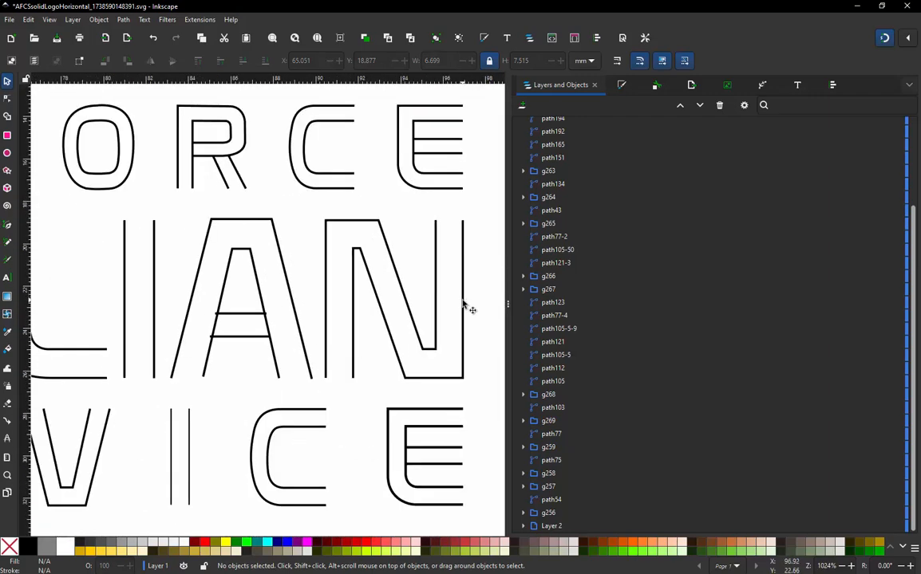
{"action": "left_click", "coordinate": [463, 305]}
{"action": "left_click", "coordinate": [199, 19]}
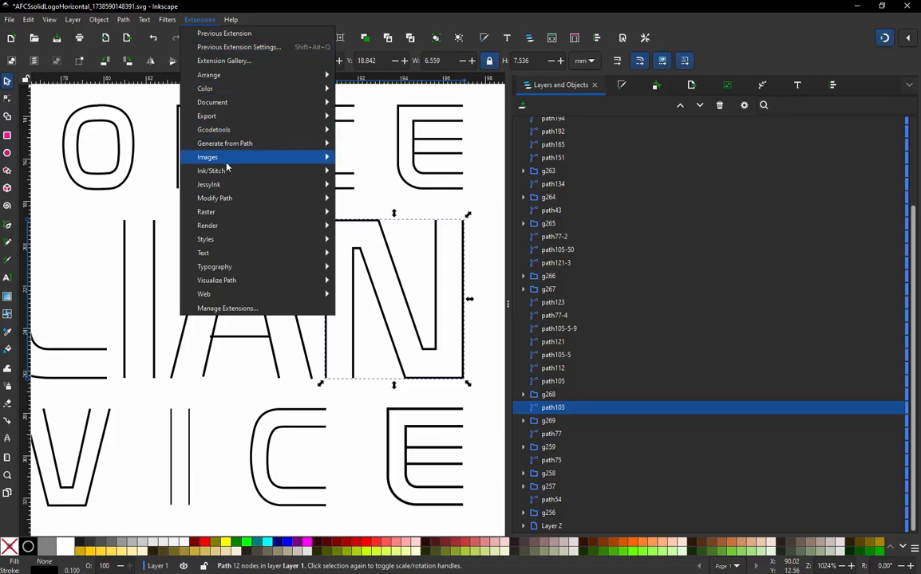
{"action": "mouse_move", "coordinate": [239, 170]}
{"action": "left_click", "coordinate": [391, 268]}
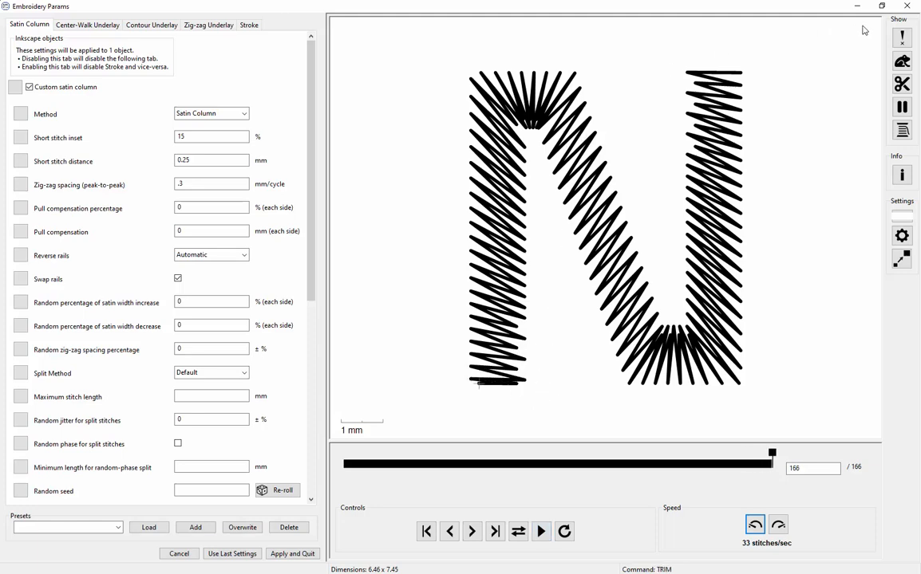
{"action": "left_click", "coordinate": [907, 5]}
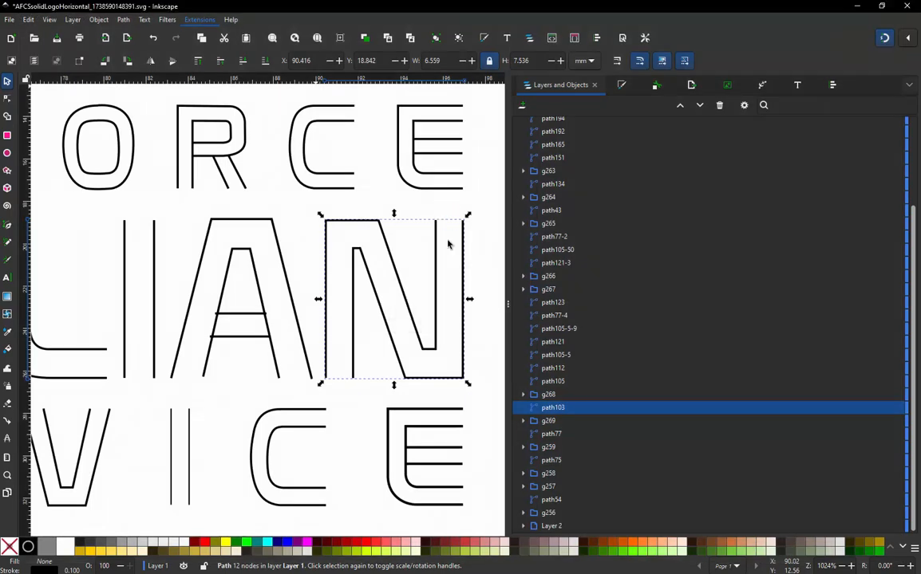
- Insert two pairs of facing nodes on the N's right stem, one near mid-height and one closer to the lower corner
{"action": "double_click", "coordinate": [435, 249]}
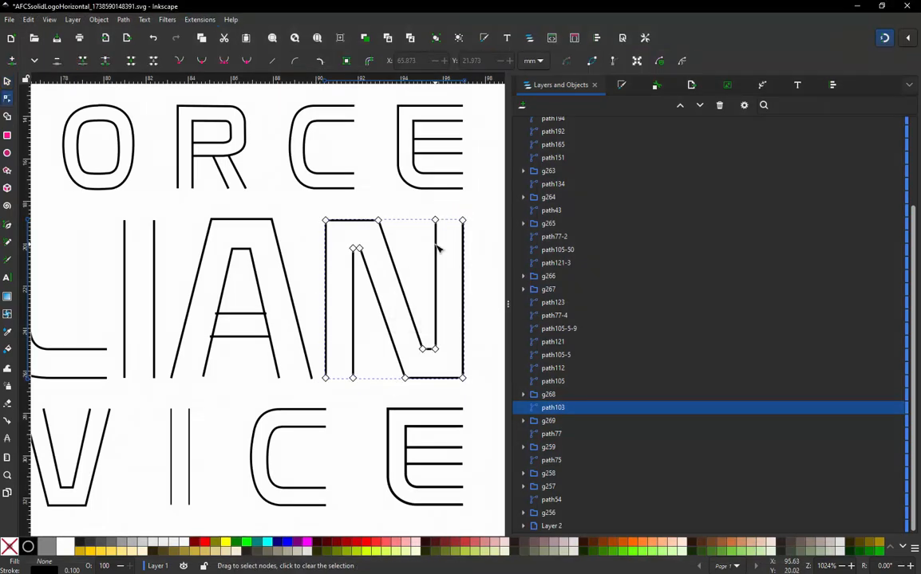
{"action": "double_click", "coordinate": [435, 306]}
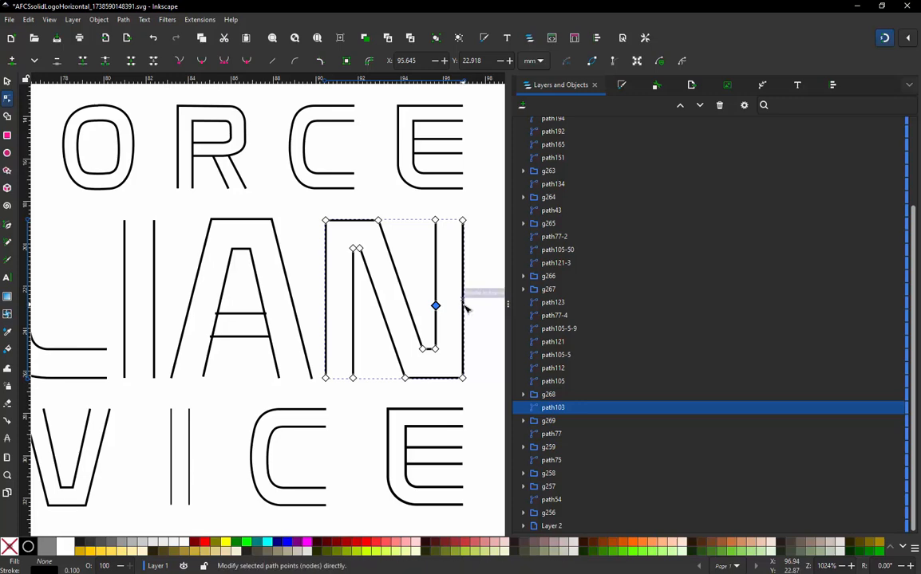
{"action": "scroll", "coordinate": [465, 308], "scroll_direction": "up", "scroll_amount": 2}
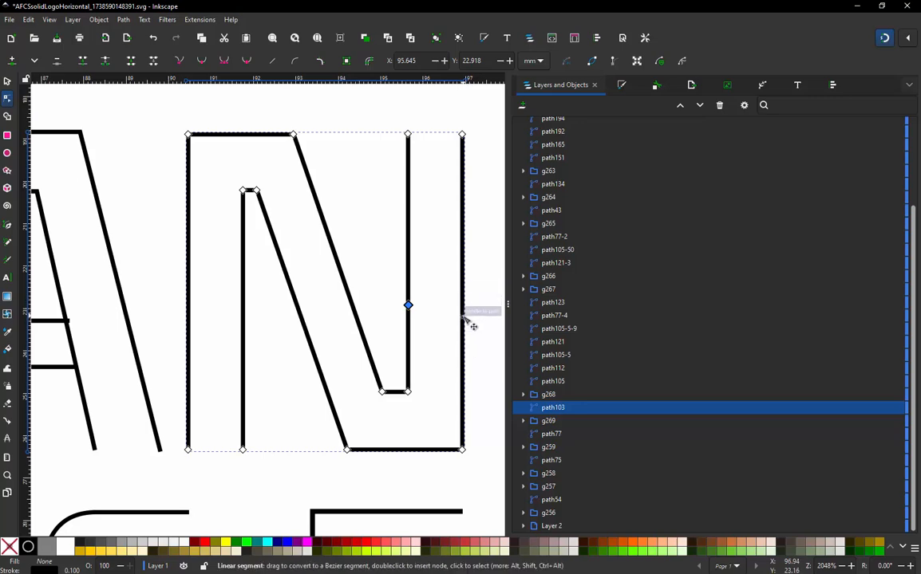
{"action": "left_click", "coordinate": [464, 308]}
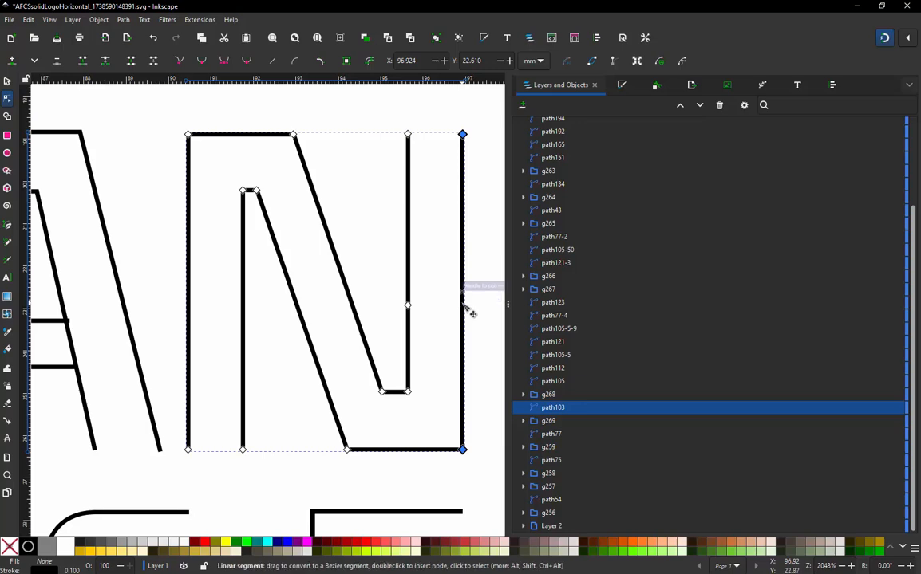
{"action": "scroll", "coordinate": [464, 307], "scroll_direction": "up", "scroll_amount": 2, "text": "ctrl"}
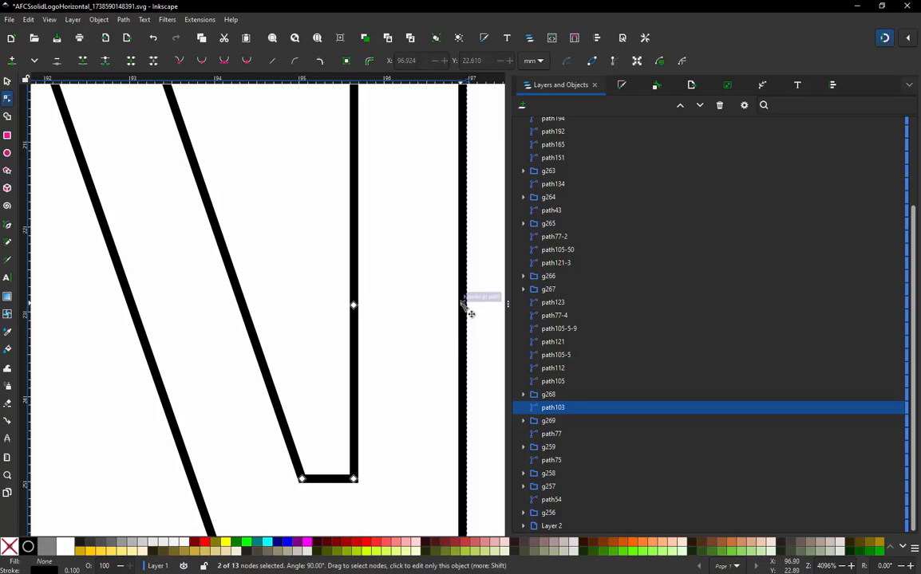
{"action": "left_click", "coordinate": [463, 303]}
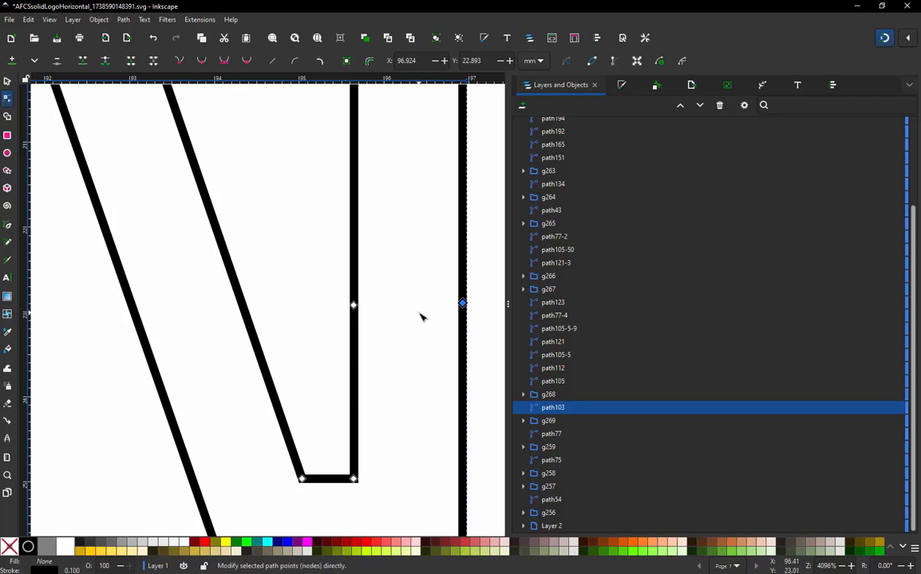
{"action": "scroll", "coordinate": [387, 293], "scroll_direction": "down", "scroll_amount": 2}
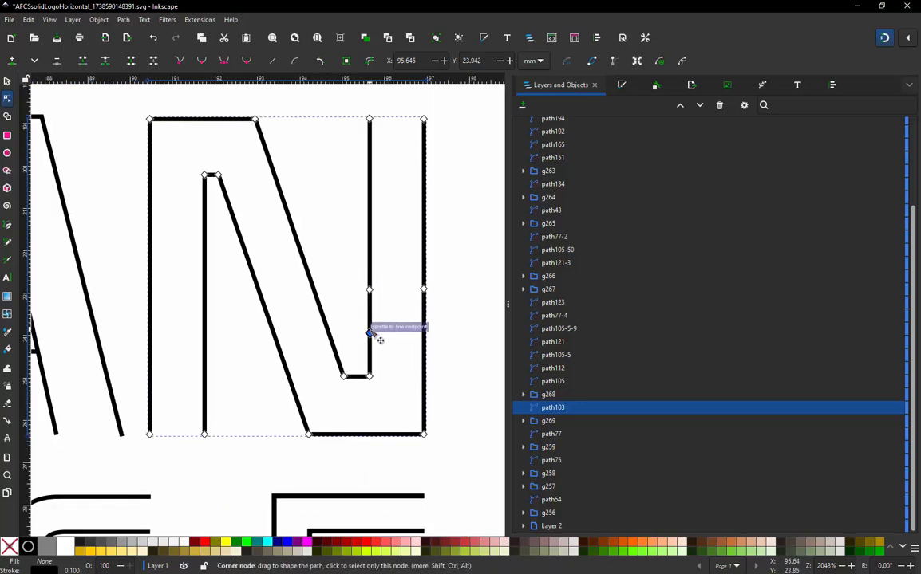
{"action": "double_click", "coordinate": [370, 334]}
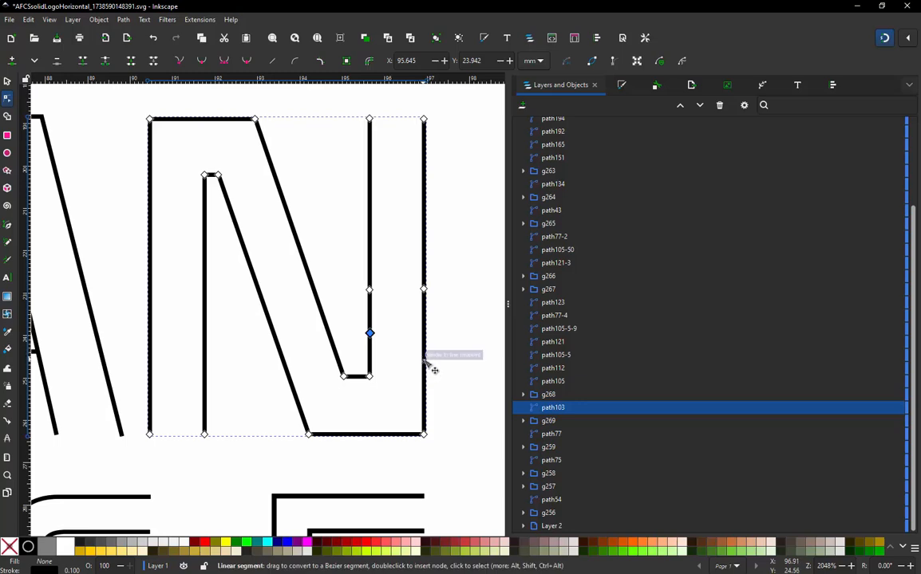
{"action": "double_click", "coordinate": [423, 362]}
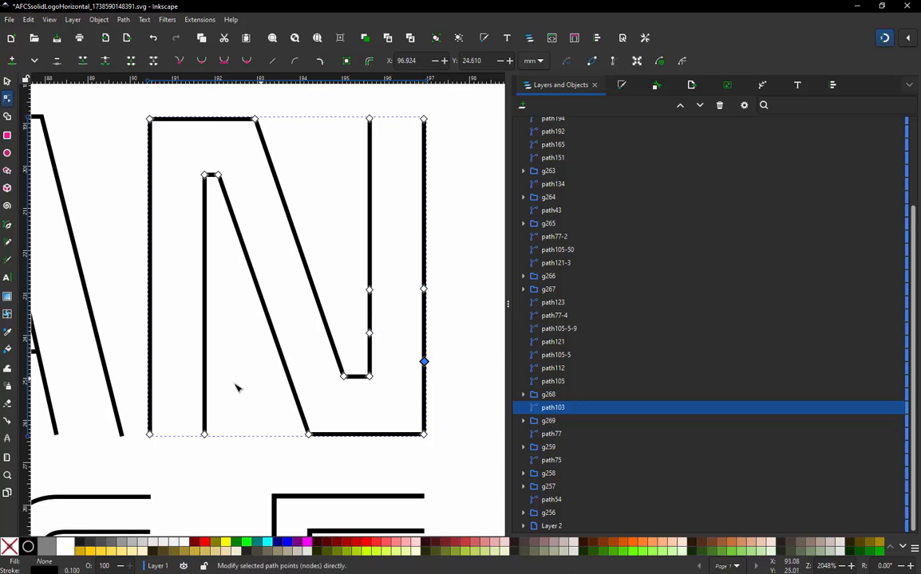
- Insert two pairs of facing nodes on the N's left stem, one near mid-height and one closer to the upper corner
{"action": "double_click", "coordinate": [205, 272]}
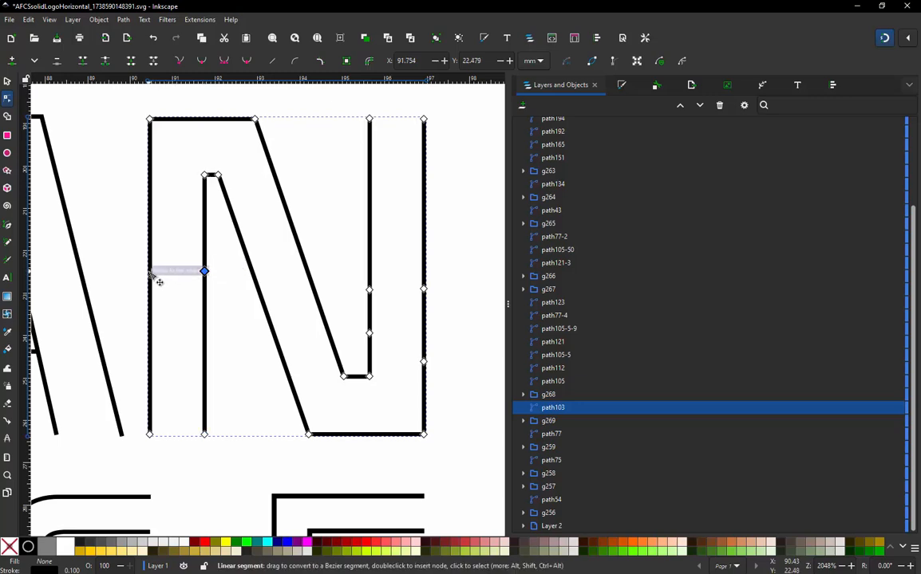
{"action": "double_click", "coordinate": [150, 276]}
{"action": "double_click", "coordinate": [204, 224]}
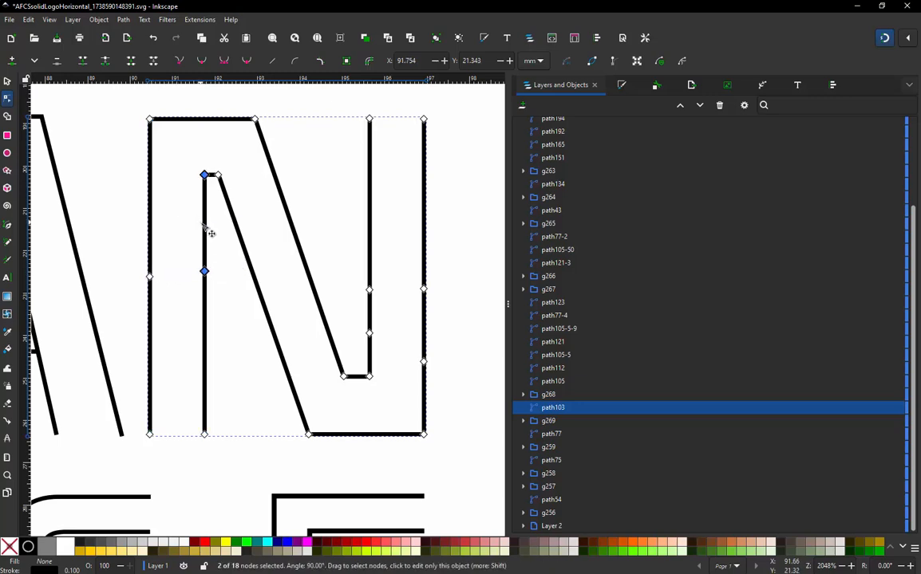
{"action": "double_click", "coordinate": [150, 198]}
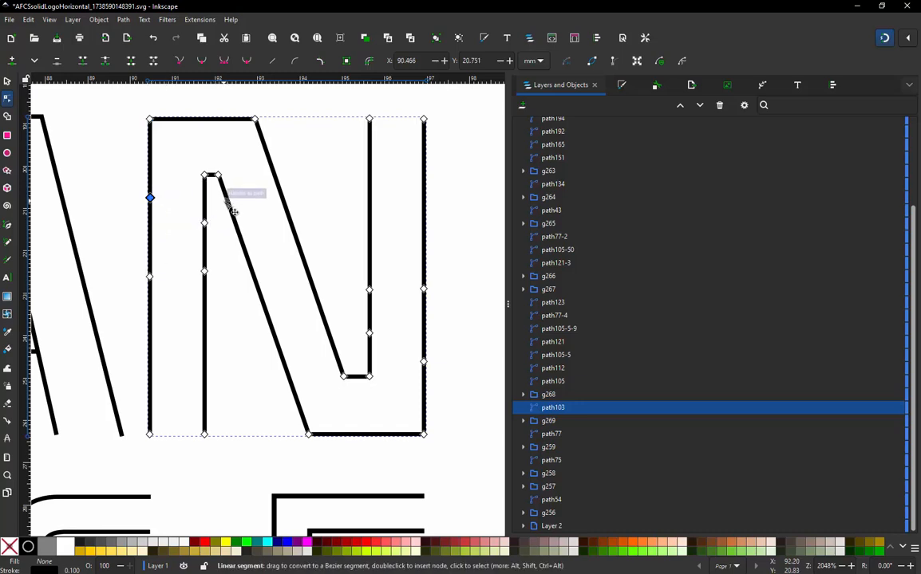
- Insert a pair of facing nodes near the upper end and another near the lower end of the N's diagonal
{"action": "double_click", "coordinate": [227, 200]}
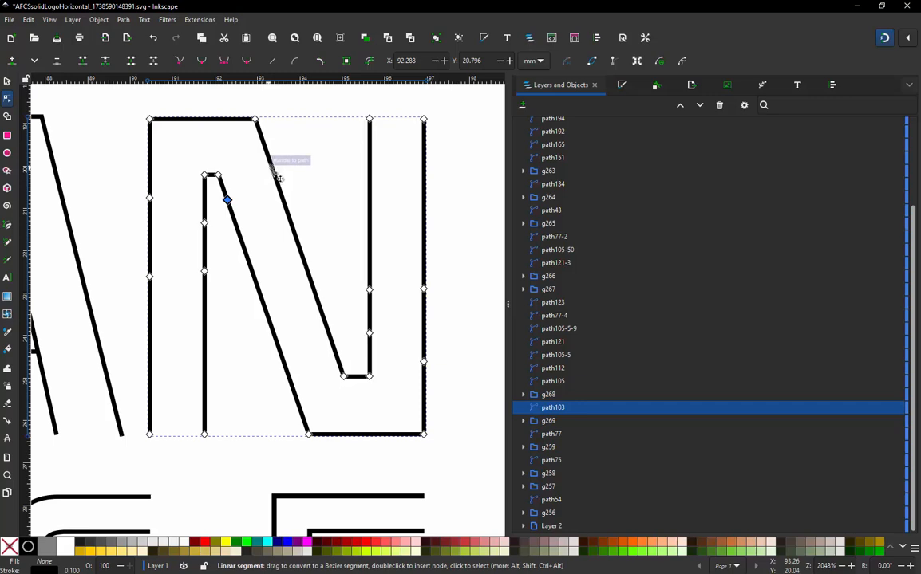
{"action": "double_click", "coordinate": [272, 168]}
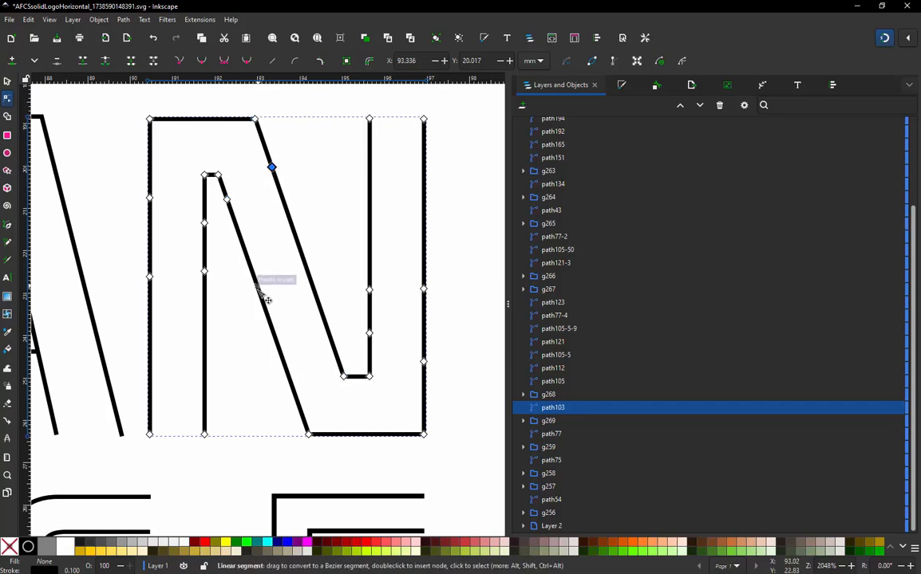
{"action": "double_click", "coordinate": [292, 384]}
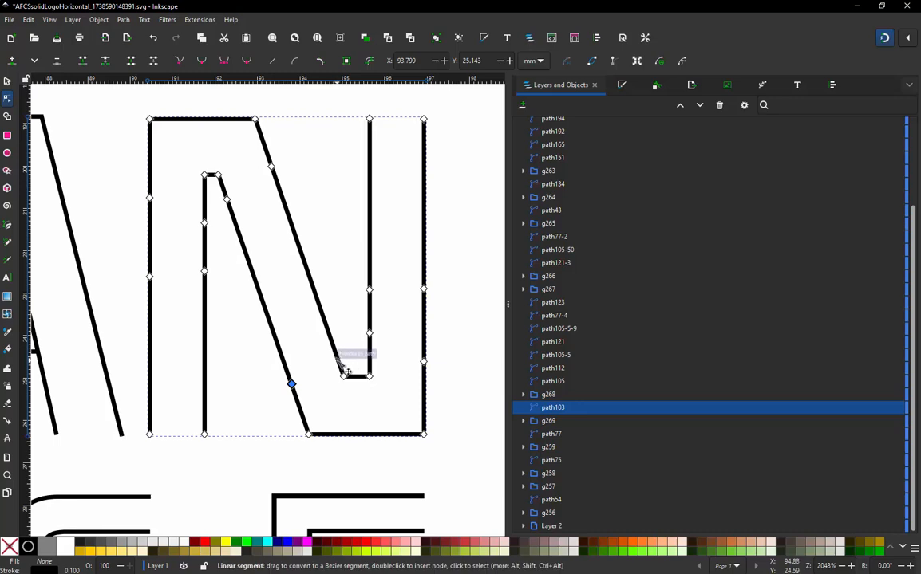
{"action": "double_click", "coordinate": [337, 360]}
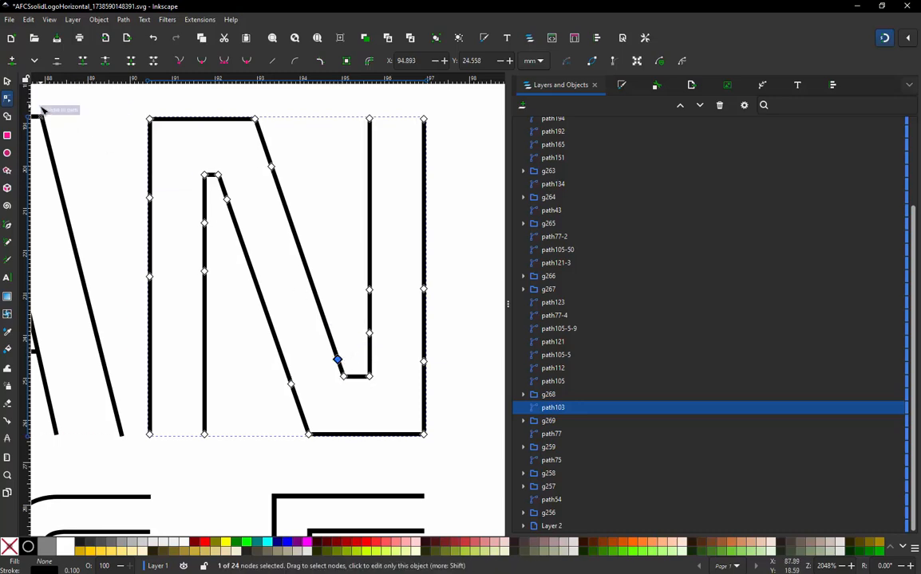
- Recheck the N's stitch direction in the Ink/Stitch Params preview and apply its settings
{"action": "left_click", "coordinate": [8, 82]}
{"action": "left_click", "coordinate": [185, 20]}
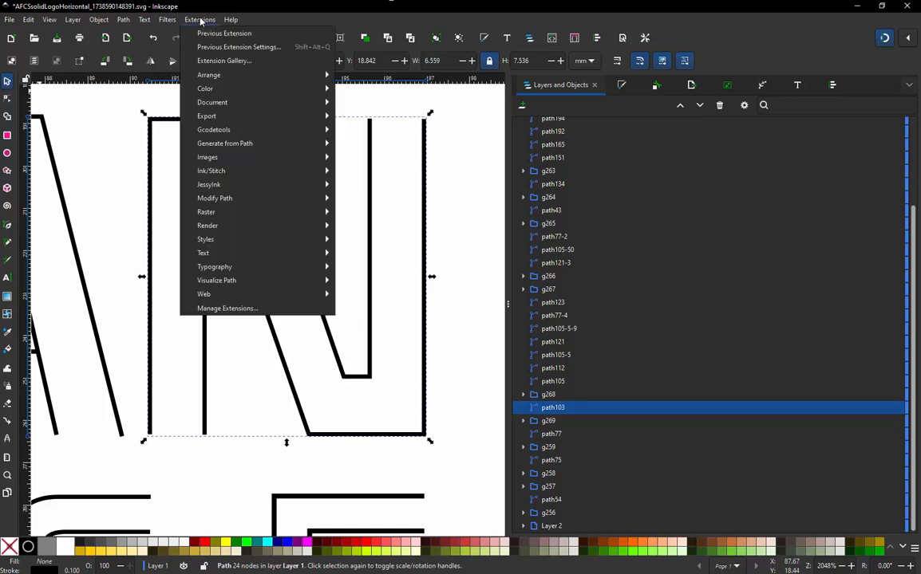
{"action": "mouse_move", "coordinate": [214, 169]}
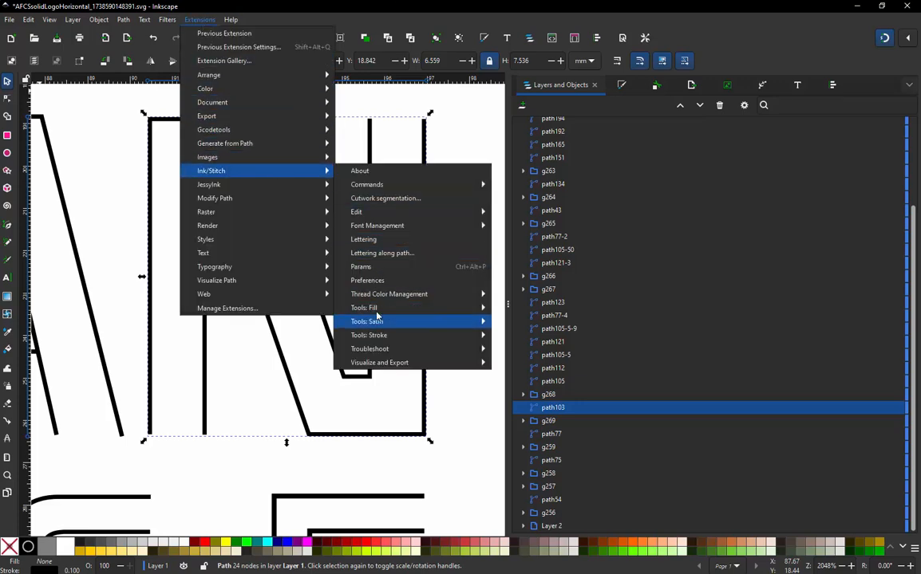
{"action": "left_click", "coordinate": [381, 267]}
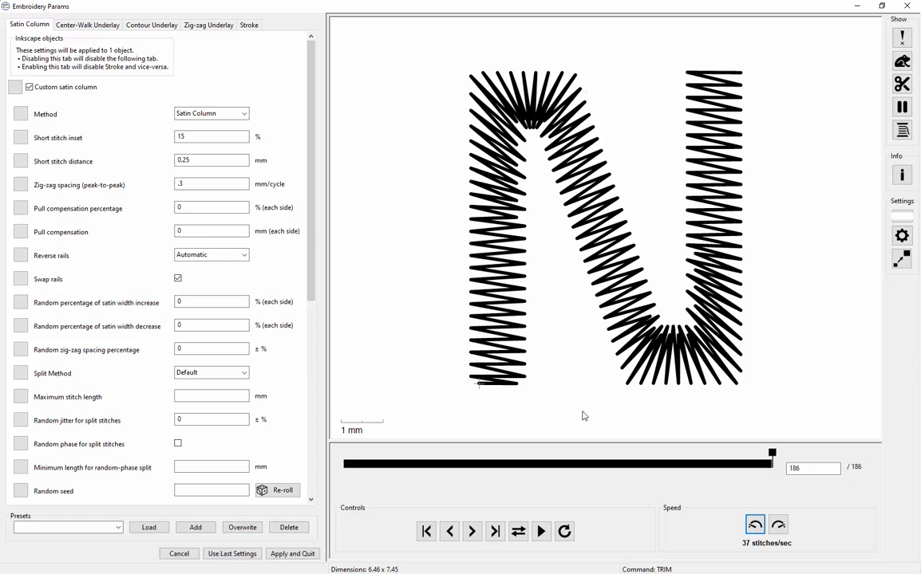
{"action": "left_click", "coordinate": [292, 554]}
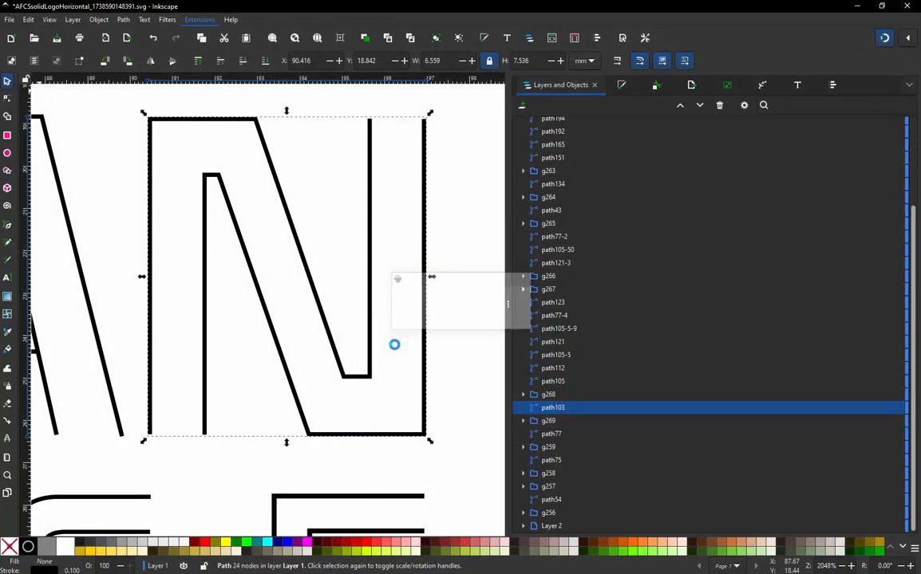
- Preview the stitching of the AIR FORCE, CIVILIAN and SERVICE lines together in Ink/Stitch Params with jump stitches shown, and apply the settings
{"action": "scroll", "coordinate": [339, 255], "scroll_direction": "down", "scroll_amount": 5}
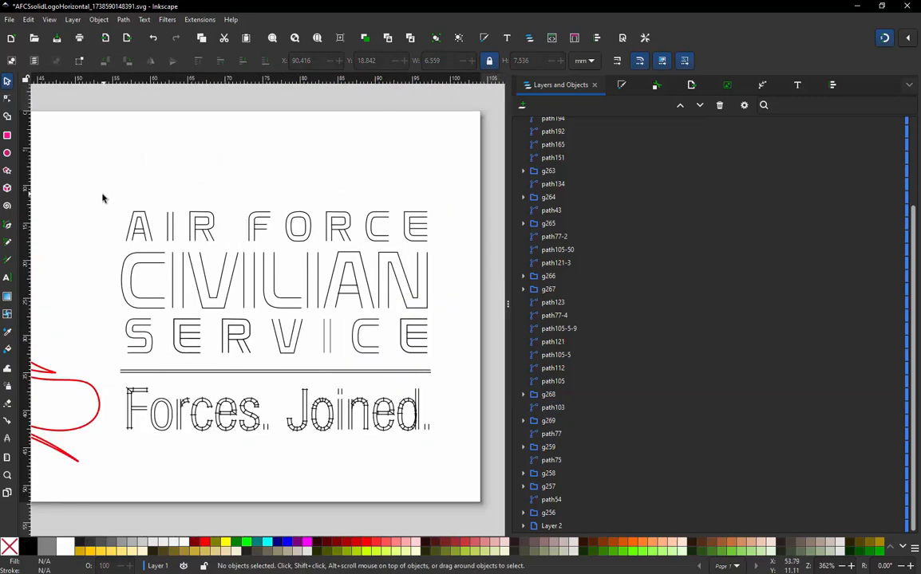
{"action": "left_click_drag", "start_coordinate": [99, 199], "coordinate": [446, 367]}
{"action": "left_click", "coordinate": [200, 19]}
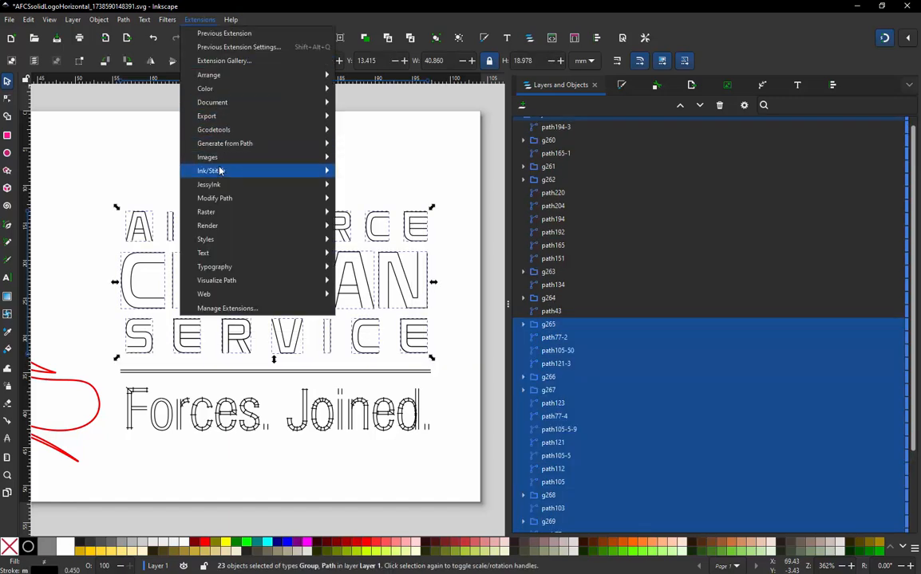
{"action": "mouse_move", "coordinate": [327, 175]}
{"action": "left_click", "coordinate": [367, 282]}
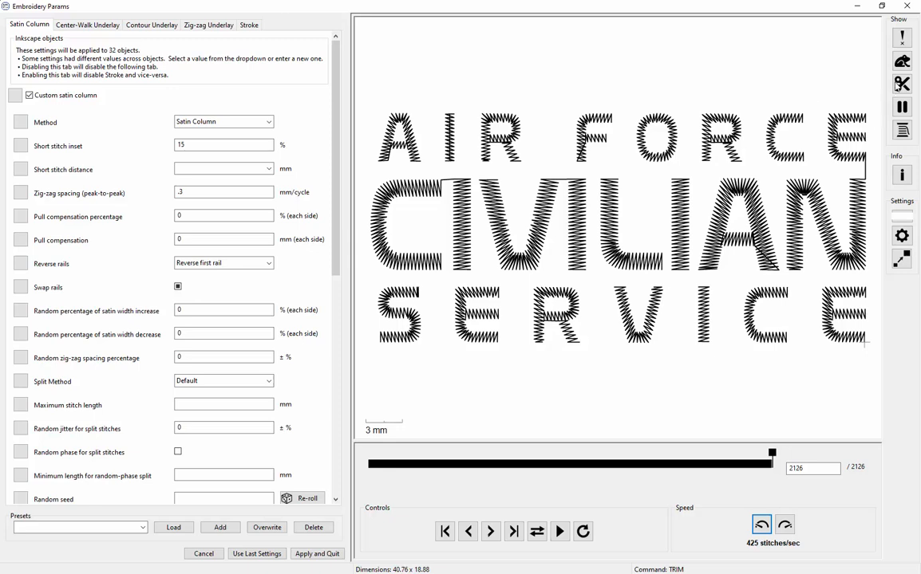
{"action": "left_click", "coordinate": [907, 62]}
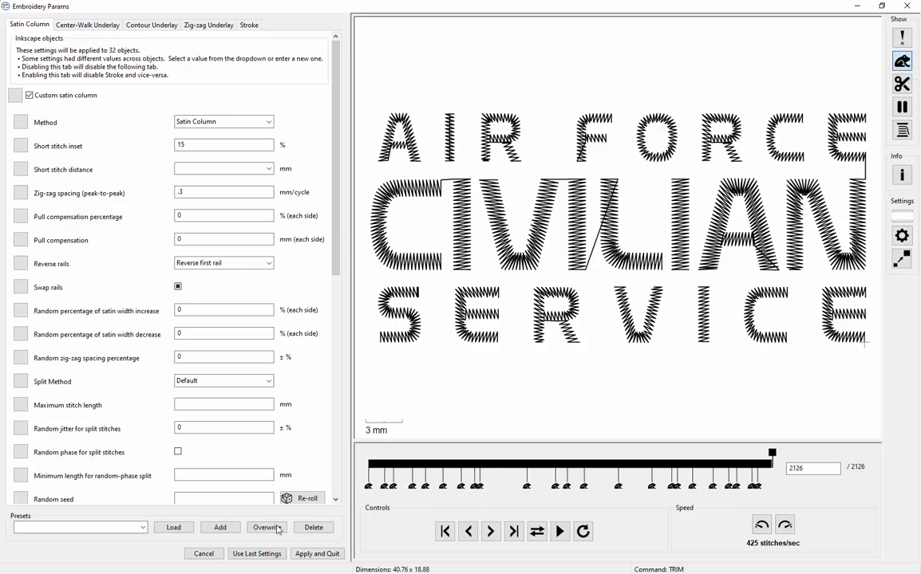
{"action": "left_click", "coordinate": [323, 557]}
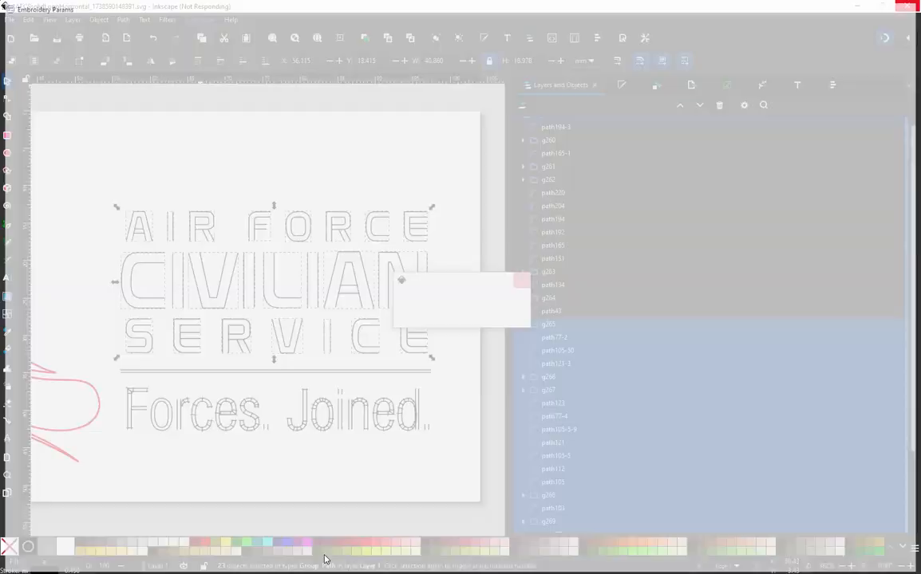
{"action": "left_click", "coordinate": [248, 482]}
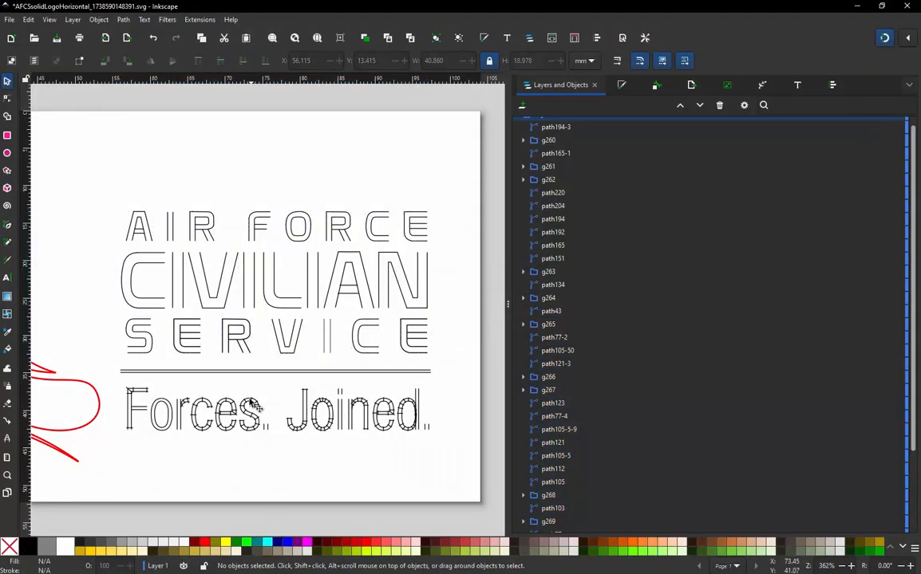
- Check the stacking order of the AIR FORCE letters by selecting each one in turn, from the A to the final E
{"action": "left_click", "coordinate": [152, 234]}
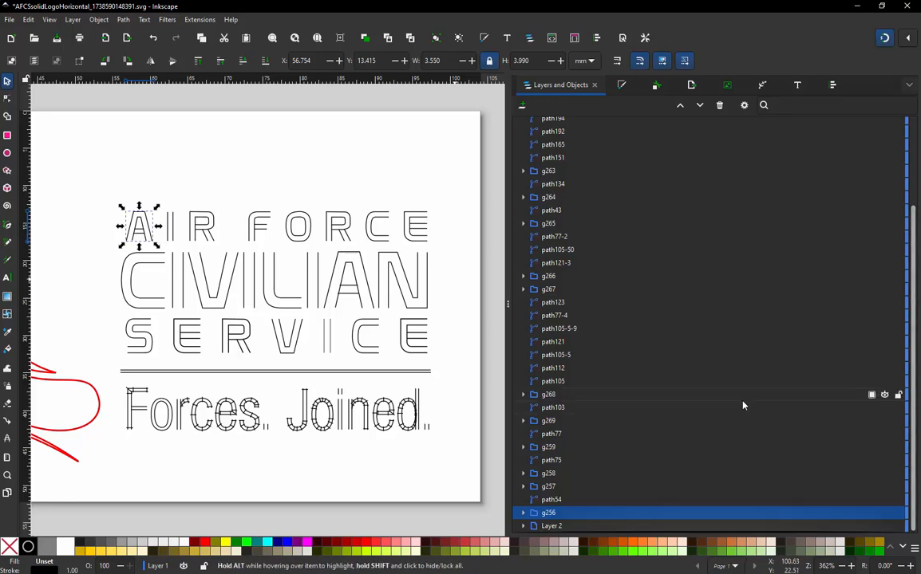
{"action": "left_click", "coordinate": [173, 235]}
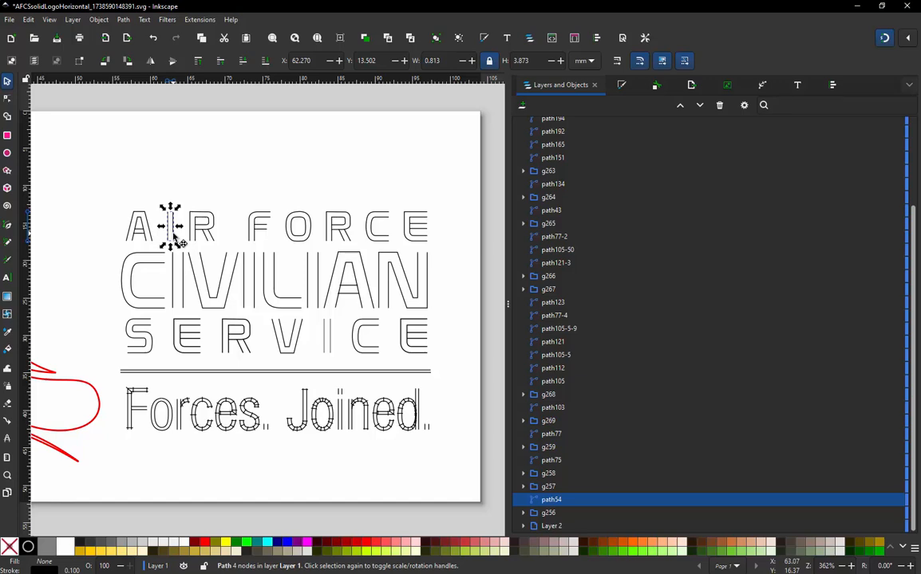
{"action": "left_click", "coordinate": [148, 236]}
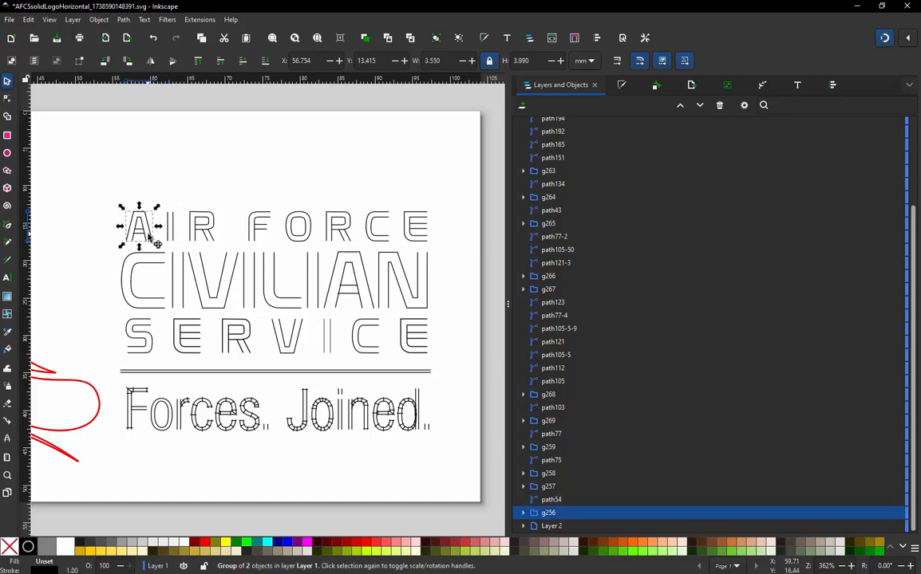
{"action": "left_click", "coordinate": [173, 228]}
{"action": "left_click", "coordinate": [197, 231]}
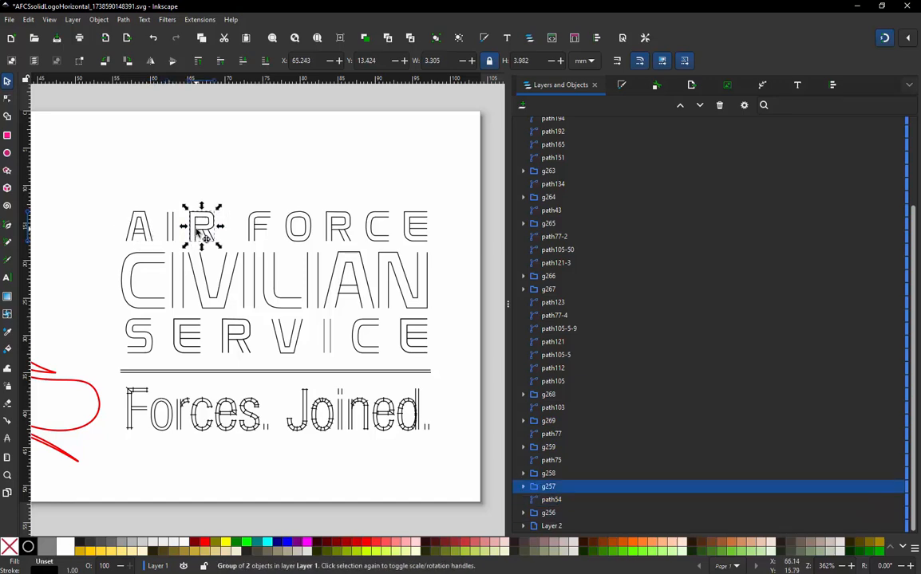
{"action": "left_click", "coordinate": [268, 232]}
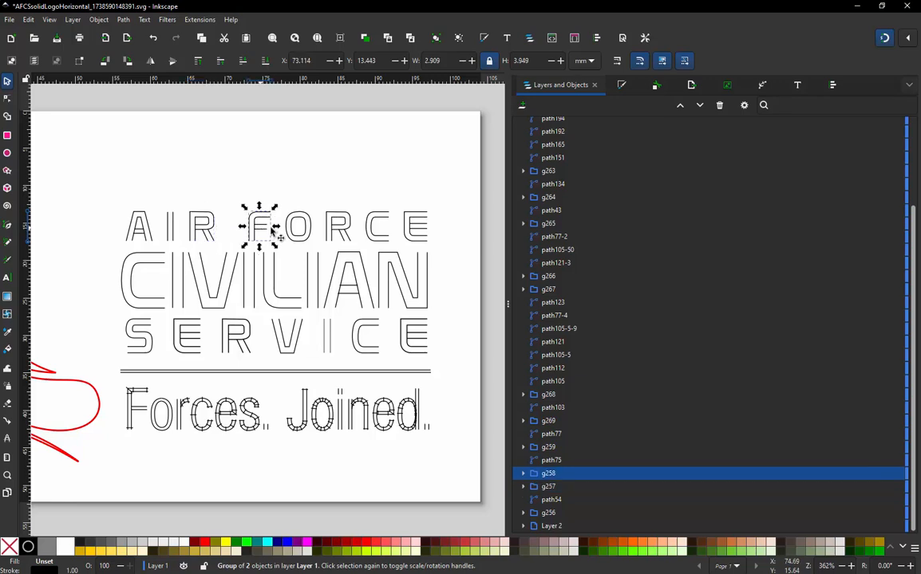
{"action": "left_click", "coordinate": [314, 231]}
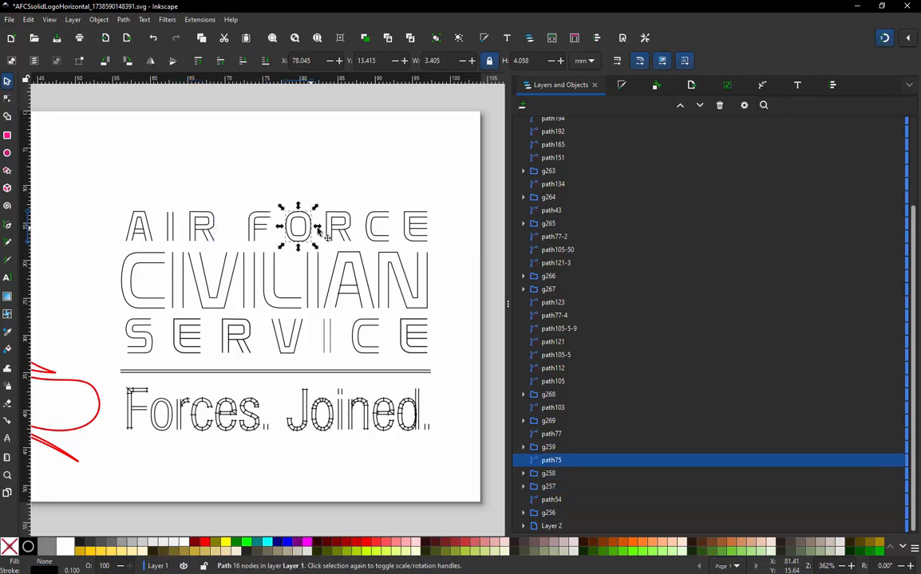
{"action": "left_click", "coordinate": [344, 231]}
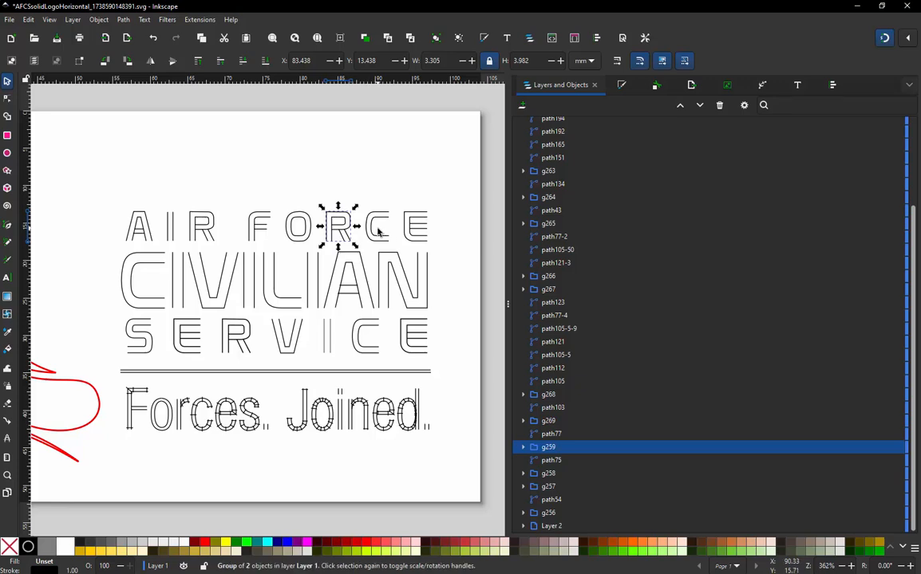
{"action": "left_click", "coordinate": [383, 232]}
{"action": "left_click", "coordinate": [415, 245]}
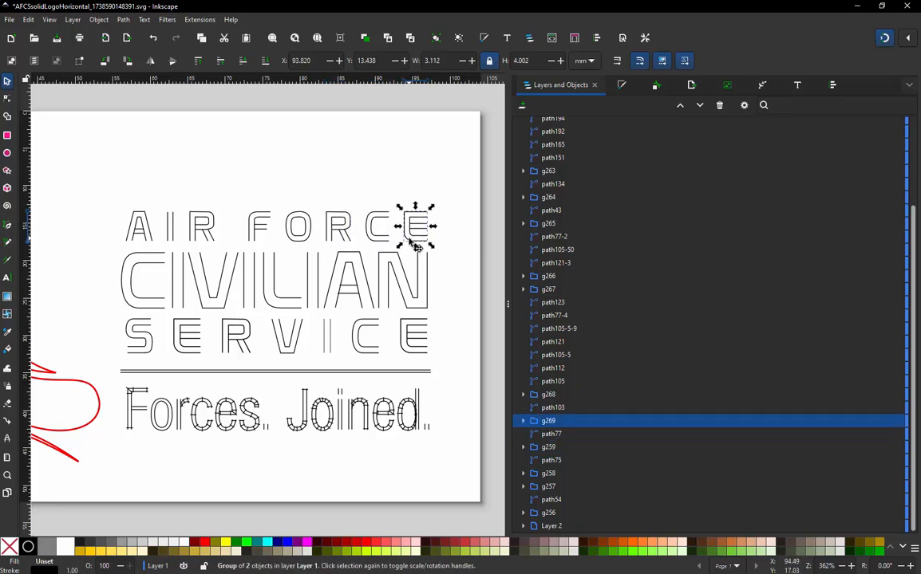
- Compare the stacking order of FORCE's final E with the C and first I of CIVILIAN
{"action": "left_click", "coordinate": [145, 313]}
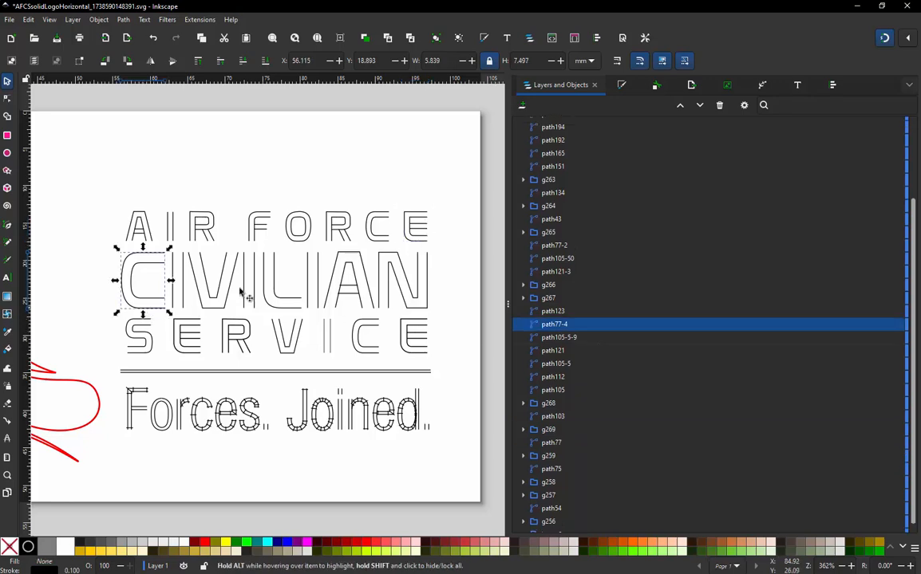
{"action": "left_click", "coordinate": [408, 225]}
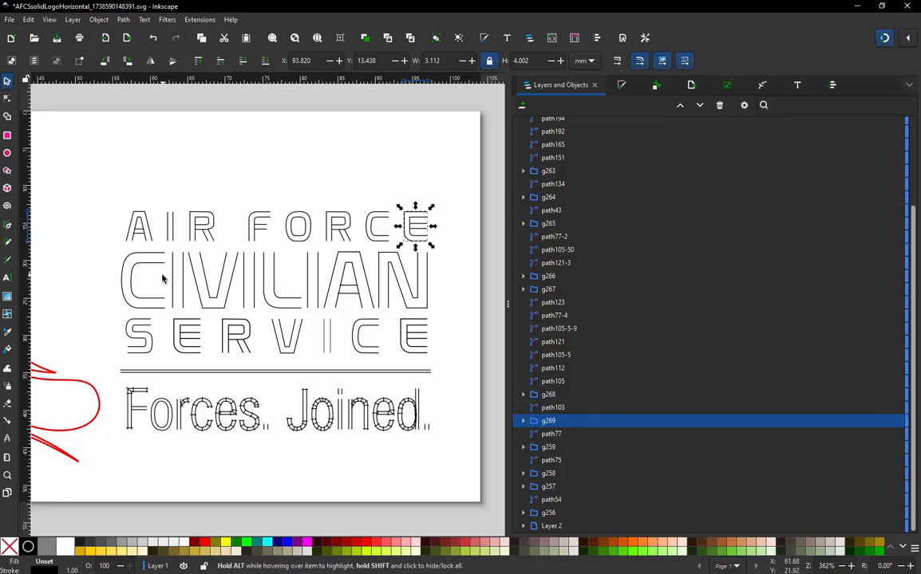
{"action": "left_click", "coordinate": [146, 311]}
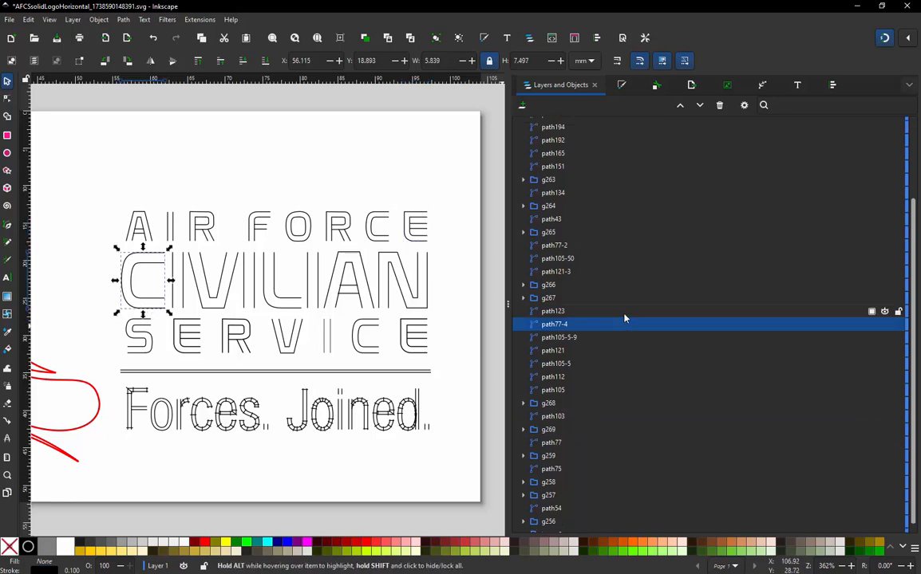
{"action": "left_click", "coordinate": [195, 200]}
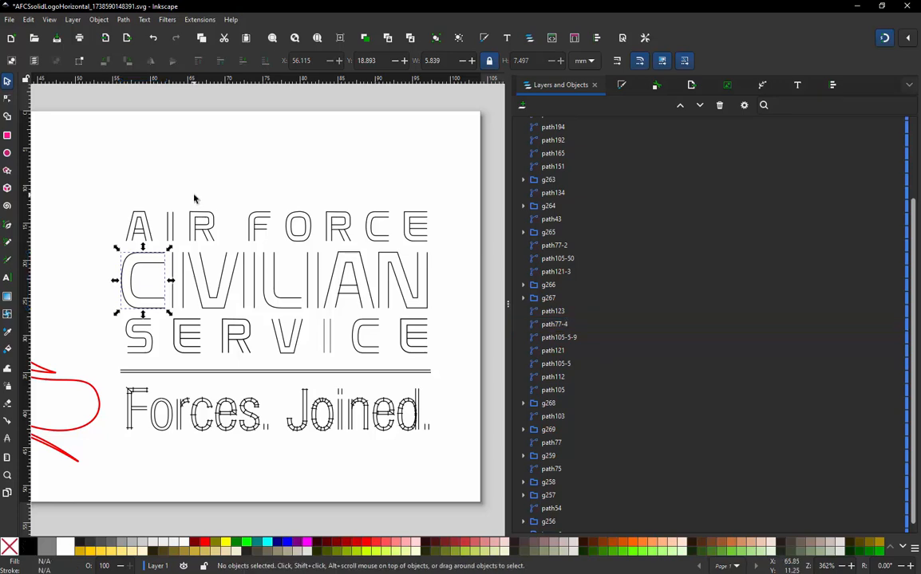
{"action": "left_click", "coordinate": [178, 277]}
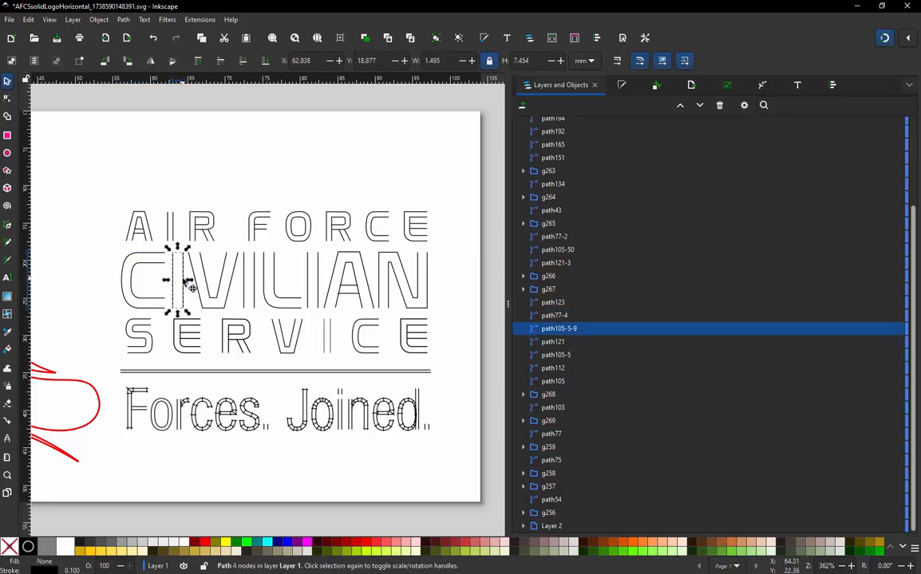
{"action": "left_click", "coordinate": [138, 274]}
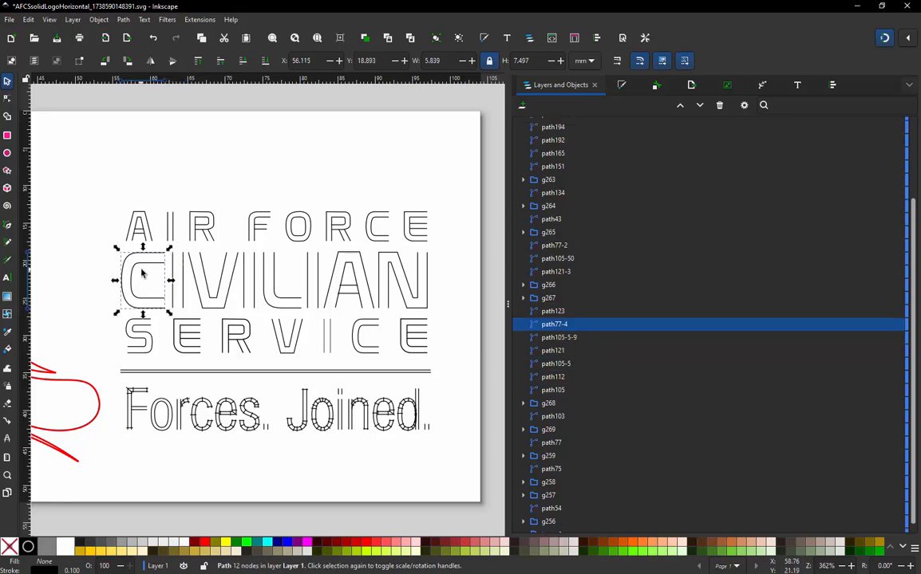
{"action": "left_click", "coordinate": [181, 277]}
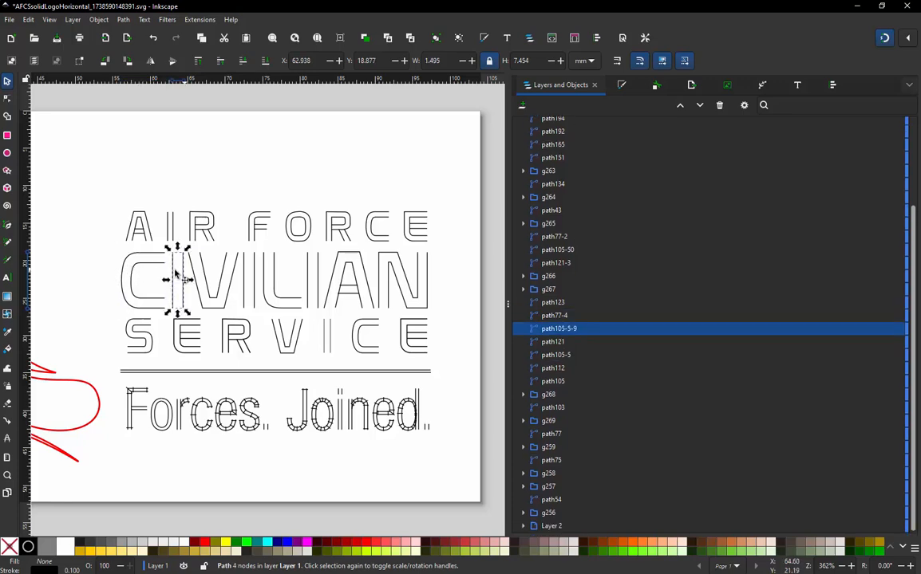
{"action": "left_click", "coordinate": [111, 300]}
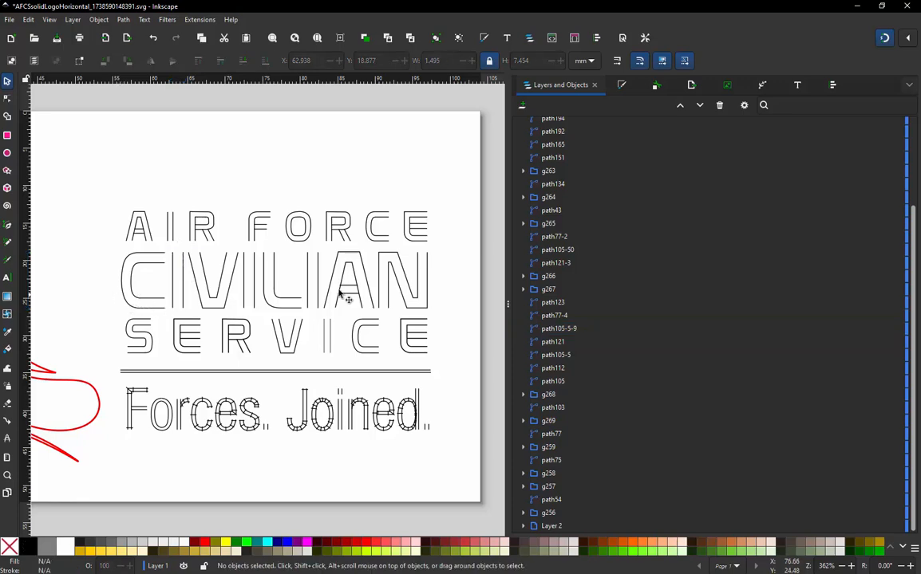
- Run the Ink/Stitch simulator on the three selected lettering lines and advance the stitch-out to its end
{"action": "left_click_drag", "start_coordinate": [106, 188], "coordinate": [468, 363]}
{"action": "left_click", "coordinate": [200, 19]}
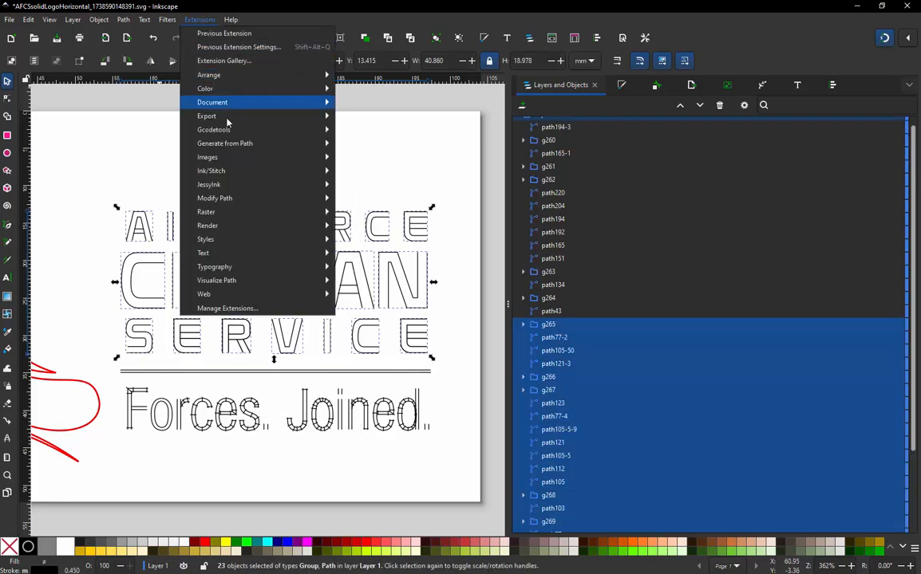
{"action": "mouse_move", "coordinate": [317, 172]}
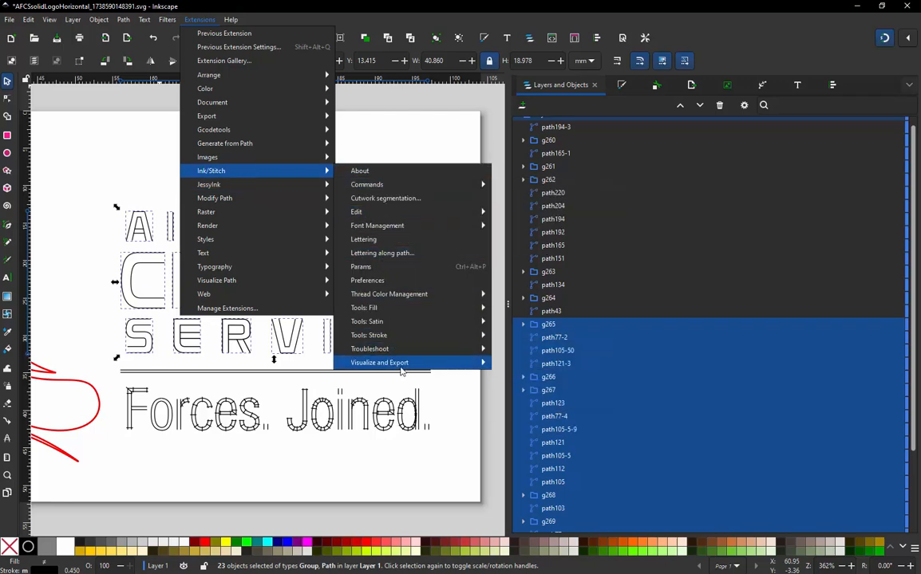
{"action": "mouse_move", "coordinate": [390, 364]}
{"action": "left_click", "coordinate": [524, 405]}
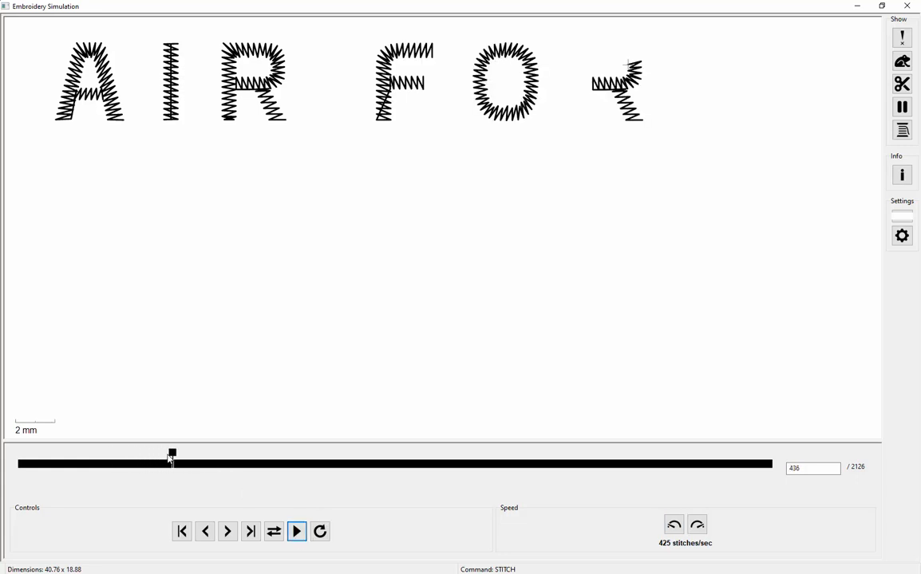
{"action": "left_click_drag", "start_coordinate": [172, 461], "coordinate": [785, 407]}
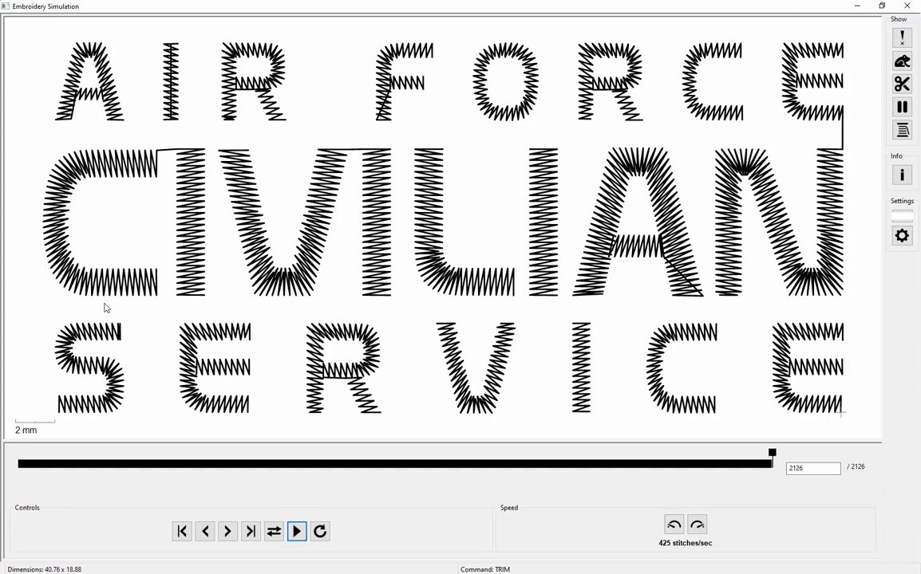
- Show the jump markers in the simulation, scrub back into SERVICE, and review the design info before closing the simulator
{"action": "left_click", "coordinate": [901, 61]}
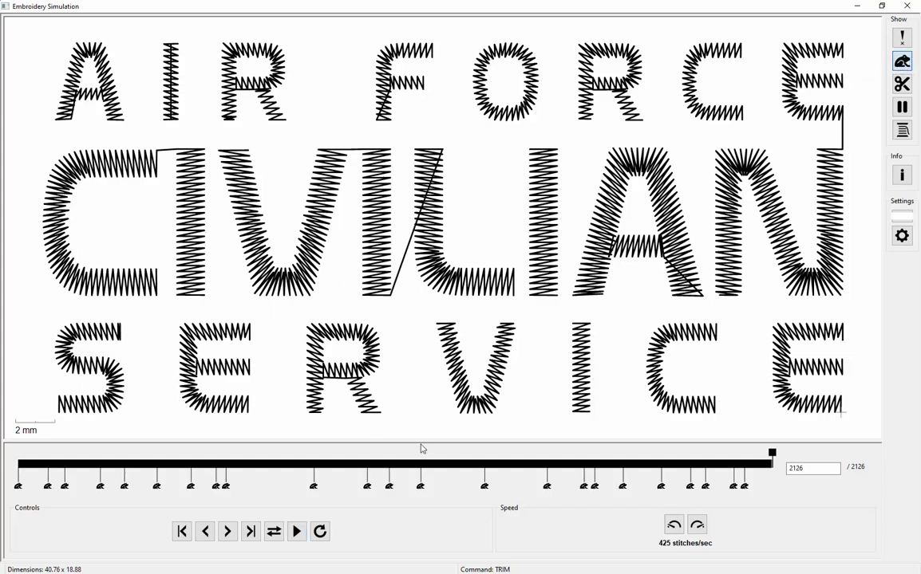
{"action": "mouse_move", "coordinate": [770, 460]}
{"action": "left_mouse_down"}
{"action": "mouse_move", "coordinate": [361, 519]}
{"action": "mouse_move", "coordinate": [681, 495]}
{"action": "left_mouse_up"}
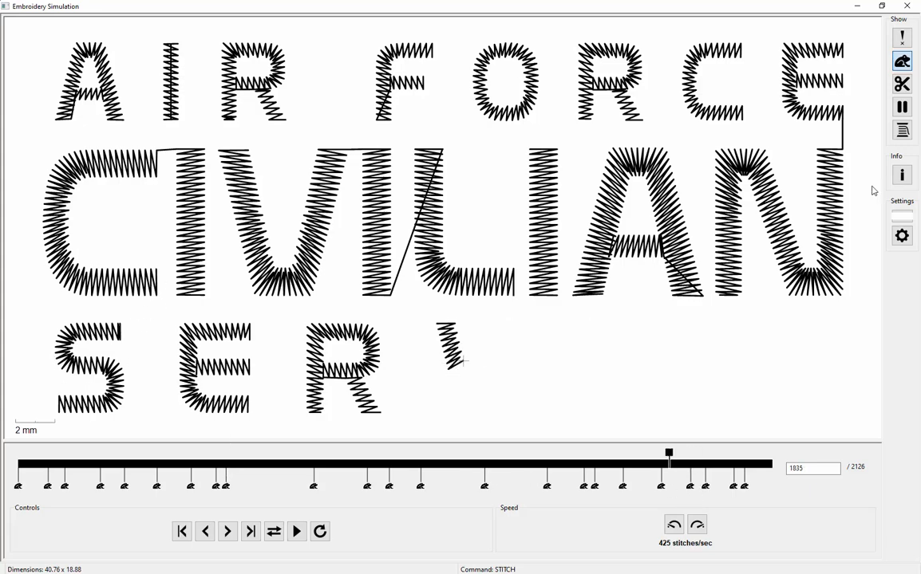
{"action": "left_click", "coordinate": [902, 176]}
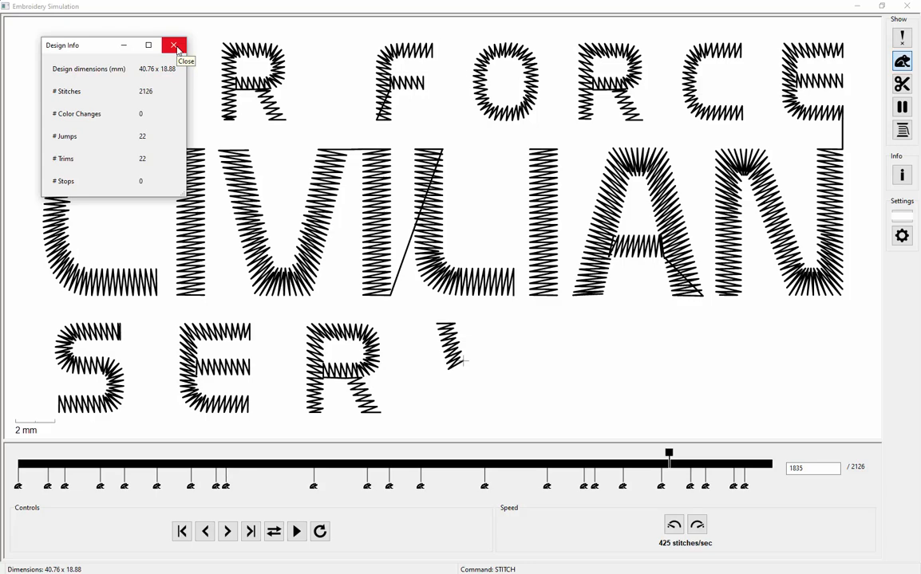
{"action": "left_click", "coordinate": [175, 46]}
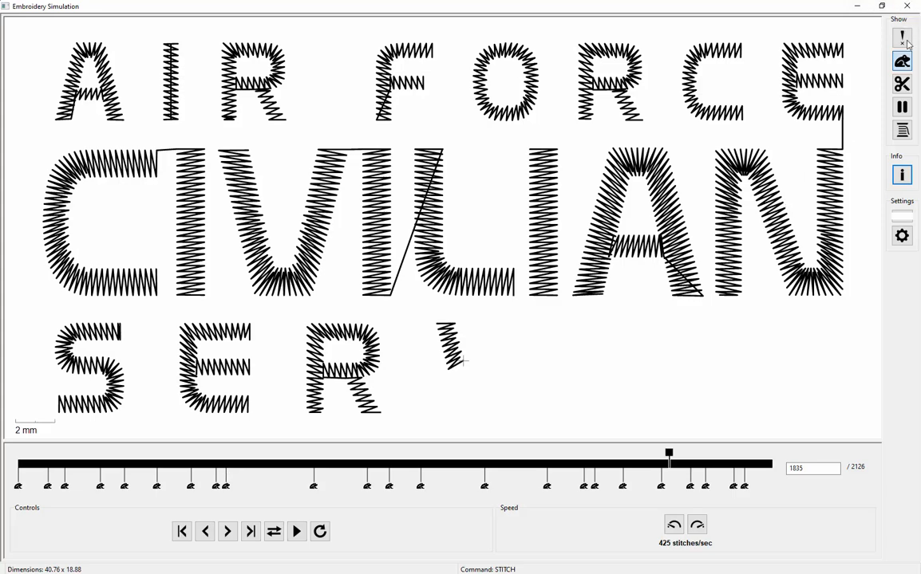
{"action": "left_click", "coordinate": [906, 6]}
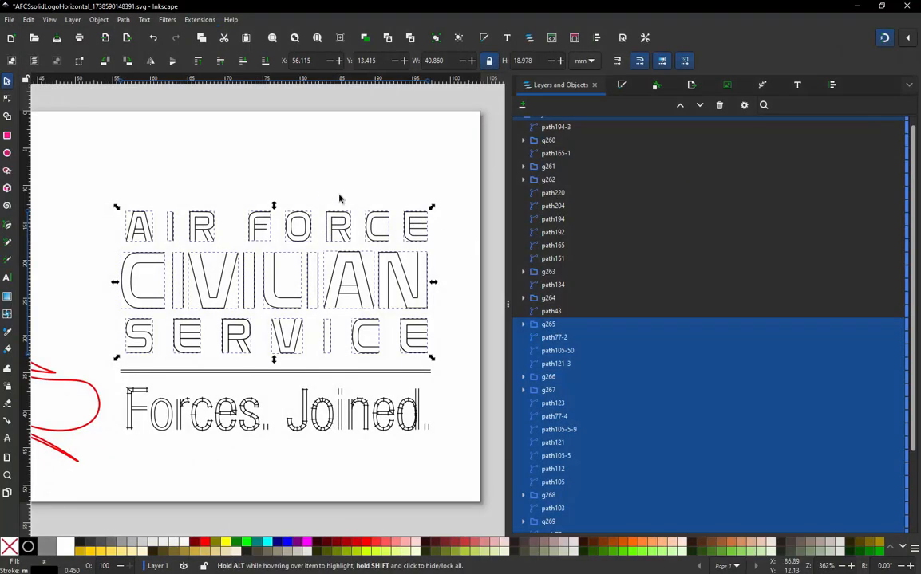
{"action": "left_click", "coordinate": [327, 187]}
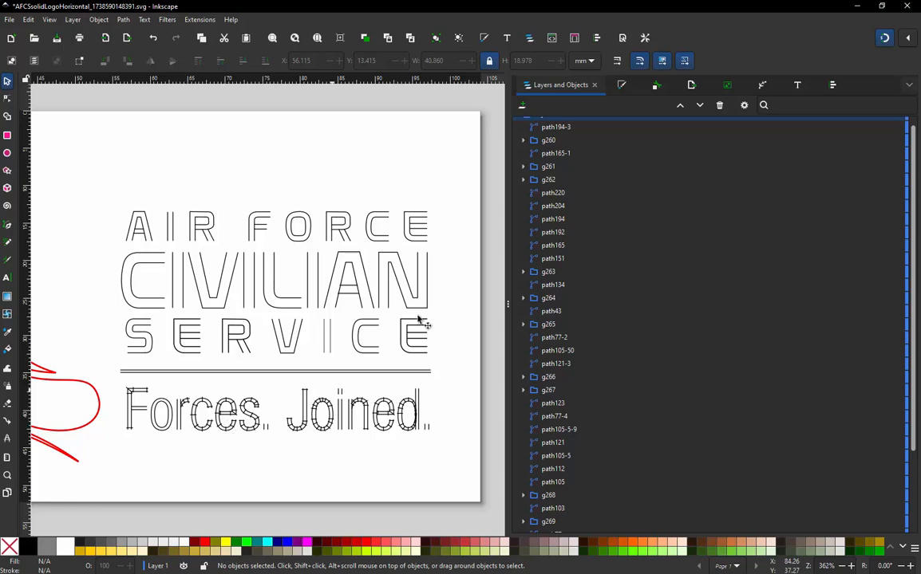
- Select the divider line between SERVICE and the Forces. Joined. tagline
{"action": "left_click", "coordinate": [192, 374]}
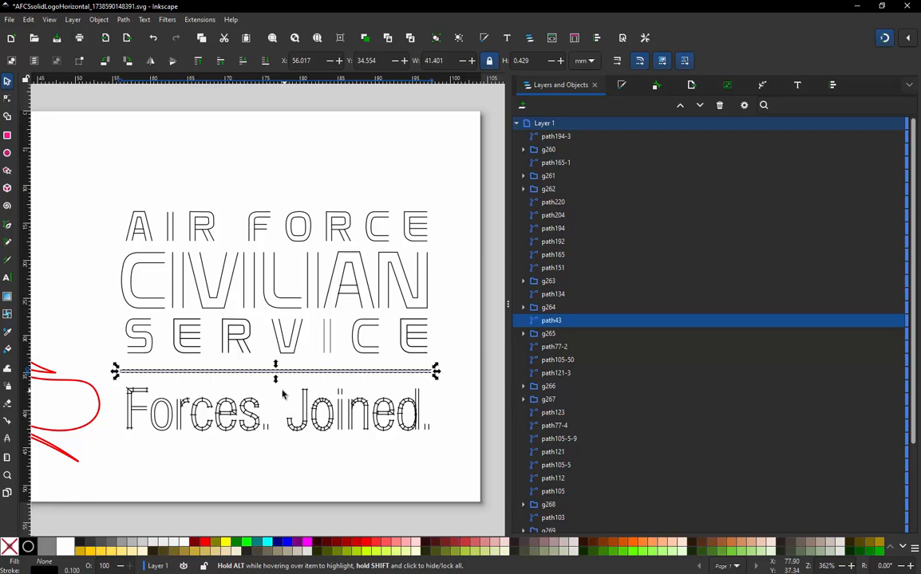
{"action": "left_click", "coordinate": [240, 384]}
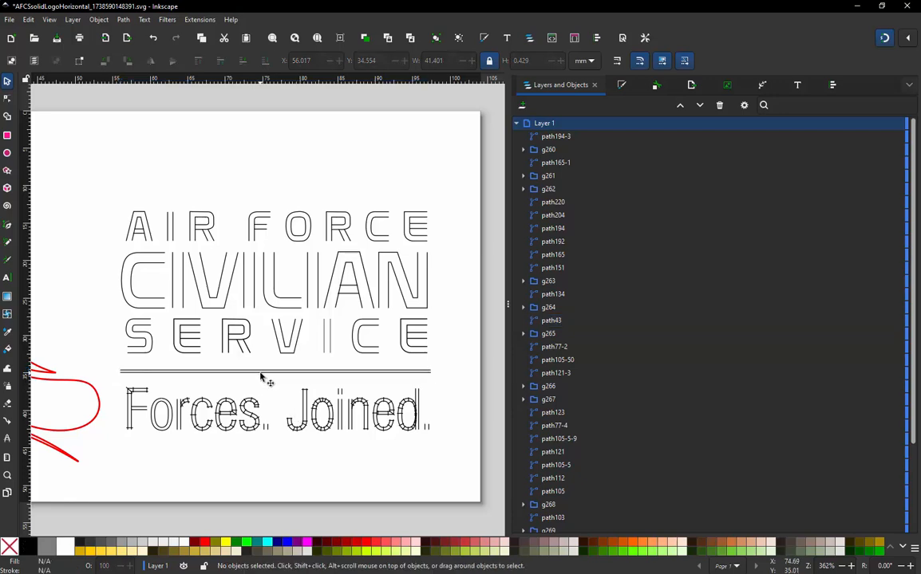
{"action": "left_click", "coordinate": [265, 373]}
- Switch to Firefox and open the photo of the stitched logo in the Learning InkStitch for Inkscape Facebook group
{"action": "mouse_move", "coordinate": [359, 570]}
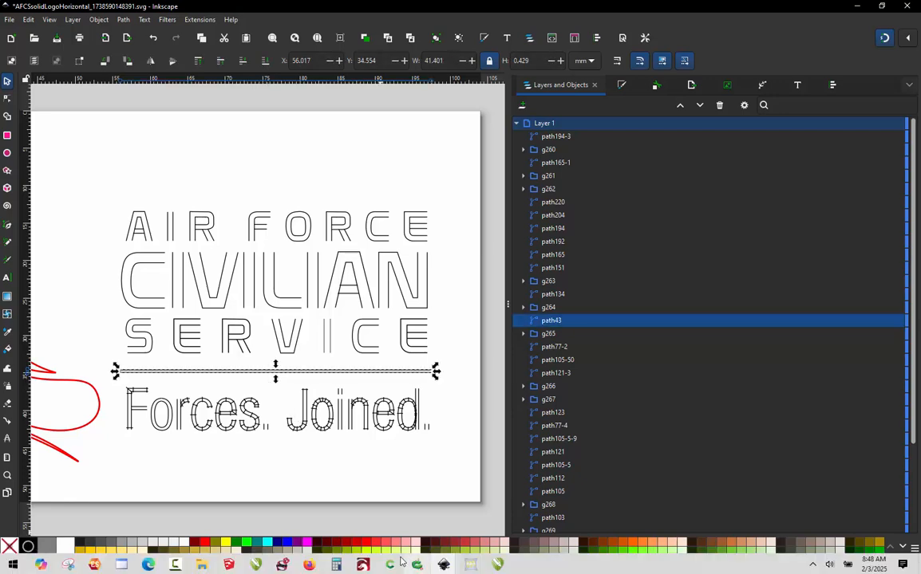
{"action": "left_click", "coordinate": [309, 565]}
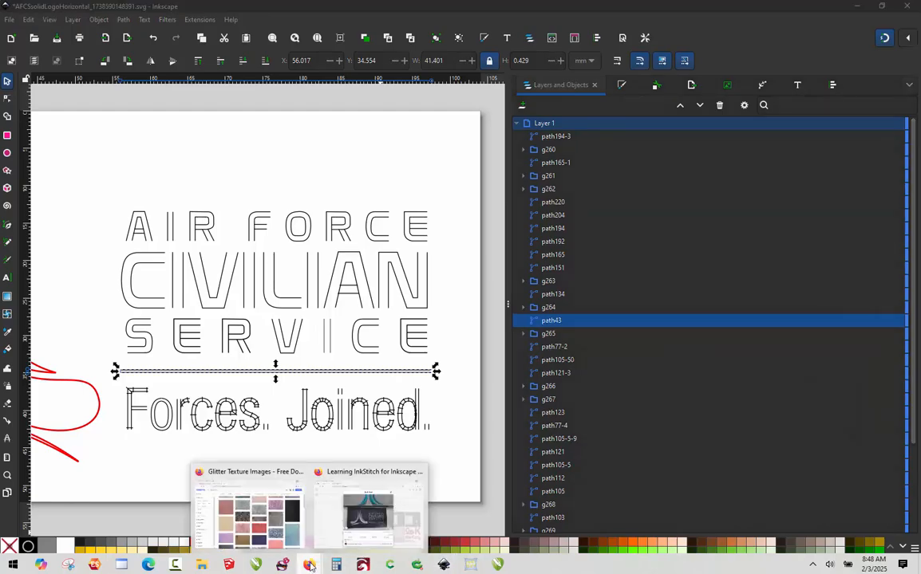
{"action": "left_click", "coordinate": [373, 507]}
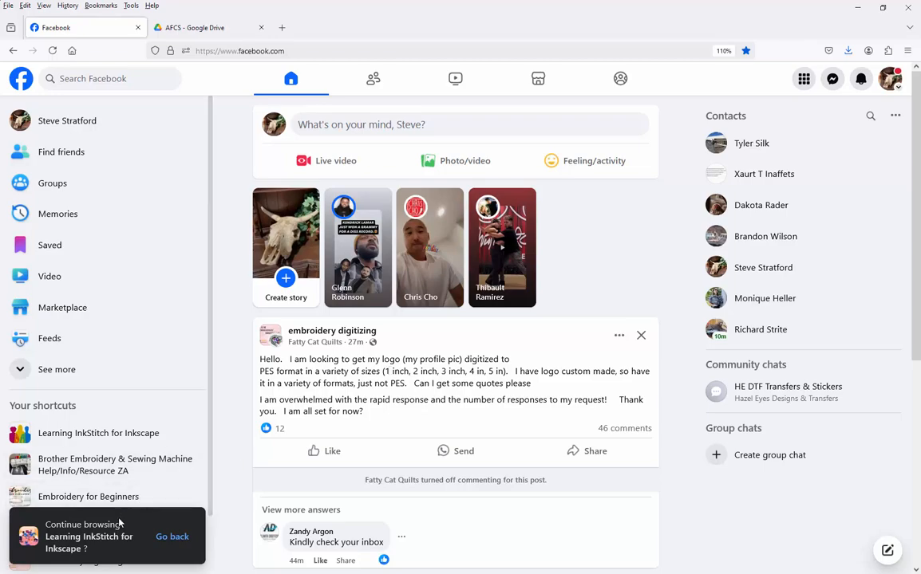
{"action": "left_click", "coordinate": [178, 539]}
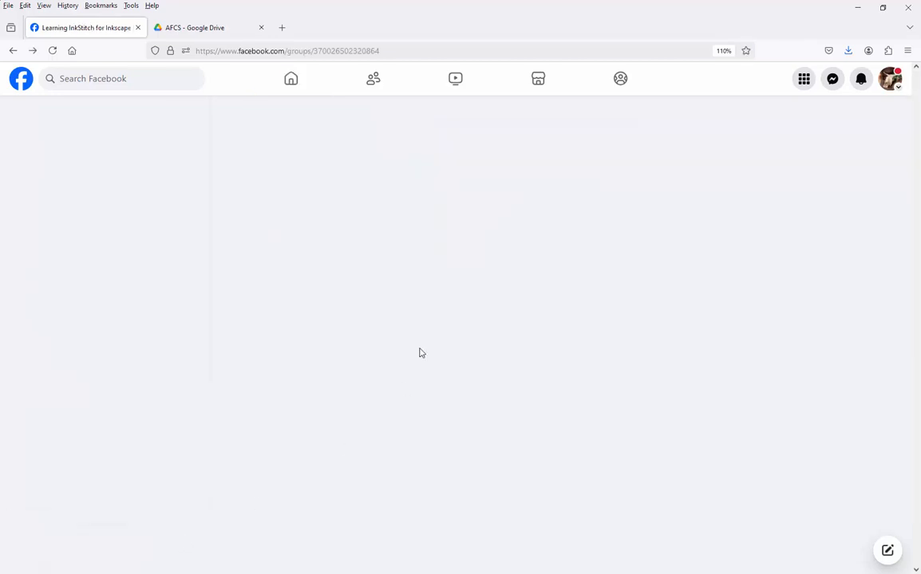
{"action": "scroll", "coordinate": [422, 379], "scroll_direction": "down", "scroll_amount": 15}
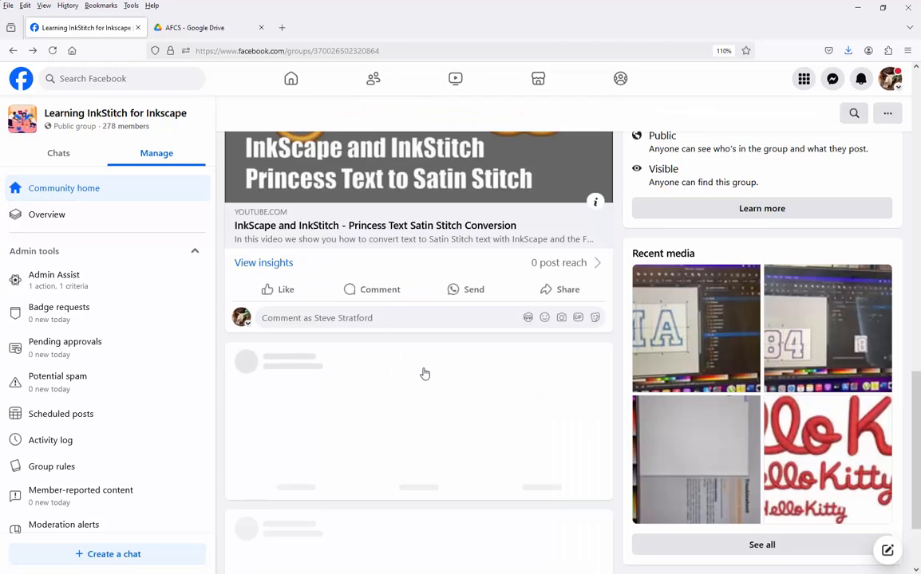
{"action": "scroll", "coordinate": [424, 378], "scroll_direction": "down", "scroll_amount": 6}
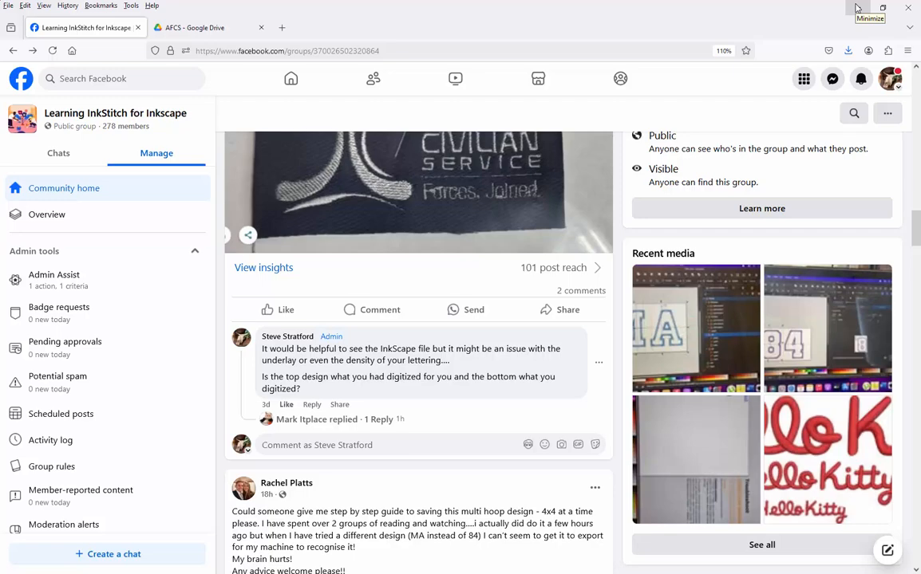
{"action": "left_click", "coordinate": [467, 200]}
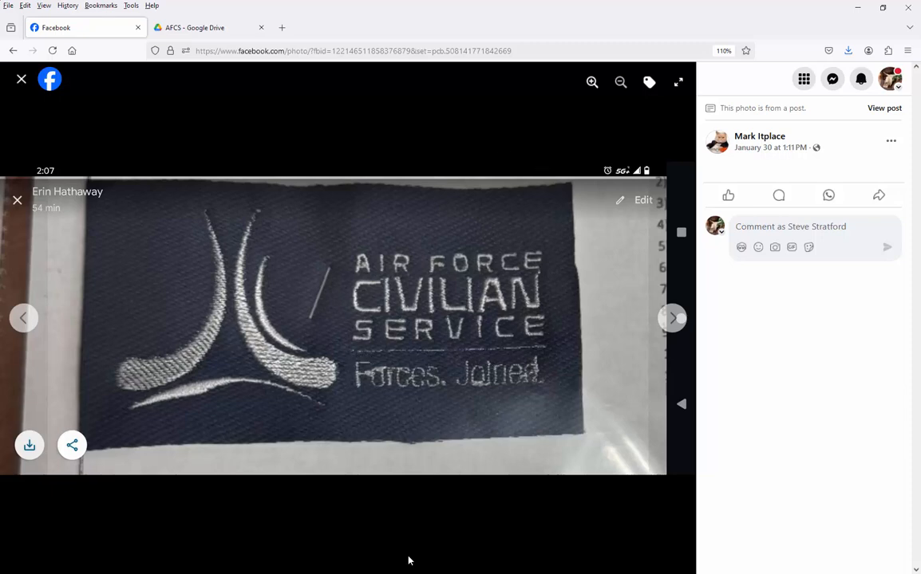
- Switch back to the AFCS logo in Inkscape and open the divider line below SERVICE for node editing
{"action": "mouse_move", "coordinate": [309, 566]}
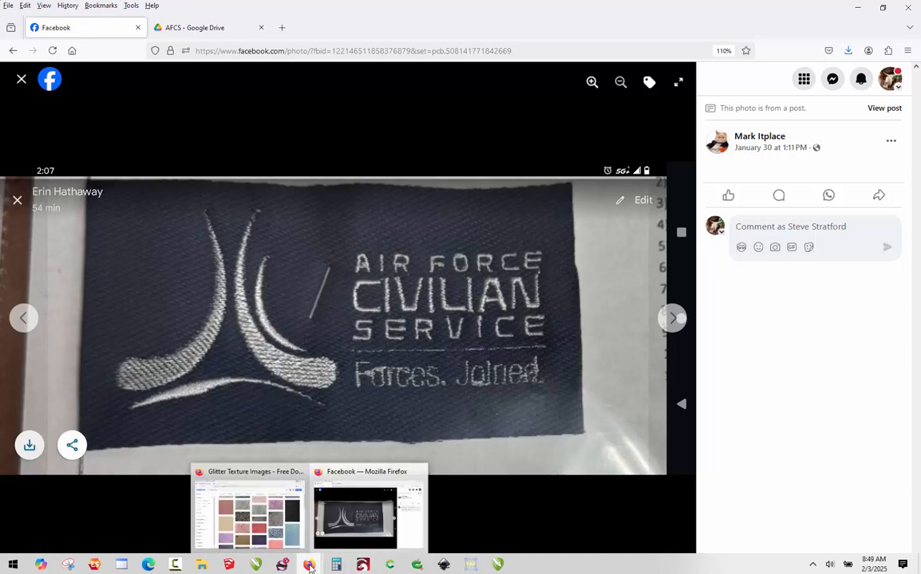
{"action": "mouse_move", "coordinate": [443, 565]}
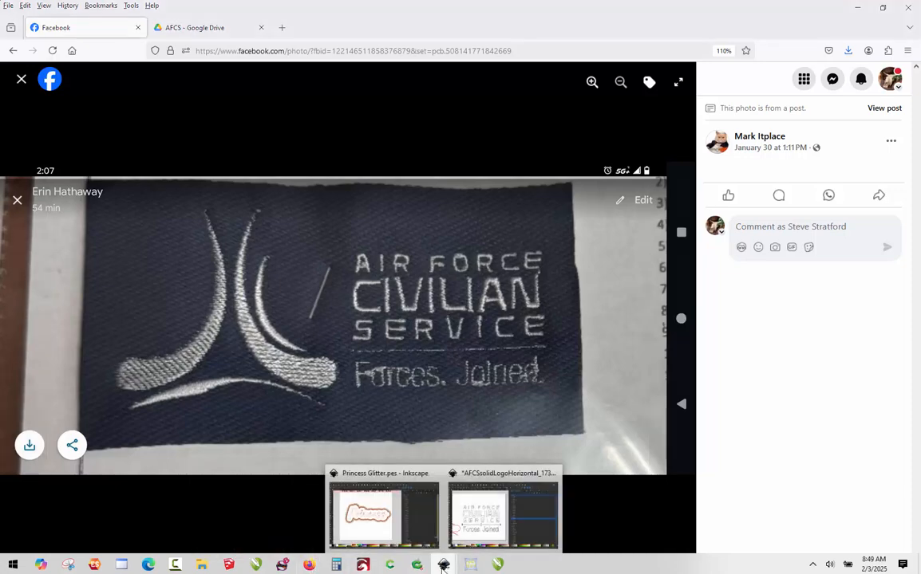
{"action": "left_click", "coordinate": [491, 517]}
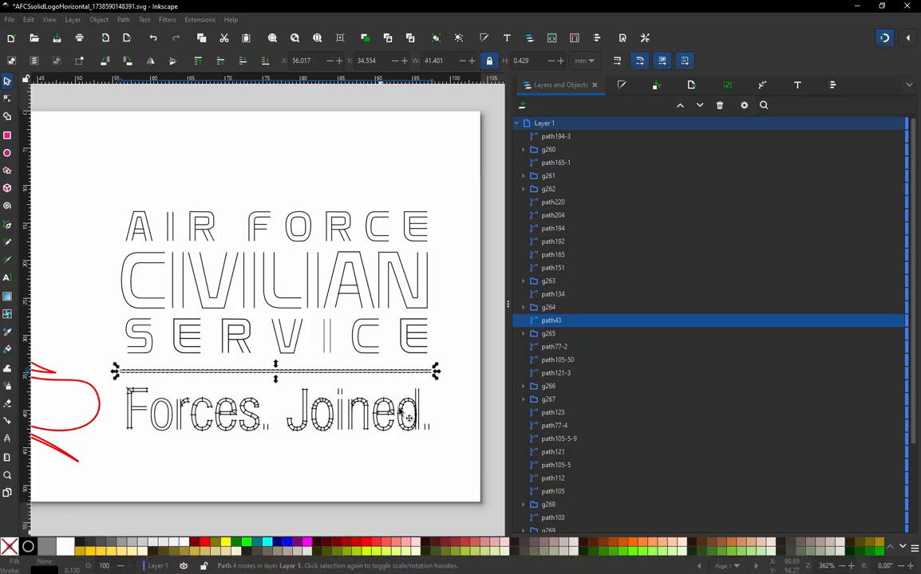
{"action": "key", "text": "Escape"}
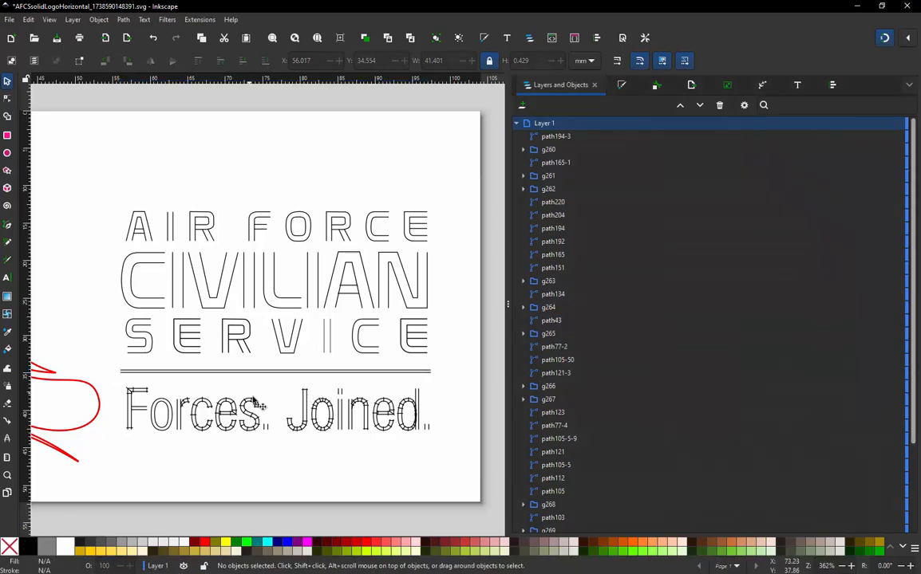
{"action": "scroll", "coordinate": [228, 361], "scroll_direction": "up", "scroll_amount": 2}
{"action": "left_click", "coordinate": [283, 348]}
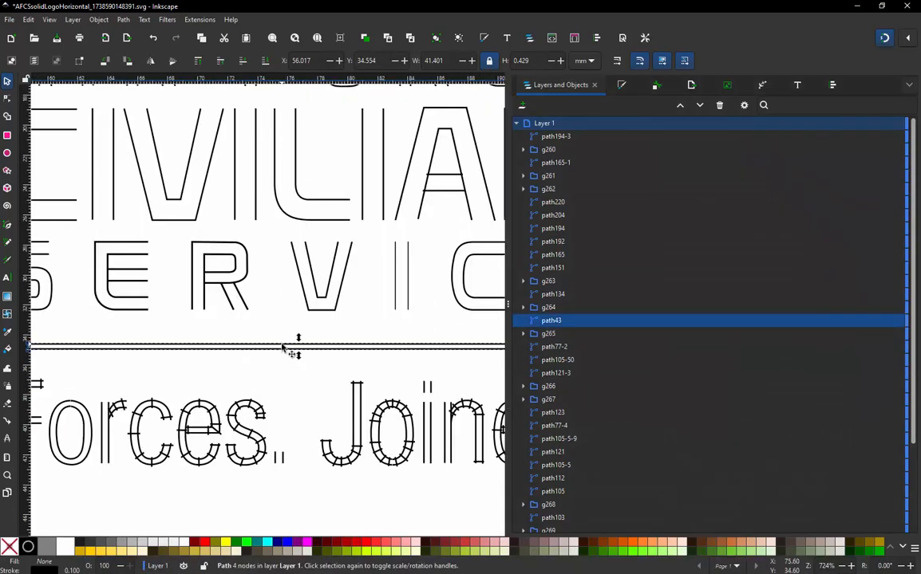
{"action": "key", "text": "n"}
- Widen the divider line to about 1.24 mm high by moving both end nodes of its upper edge straight up
{"action": "scroll", "coordinate": [283, 348], "scroll_direction": "down", "scroll_amount": 1}
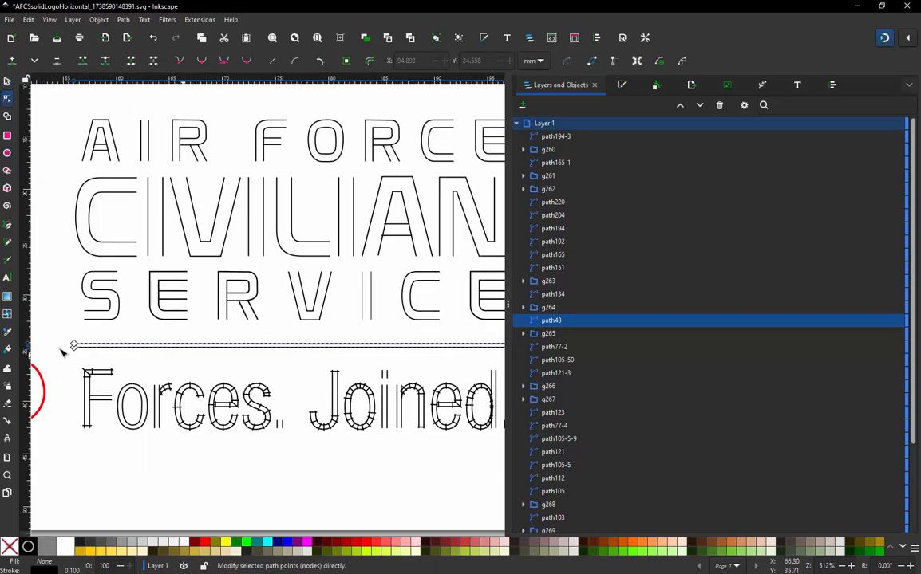
{"action": "scroll", "coordinate": [68, 348], "scroll_direction": "up", "scroll_amount": 4}
{"action": "left_click", "coordinate": [97, 342]}
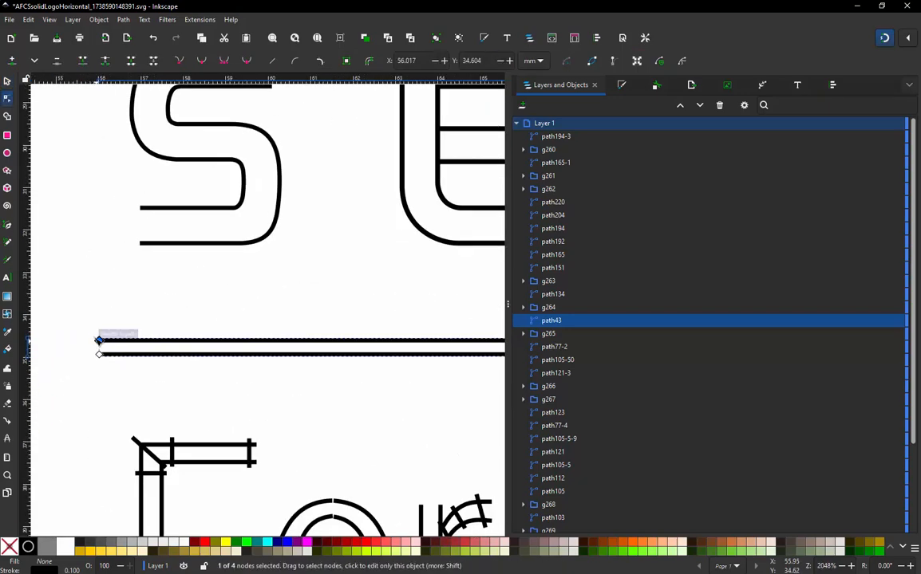
{"action": "scroll", "coordinate": [94, 340], "scroll_direction": "down", "scroll_amount": 3}
{"action": "scroll", "coordinate": [195, 351], "scroll_direction": "down", "scroll_amount": 2}
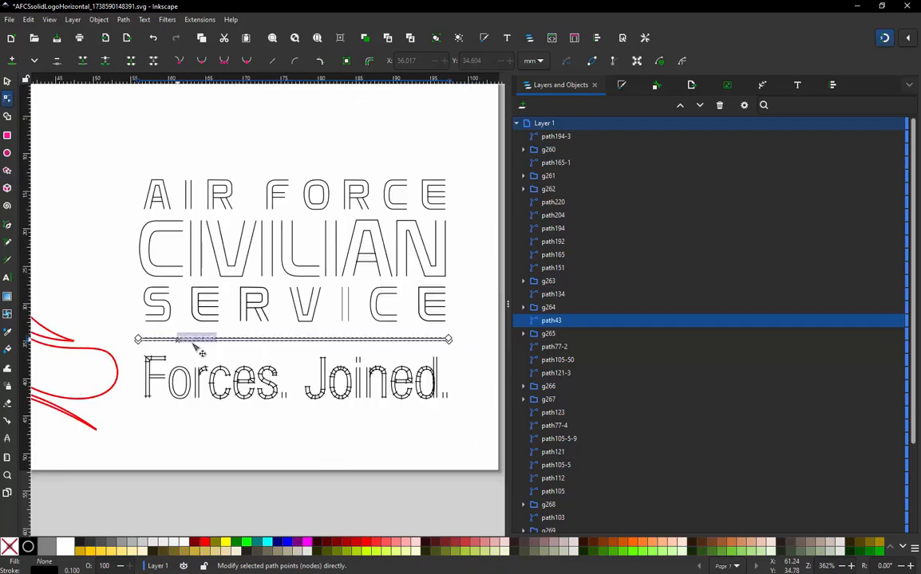
{"action": "scroll", "coordinate": [196, 351], "scroll_direction": "up", "scroll_amount": 1}
{"action": "left_click", "coordinate": [477, 336], "text": "shift"}
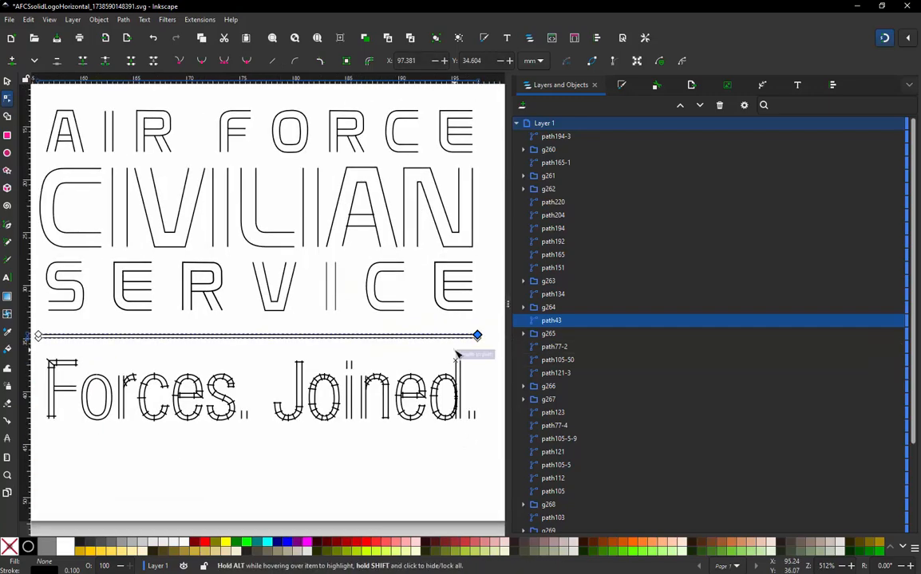
{"action": "scroll", "coordinate": [456, 356], "scroll_direction": "down", "scroll_amount": 1}
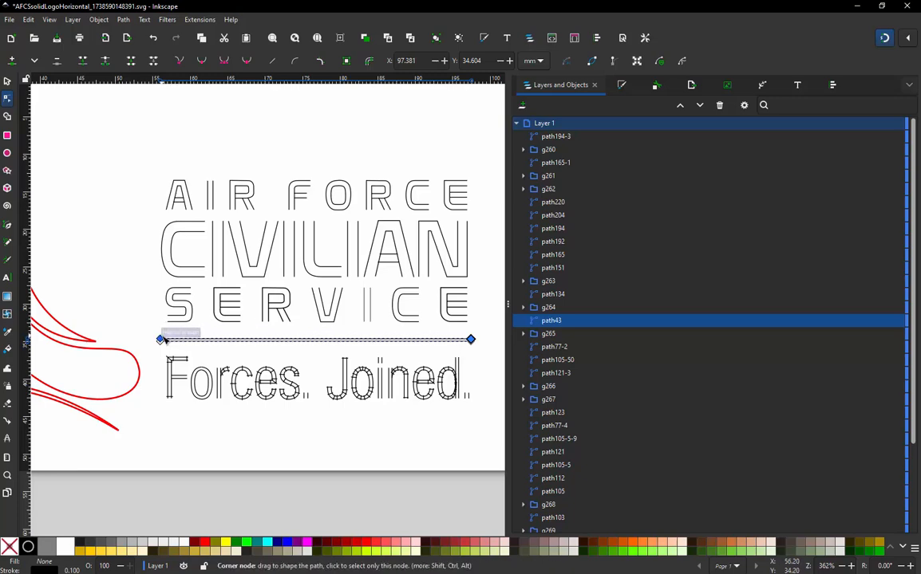
{"action": "scroll", "coordinate": [157, 353], "scroll_direction": "up", "scroll_amount": 2}
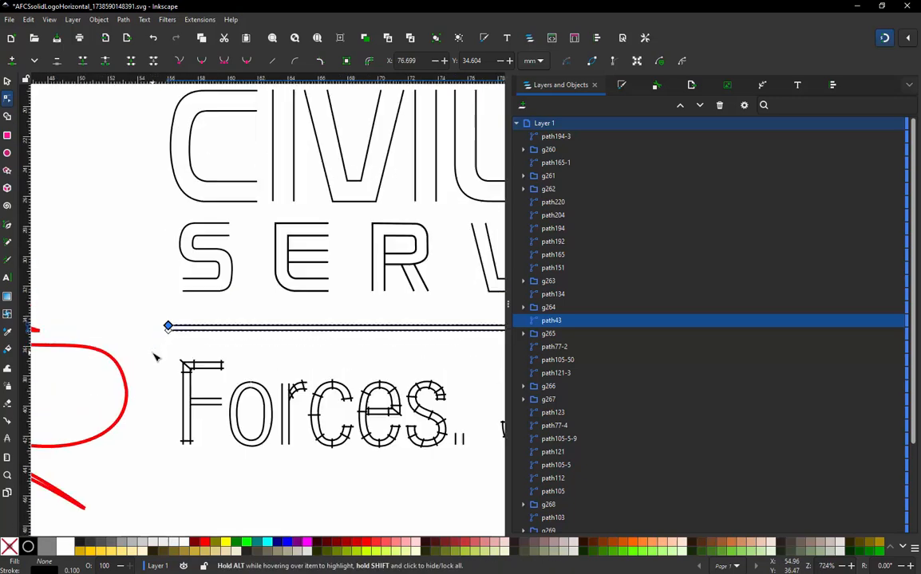
{"action": "scroll", "coordinate": [156, 358], "scroll_direction": "up", "scroll_amount": 4}
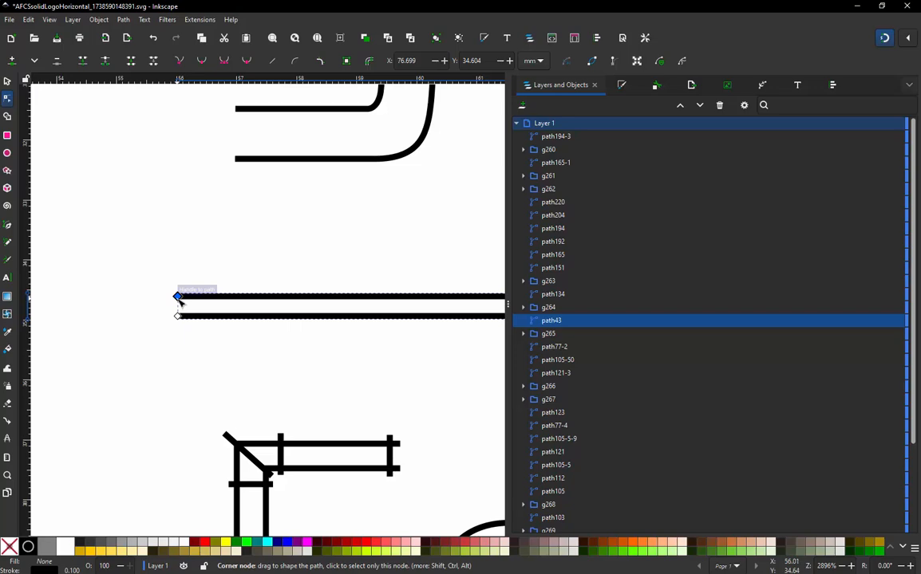
{"action": "left_click_drag", "start_coordinate": [178, 298], "coordinate": [177, 248]}
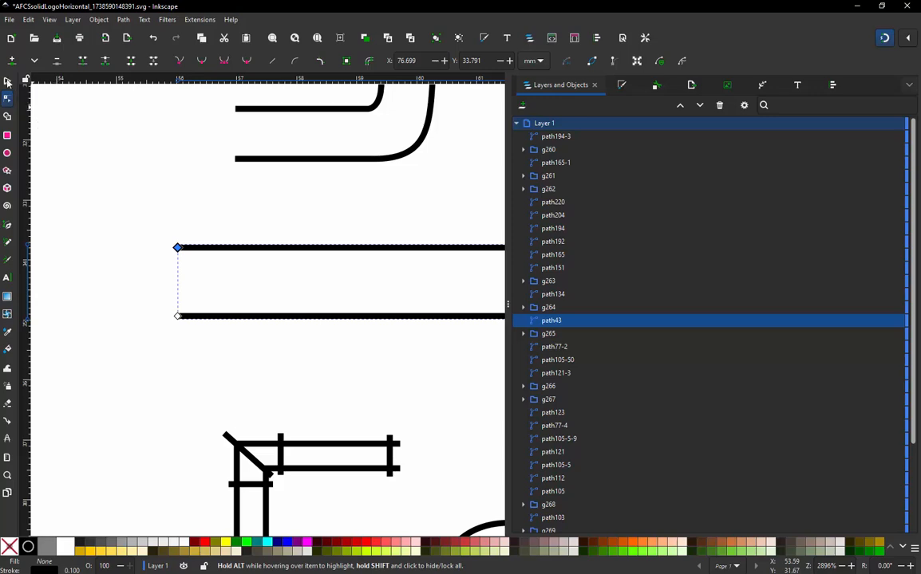
{"action": "left_click", "coordinate": [7, 82]}
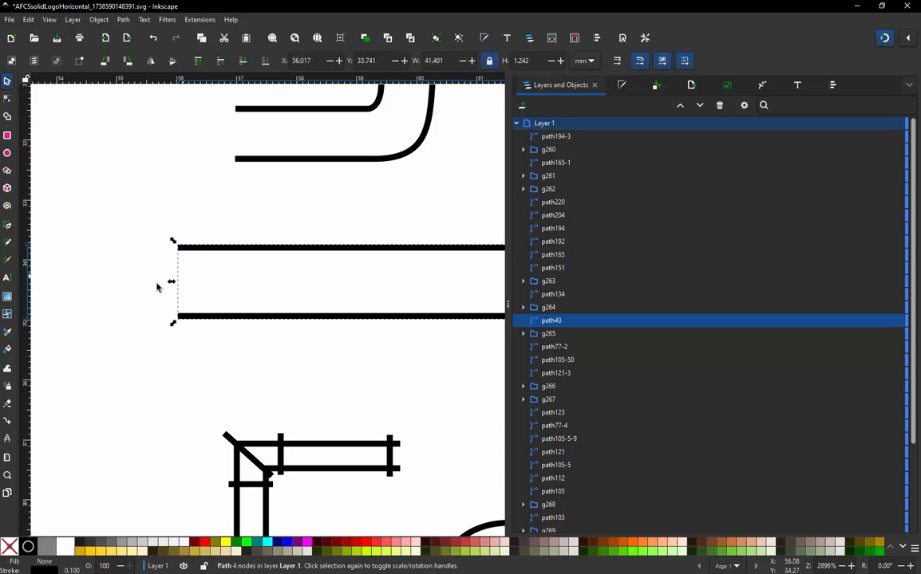
- Examine both ends and the end nodes of the widened divider line, finishing with nothing selected
{"action": "scroll", "coordinate": [148, 289], "scroll_direction": "down", "scroll_amount": 2}
{"action": "scroll", "coordinate": [145, 323], "scroll_direction": "down", "scroll_amount": 2}
{"action": "scroll", "coordinate": [145, 322], "scroll_direction": "down", "scroll_amount": 2}
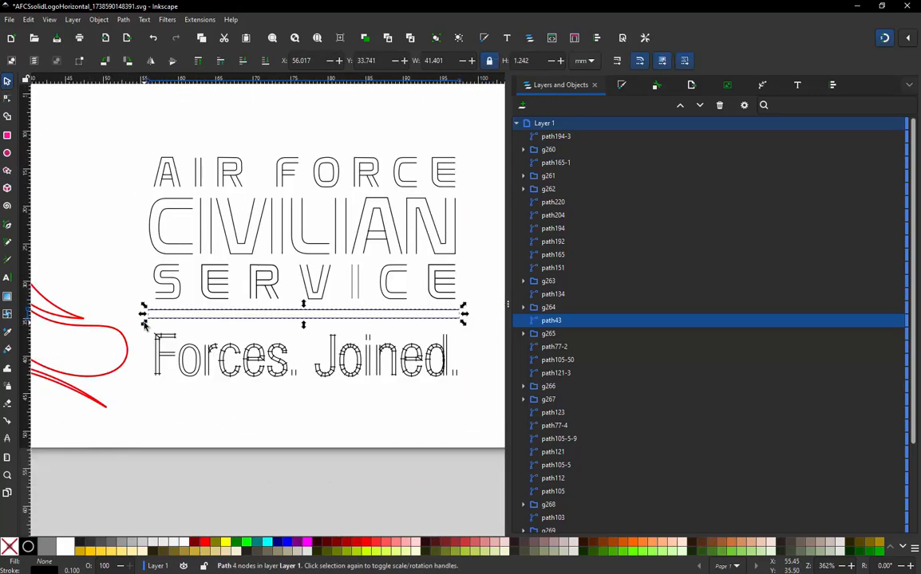
{"action": "scroll", "coordinate": [283, 302], "scroll_direction": "up", "scroll_amount": 2}
{"action": "scroll", "coordinate": [457, 310], "scroll_direction": "up", "scroll_amount": 1}
{"action": "scroll", "coordinate": [456, 310], "scroll_direction": "up", "scroll_amount": 2}
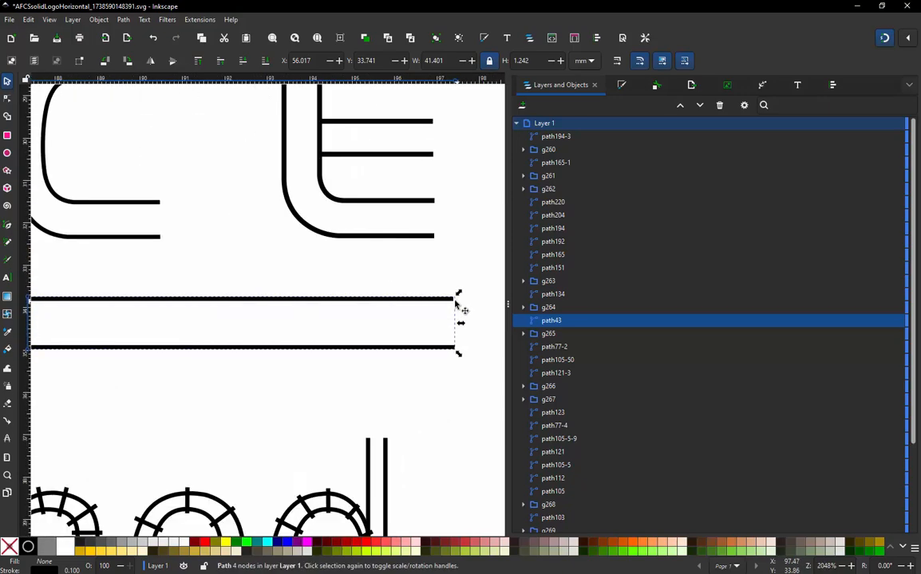
{"action": "key", "text": "n"}
{"action": "scroll", "coordinate": [450, 310], "scroll_direction": "down", "scroll_amount": 4}
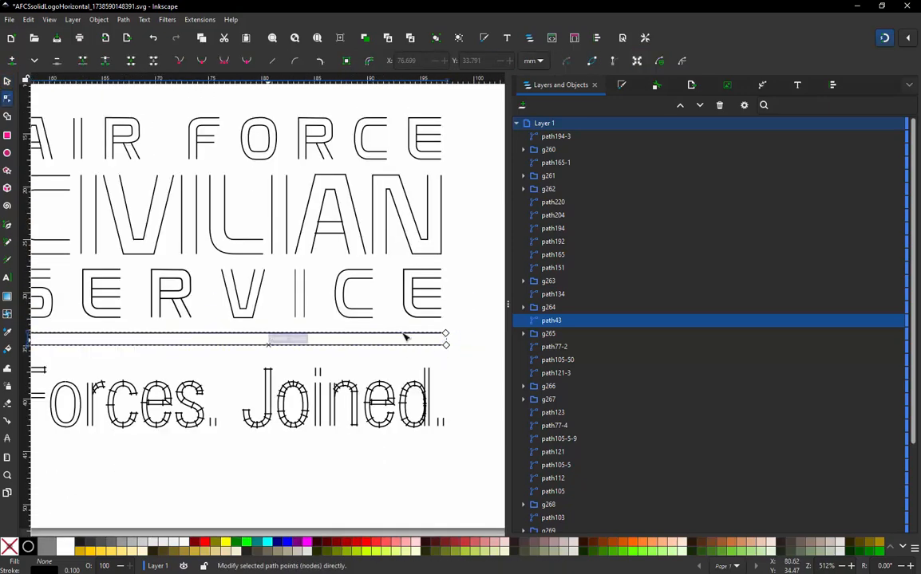
{"action": "scroll", "coordinate": [367, 351], "scroll_direction": "down", "scroll_amount": 2}
{"action": "scroll", "coordinate": [204, 341], "scroll_direction": "up", "scroll_amount": 1}
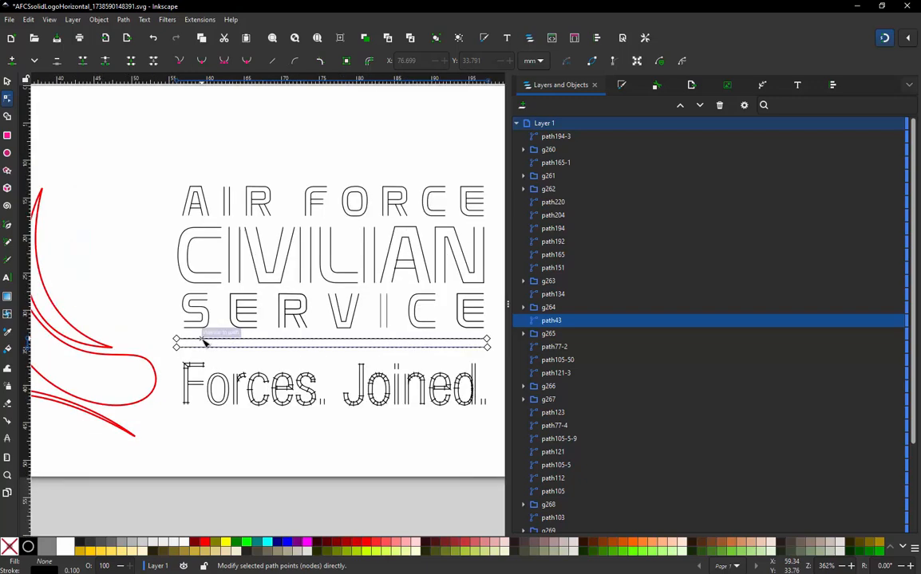
{"action": "left_click", "coordinate": [8, 81]}
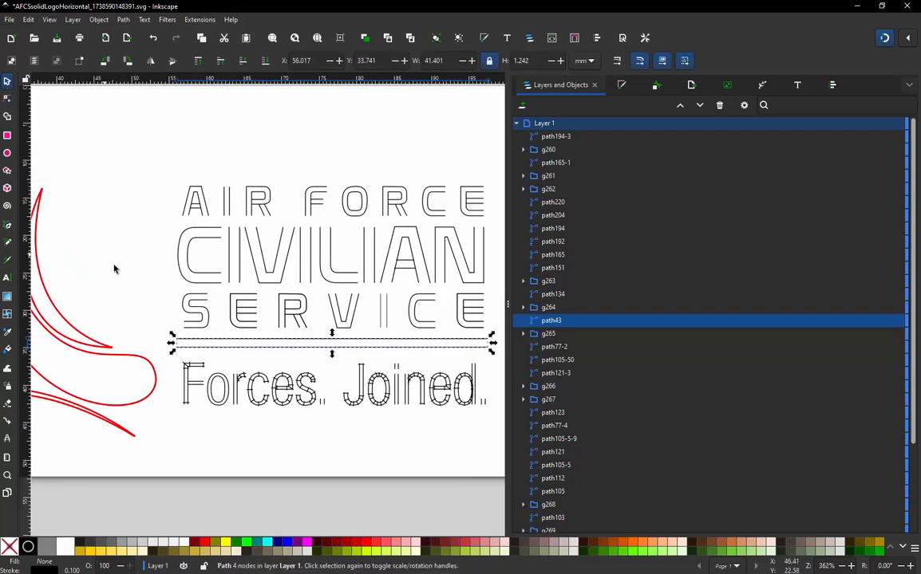
{"action": "left_click", "coordinate": [194, 342]}
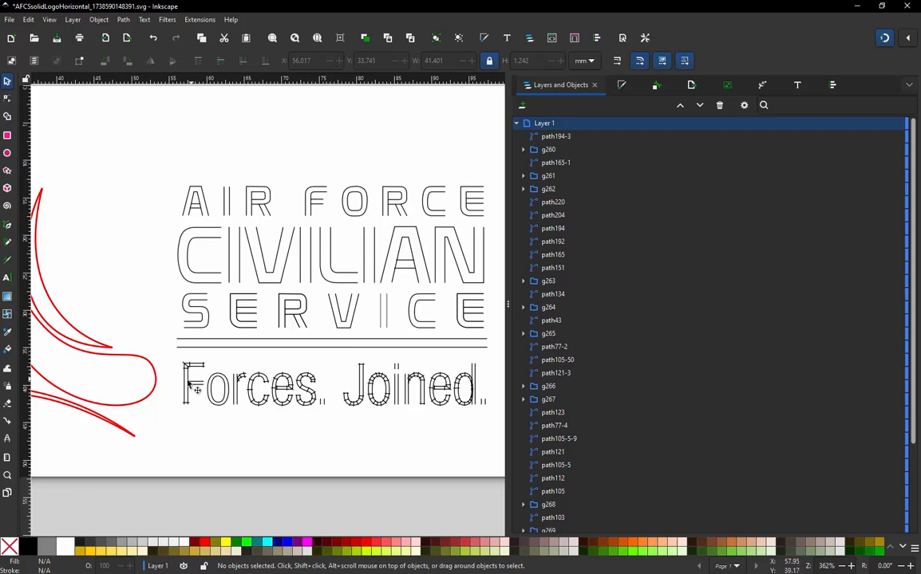
- Inspect the satin columns and rungs of the Forces. Joined. tagline, including the i of Joined and the F of Forces
{"action": "scroll", "coordinate": [176, 353], "scroll_direction": "up", "scroll_amount": 4}
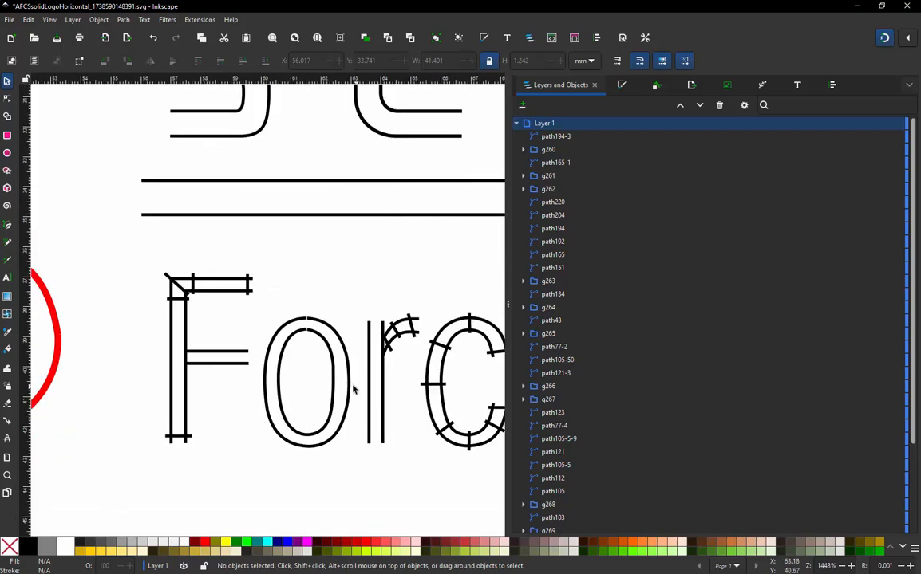
{"action": "scroll", "coordinate": [260, 344], "scroll_direction": "down", "scroll_amount": 4}
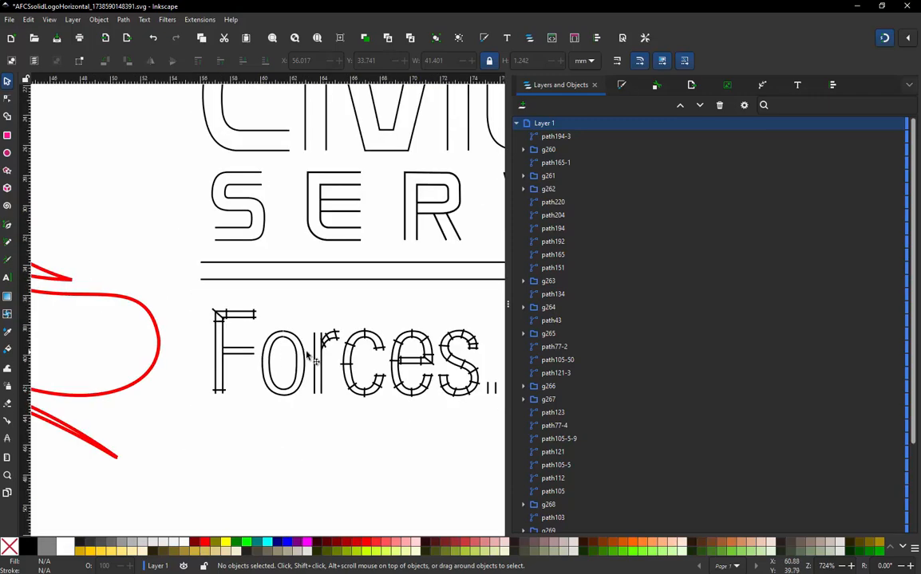
{"action": "scroll", "coordinate": [395, 361], "scroll_direction": "down", "scroll_amount": 2}
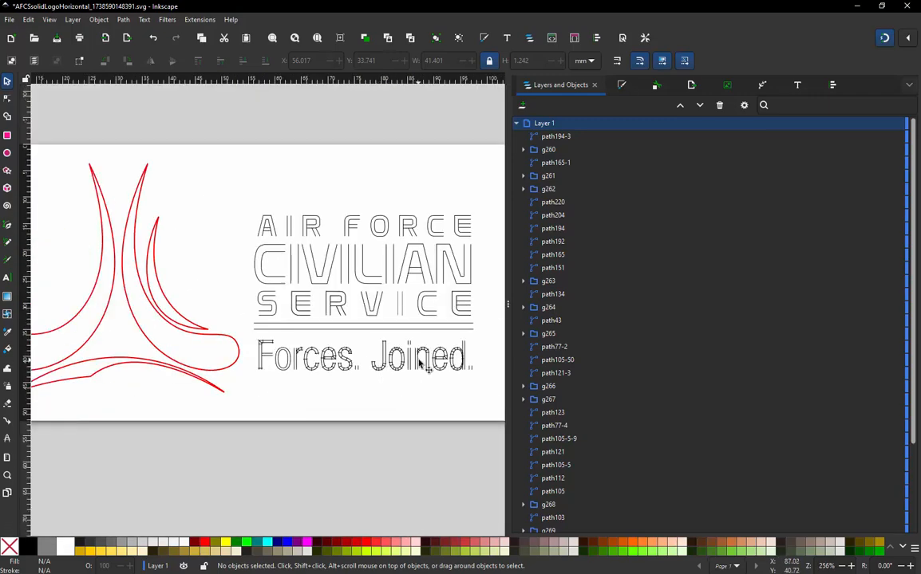
{"action": "scroll", "coordinate": [397, 351], "scroll_direction": "up", "scroll_amount": 4}
{"action": "left_click", "coordinate": [398, 347]}
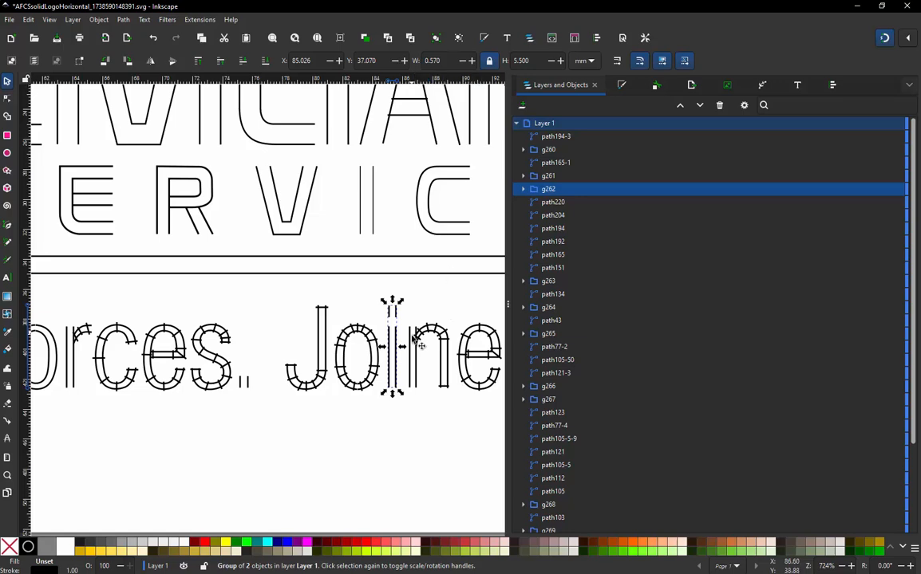
{"action": "scroll", "coordinate": [357, 389], "scroll_direction": "down", "scroll_amount": 2}
{"action": "scroll", "coordinate": [245, 366], "scroll_direction": "up", "scroll_amount": 4}
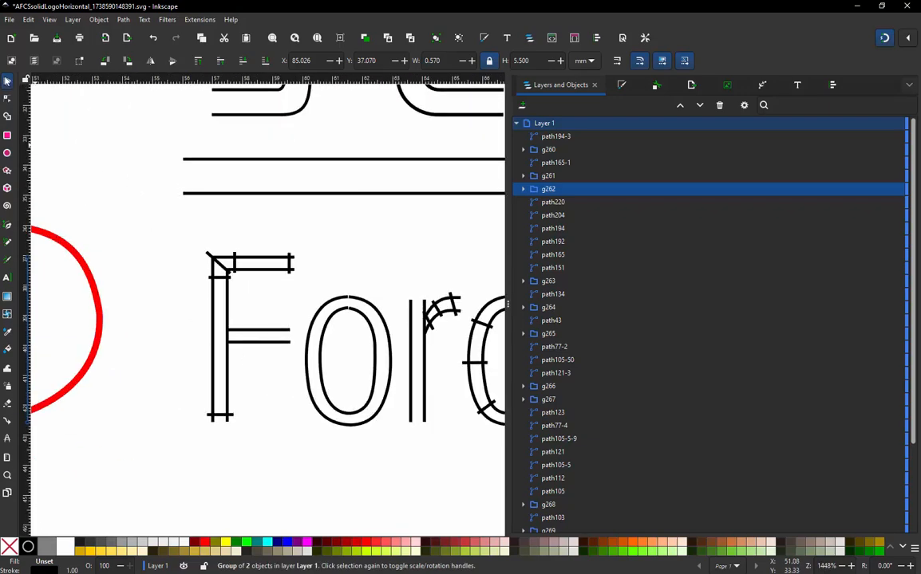
{"action": "left_click", "coordinate": [247, 314]}
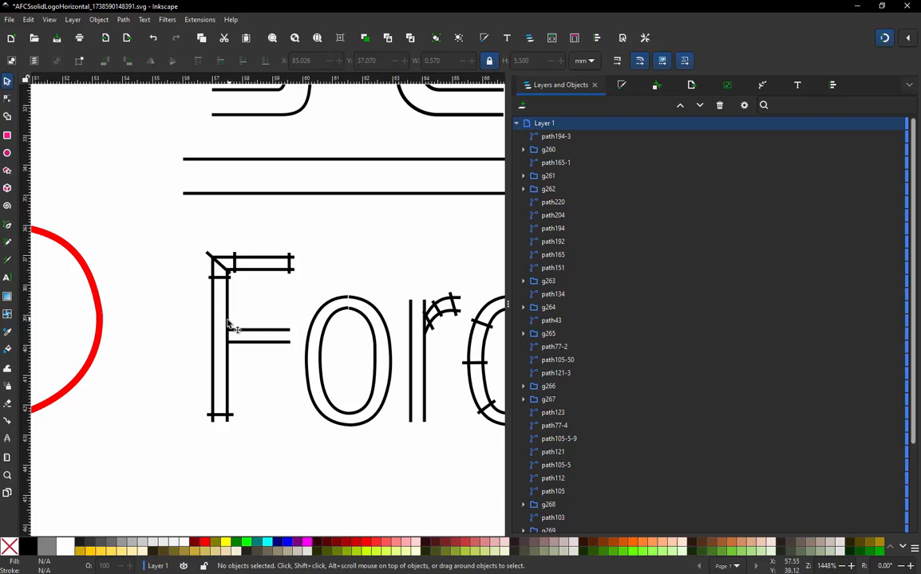
- Examine the simulated satin stitches of the F in Forces in the Ink/Stitch Params, applying the parameters and deselecting the letter
{"action": "left_click", "coordinate": [219, 295]}
{"action": "left_click", "coordinate": [199, 19]}
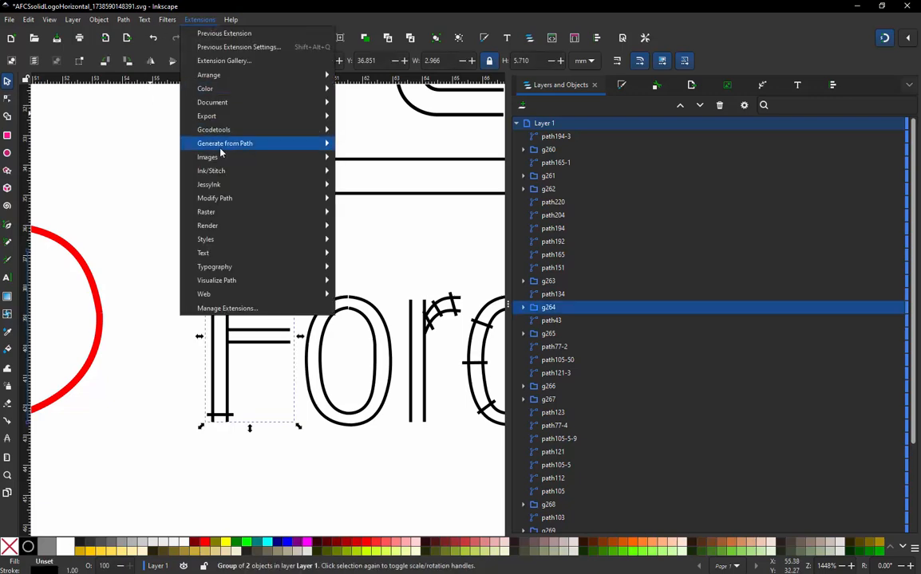
{"action": "mouse_move", "coordinate": [212, 171]}
{"action": "left_click", "coordinate": [370, 266]}
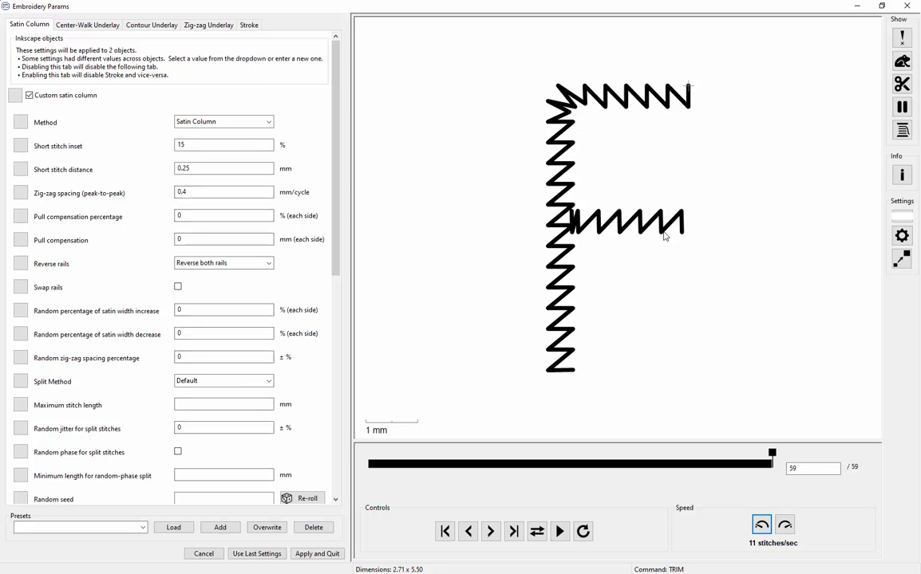
{"action": "left_click", "coordinate": [318, 554]}
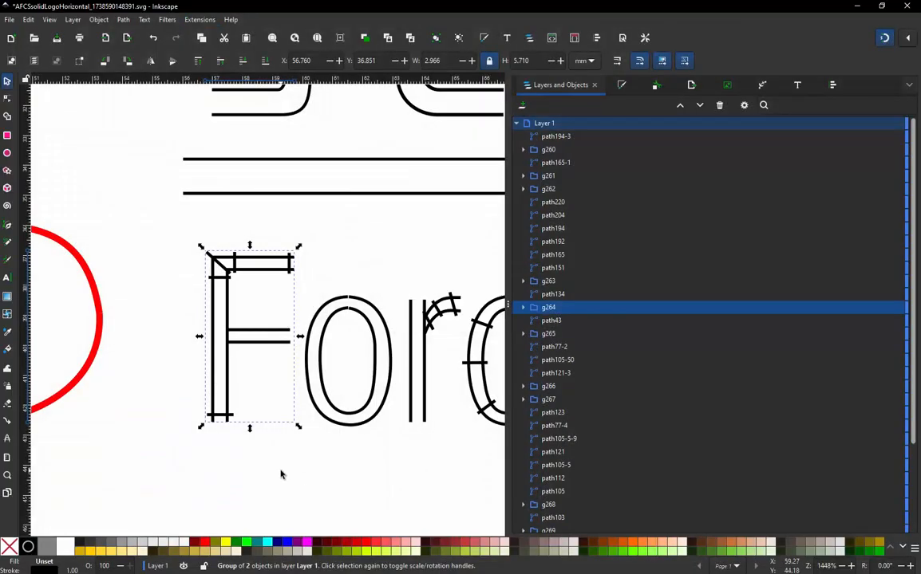
{"action": "left_click", "coordinate": [282, 474]}
- Examine the simulated satin stitches of the period after Forces in the Ink/Stitch Params
{"action": "scroll", "coordinate": [184, 361], "scroll_direction": "down", "scroll_amount": 1}
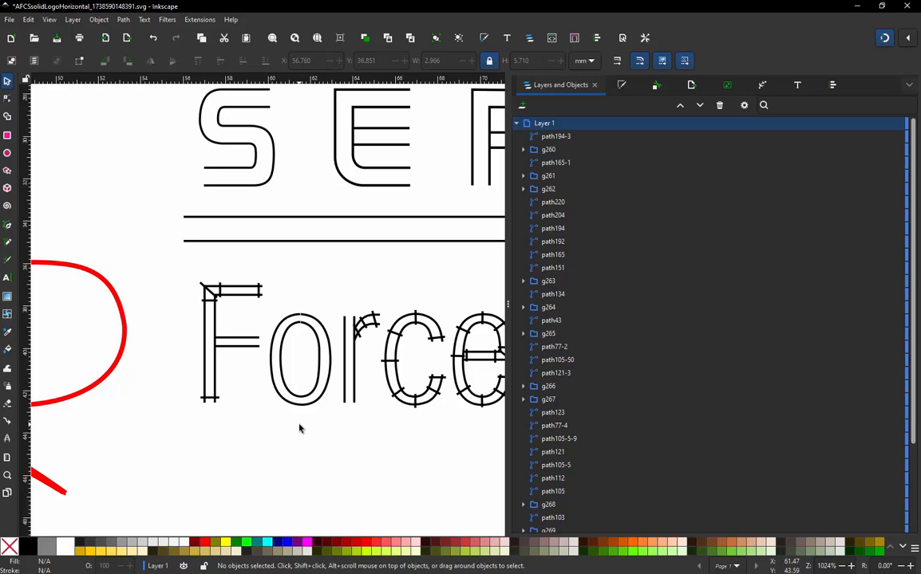
{"action": "scroll", "coordinate": [195, 349], "scroll_direction": "down", "scroll_amount": 3}
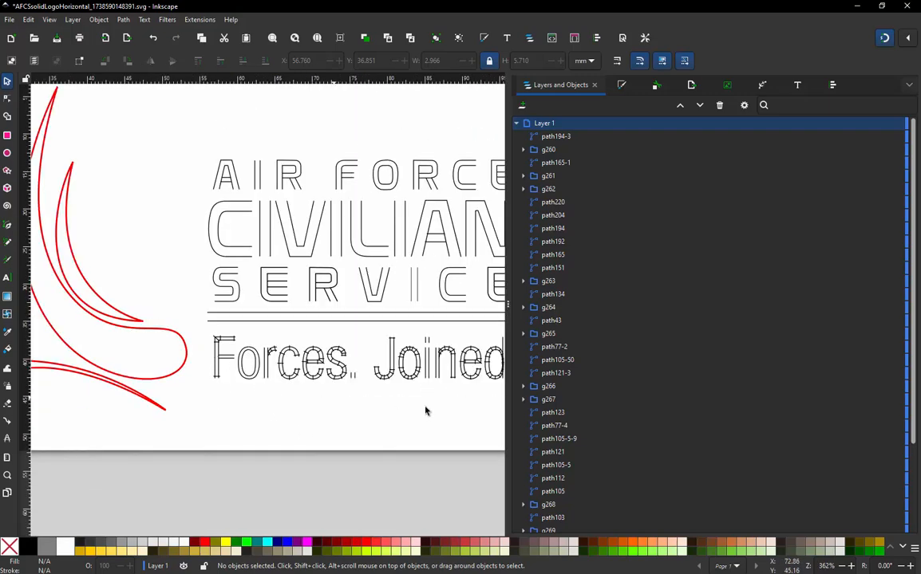
{"action": "scroll", "coordinate": [420, 391], "scroll_direction": "up", "scroll_amount": 1}
{"action": "scroll", "coordinate": [351, 374], "scroll_direction": "up", "scroll_amount": 3}
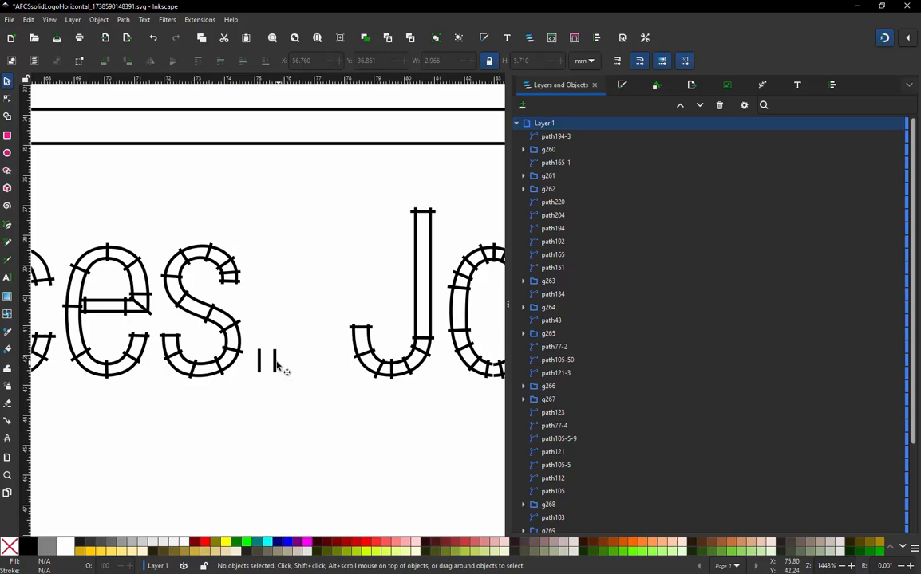
{"action": "left_click", "coordinate": [274, 364]}
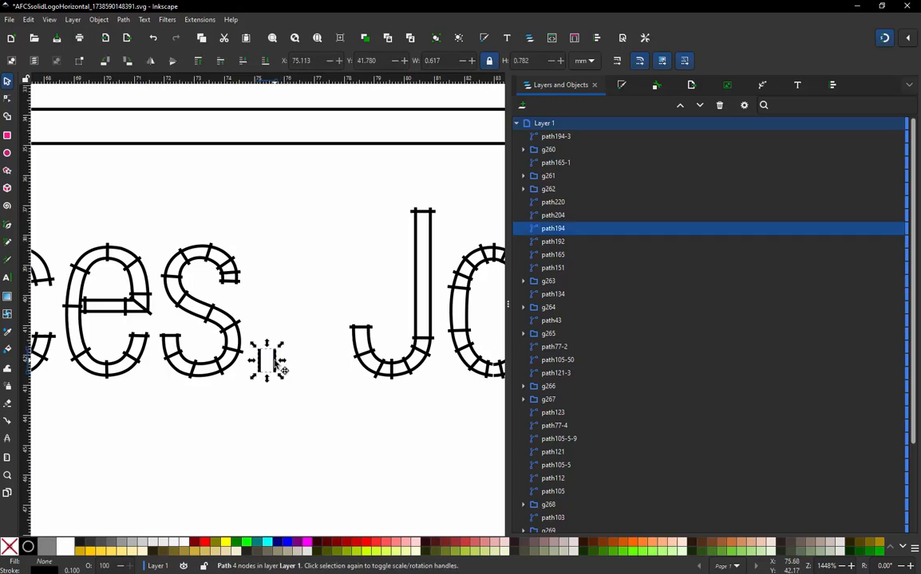
{"action": "left_click", "coordinate": [209, 21]}
{"action": "mouse_move", "coordinate": [237, 173]}
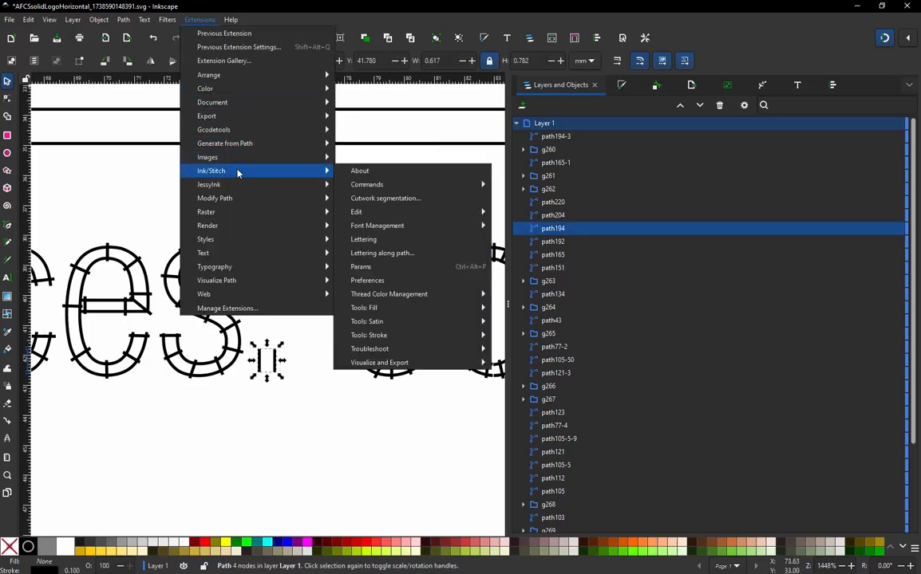
{"action": "left_click", "coordinate": [363, 267]}
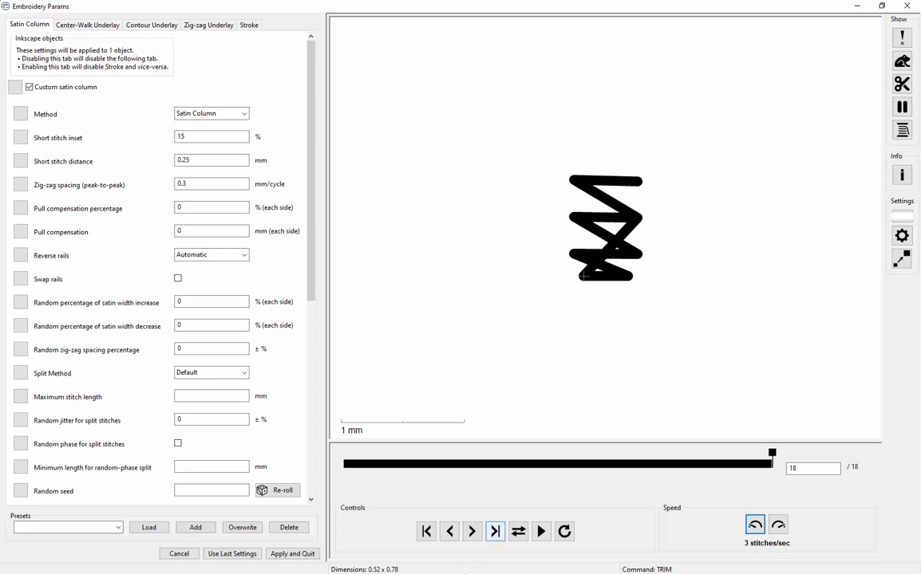
- Examine the photo of the stitched logo patch in Firefox to compare it with the design, then return to Inkscape
{"action": "mouse_move", "coordinate": [303, 566]}
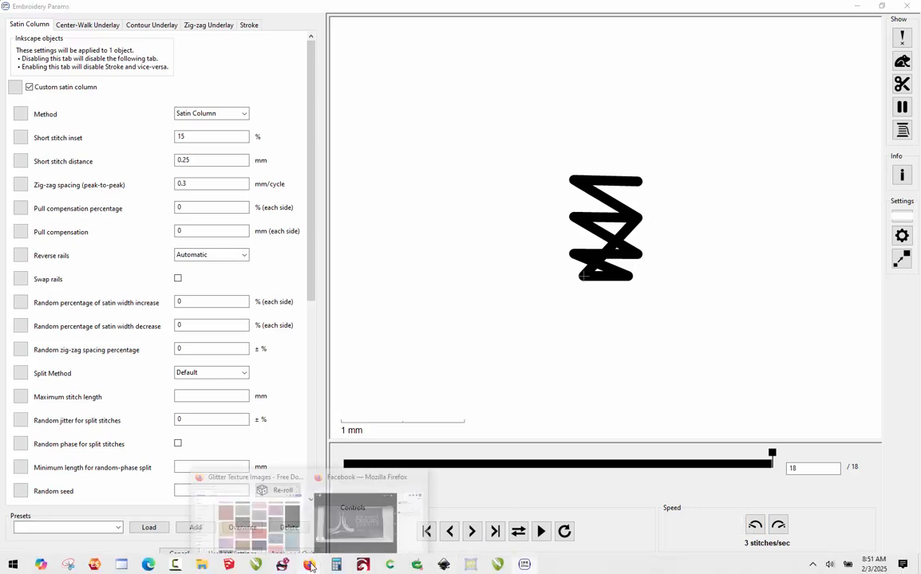
{"action": "left_click", "coordinate": [319, 478]}
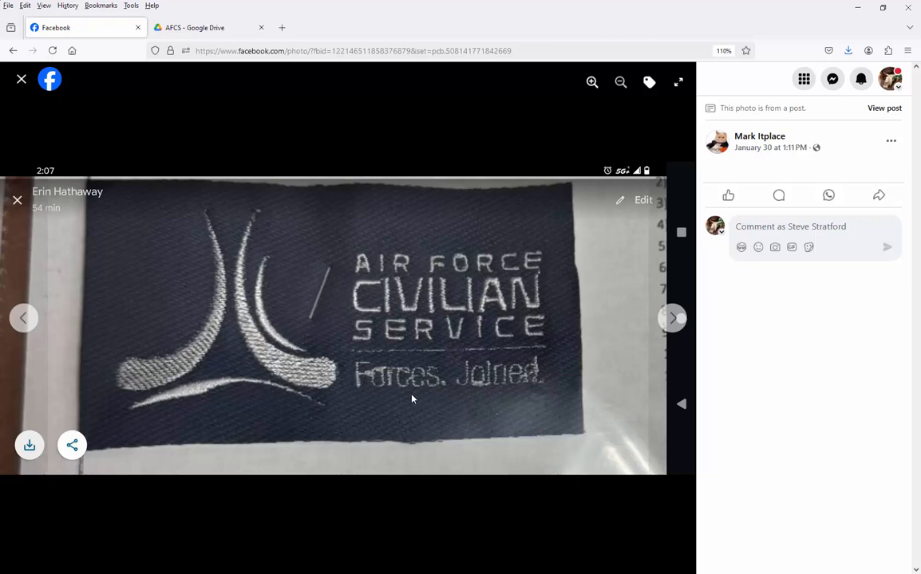
{"action": "mouse_move", "coordinate": [432, 567]}
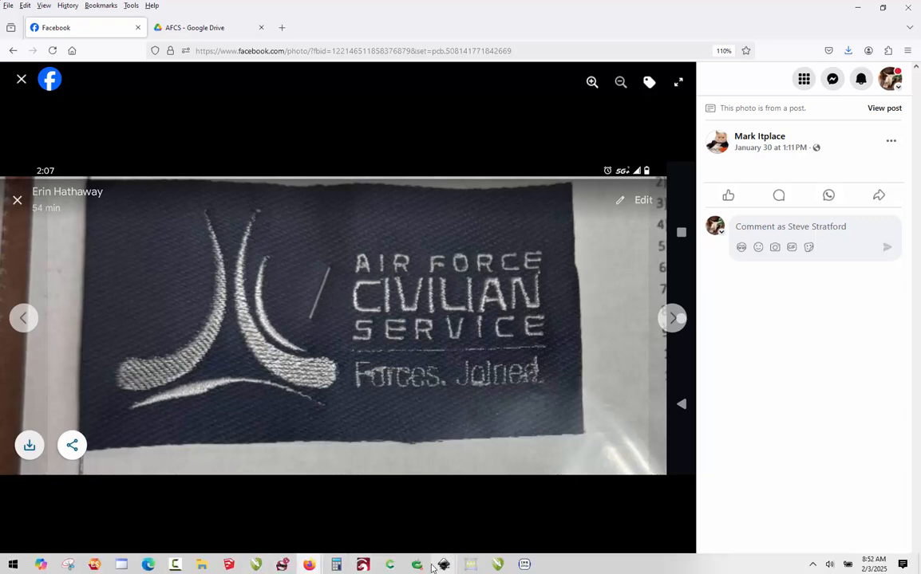
{"action": "left_click", "coordinate": [499, 519]}
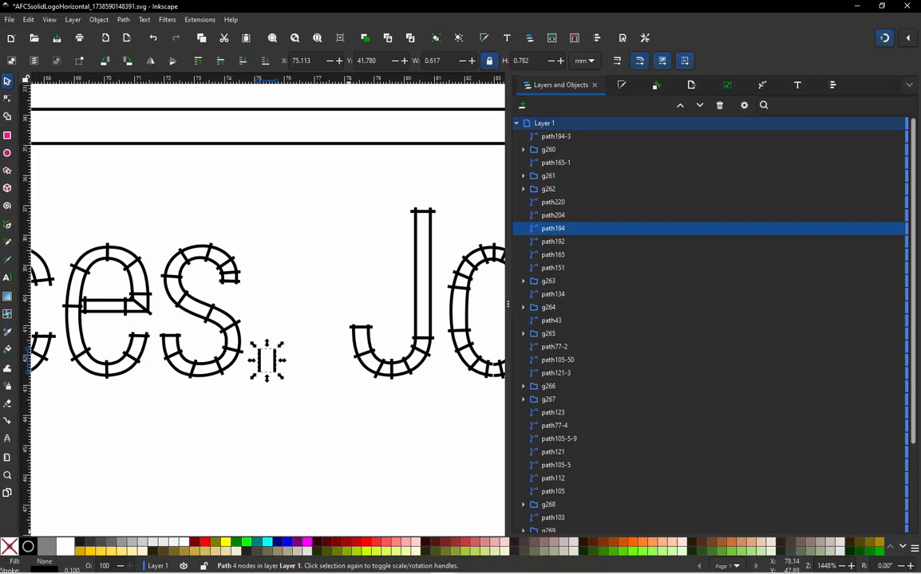
{"action": "left_click", "coordinate": [313, 567]}
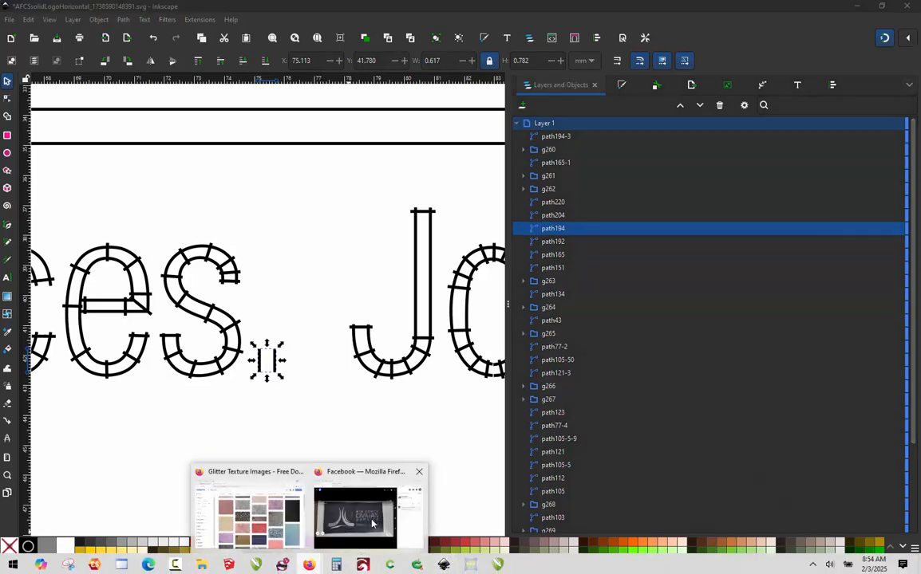
{"action": "left_click", "coordinate": [335, 472]}
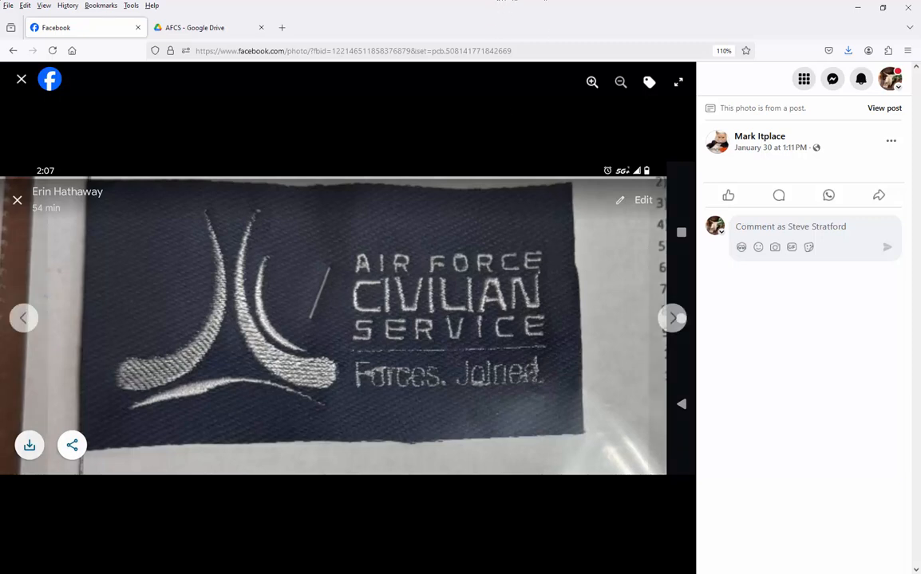
{"action": "mouse_move", "coordinate": [422, 556]}
{"action": "left_click", "coordinate": [478, 511]}
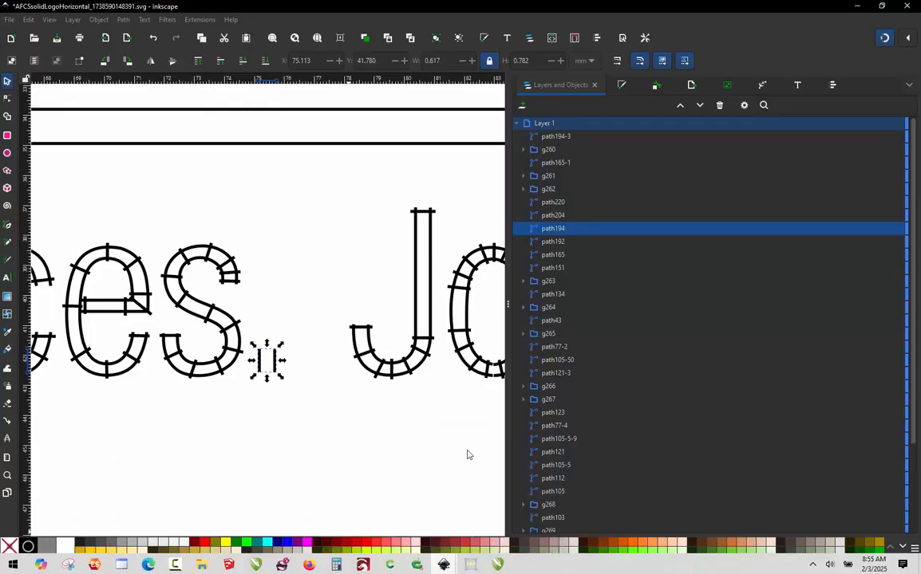
- Set the stroke of the four red emblem shapes to black to match the lettering, finishing with nothing selected
{"action": "scroll", "coordinate": [360, 311], "scroll_direction": "down", "scroll_amount": 4}
{"action": "left_click", "coordinate": [322, 384]}
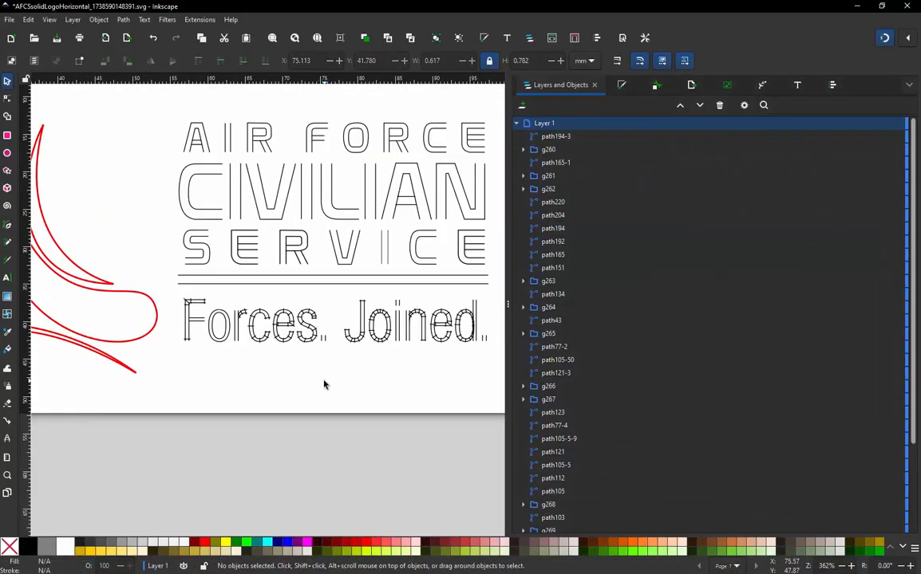
{"action": "scroll", "coordinate": [256, 352], "scroll_direction": "down", "scroll_amount": 1}
{"action": "scroll", "coordinate": [259, 350], "scroll_direction": "down", "scroll_amount": 2}
{"action": "scroll", "coordinate": [175, 350], "scroll_direction": "up", "scroll_amount": 1}
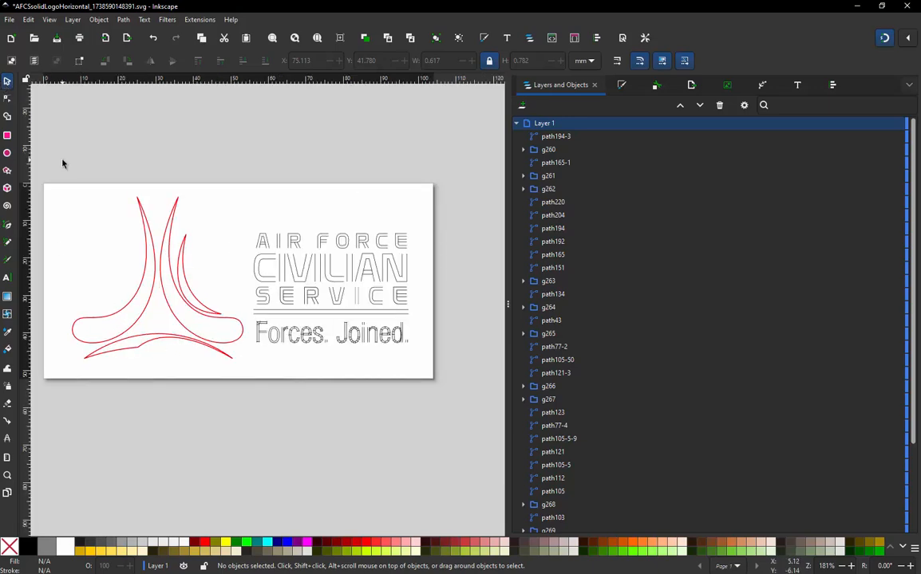
{"action": "left_click_drag", "start_coordinate": [62, 160], "coordinate": [251, 414]}
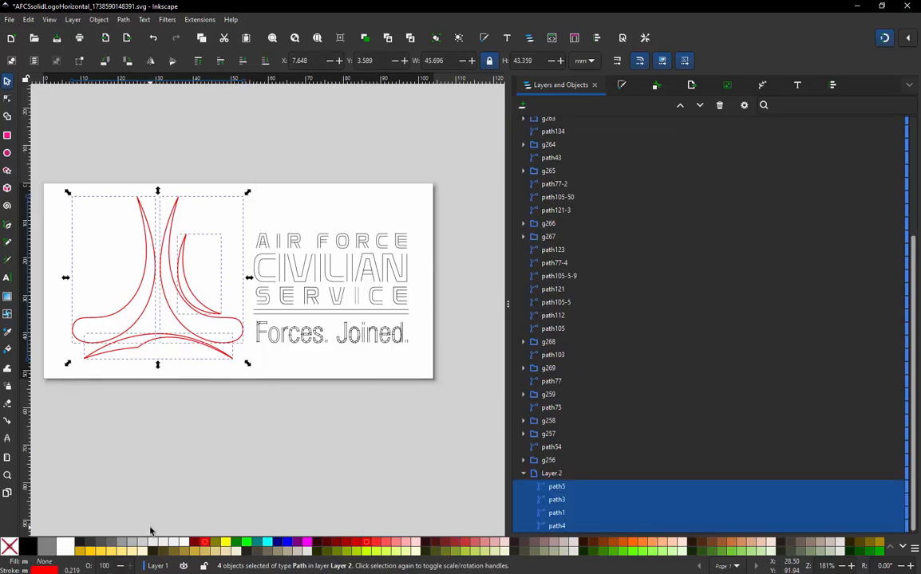
{"action": "left_click", "coordinate": [30, 550], "text": "shift"}
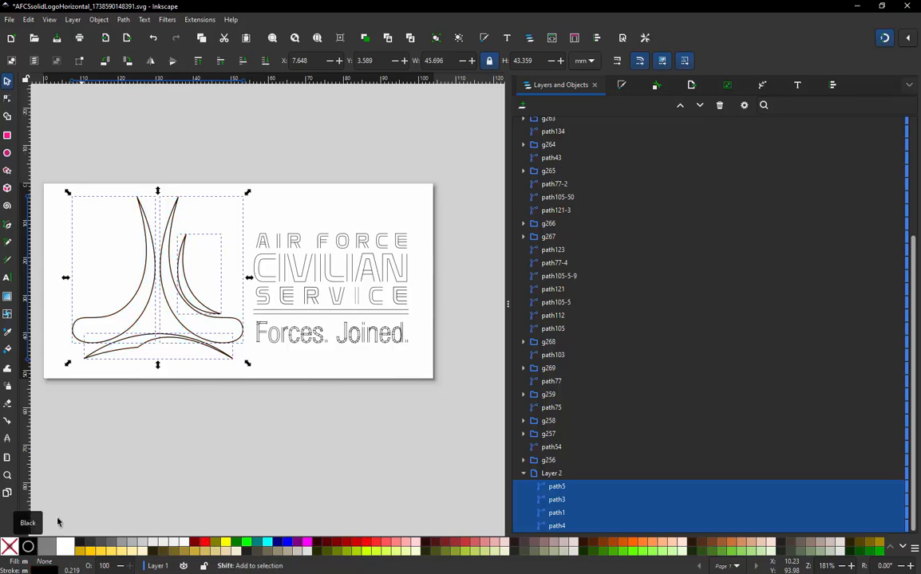
{"action": "left_click", "coordinate": [129, 452]}
{"action": "left_click_drag", "start_coordinate": [427, 169], "coordinate": [49, 486]}
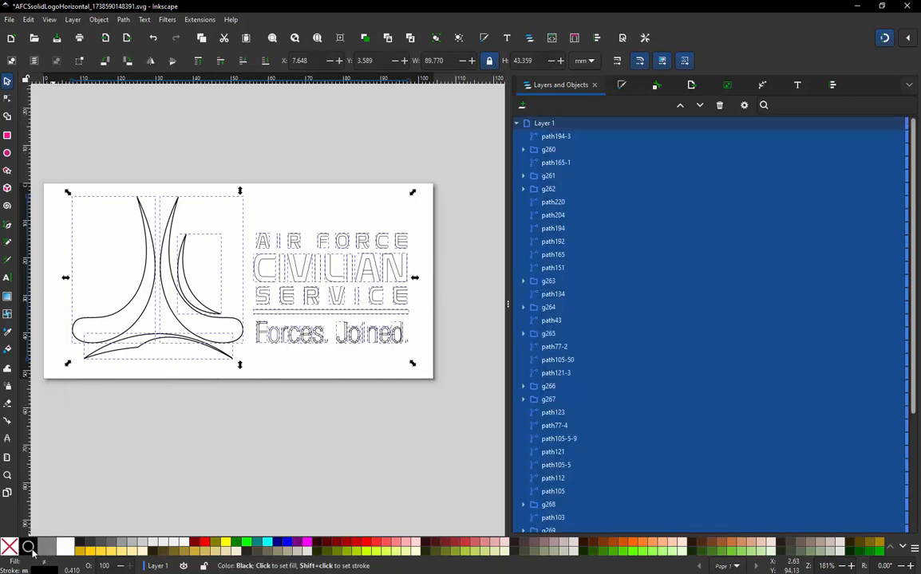
{"action": "key", "text": "Escape"}
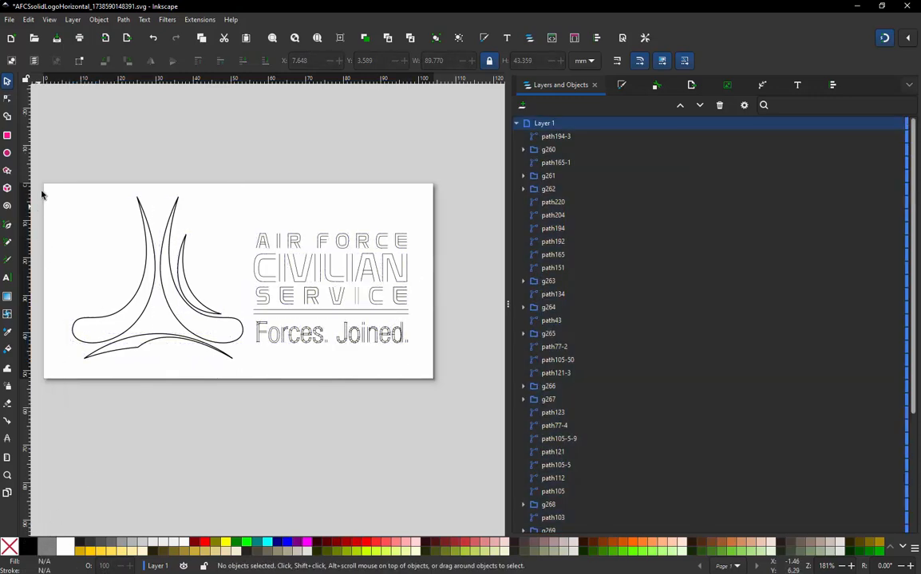
- Generate an Ink/Stitch stitch plan preview of the whole logo in Realistic View, with design layer visibility unchanged
{"action": "left_click_drag", "start_coordinate": [58, 163], "coordinate": [448, 368]}
{"action": "left_click", "coordinate": [200, 19]}
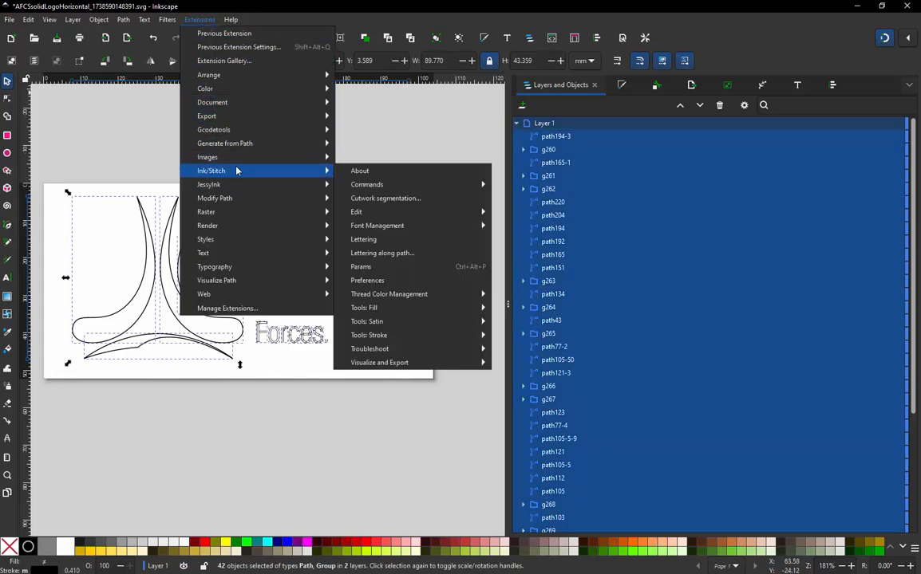
{"action": "mouse_move", "coordinate": [232, 172]}
{"action": "mouse_move", "coordinate": [391, 364]}
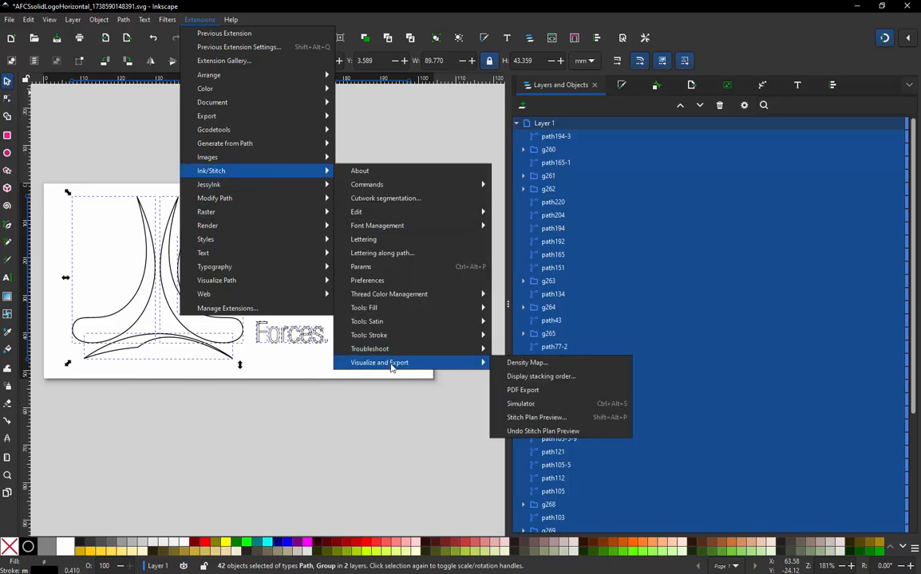
{"action": "left_click", "coordinate": [534, 417]}
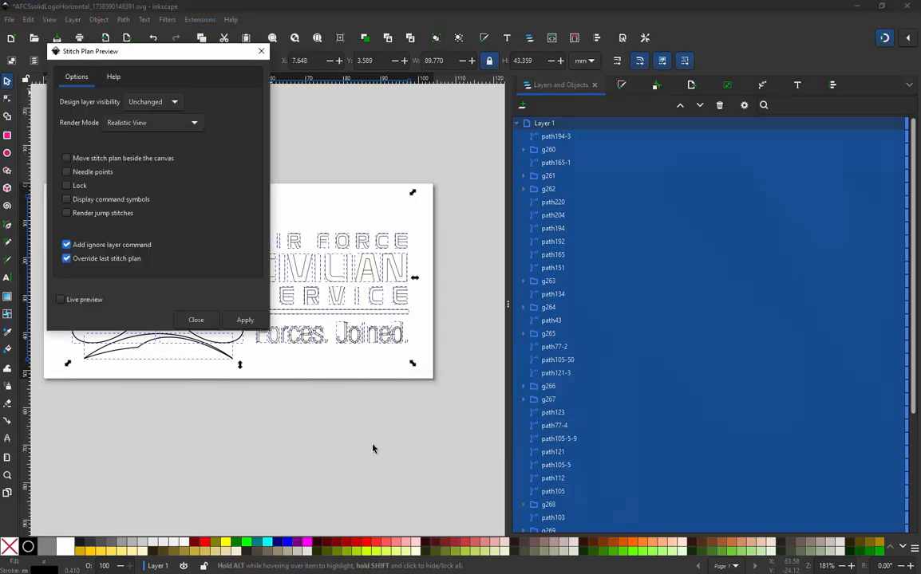
{"action": "left_click", "coordinate": [245, 320]}
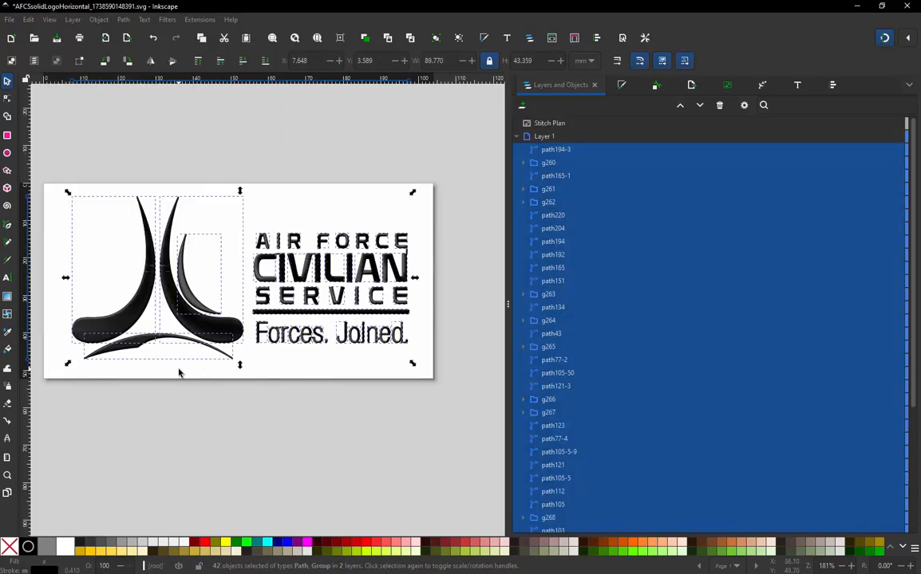
- Examine the realistic stitch rendering of the emblem's curved shapes and lower arc
{"action": "scroll", "coordinate": [93, 322], "scroll_direction": "up", "scroll_amount": 3}
{"action": "scroll", "coordinate": [366, 366], "scroll_direction": "up", "scroll_amount": 1}
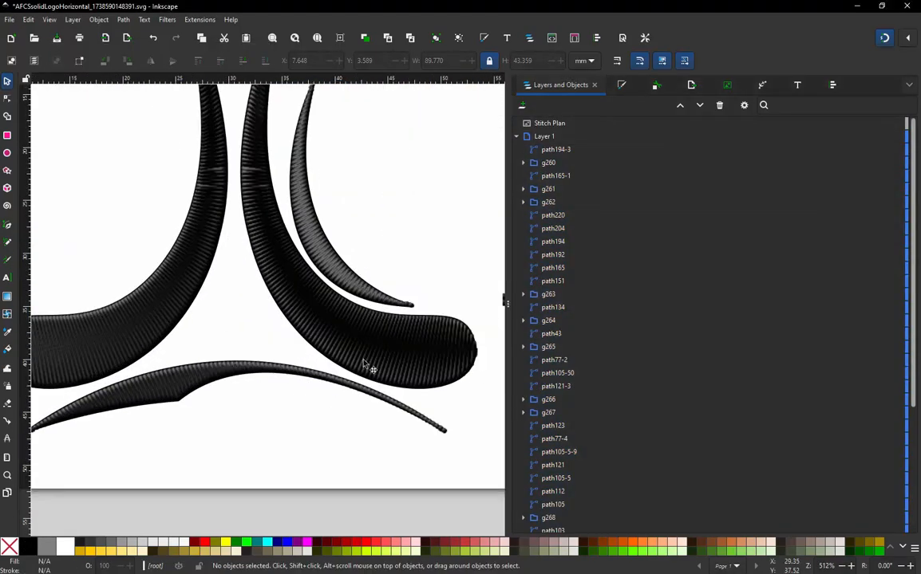
{"action": "scroll", "coordinate": [325, 349], "scroll_direction": "down", "scroll_amount": 2}
{"action": "scroll", "coordinate": [221, 287], "scroll_direction": "up", "scroll_amount": 1}
{"action": "scroll", "coordinate": [160, 415], "scroll_direction": "up", "scroll_amount": 1}
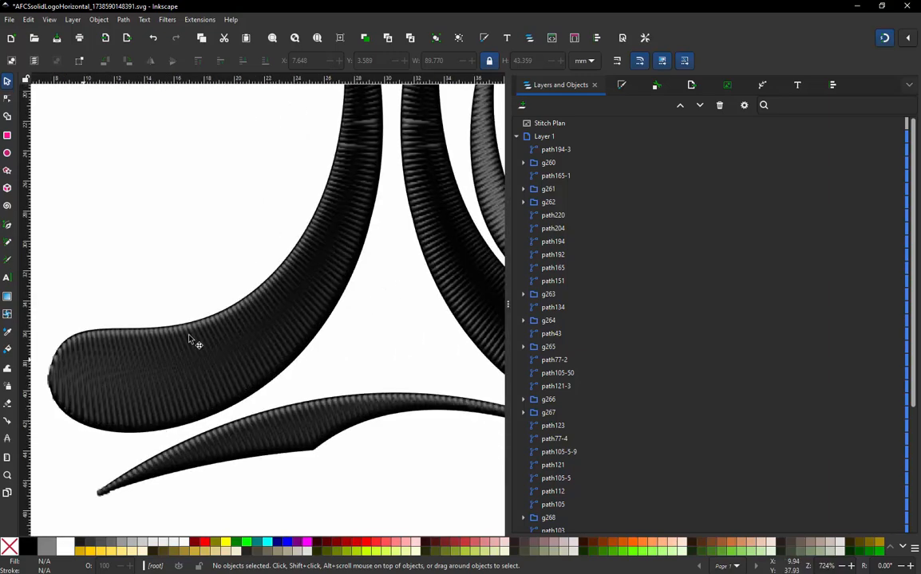
{"action": "scroll", "coordinate": [217, 365], "scroll_direction": "down", "scroll_amount": 1}
{"action": "scroll", "coordinate": [327, 335], "scroll_direction": "down", "scroll_amount": 1}
{"action": "scroll", "coordinate": [140, 302], "scroll_direction": "down", "scroll_amount": 1}
{"action": "scroll", "coordinate": [154, 302], "scroll_direction": "down", "scroll_amount": 1}
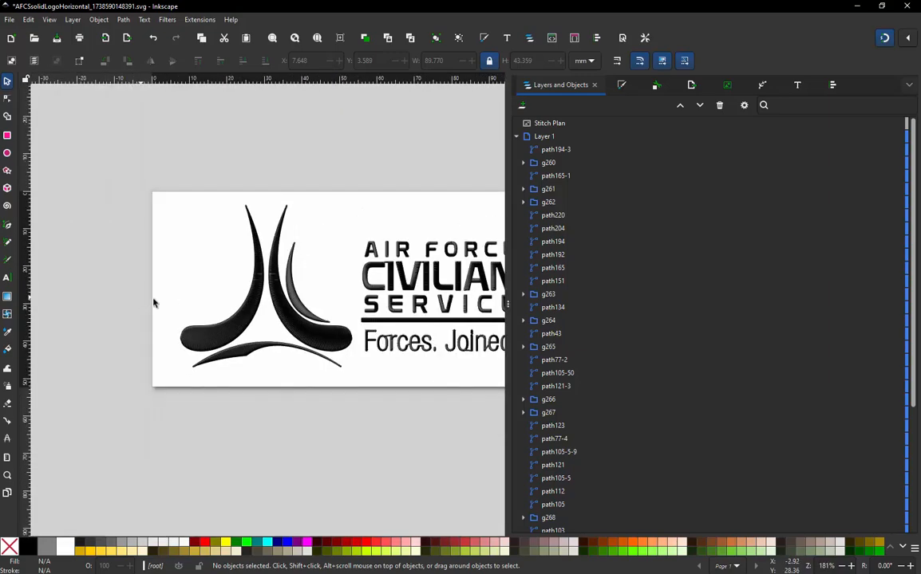
- Examine the realistic stitch rendering of the lettering, divider line and Forces. Joined. tagline
{"action": "scroll", "coordinate": [463, 393], "scroll_direction": "up", "scroll_amount": 3}
{"action": "scroll", "coordinate": [463, 392], "scroll_direction": "up", "scroll_amount": 1}
{"action": "scroll", "coordinate": [164, 339], "scroll_direction": "down", "scroll_amount": 1}
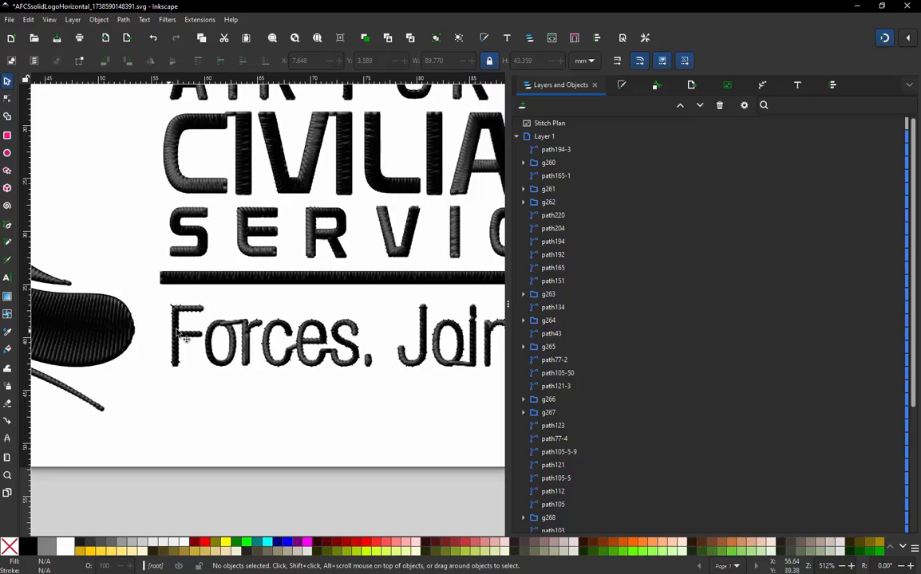
{"action": "scroll", "coordinate": [164, 316], "scroll_direction": "up", "scroll_amount": 3}
{"action": "scroll", "coordinate": [171, 327], "scroll_direction": "up", "scroll_amount": 1}
{"action": "scroll", "coordinate": [171, 327], "scroll_direction": "down", "scroll_amount": 6}
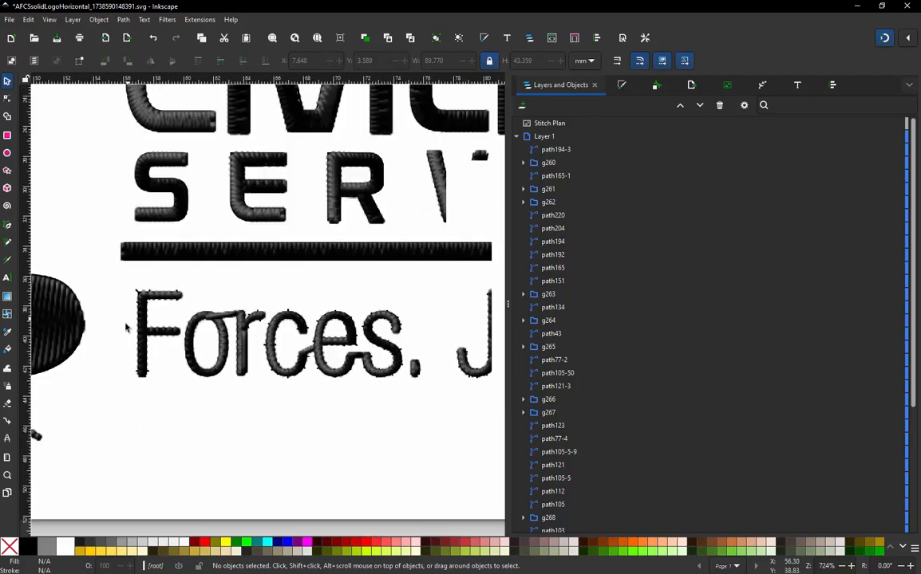
{"action": "scroll", "coordinate": [269, 194], "scroll_direction": "up", "scroll_amount": 2}
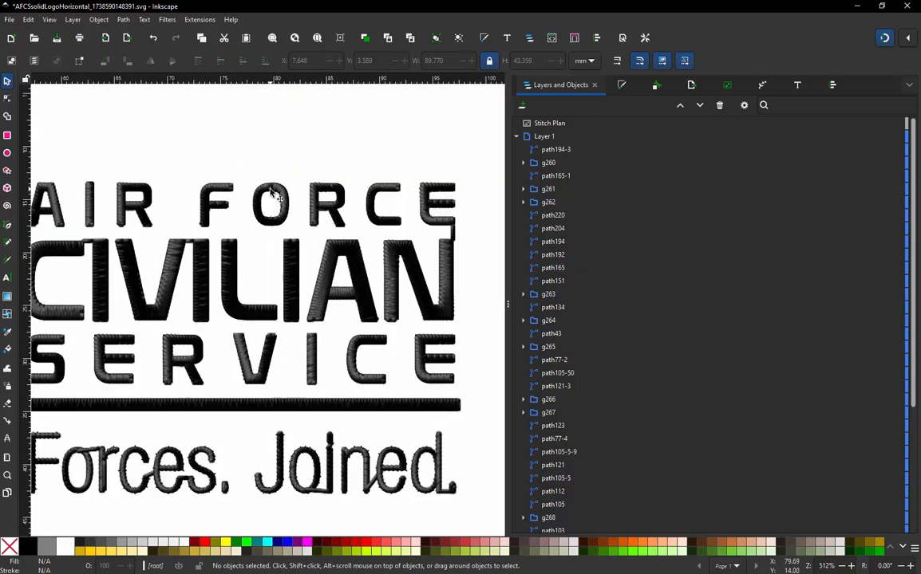
{"action": "scroll", "coordinate": [272, 194], "scroll_direction": "down", "scroll_amount": 2}
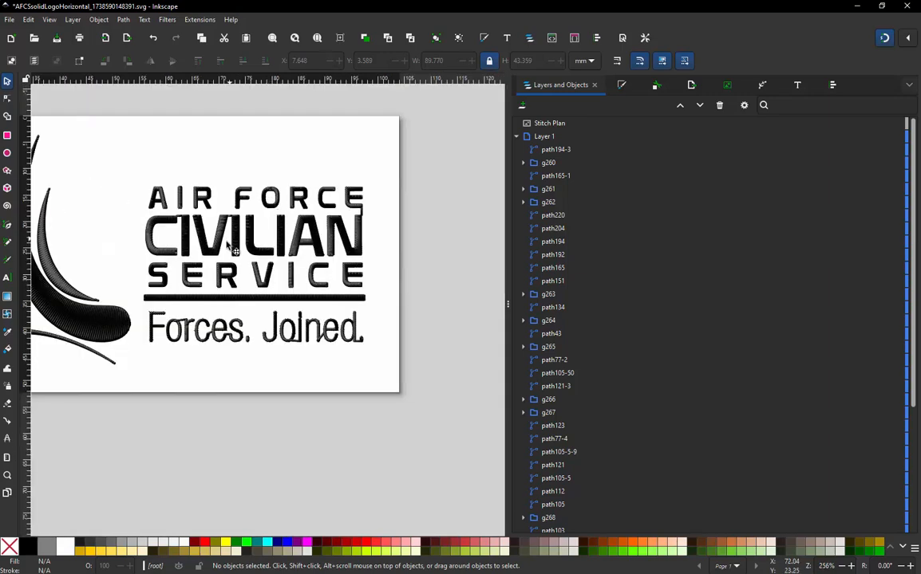
- Move the stitch plan image off the artwork and beside the page, at about X 119.1 mm, Y 0.9 mm
{"action": "left_click_drag", "start_coordinate": [220, 261], "coordinate": [354, 422]}
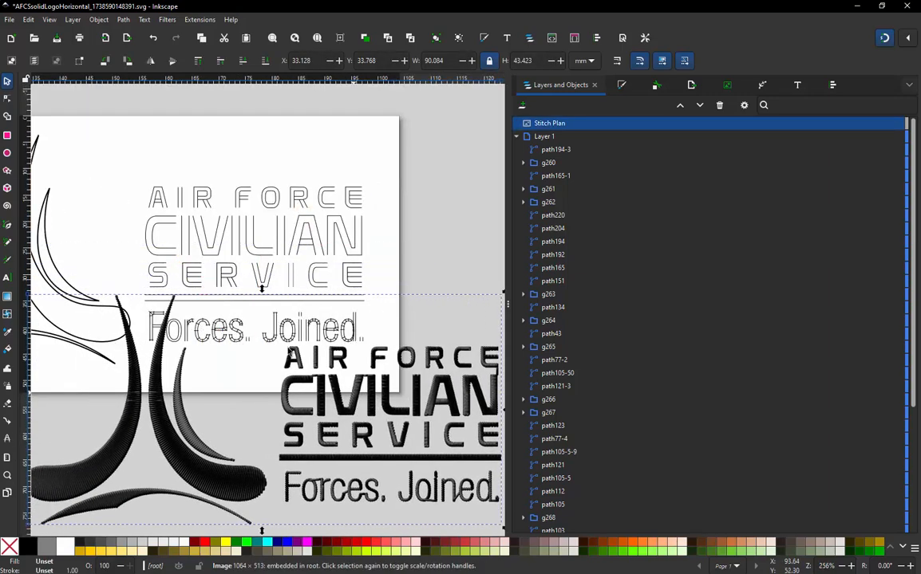
{"action": "scroll", "coordinate": [124, 227], "scroll_direction": "down", "scroll_amount": 3}
{"action": "left_click_drag", "start_coordinate": [182, 330], "coordinate": [344, 268]}
{"action": "scroll", "coordinate": [453, 247], "scroll_direction": "up", "scroll_amount": 7}
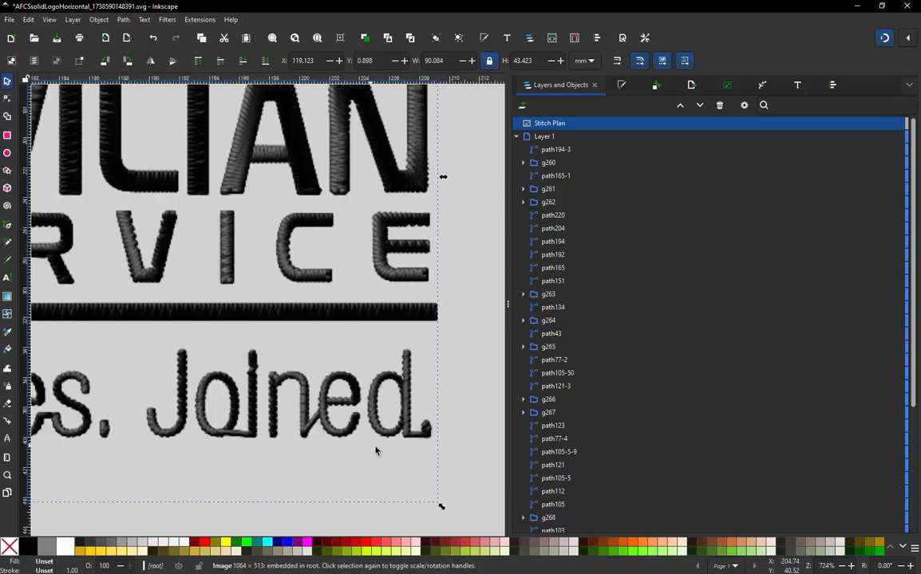
- Examine the connecting stitches between letters of the Forces. Joined. tagline in the realistic stitch plan
{"action": "scroll", "coordinate": [387, 371], "scroll_direction": "down", "scroll_amount": 5}
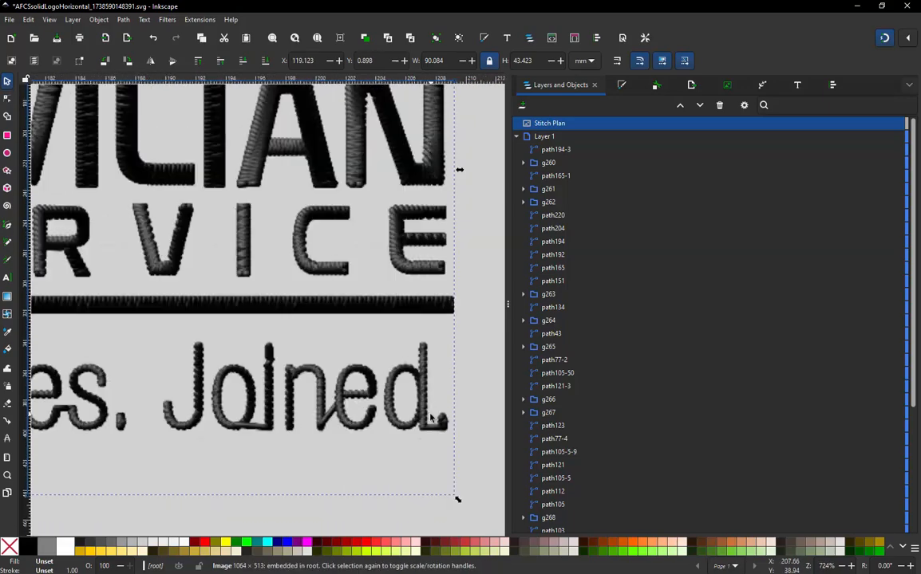
{"action": "scroll", "coordinate": [136, 426], "scroll_direction": "up", "scroll_amount": 4}
{"action": "scroll", "coordinate": [210, 395], "scroll_direction": "up", "scroll_amount": 1}
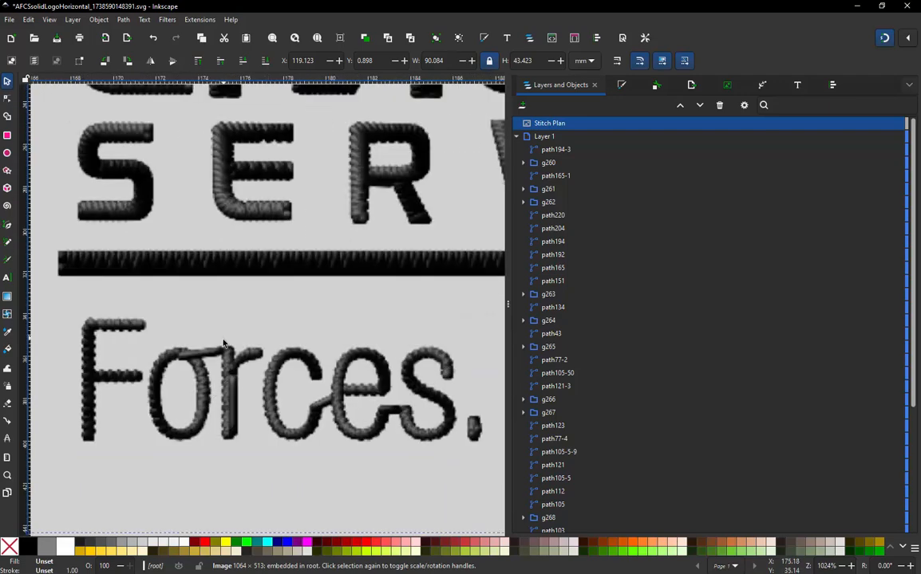
{"action": "scroll", "coordinate": [227, 432], "scroll_direction": "down", "scroll_amount": 3}
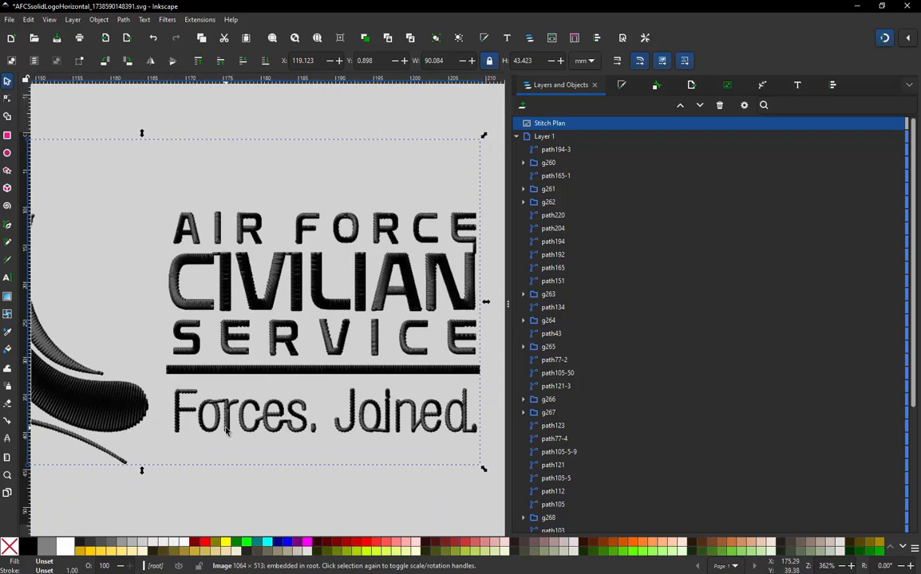
{"action": "scroll", "coordinate": [164, 238], "scroll_direction": "down", "scroll_amount": 1}
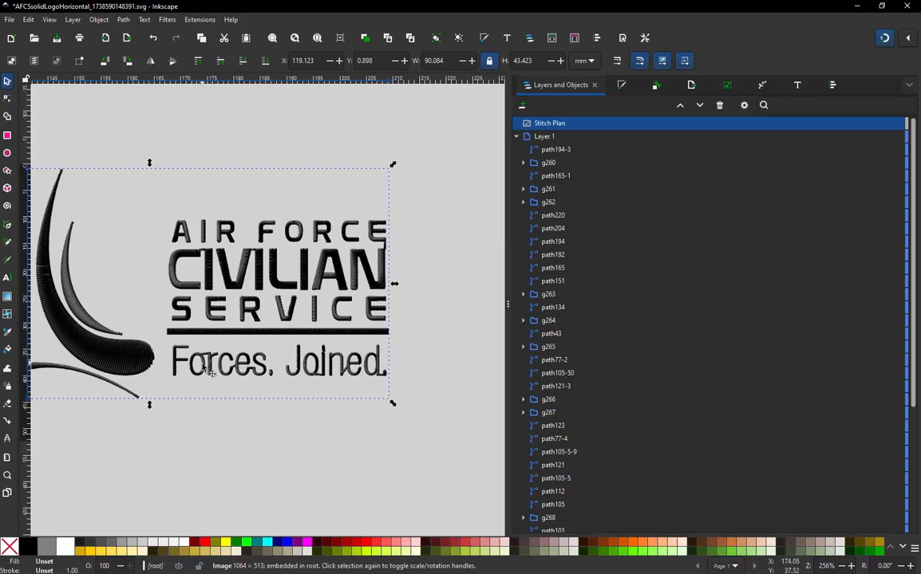
{"action": "scroll", "coordinate": [252, 343], "scroll_direction": "down", "scroll_amount": 1}
{"action": "scroll", "coordinate": [272, 386], "scroll_direction": "up", "scroll_amount": 1}
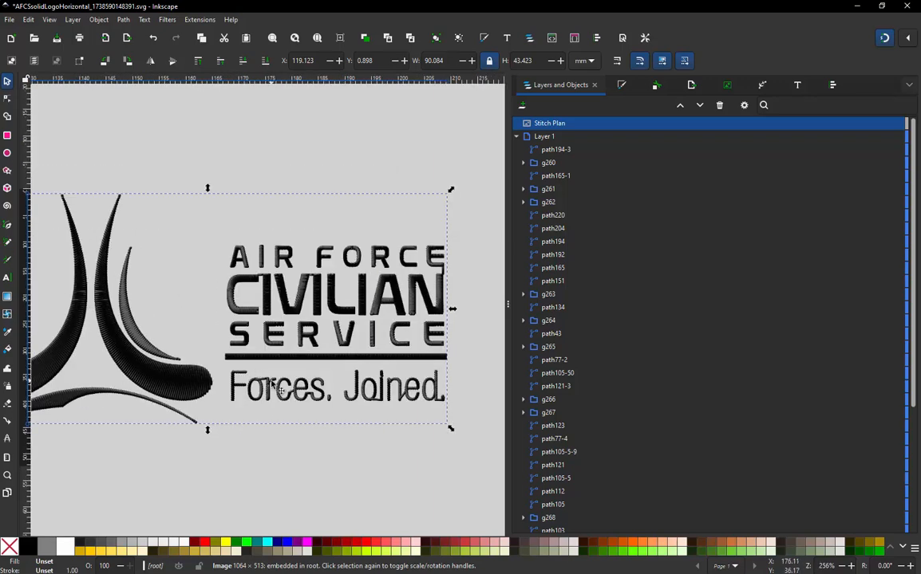
{"action": "scroll", "coordinate": [271, 386], "scroll_direction": "up", "scroll_amount": 1}
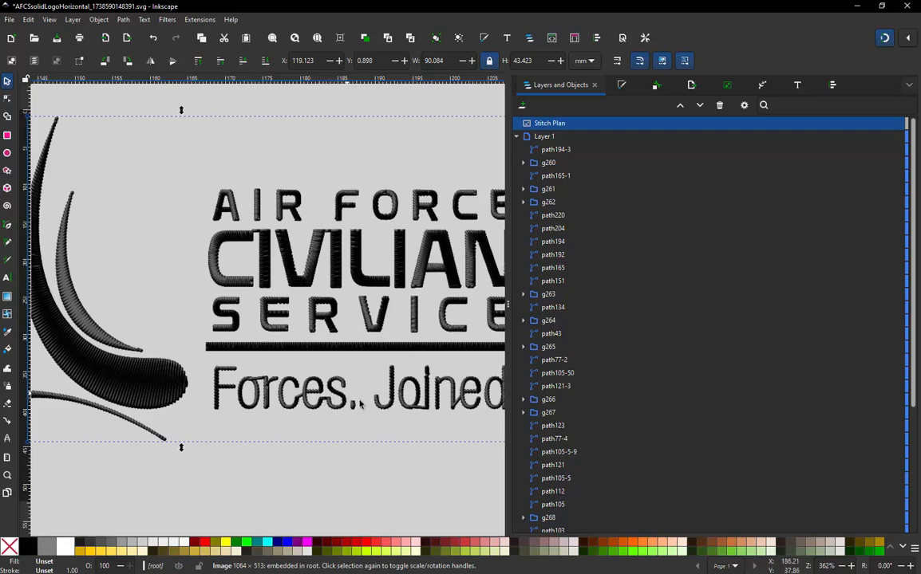
{"action": "scroll", "coordinate": [284, 335], "scroll_direction": "down", "scroll_amount": 3}
{"action": "scroll", "coordinate": [283, 333], "scroll_direction": "up", "scroll_amount": 3}
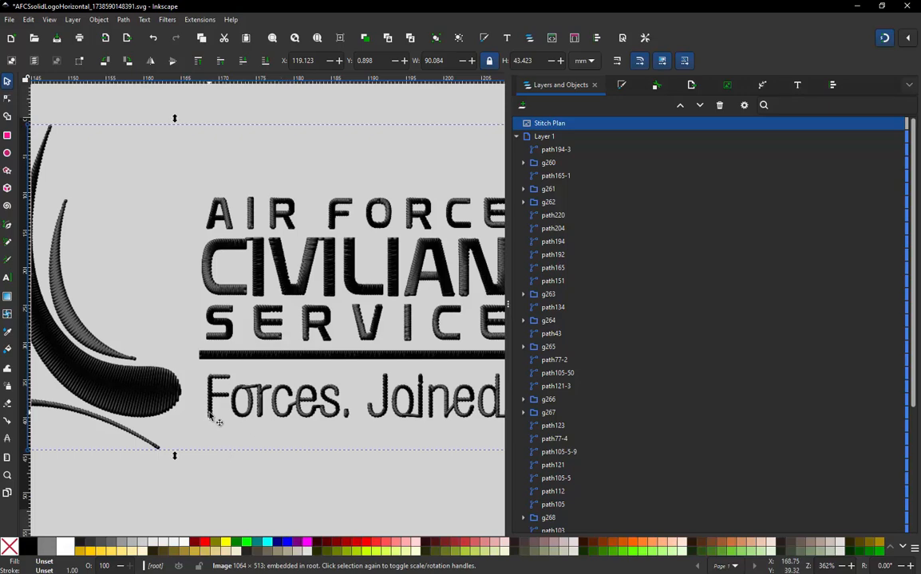
{"action": "scroll", "coordinate": [214, 416], "scroll_direction": "down", "scroll_amount": 2}
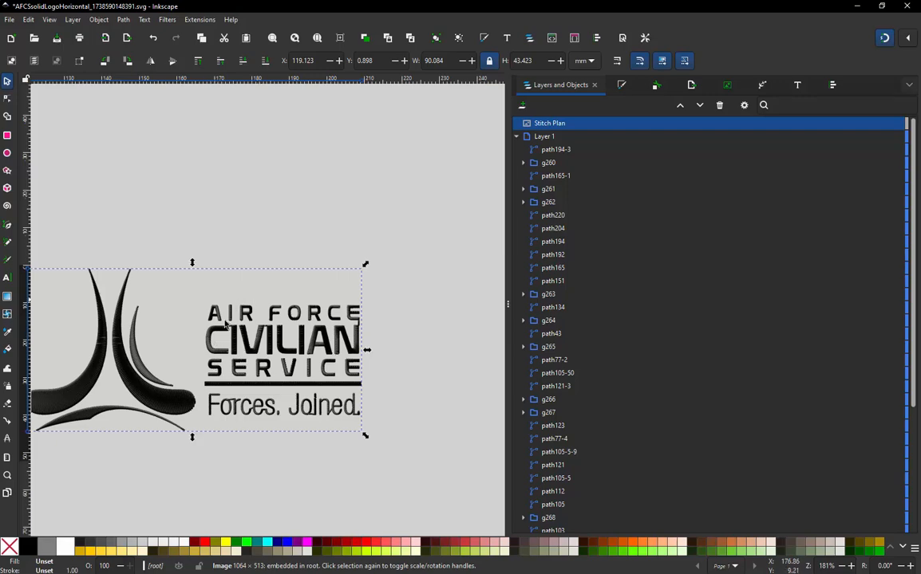
- Deselect the stitch plan image and compare the rendering of the emblem with the AIR FORCE CIVILIAN SERVICE lettering
{"action": "left_click", "coordinate": [386, 269]}
{"action": "scroll", "coordinate": [213, 311], "scroll_direction": "up", "scroll_amount": 1}
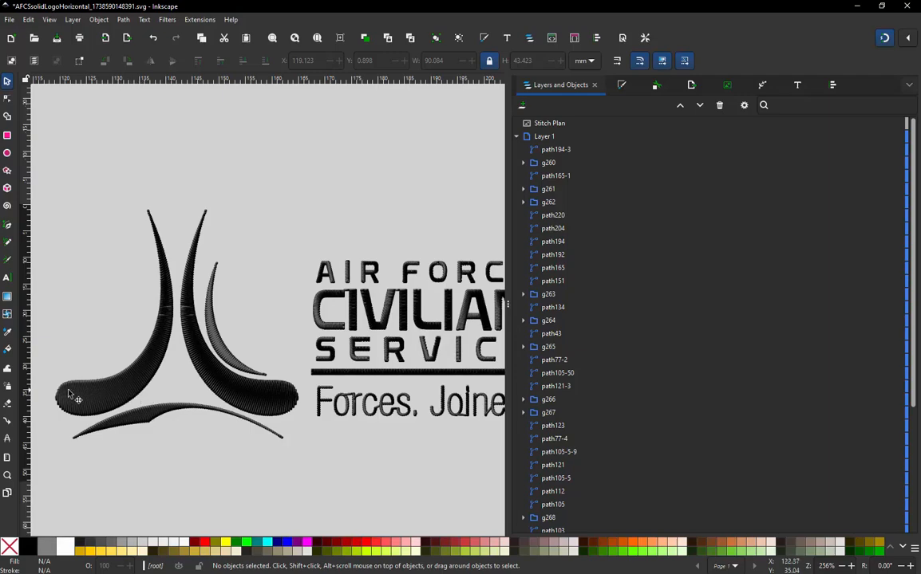
{"action": "scroll", "coordinate": [106, 389], "scroll_direction": "down", "scroll_amount": 2}
{"action": "scroll", "coordinate": [403, 324], "scroll_direction": "up", "scroll_amount": 3}
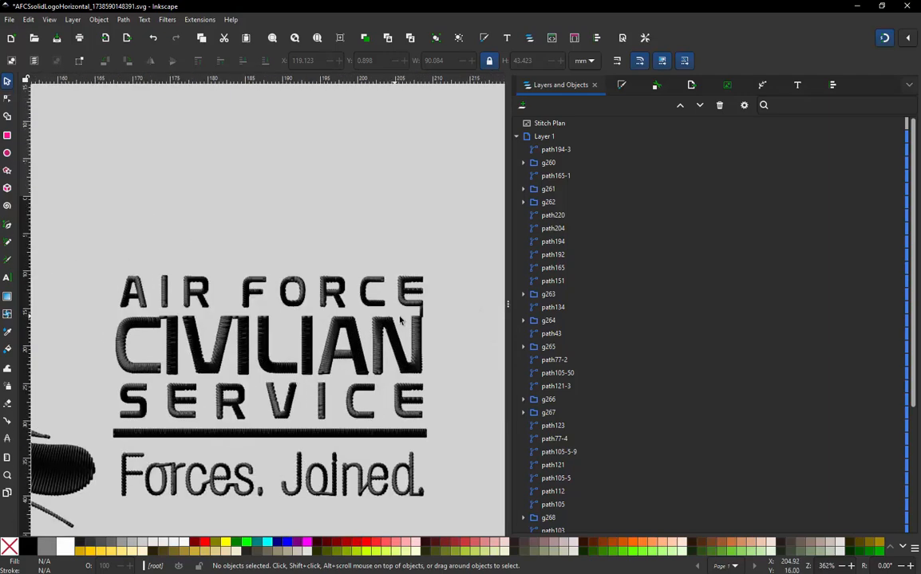
{"action": "scroll", "coordinate": [403, 325], "scroll_direction": "down", "scroll_amount": 3}
{"action": "scroll", "coordinate": [382, 269], "scroll_direction": "up", "scroll_amount": 2}
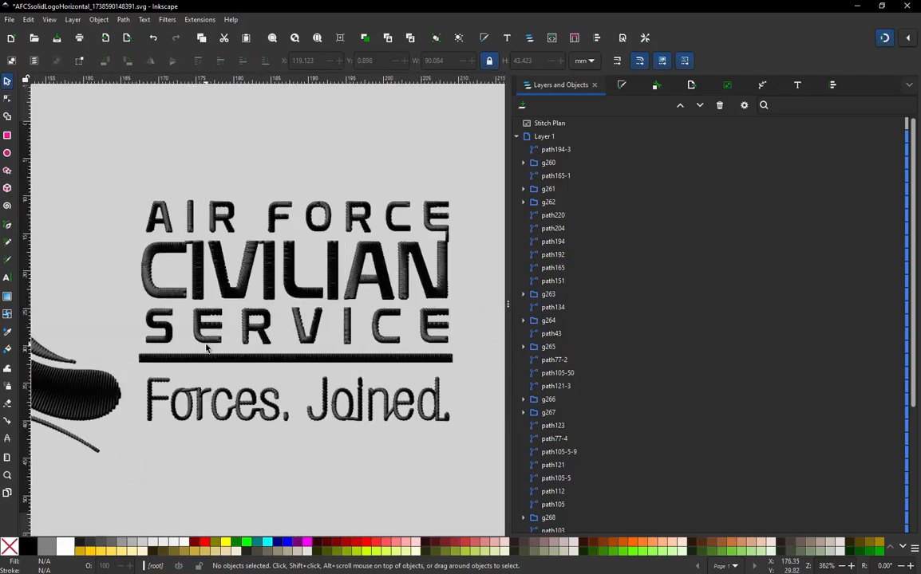
{"action": "scroll", "coordinate": [323, 263], "scroll_direction": "down", "scroll_amount": 1}
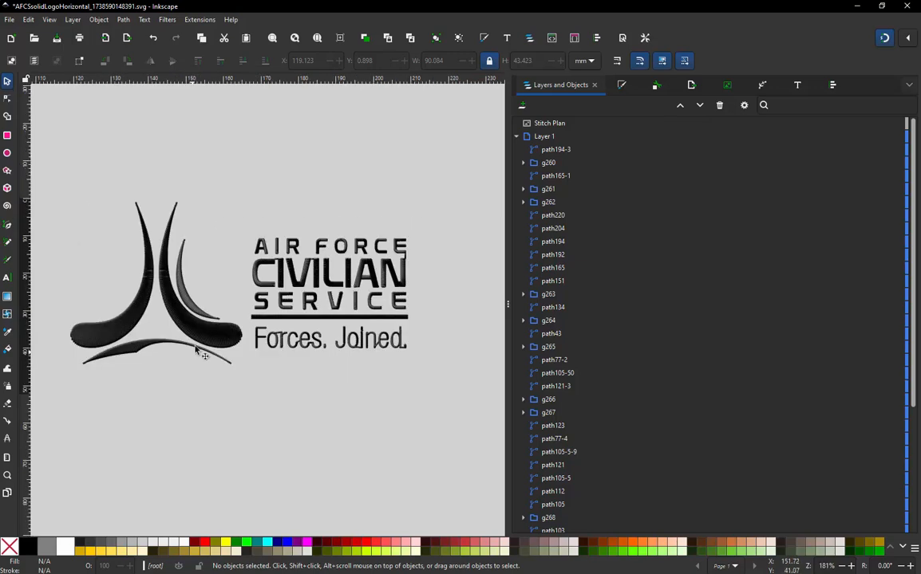
- Review the tagline's stitches up close and against the whole logo in the realistic stitch plan
{"action": "scroll", "coordinate": [199, 351], "scroll_direction": "up", "scroll_amount": 1}
{"action": "scroll", "coordinate": [199, 351], "scroll_direction": "down", "scroll_amount": 1}
{"action": "scroll", "coordinate": [323, 329], "scroll_direction": "up", "scroll_amount": 1}
{"action": "scroll", "coordinate": [423, 357], "scroll_direction": "up", "scroll_amount": 2}
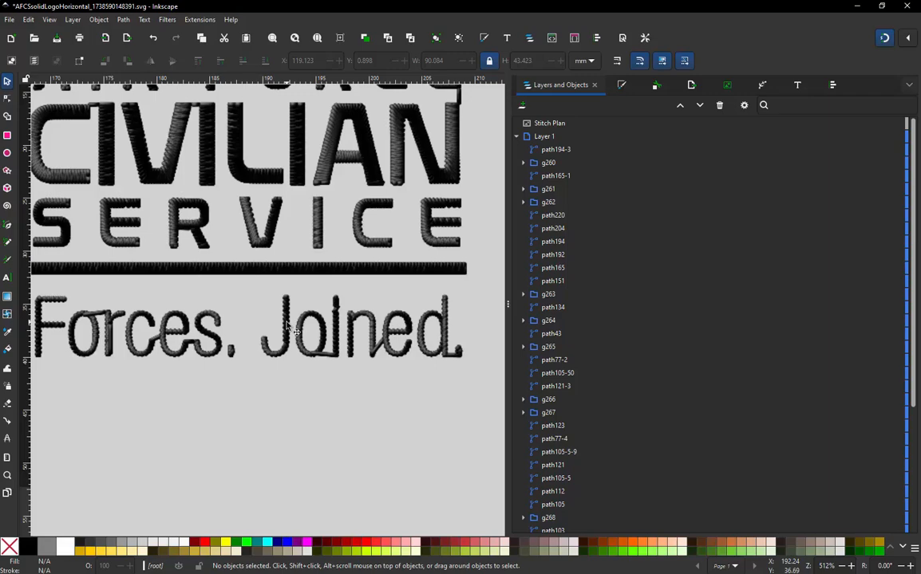
{"action": "scroll", "coordinate": [301, 304], "scroll_direction": "down", "scroll_amount": 1}
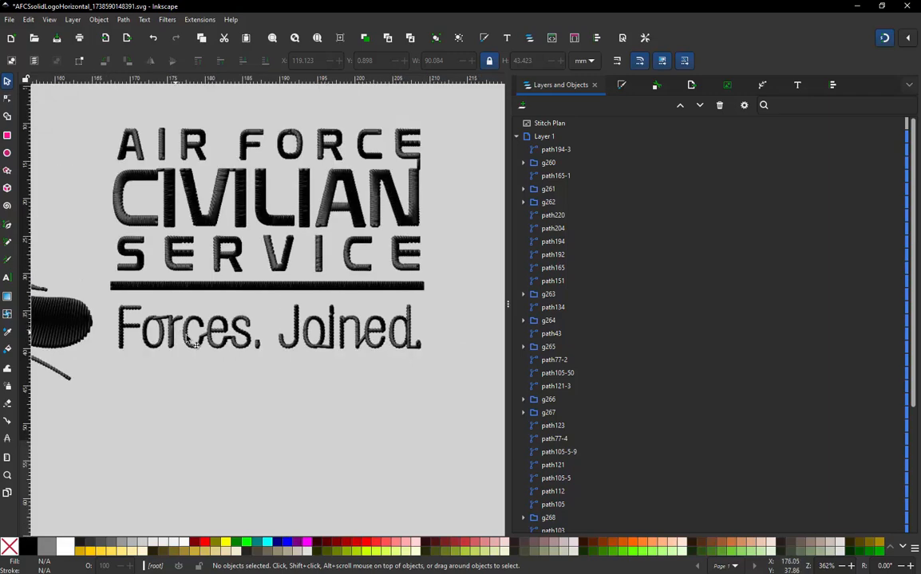
{"action": "scroll", "coordinate": [176, 336], "scroll_direction": "up", "scroll_amount": 1}
{"action": "scroll", "coordinate": [210, 351], "scroll_direction": "down", "scroll_amount": 1}
{"action": "scroll", "coordinate": [411, 300], "scroll_direction": "down", "scroll_amount": 3}
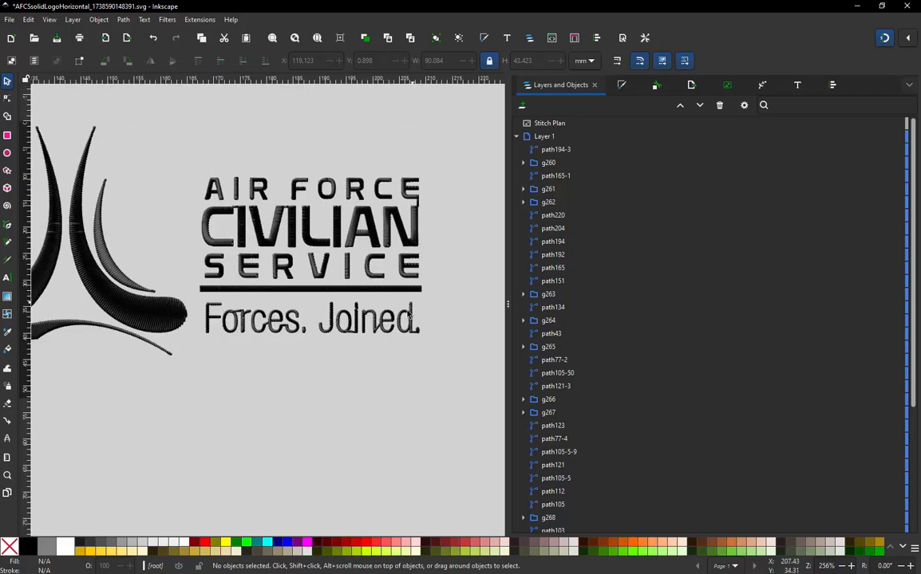
{"action": "scroll", "coordinate": [356, 340], "scroll_direction": "up", "scroll_amount": 2}
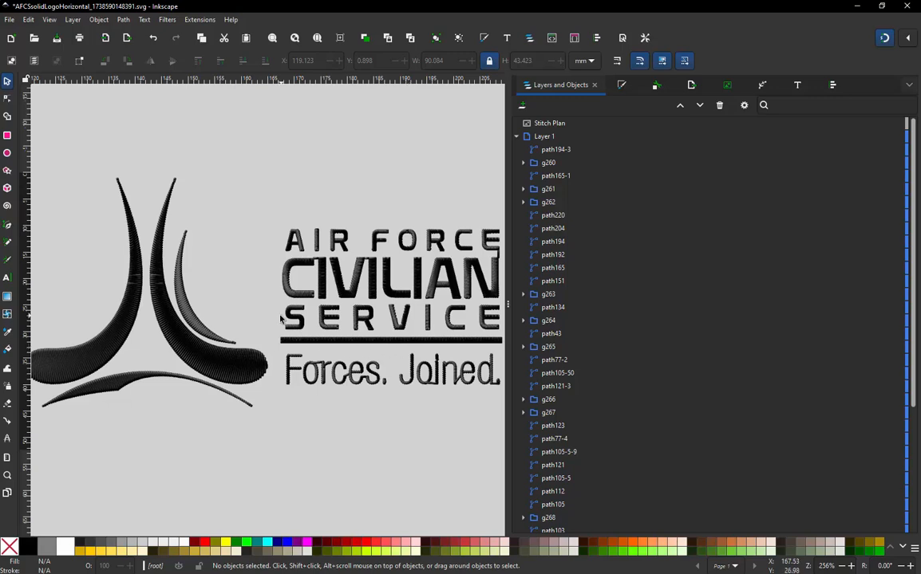
{"action": "scroll", "coordinate": [356, 339], "scroll_direction": "down", "scroll_amount": 1}
{"action": "scroll", "coordinate": [412, 334], "scroll_direction": "up", "scroll_amount": 1}
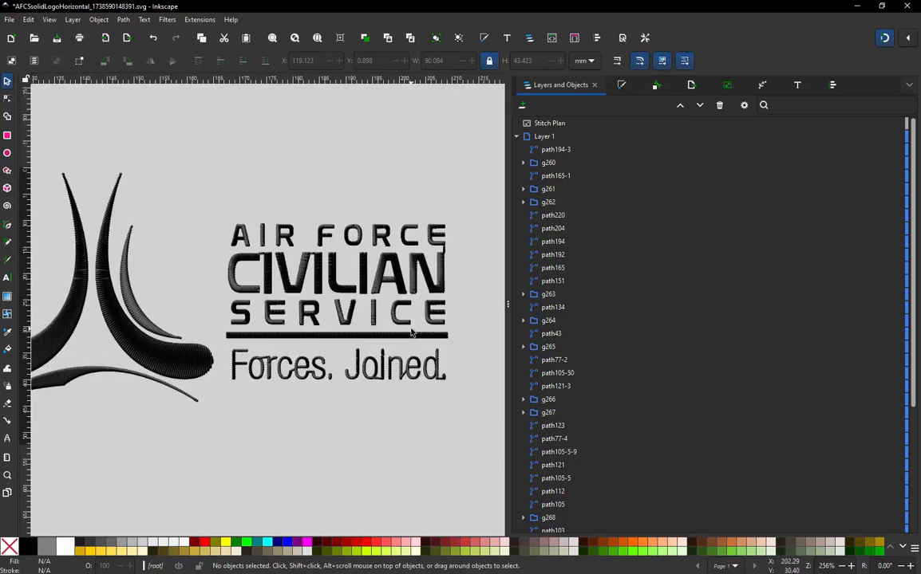